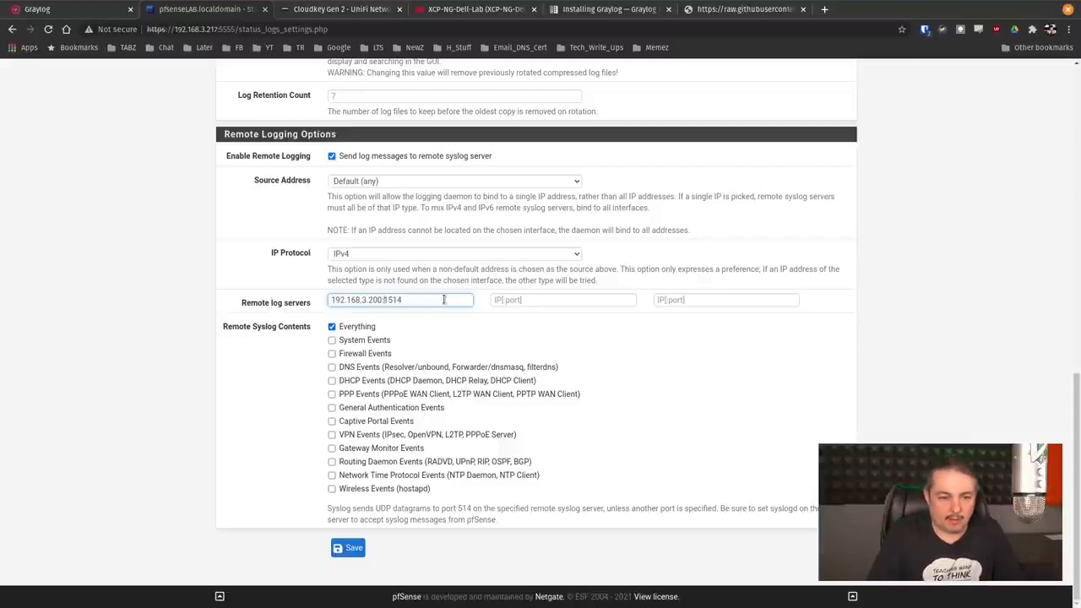
# - Check the remote log server's port in pfSense, and switch to Graylog to open its Inputs page
pyautogui.doubleClick(444, 300)
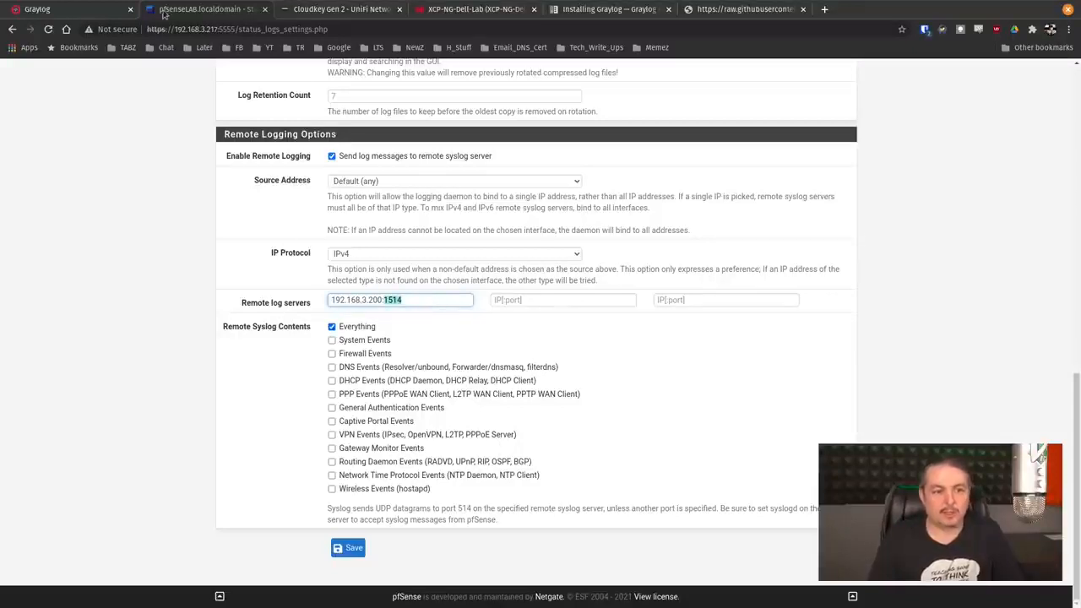
pyautogui.click(98, 10)
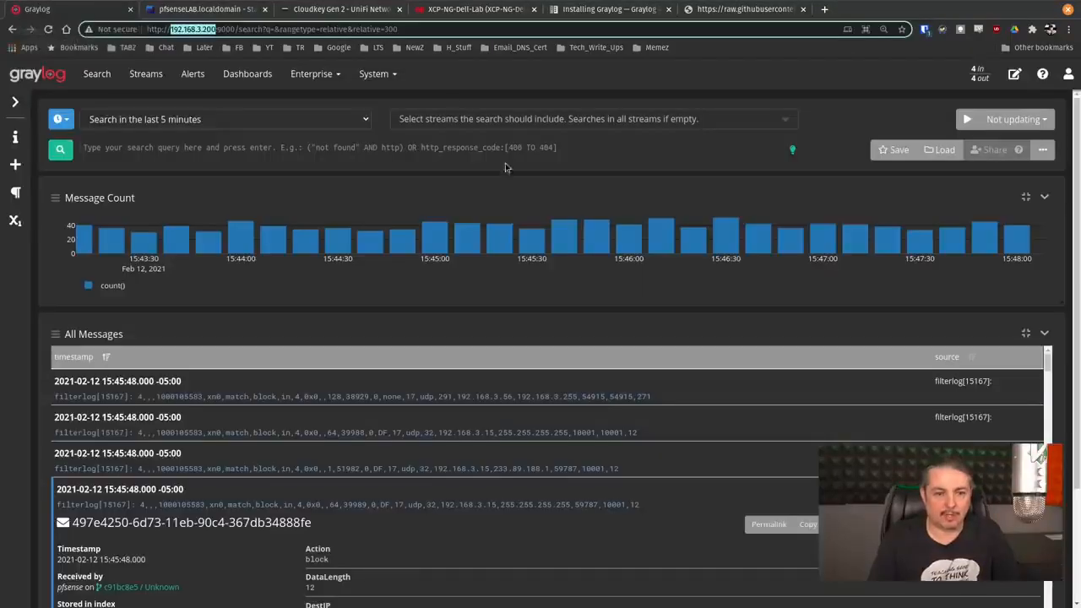
pyautogui.click(376, 74)
pyautogui.click(377, 161)
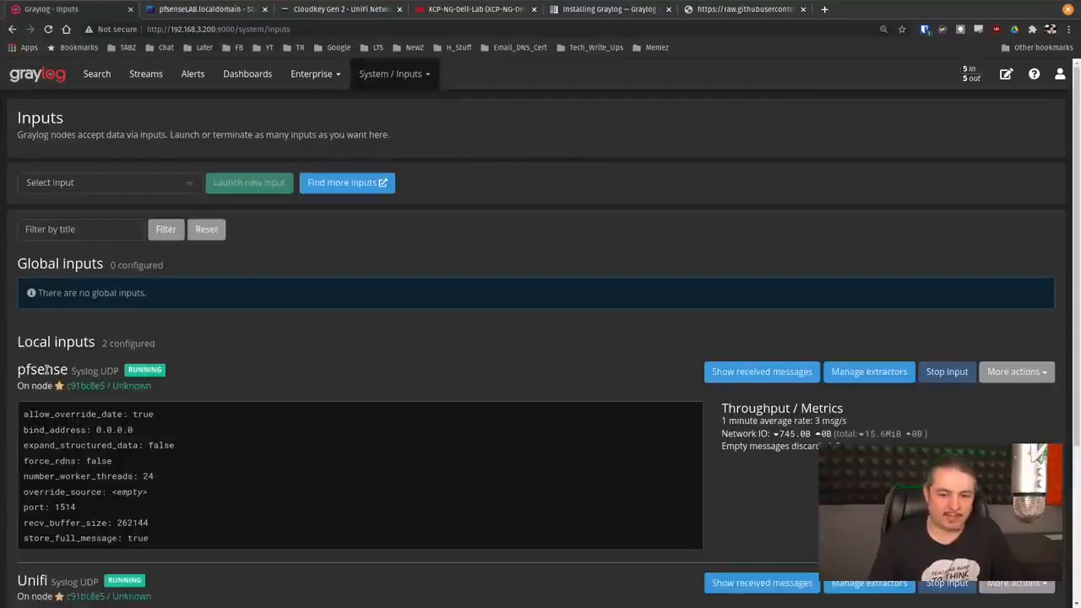
# - Open the local pfsense Syslog UDP input for editing and examine its bind address and port
pyautogui.scroll(-3, 590, 412)
pyautogui.click(1017, 252)
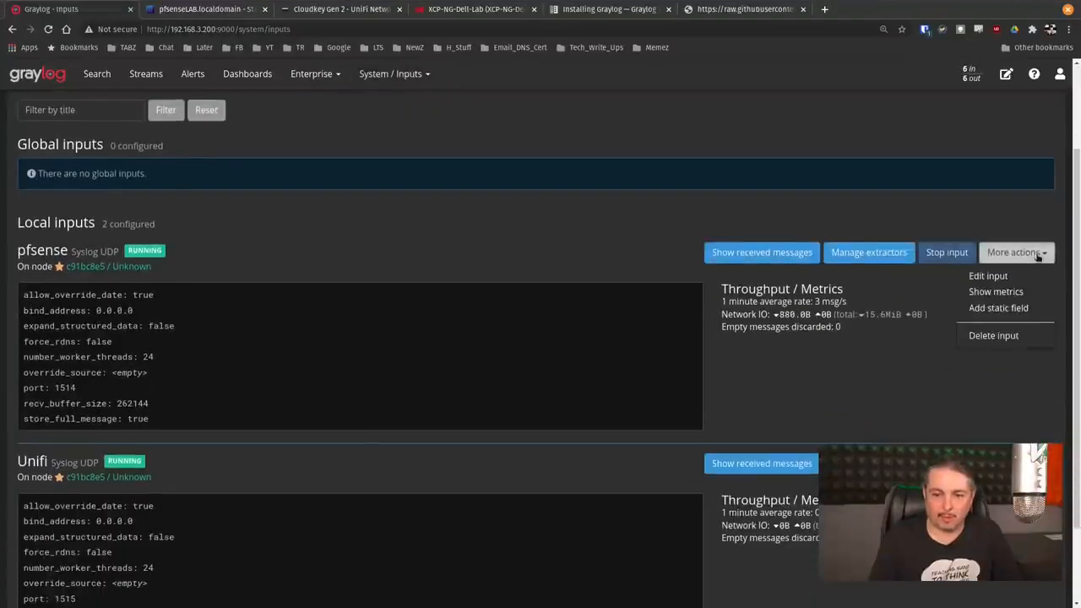
pyautogui.click(989, 276)
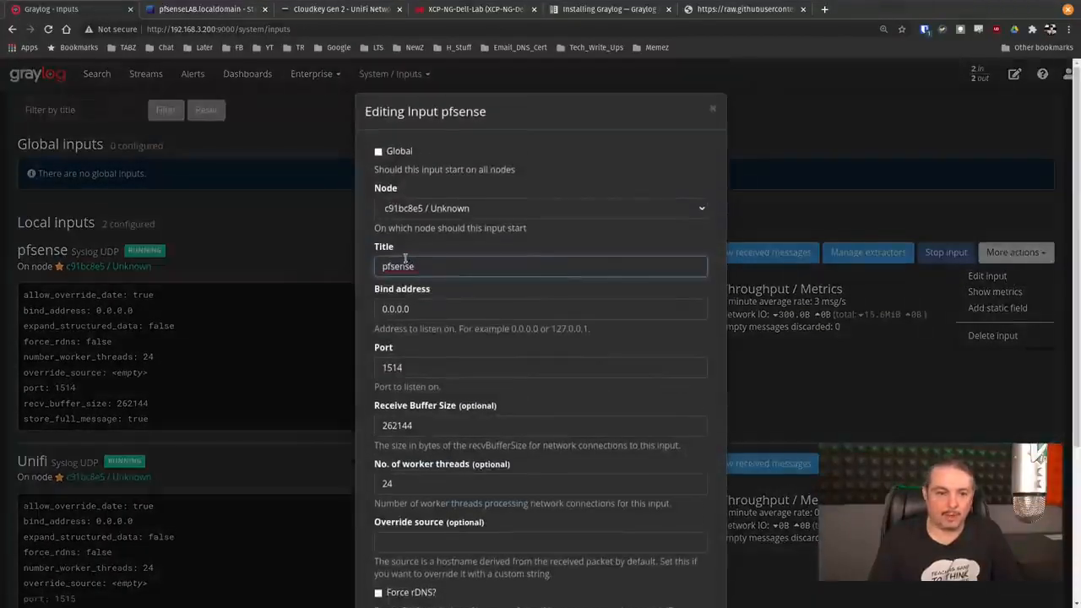
pyautogui.click(451, 309)
pyautogui.scroll(-1, 451, 310)
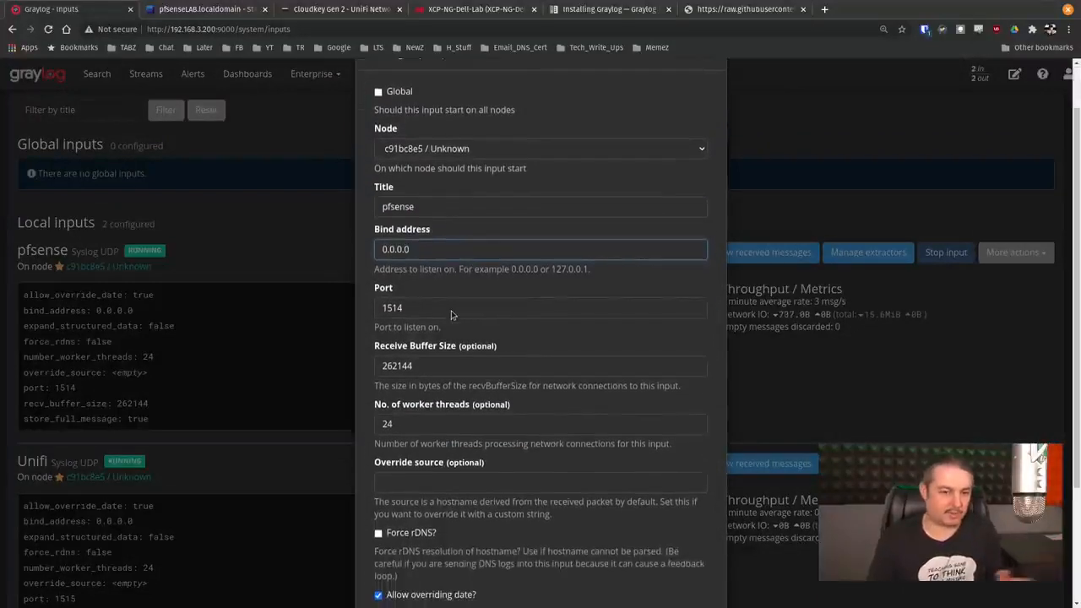
pyautogui.click(451, 310)
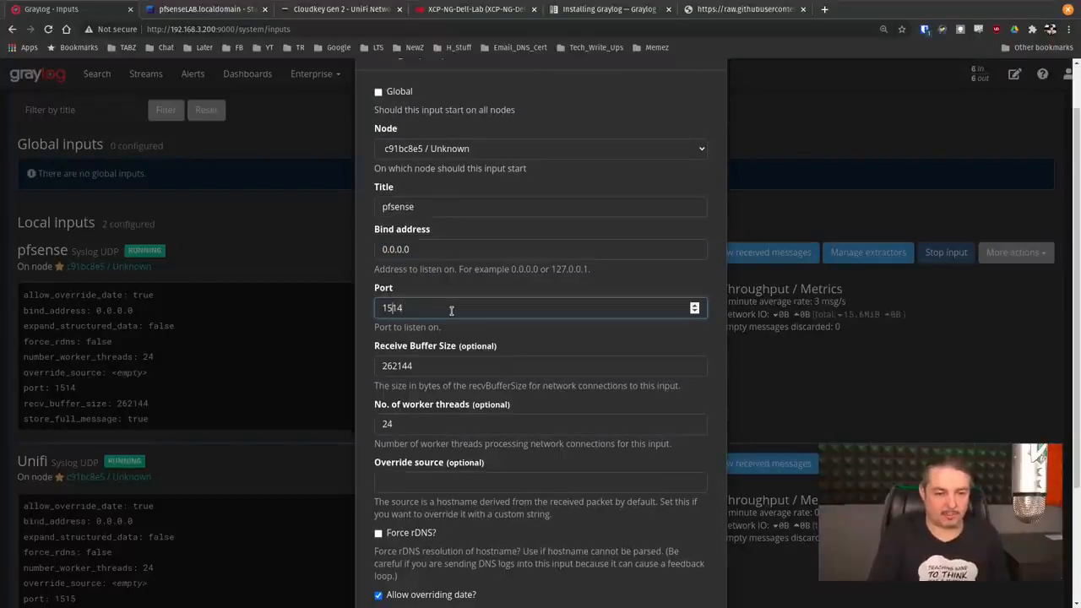
# - Remove the leading digit of the pfsense input's port and re-enter it as 1514
pyautogui.press('Delete')
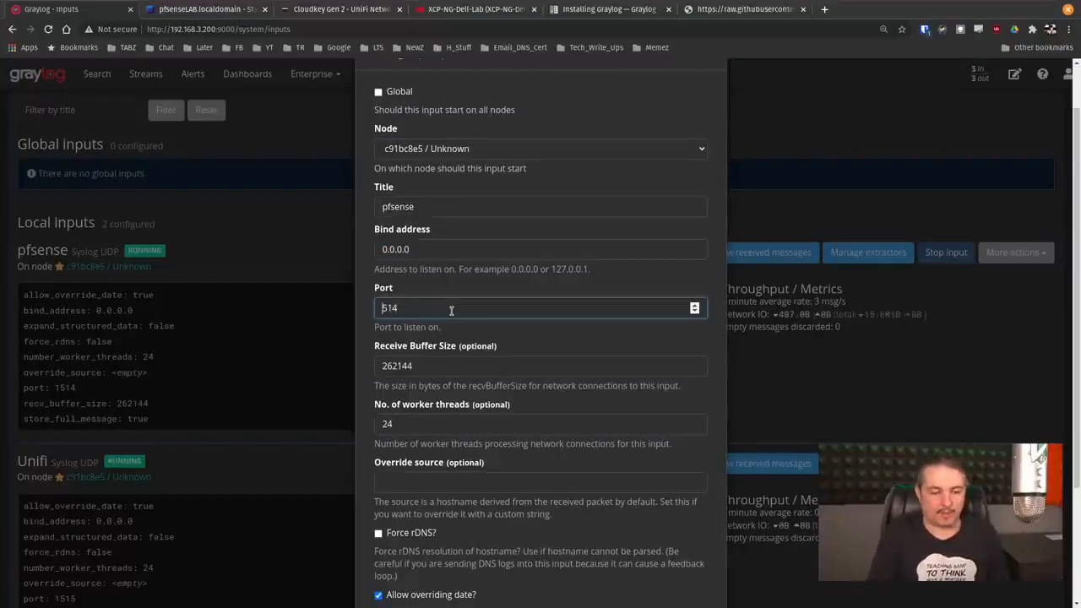
pyautogui.write('1')
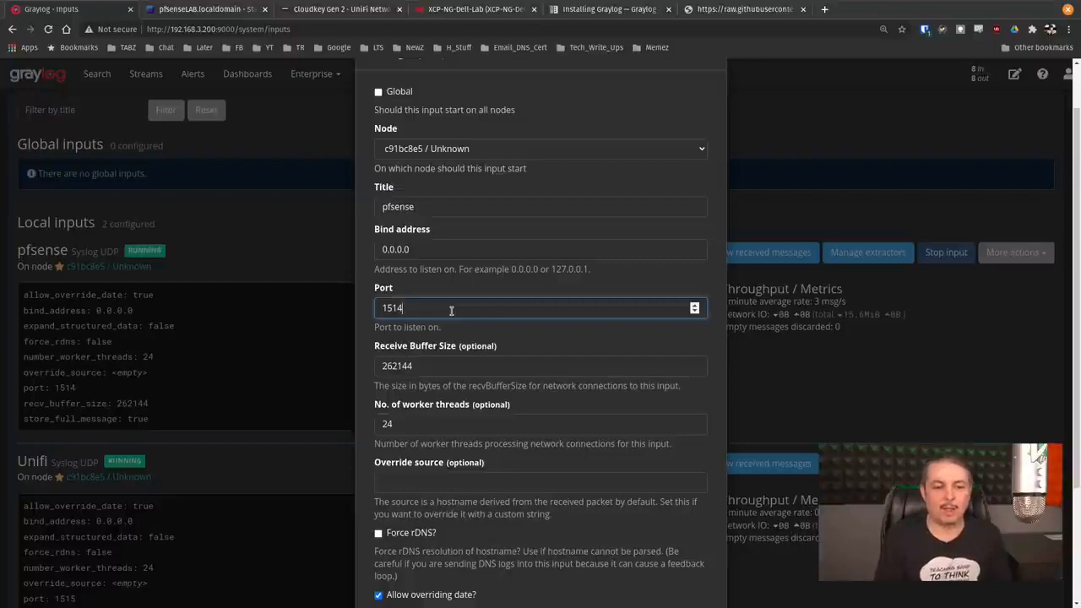
pyautogui.press('Left')
pyautogui.press('Left')
pyautogui.press('Left')
pyautogui.press('Left')
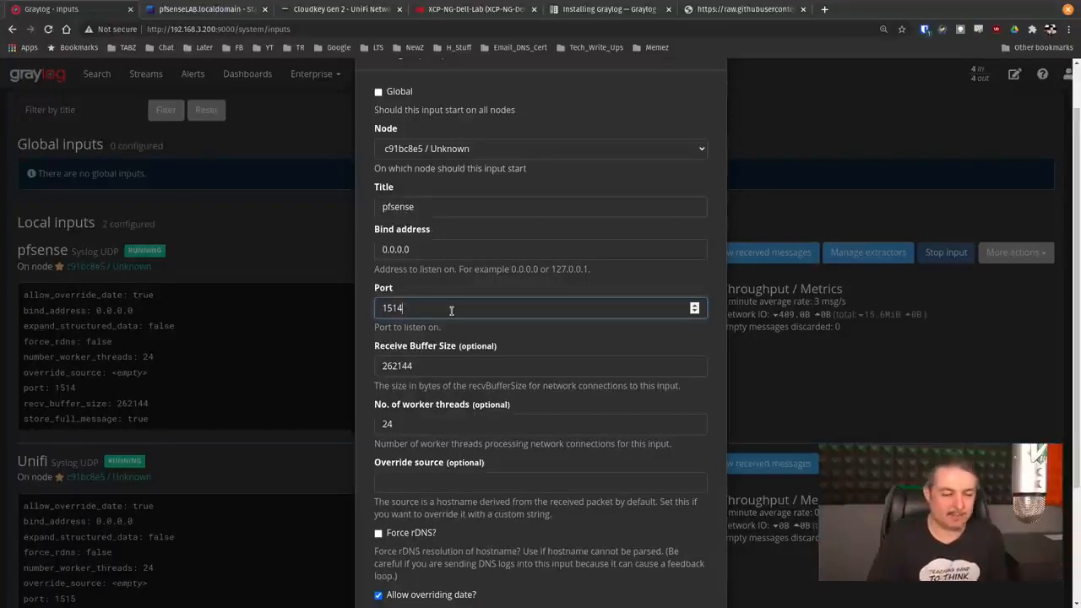
# - Review the pfsense input's remaining settings and close the editor without saving
pyautogui.scroll(-1, 450, 310)
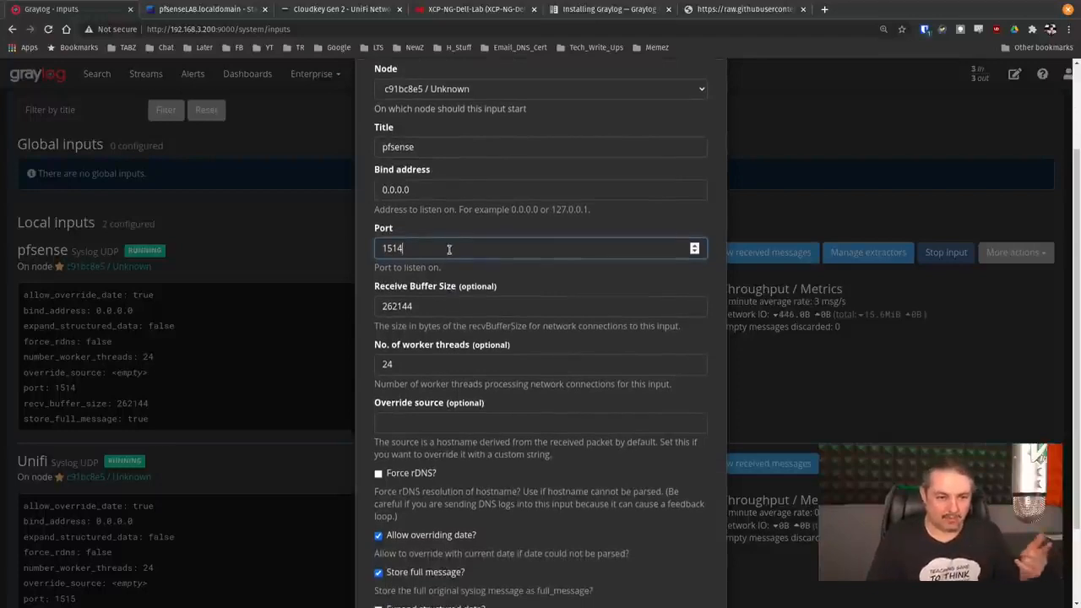
pyautogui.scroll(-2, 449, 250)
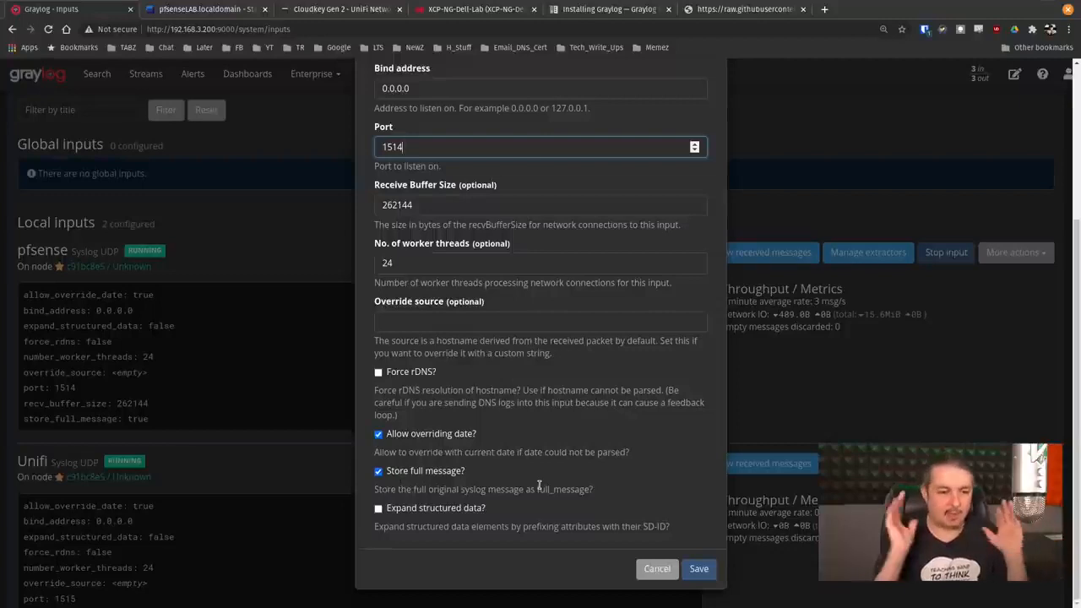
pyautogui.scroll(3, 444, 149)
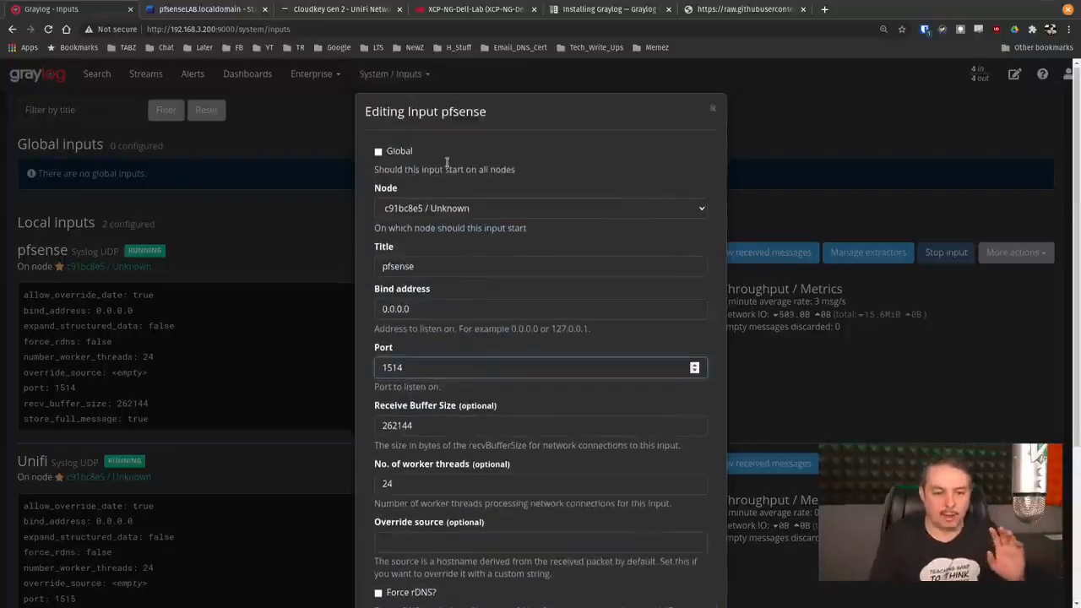
pyautogui.scroll(-3, 505, 245)
pyautogui.scroll(3, 506, 244)
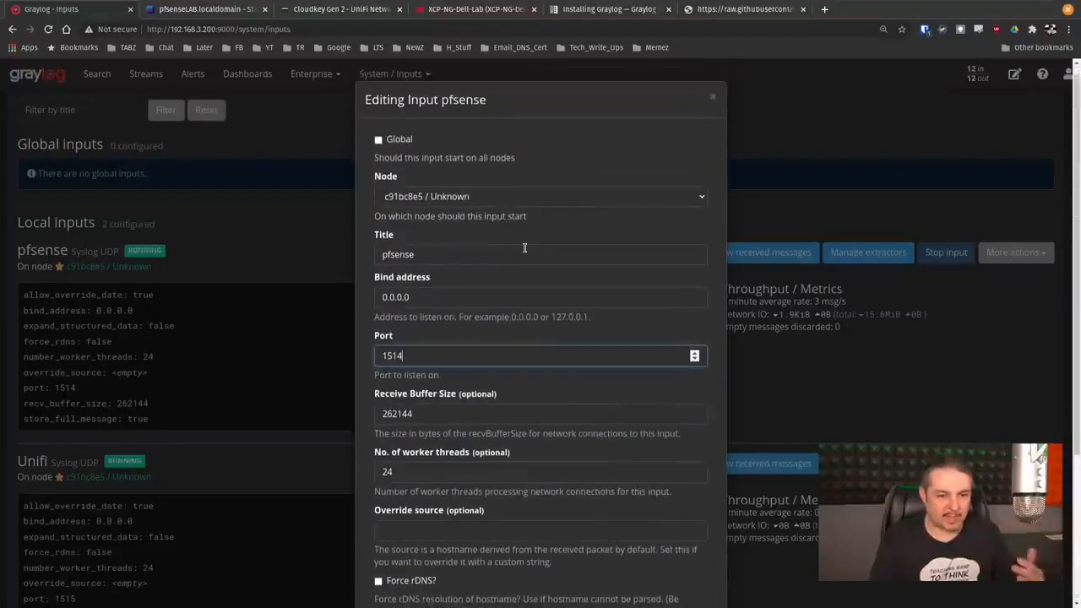
pyautogui.scroll(-3, 505, 244)
pyautogui.click(658, 569)
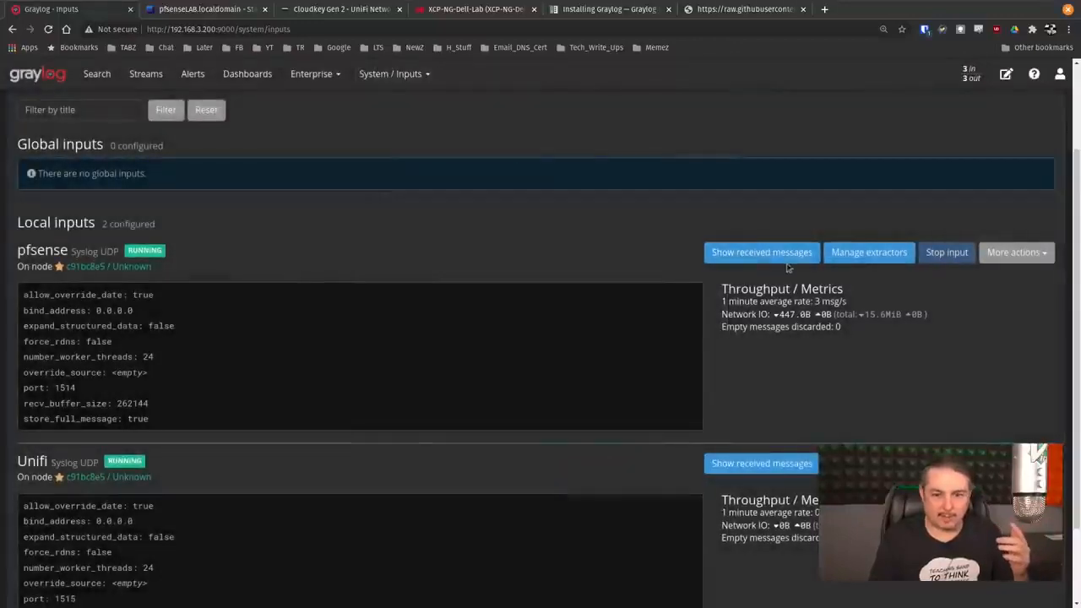
# - Open the pfsense input's extractors and view their exported JSON
pyautogui.click(869, 253)
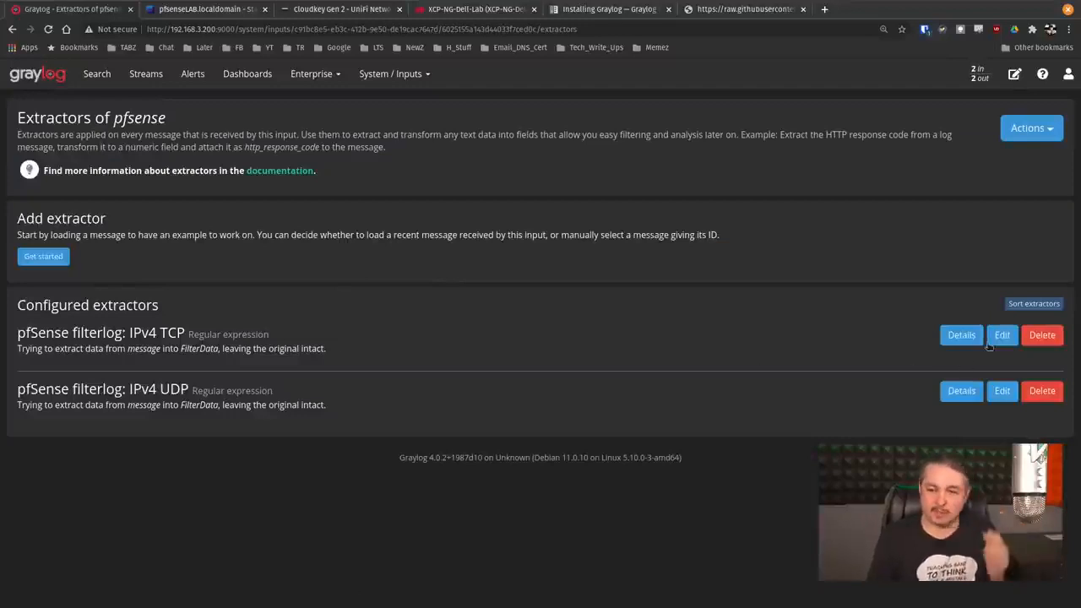
pyautogui.click(1032, 128)
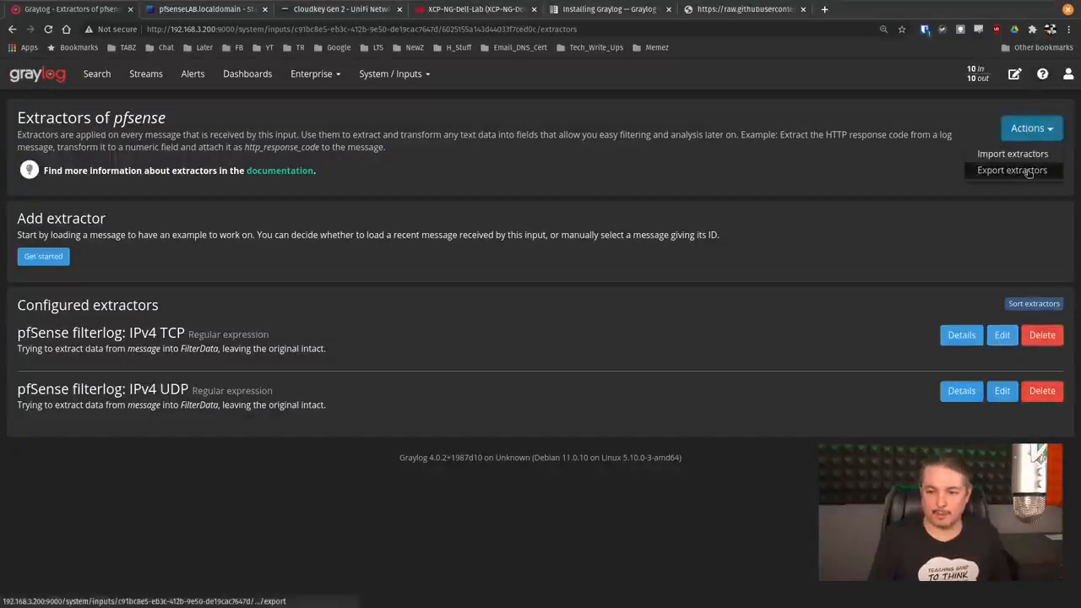
pyautogui.click(1029, 172)
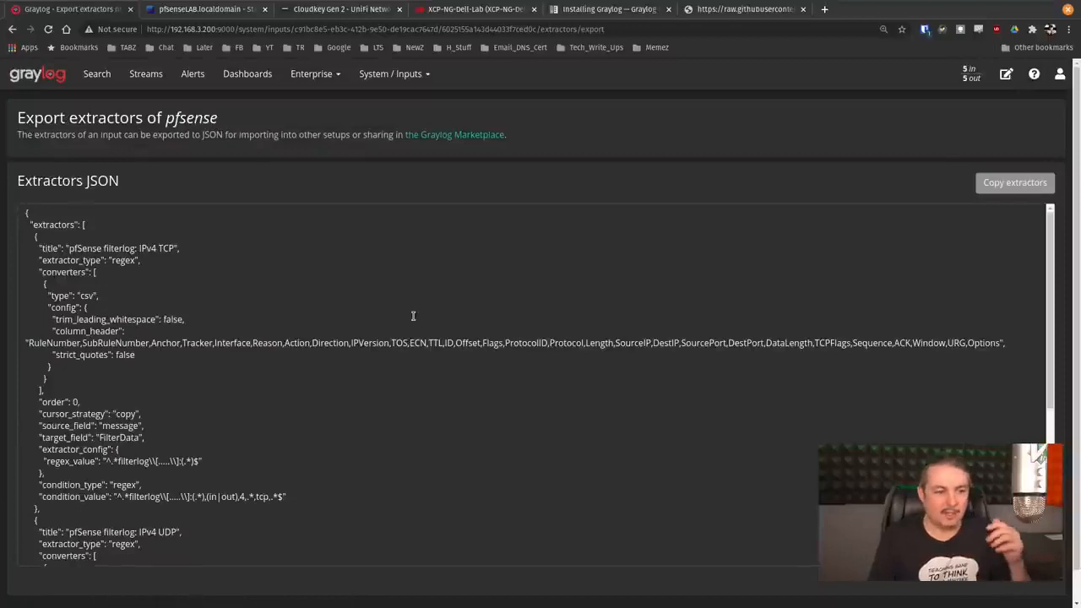
pyautogui.scroll(-5, 413, 316)
pyautogui.scroll(5, 413, 316)
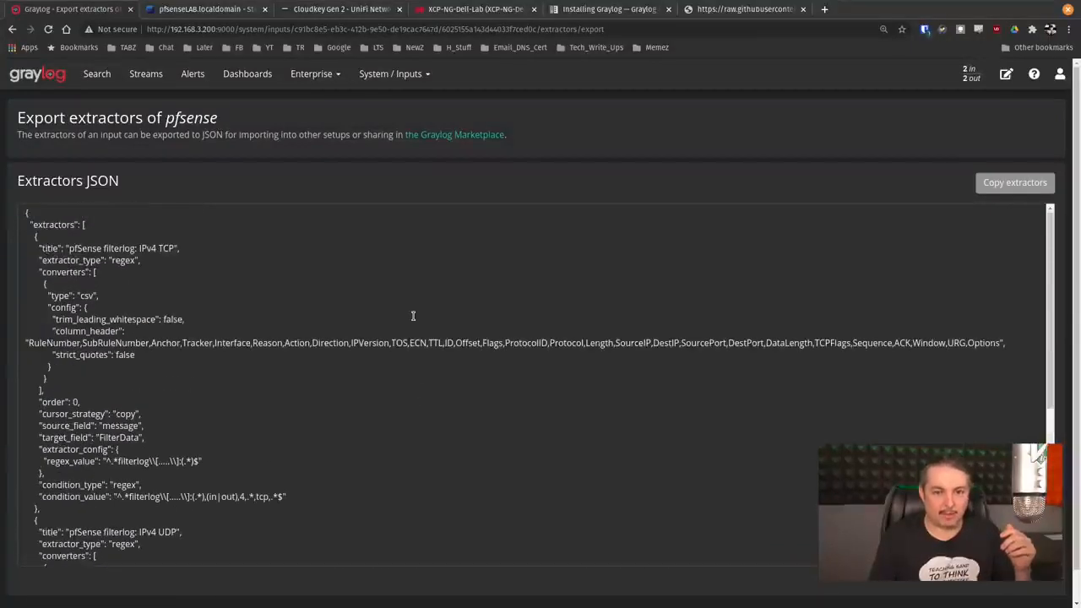
# - View the pfsense_24.json extractor file on GitHub, and return to Graylog to open the extractor import for the pfsense input
pyautogui.click(759, 9)
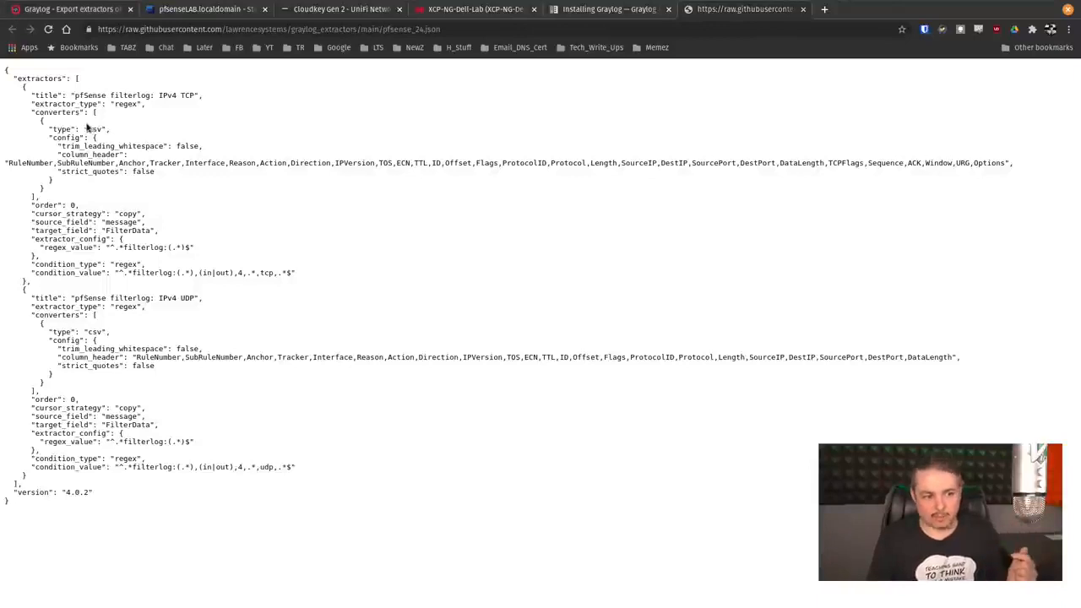
pyautogui.click(590, 8)
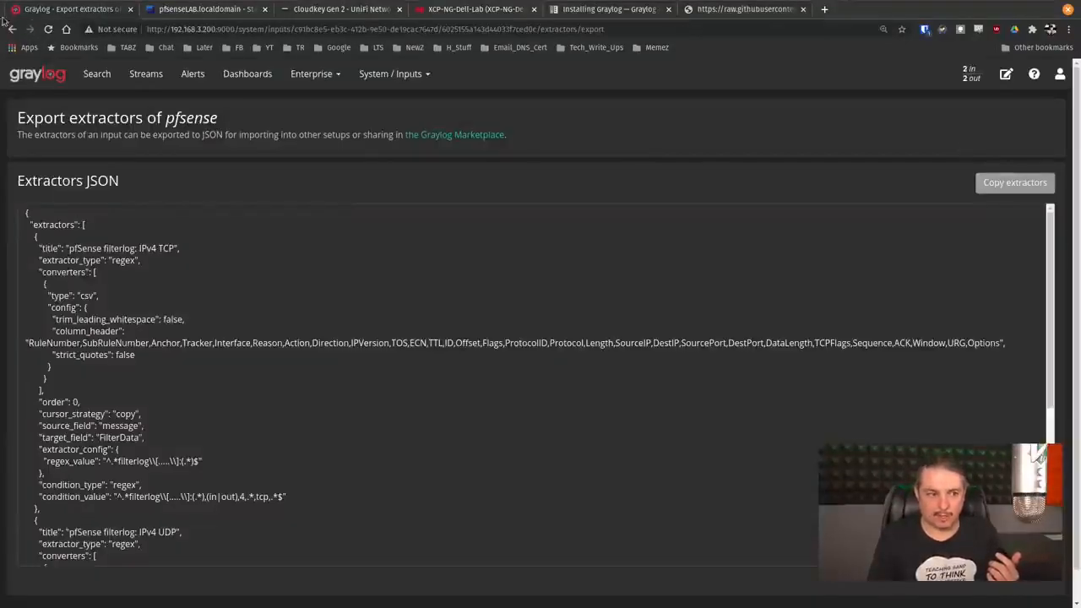
pyautogui.click(12, 29)
pyautogui.click(1031, 128)
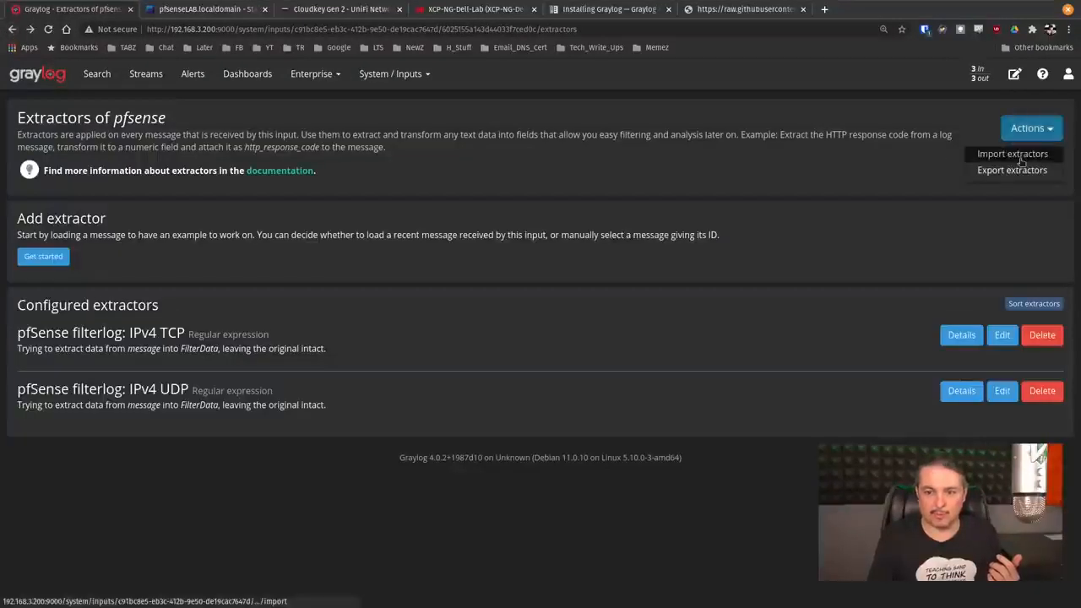
pyautogui.click(1016, 153)
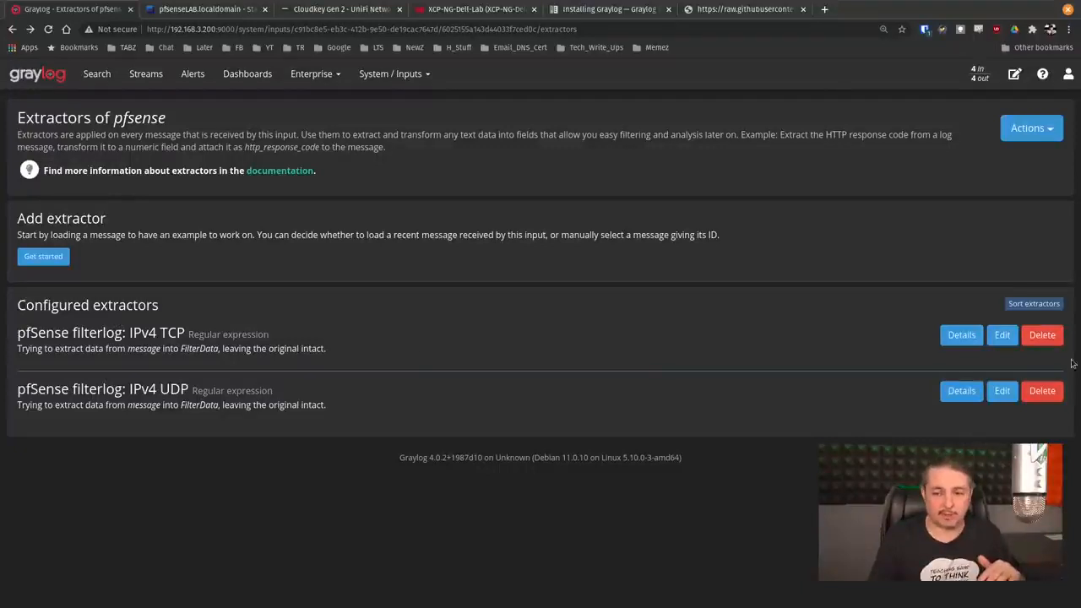
# - Open the "pfSense filterlog: IPv4 TCP" extractor for editing and test its regular expression against the example message
pyautogui.click(1002, 334)
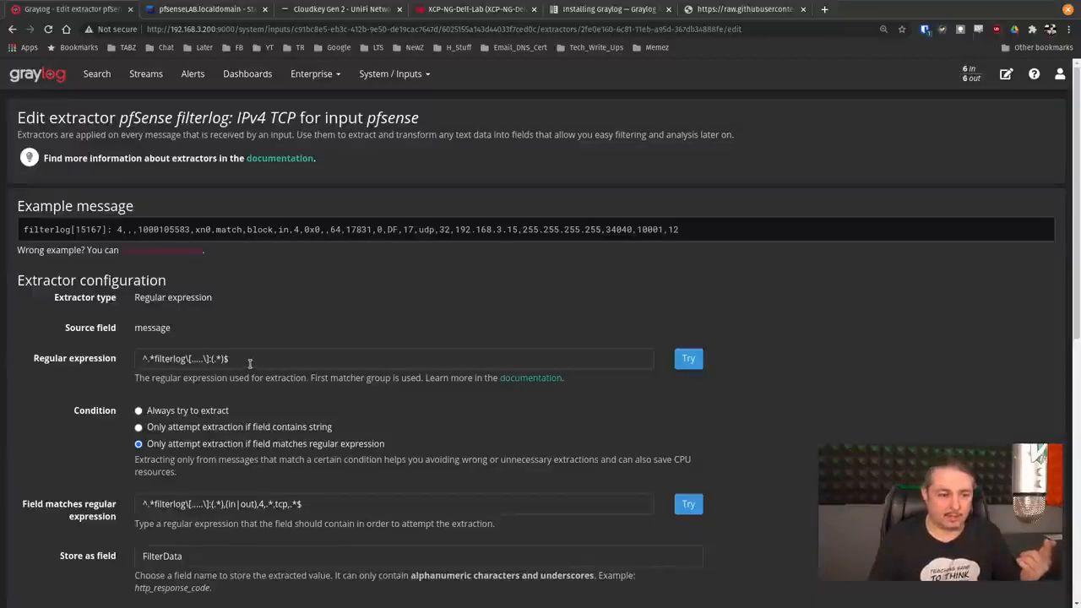
pyautogui.click(249, 361)
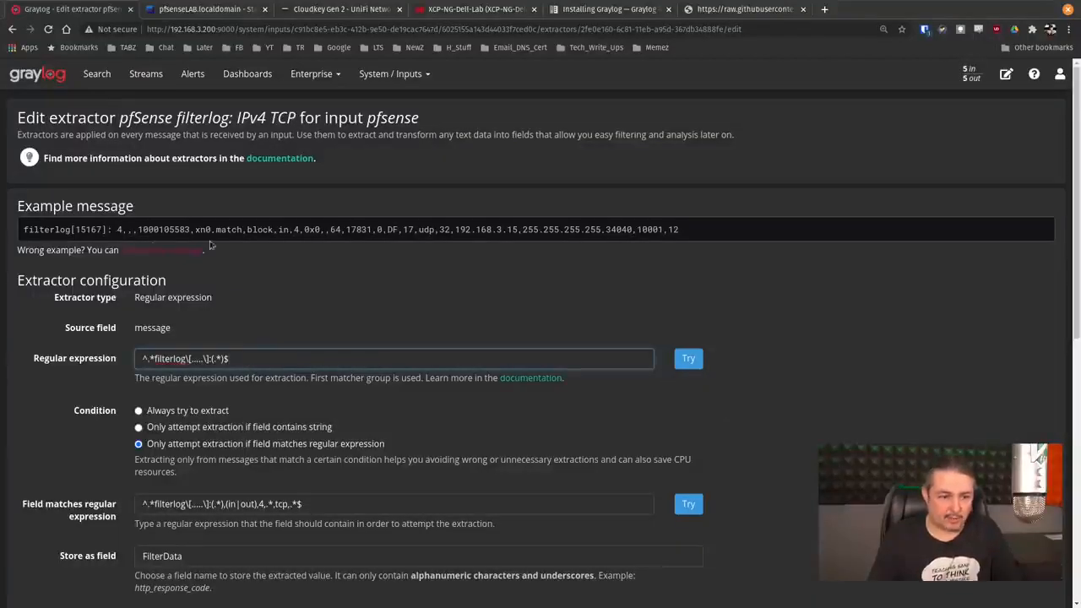
pyautogui.click(687, 358)
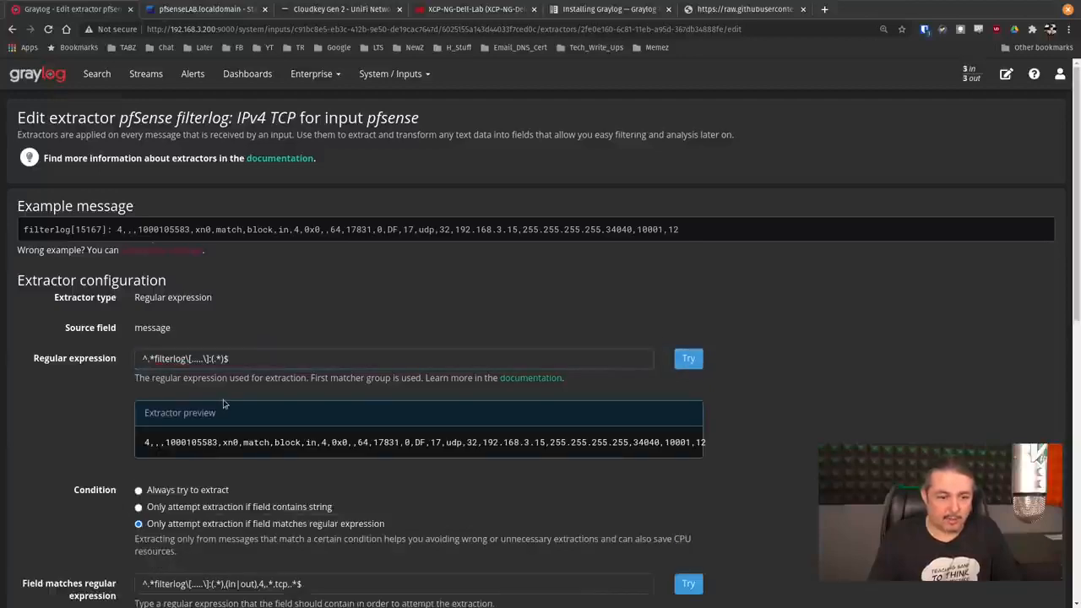
# - Replace tcp with udp in the extractor's field-match regular expression and test it against the example message
pyautogui.scroll(-2, 140, 359)
pyautogui.moveTo(140, 358); pyautogui.dragTo(730, 360)
pyautogui.scroll(-2, 411, 397)
pyautogui.click(497, 378)
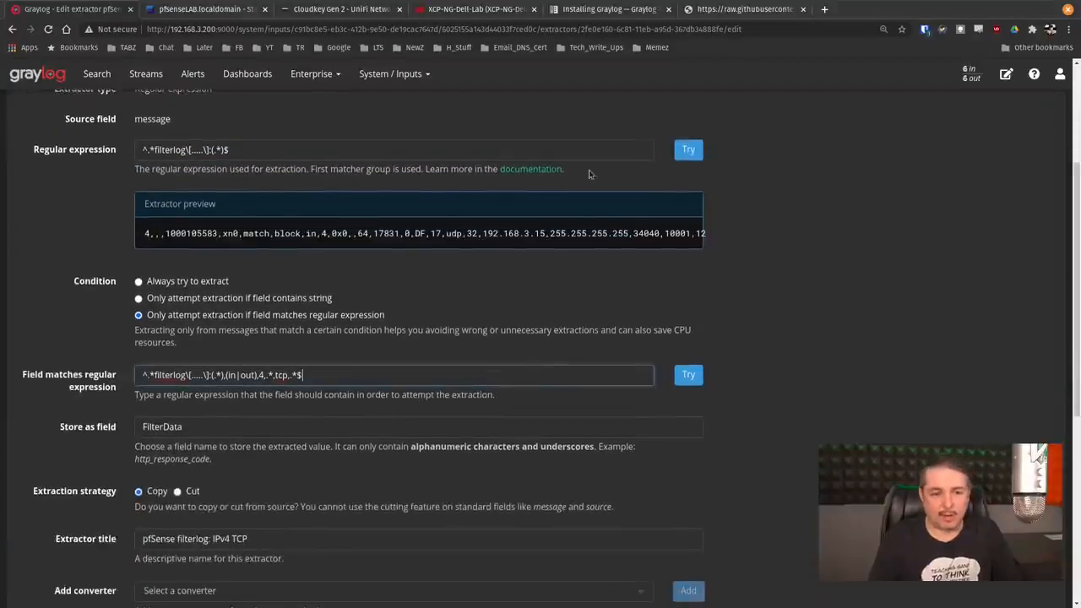
pyautogui.scroll(3, 493, 225)
pyautogui.scroll(-2, 278, 515)
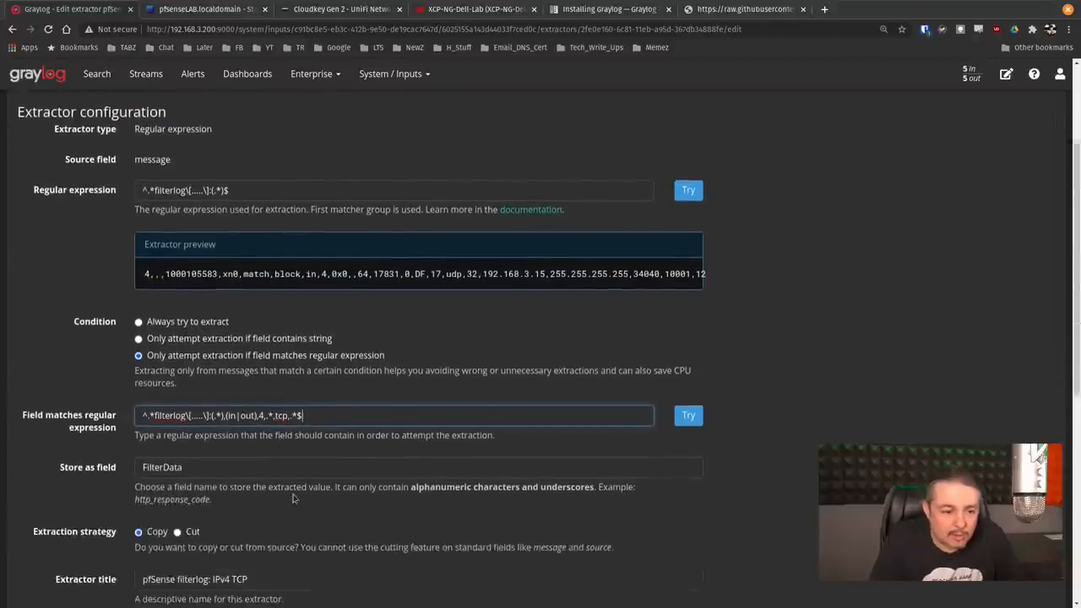
pyautogui.press('Left')
pyautogui.press('Left')
pyautogui.press('Left')
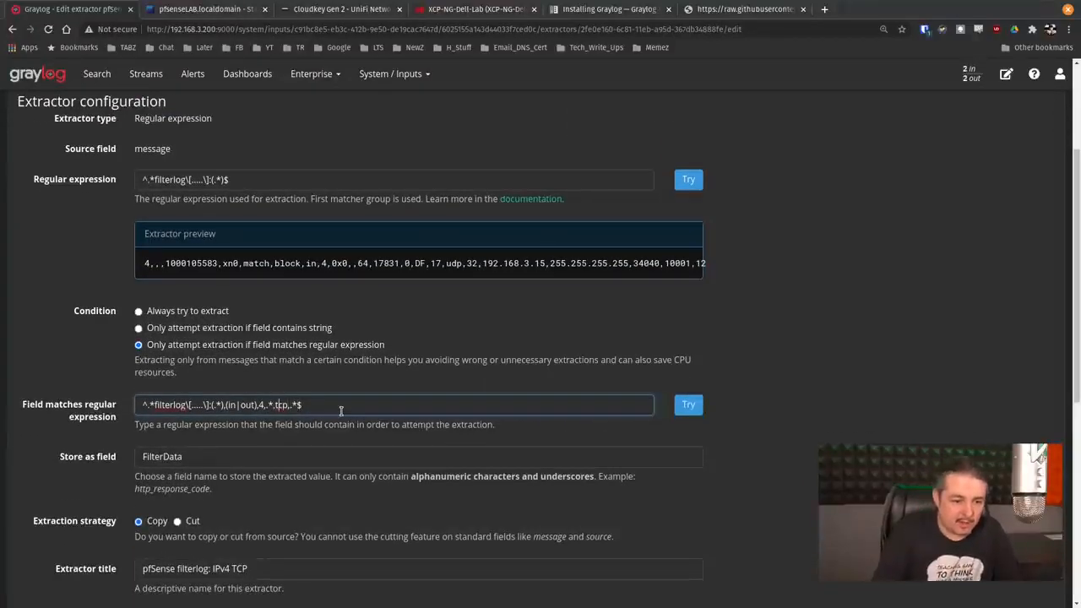
pyautogui.write('upd')
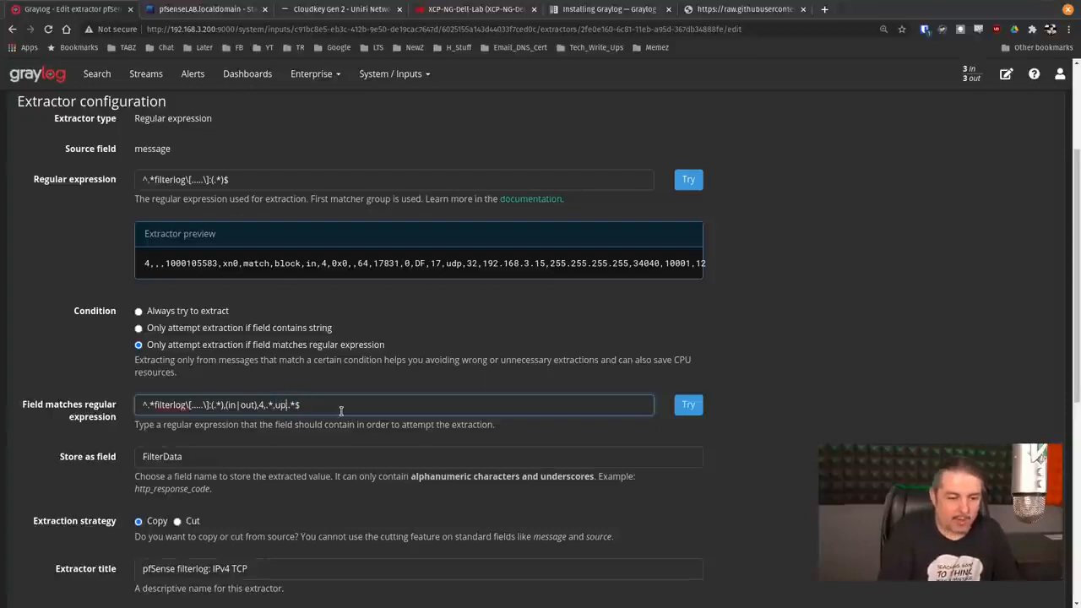
pyautogui.press('BackSpace')
pyautogui.press('BackSpace')
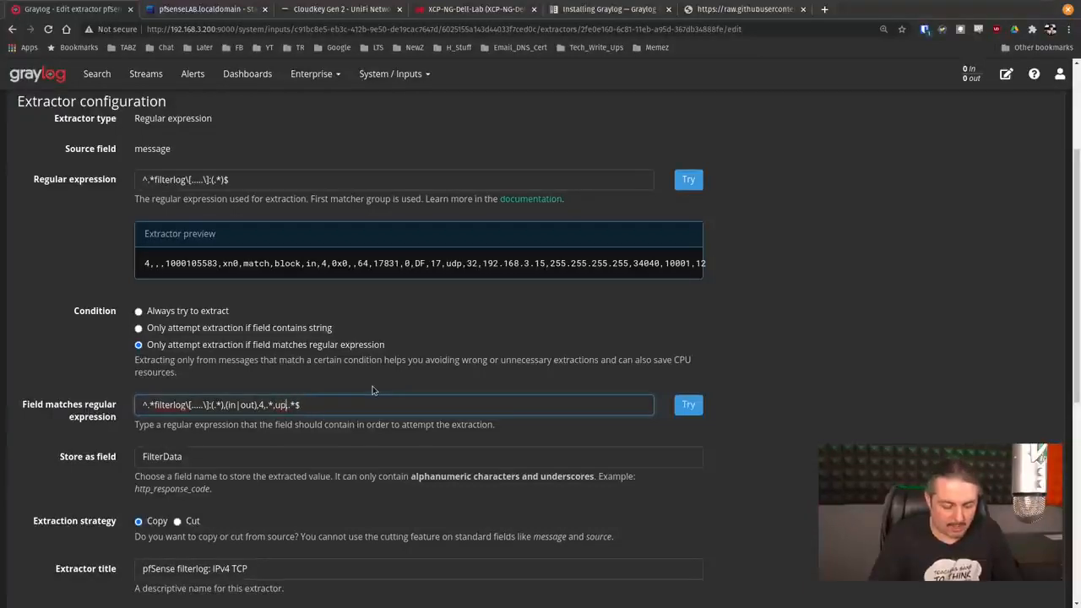
pyautogui.write('dp')
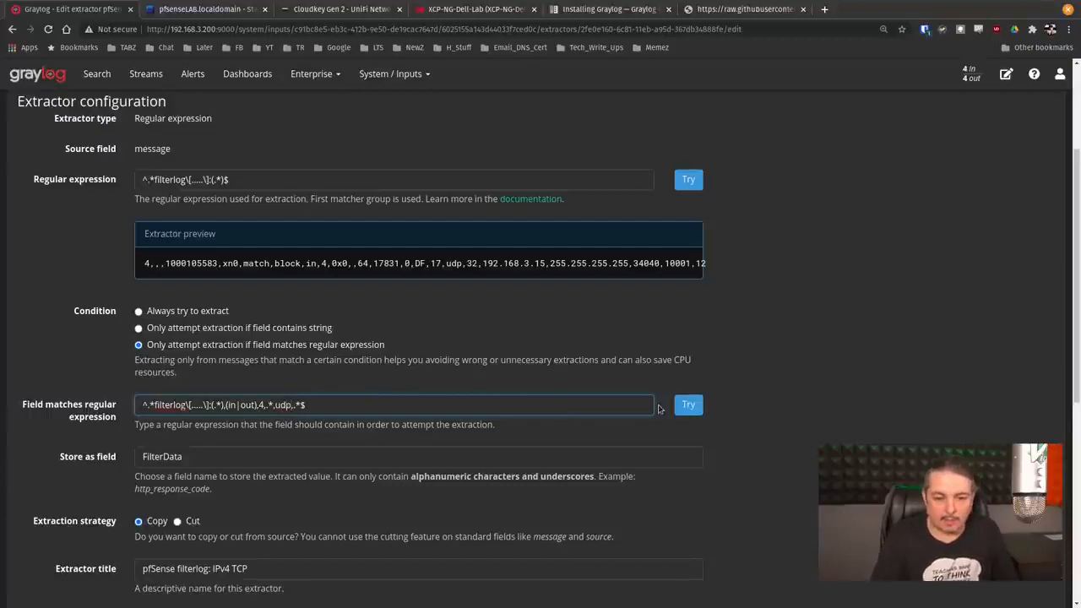
pyautogui.click(688, 404)
# - Examine the CSV column field names that the extractor assigns, and compare them with the example message
pyautogui.scroll(-2, 221, 302)
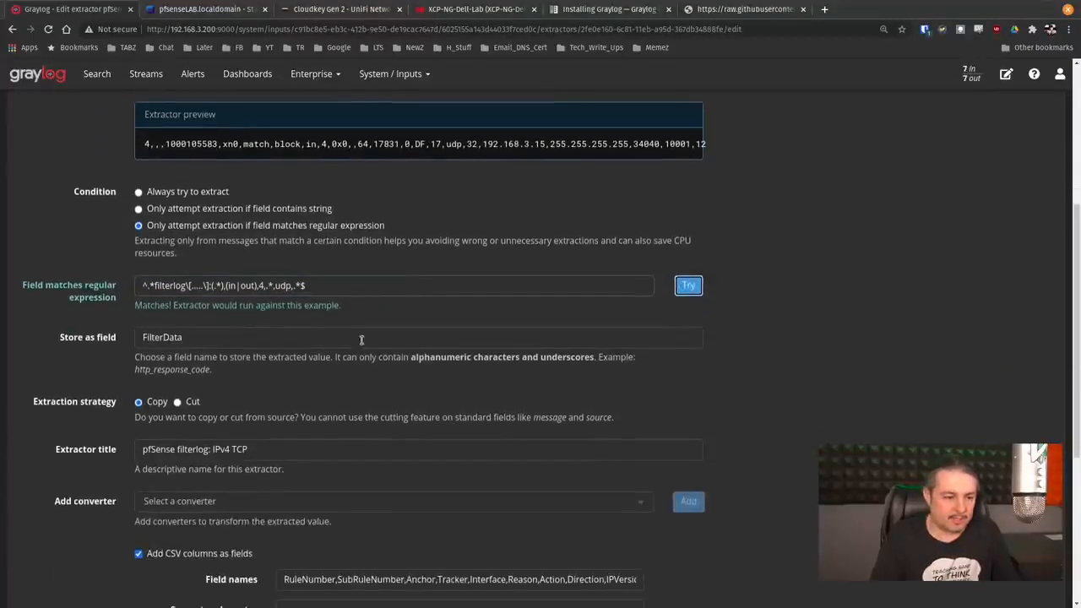
pyautogui.scroll(-2, 361, 340)
pyautogui.moveTo(287, 431); pyautogui.dragTo(724, 438)
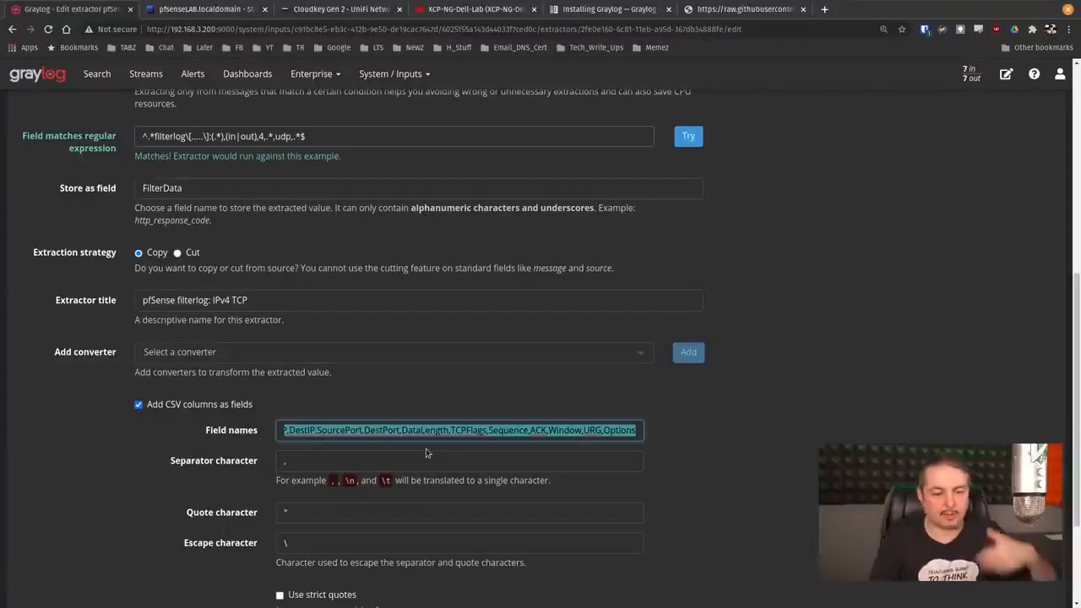
pyautogui.scroll(5, 428, 440)
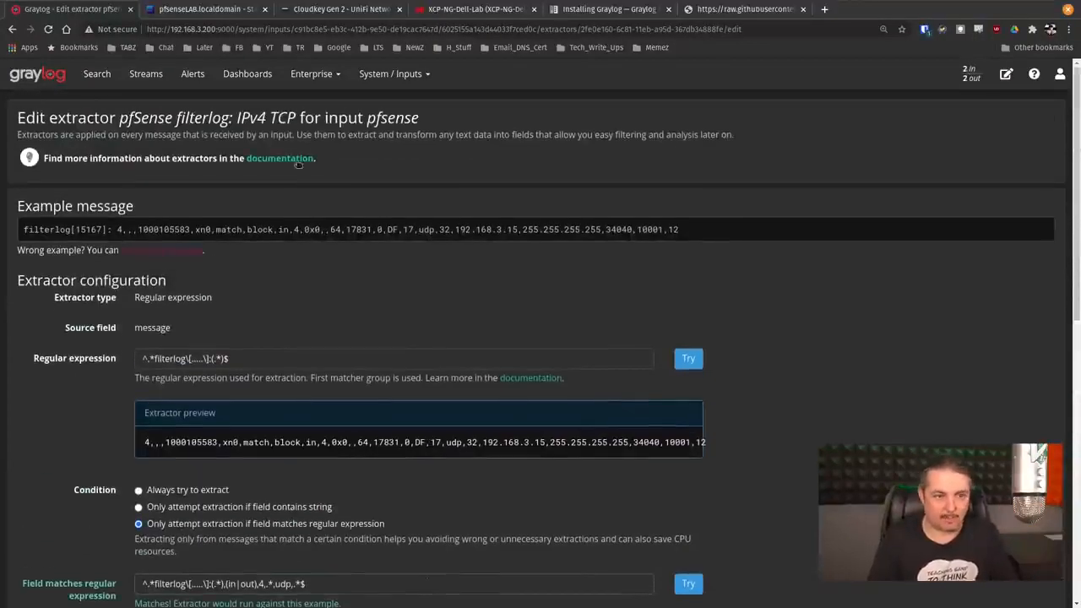
# - Leave the extractor editor for the inputs list, view the Unifi input's extractors, and return to the inputs list
pyautogui.click(412, 78)
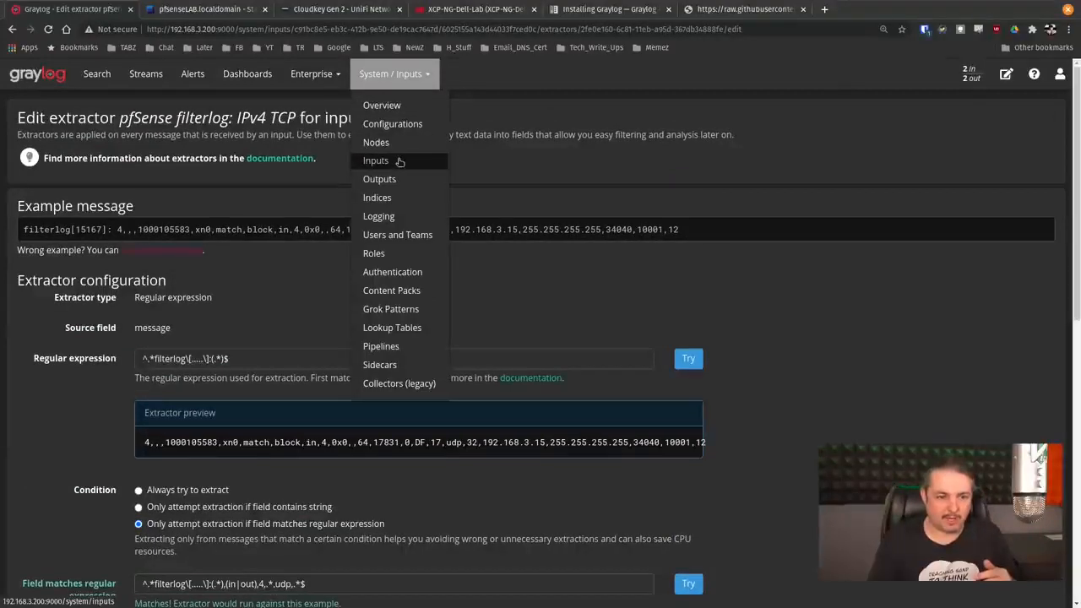
pyautogui.click(401, 162)
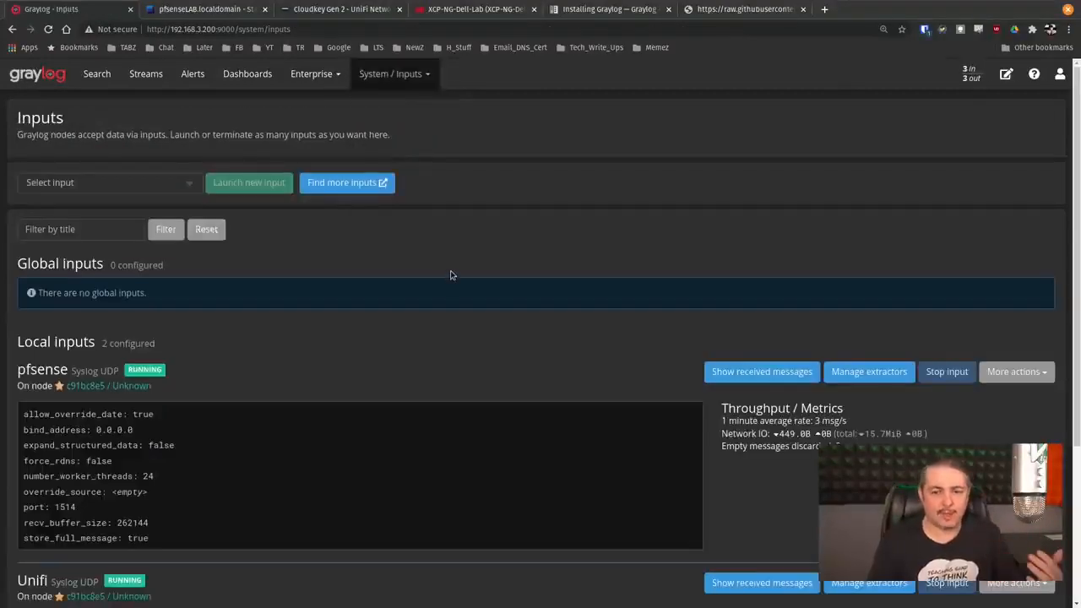
pyautogui.scroll(-3, 450, 275)
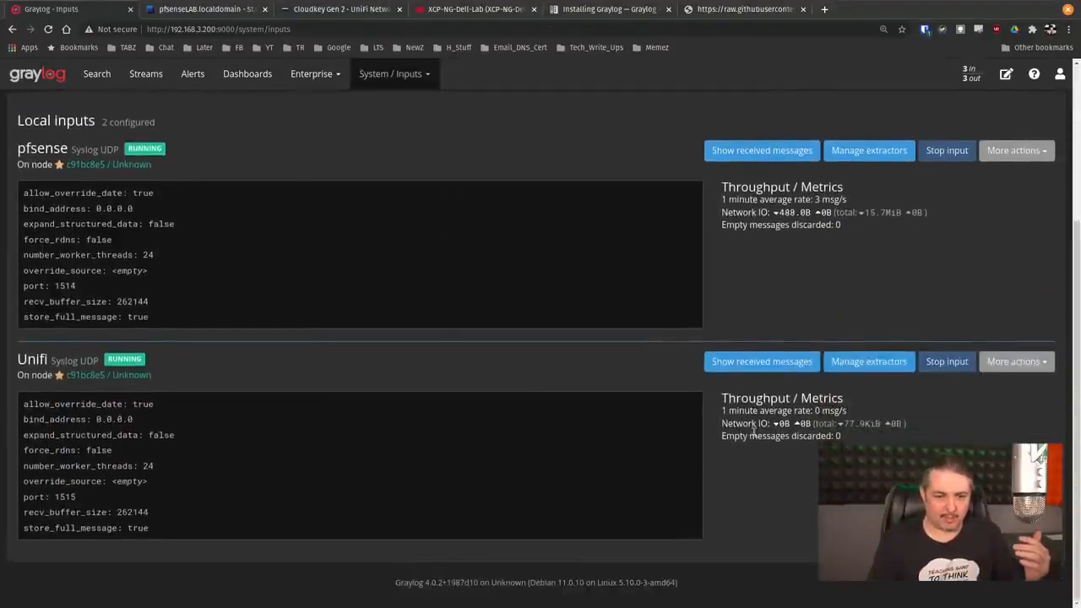
pyautogui.click(874, 368)
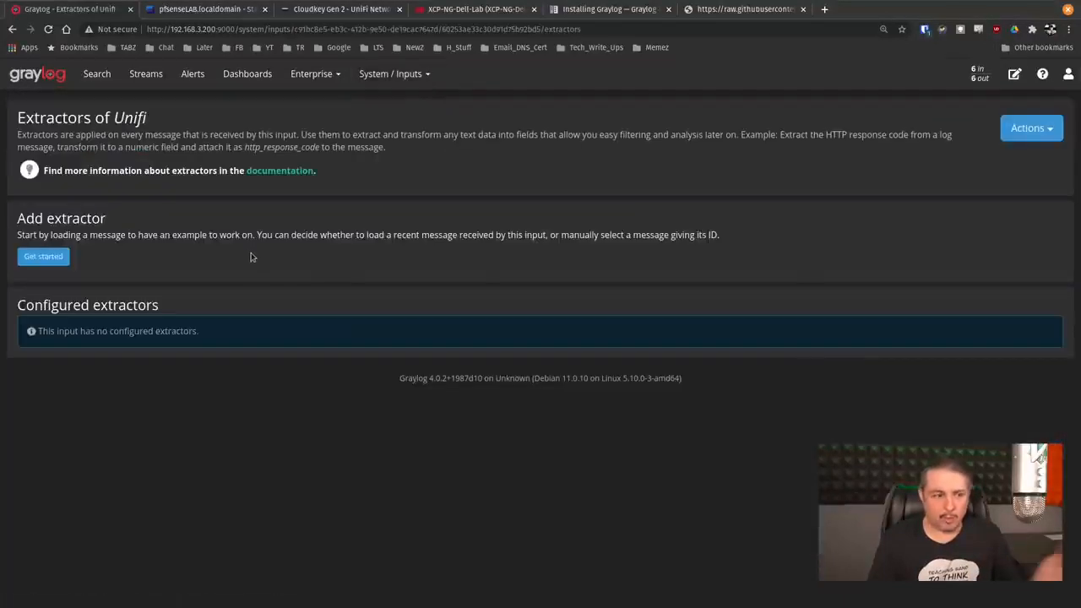
pyautogui.rightClick(255, 258)
pyautogui.click(281, 263)
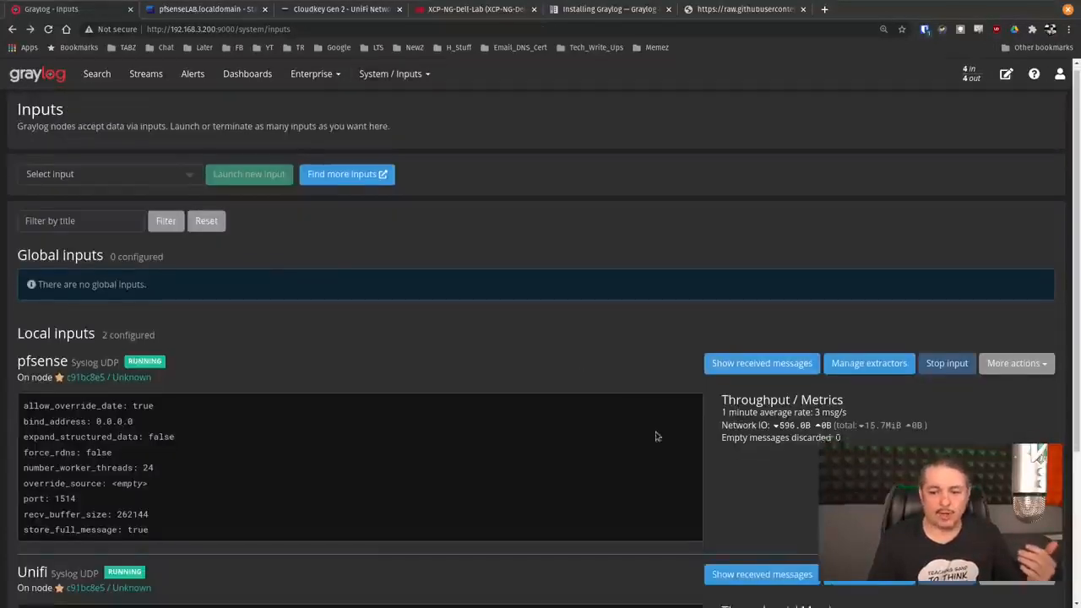
# - Open the Unifi input for editing, check its listening port, and close the dialog without changes
pyautogui.scroll(-3, 663, 432)
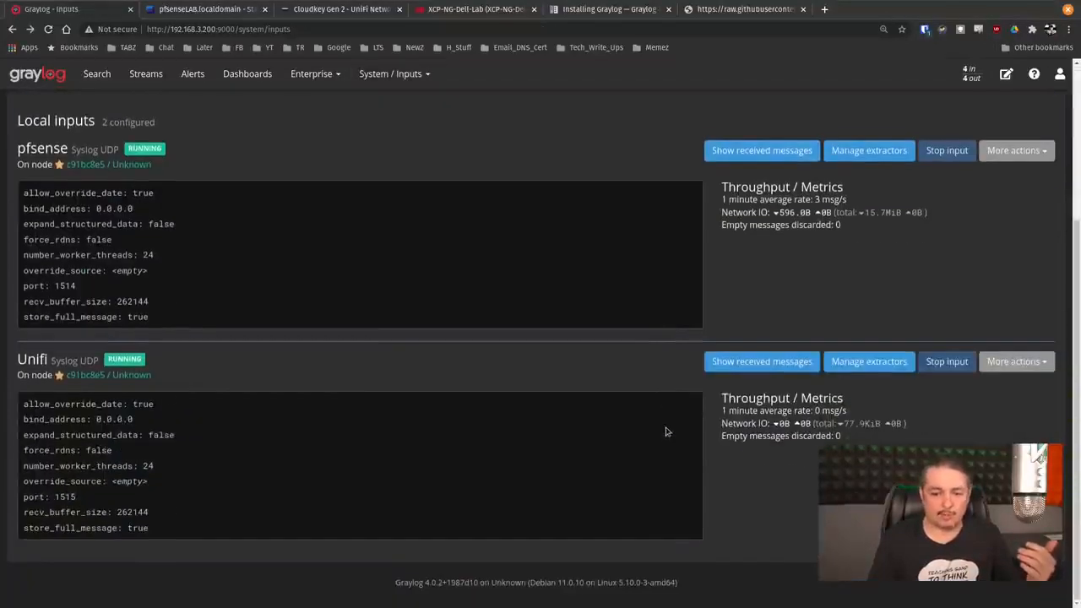
pyautogui.click(1024, 370)
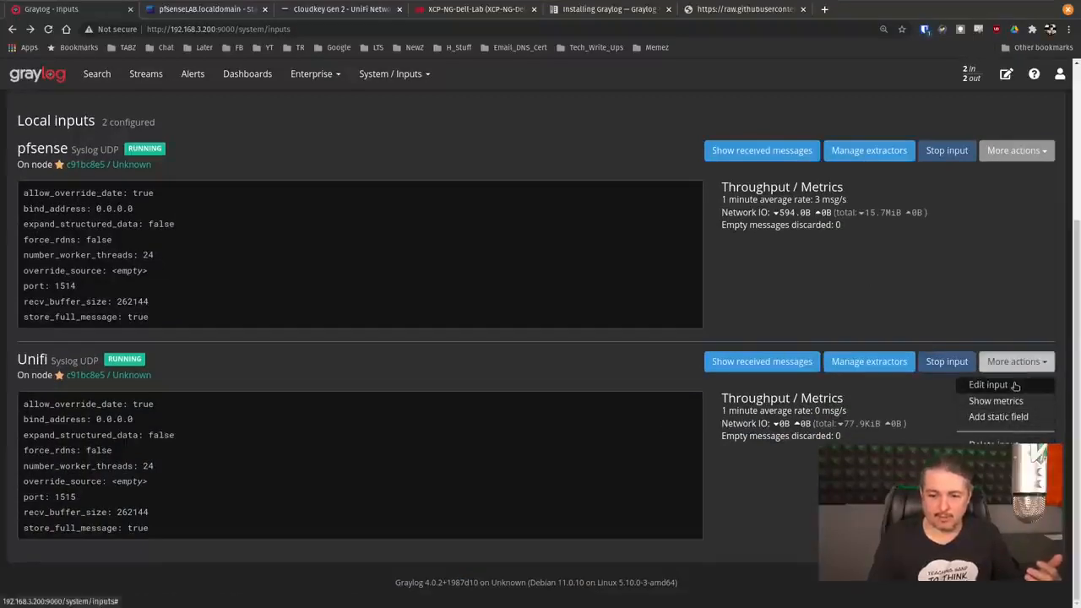
pyautogui.click(1010, 385)
pyautogui.click(465, 362)
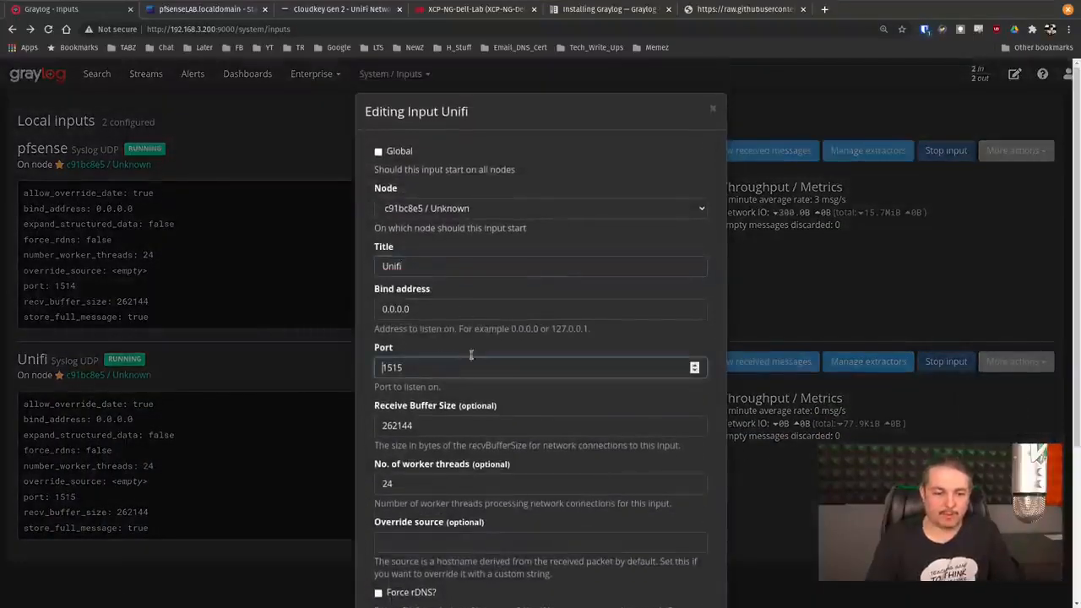
pyautogui.click(709, 107)
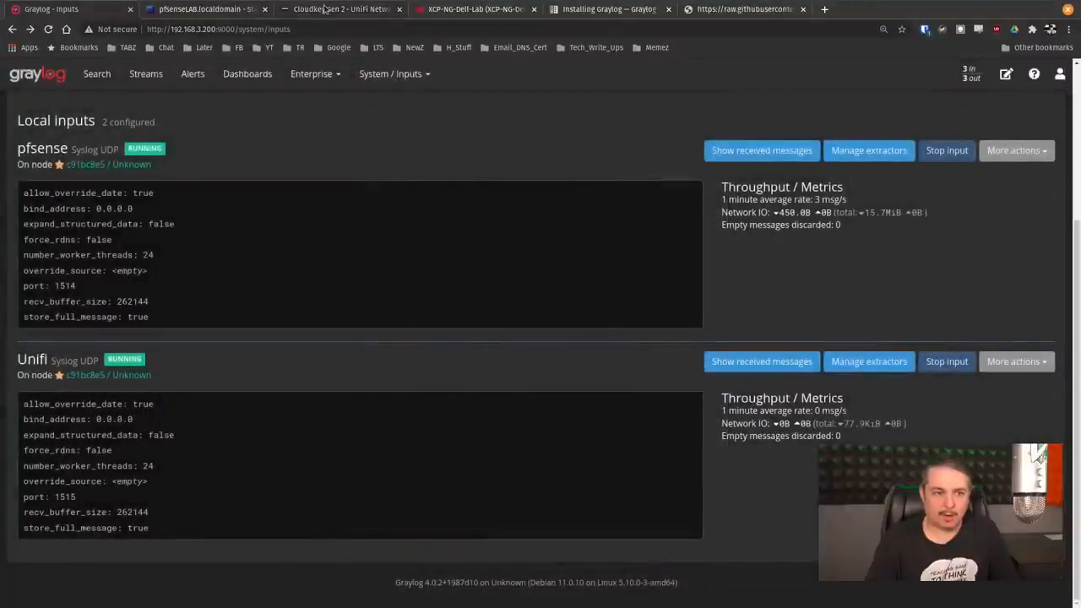
# - Switch to the UniFi Network controller and check the remote syslog host and port in the site's Remote Logging settings
pyautogui.click(338, 9)
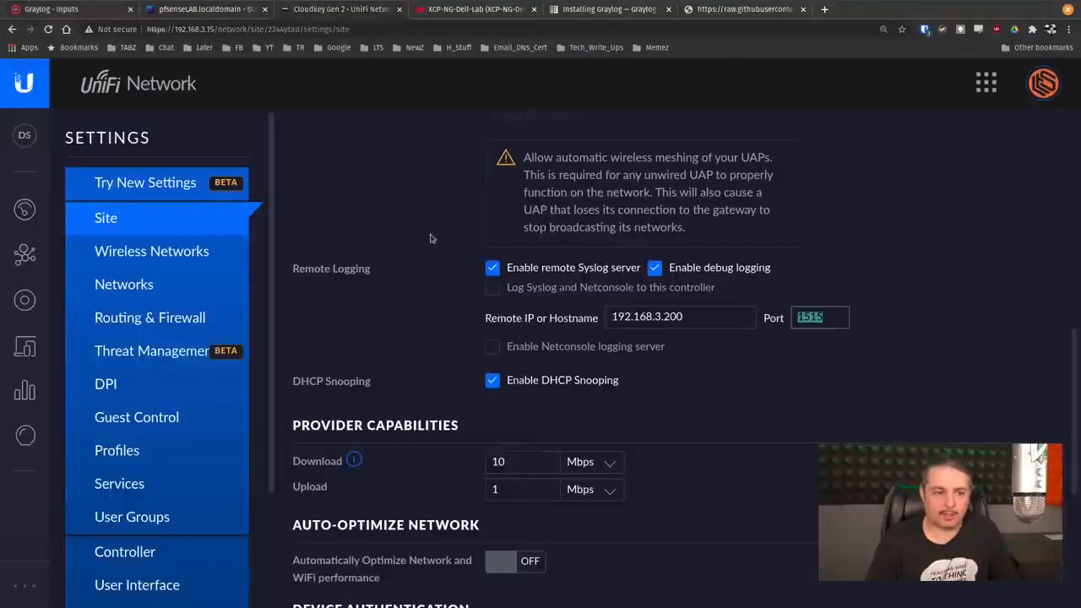
pyautogui.click(836, 323)
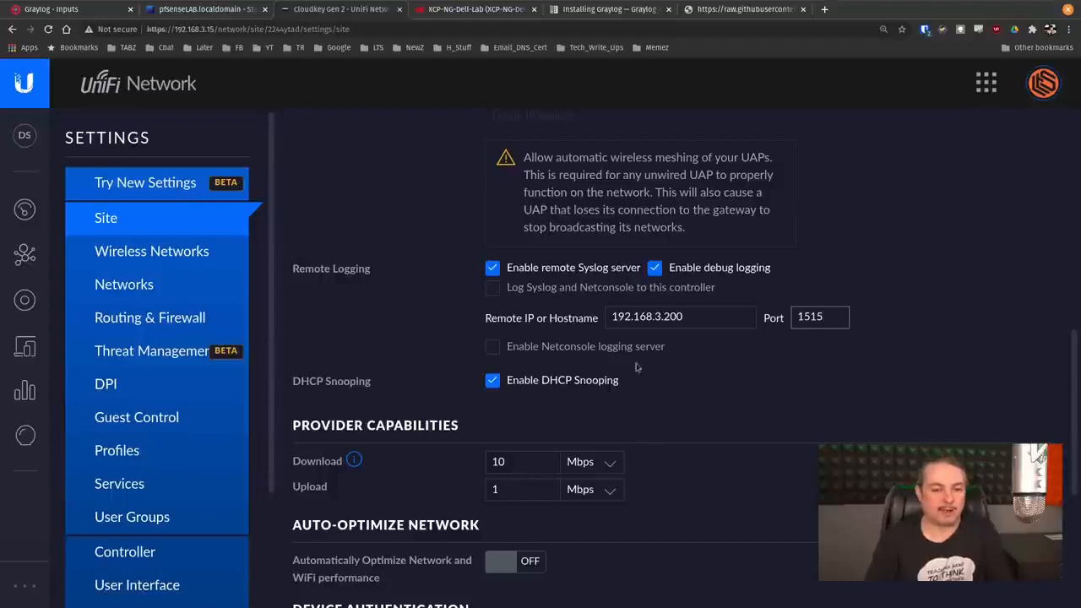
pyautogui.hotkey('ctrl', '-')
pyautogui.hotkey('ctrl', '-')
pyautogui.hotkey('ctrl', '-')
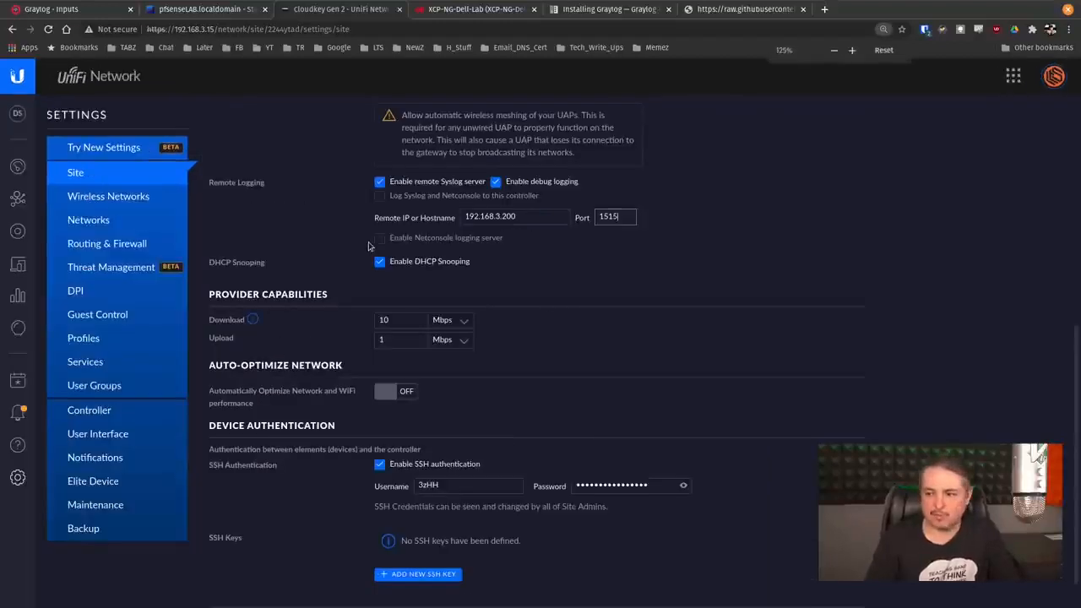
pyautogui.scroll(1, 369, 245)
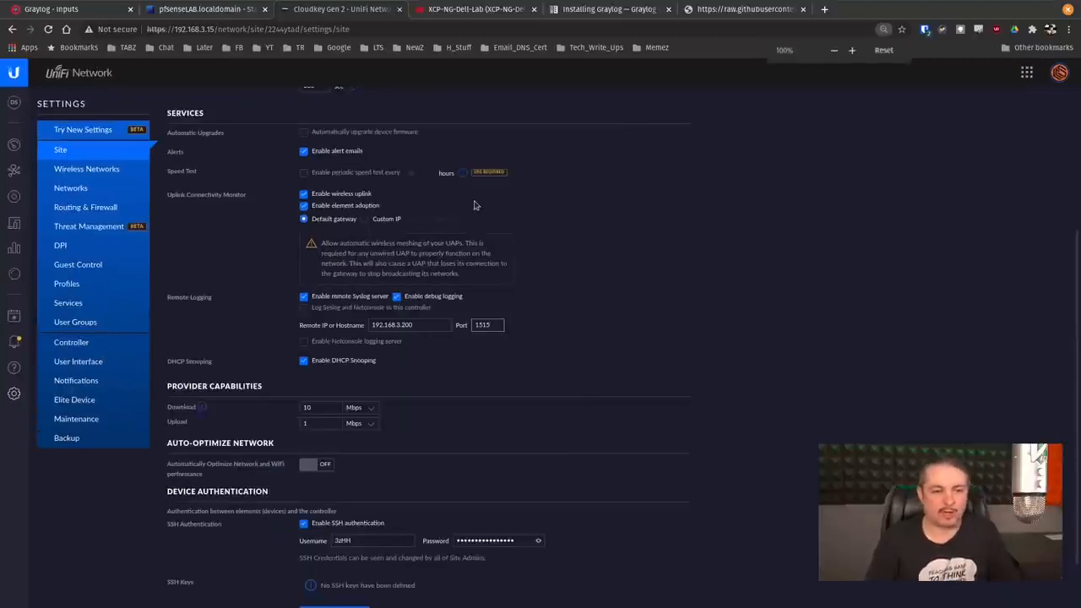
# - Switch back to Graylog and open the Indices & Index Sets overview
pyautogui.click(70, 9)
pyautogui.scroll(5, 554, 278)
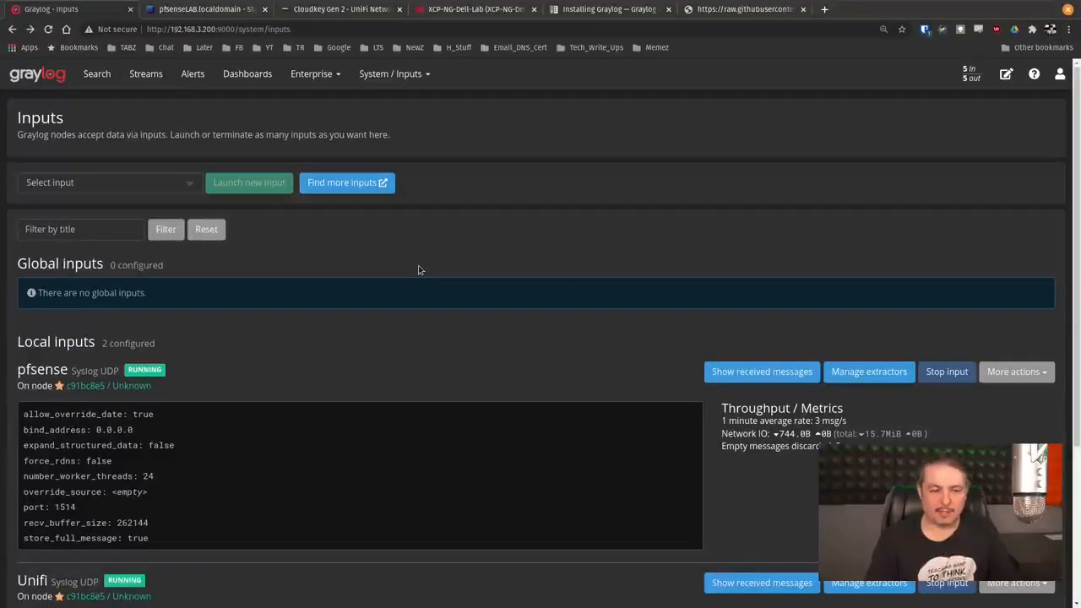
pyautogui.click(409, 74)
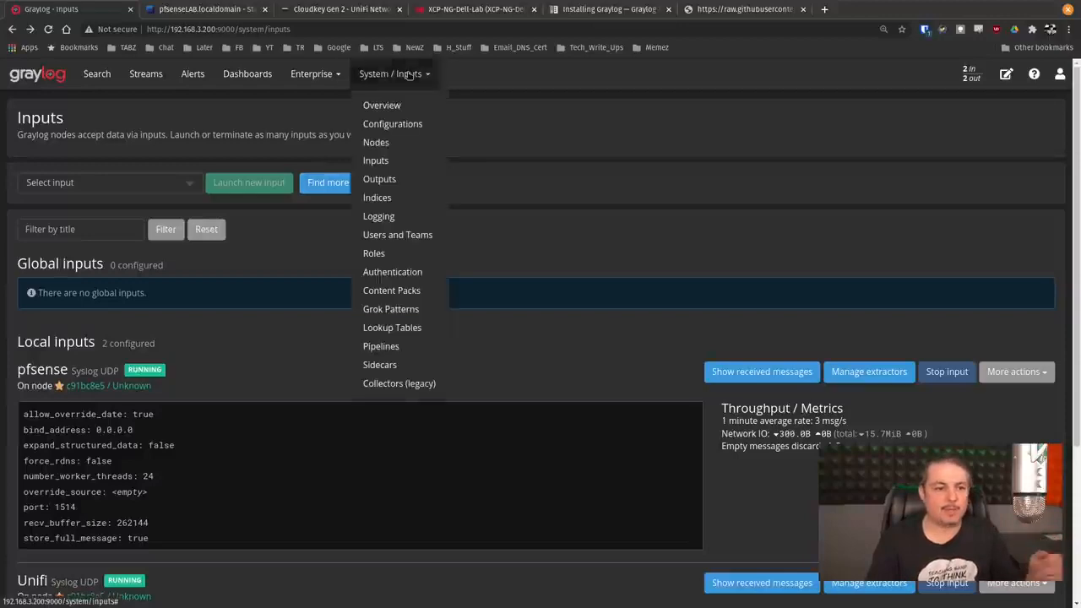
pyautogui.click(395, 198)
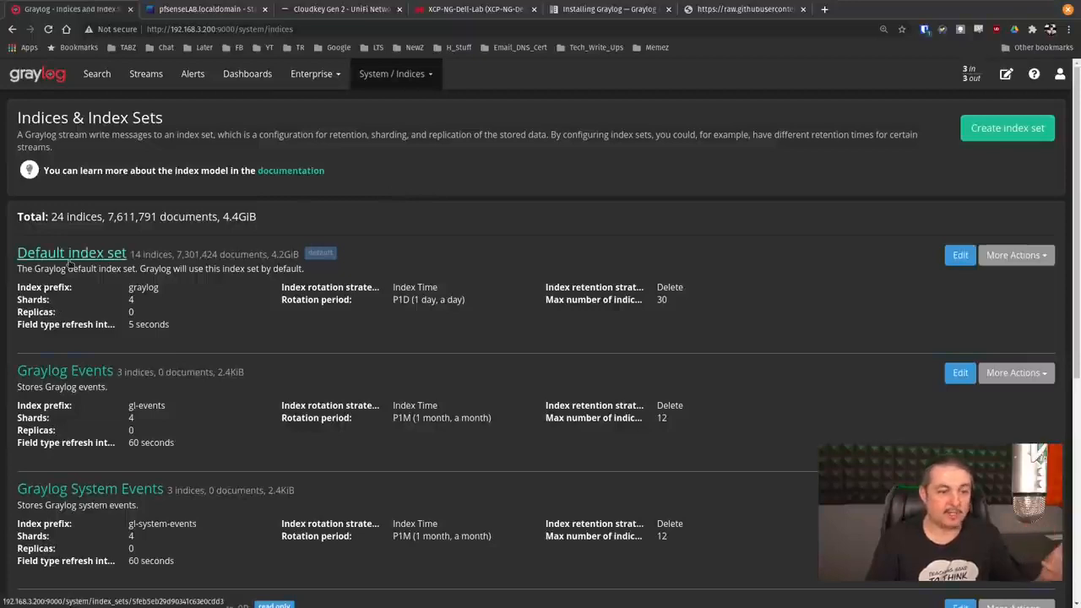
# - Examine the sizes, rotation and retention settings of the default, UniFi and pfsense index sets
pyautogui.scroll(-1, 161, 279)
pyautogui.scroll(1, 161, 279)
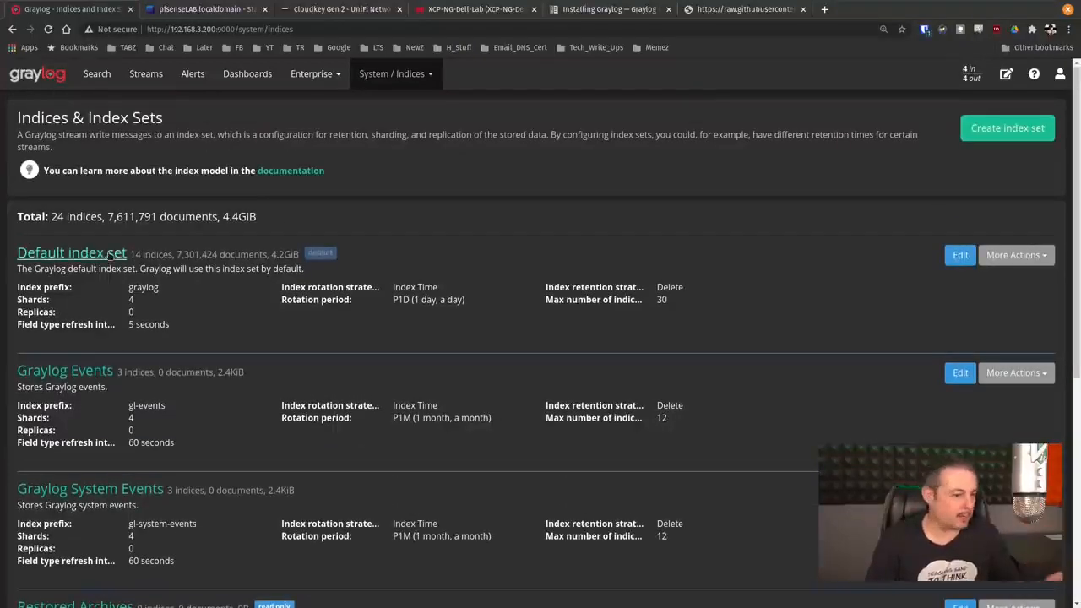
pyautogui.moveTo(215, 253); pyautogui.dragTo(293, 251)
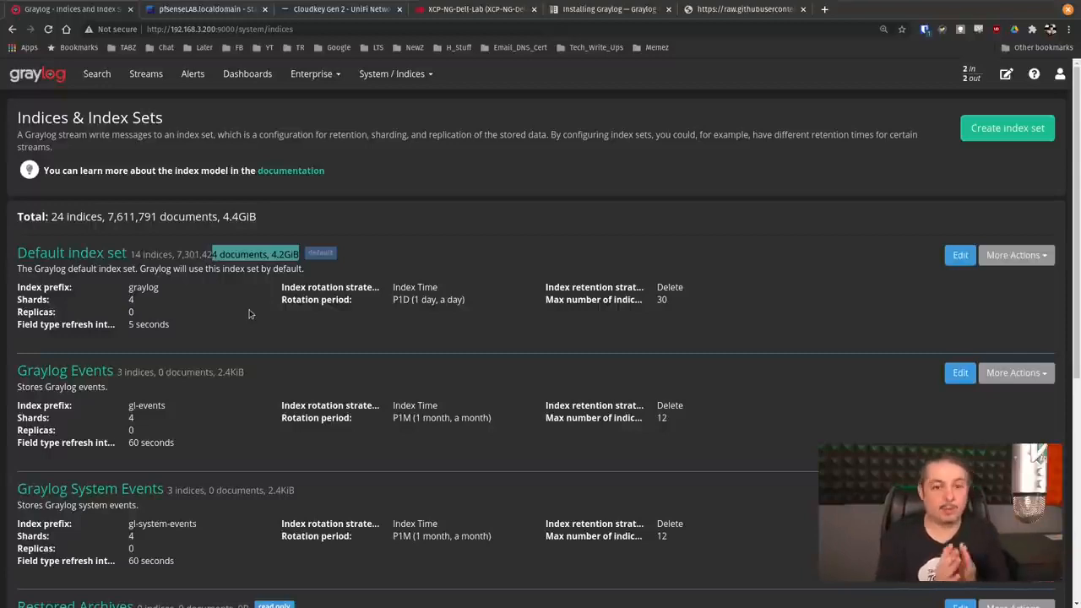
pyautogui.scroll(-5, 249, 314)
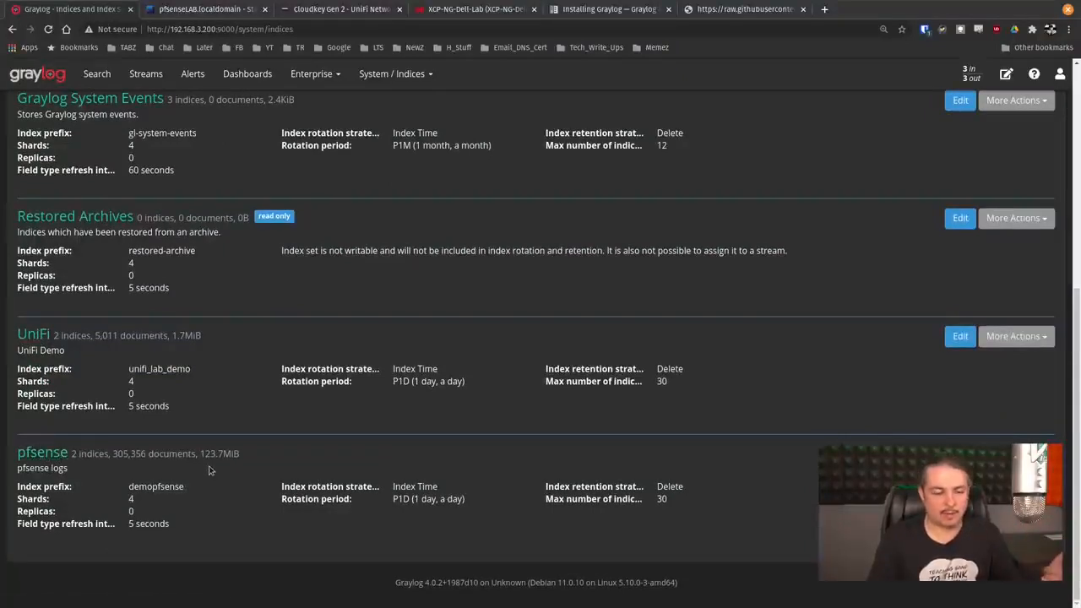
pyautogui.scroll(5, 563, 485)
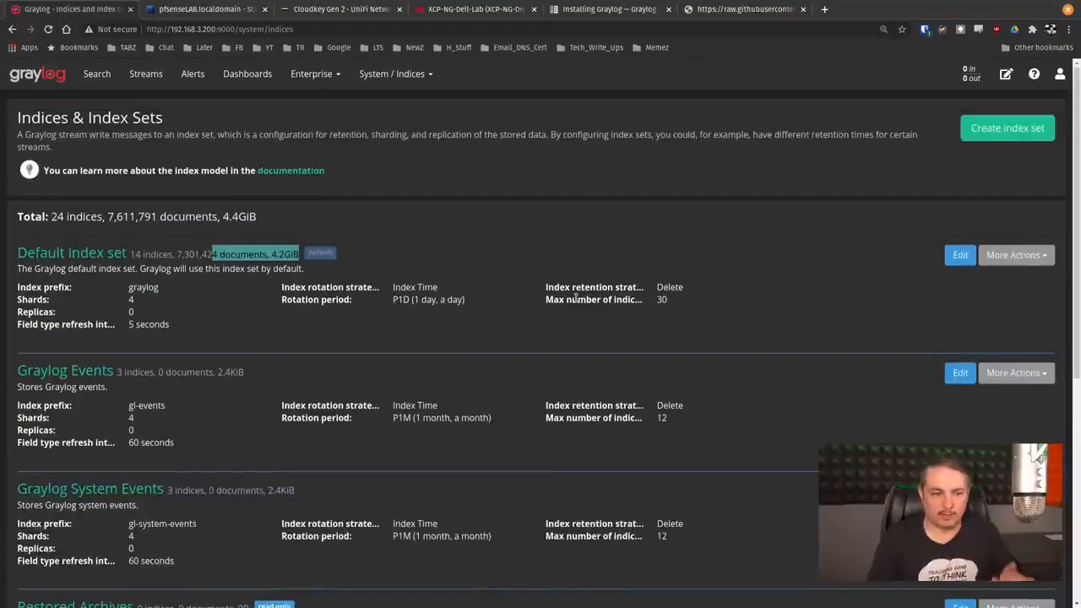
pyautogui.click(499, 269)
pyautogui.scroll(-5, 494, 295)
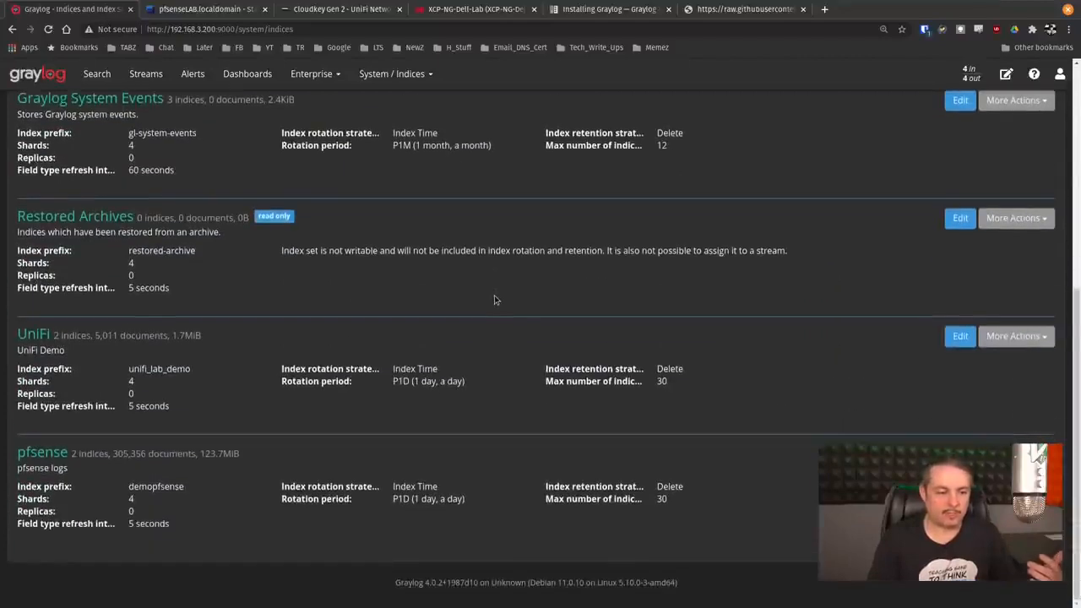
# - Open the UniFi index set's configuration and review its rotation period and maximum number of indices
pyautogui.click(960, 336)
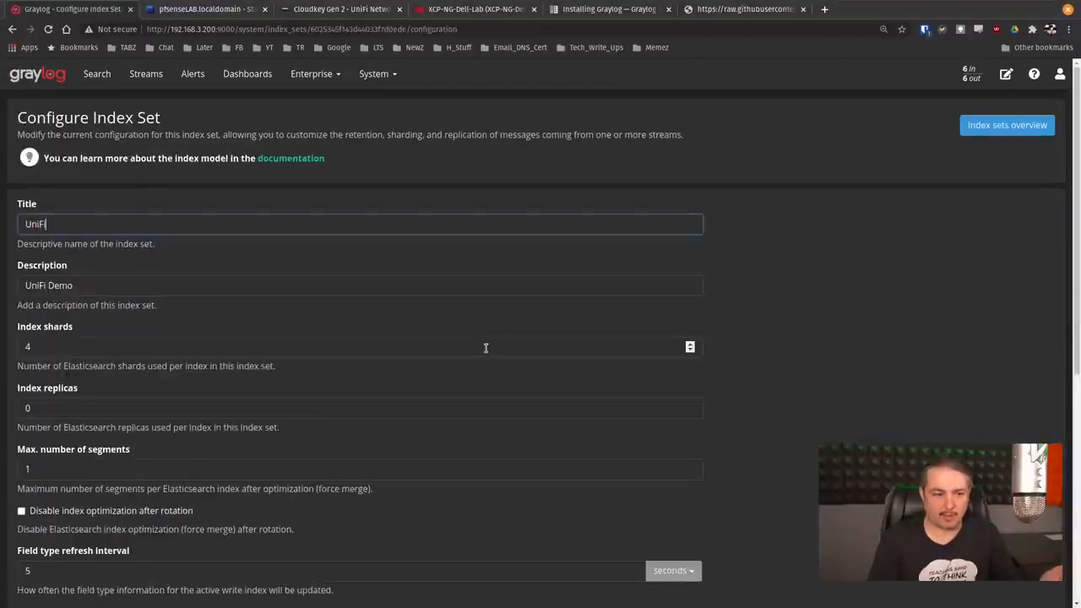
pyautogui.scroll(-3, 480, 347)
pyautogui.scroll(-2, 478, 349)
pyautogui.click(112, 311)
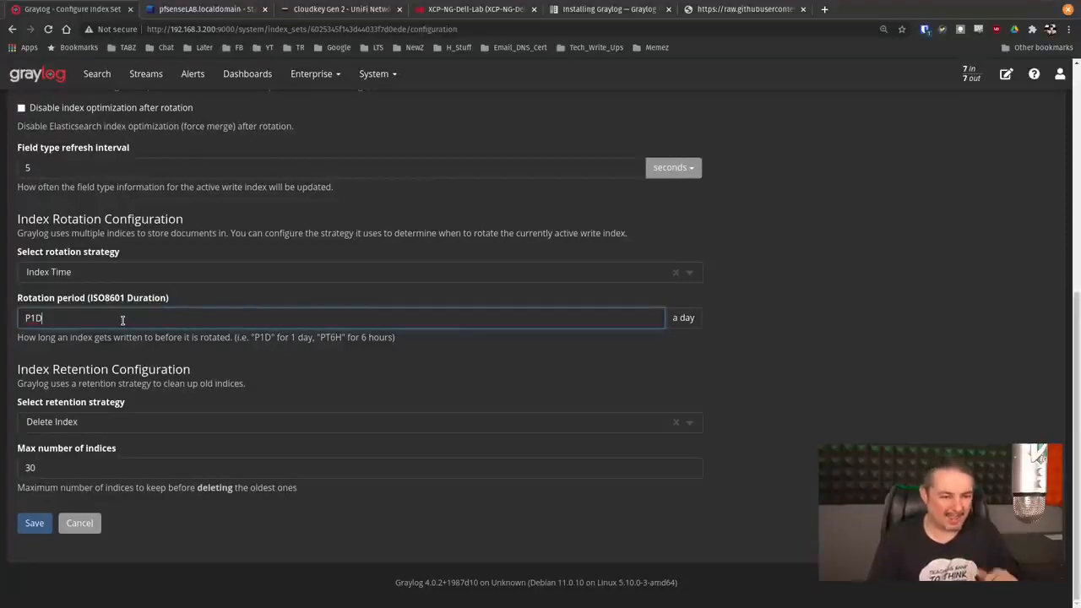
pyautogui.click(66, 466)
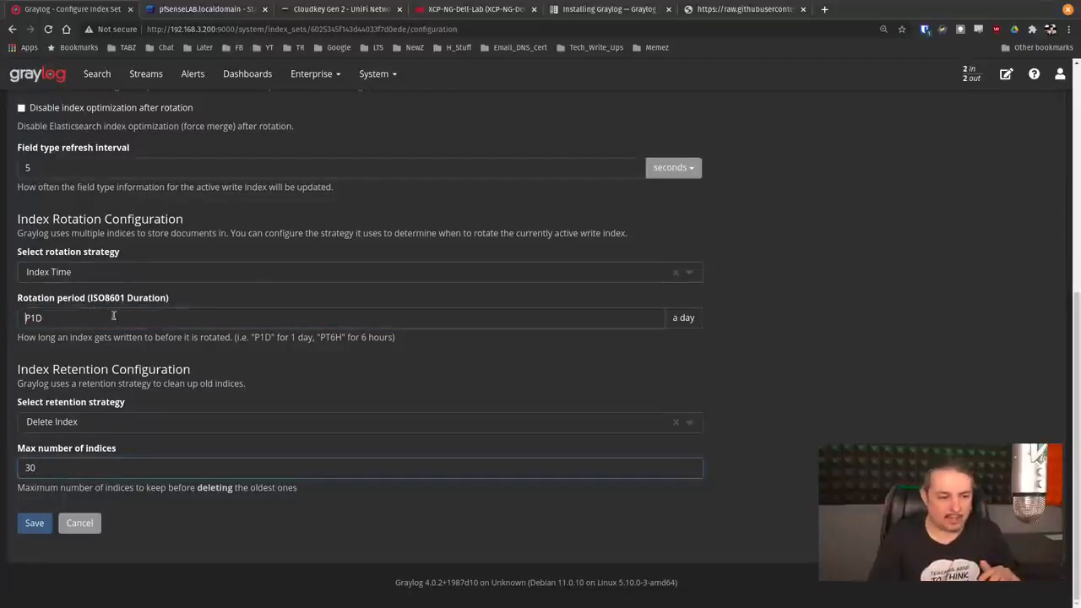
# - Switch the UniFi index set's rotation strategy to Index Size and check the maximum size per index and number of indices
pyautogui.click(101, 268)
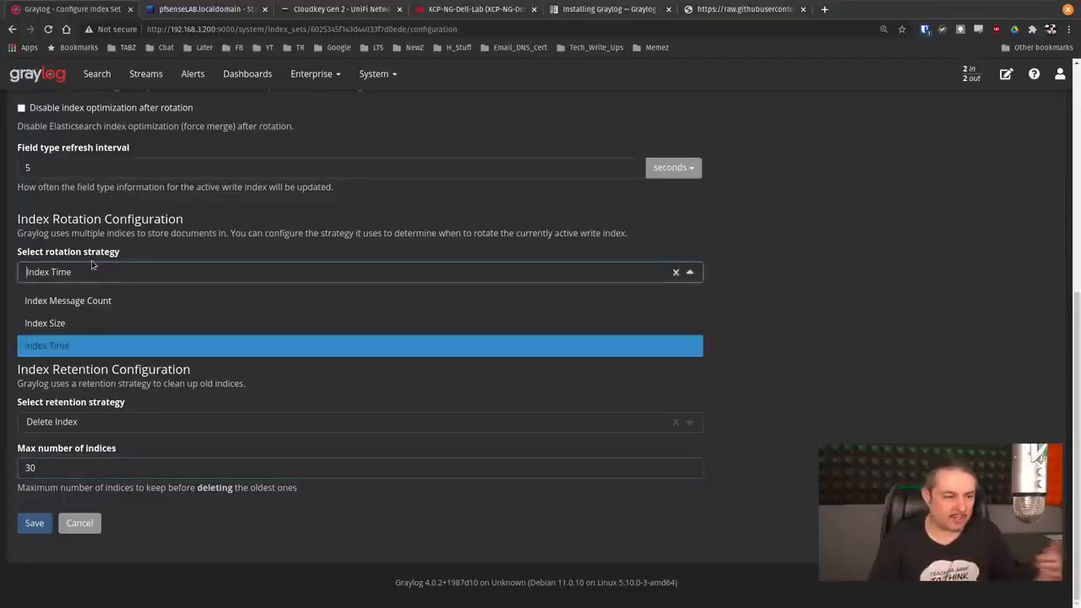
pyautogui.click(38, 323)
pyautogui.click(120, 317)
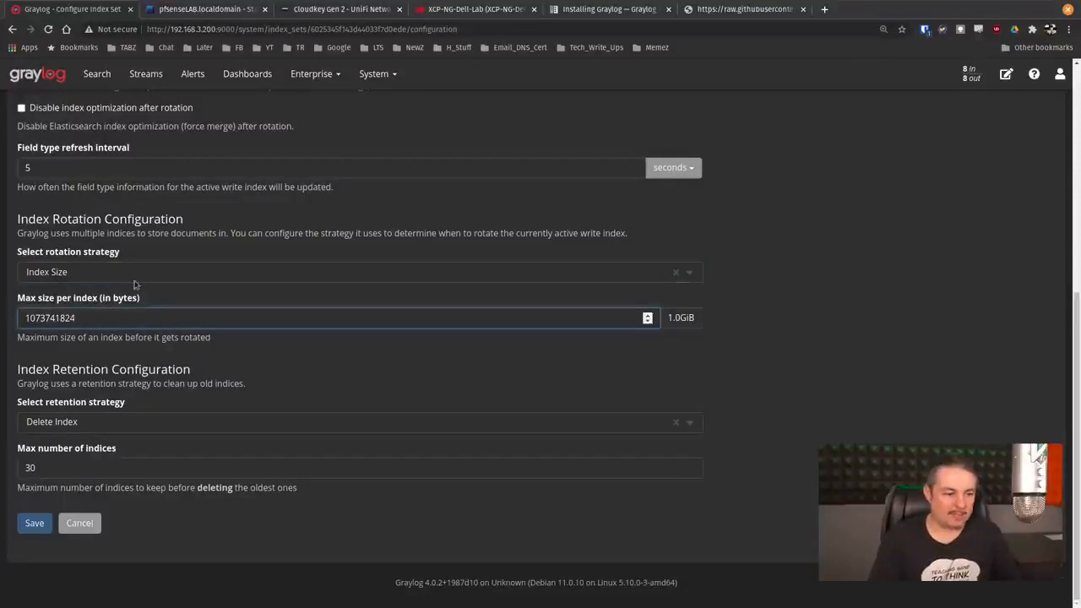
pyautogui.click(81, 472)
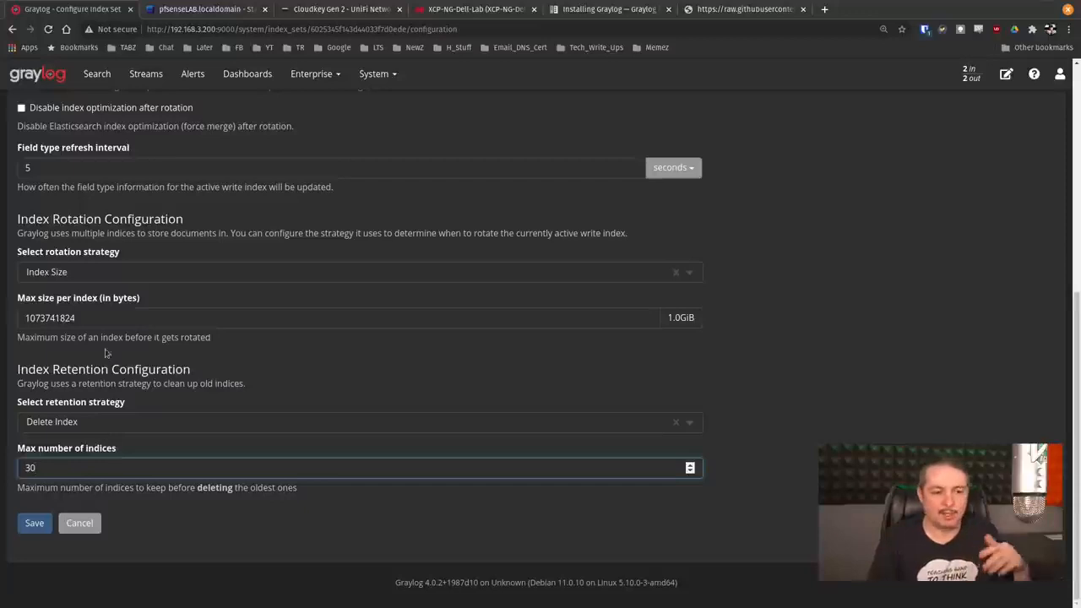
# - Set the rotation strategy to Index Message Count and check the maximum documents per index and number of indices
pyautogui.click(181, 273)
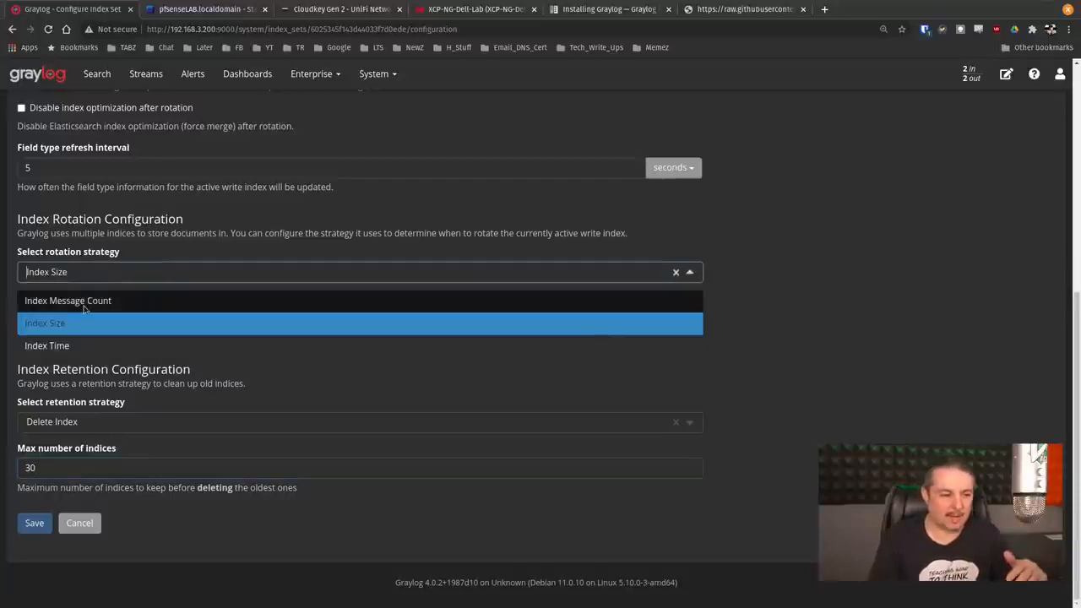
pyautogui.click(87, 302)
pyautogui.click(109, 319)
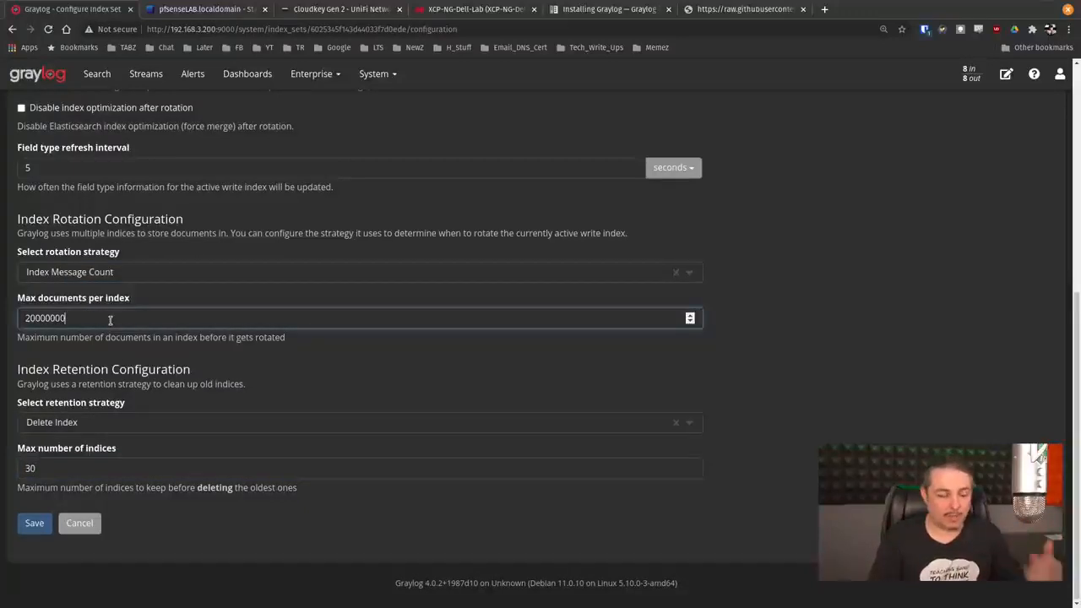
pyautogui.click(86, 473)
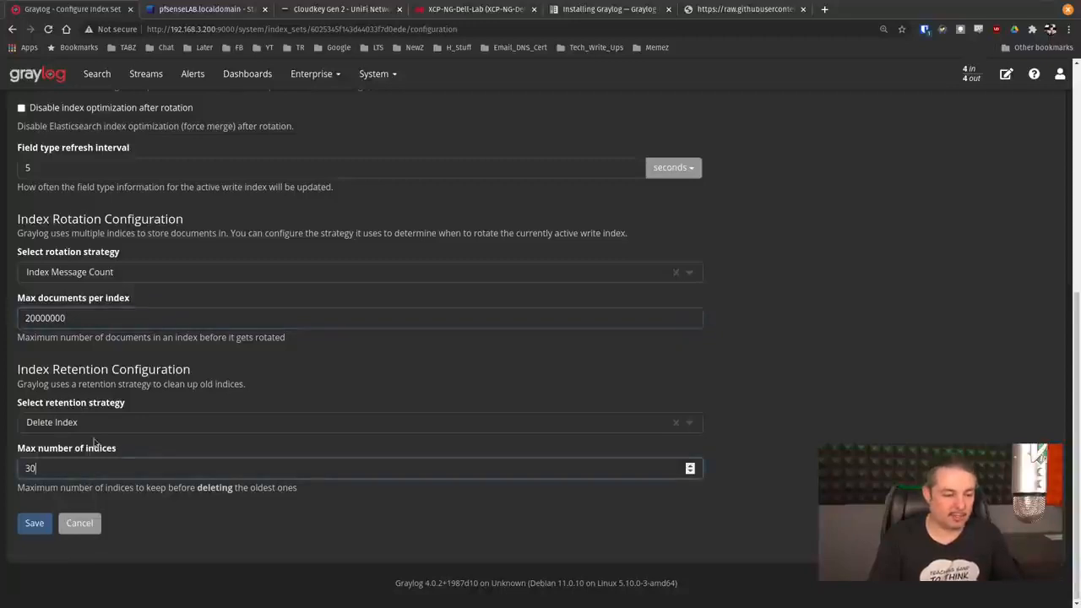
# - Set the UniFi index set's retention strategy to Archive Index and review the archiving notice and the remaining configuration
pyautogui.click(95, 423)
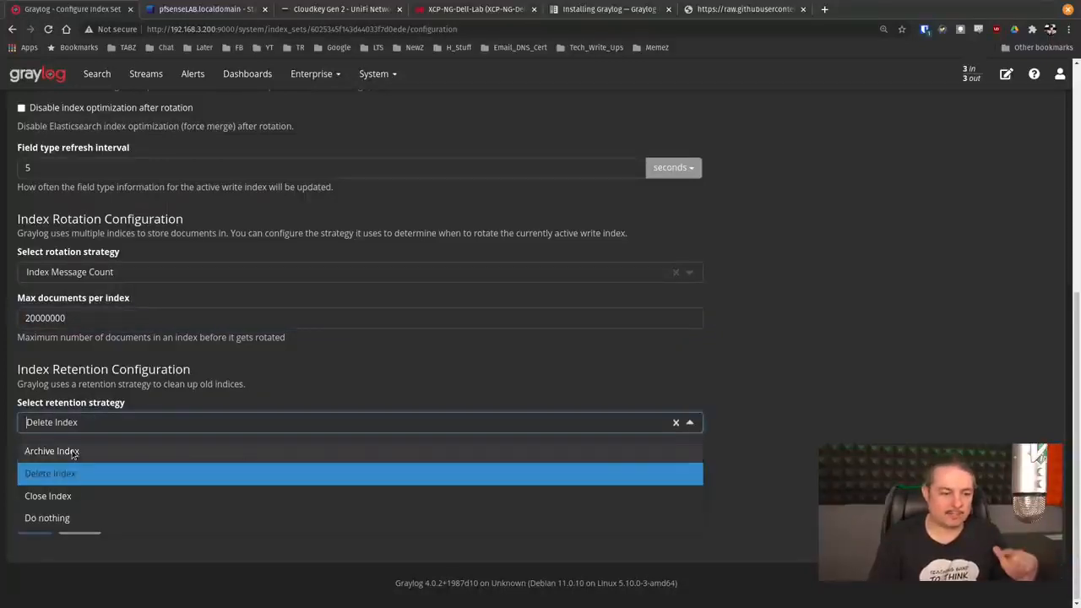
pyautogui.click(72, 452)
pyautogui.scroll(-2, 265, 509)
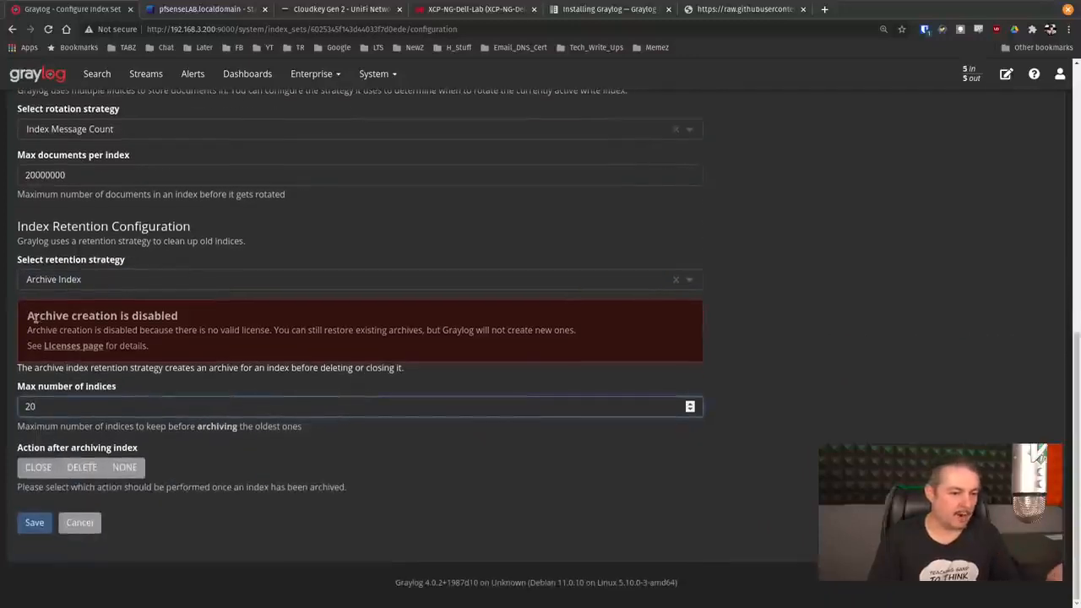
pyautogui.moveTo(31, 316); pyautogui.dragTo(313, 329)
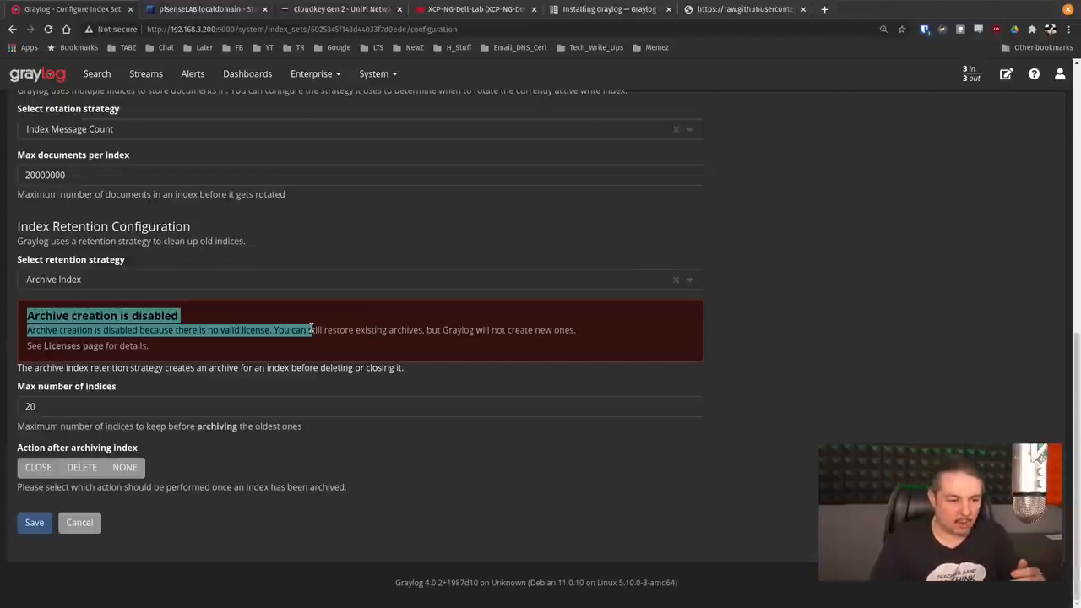
pyautogui.scroll(6, 191, 345)
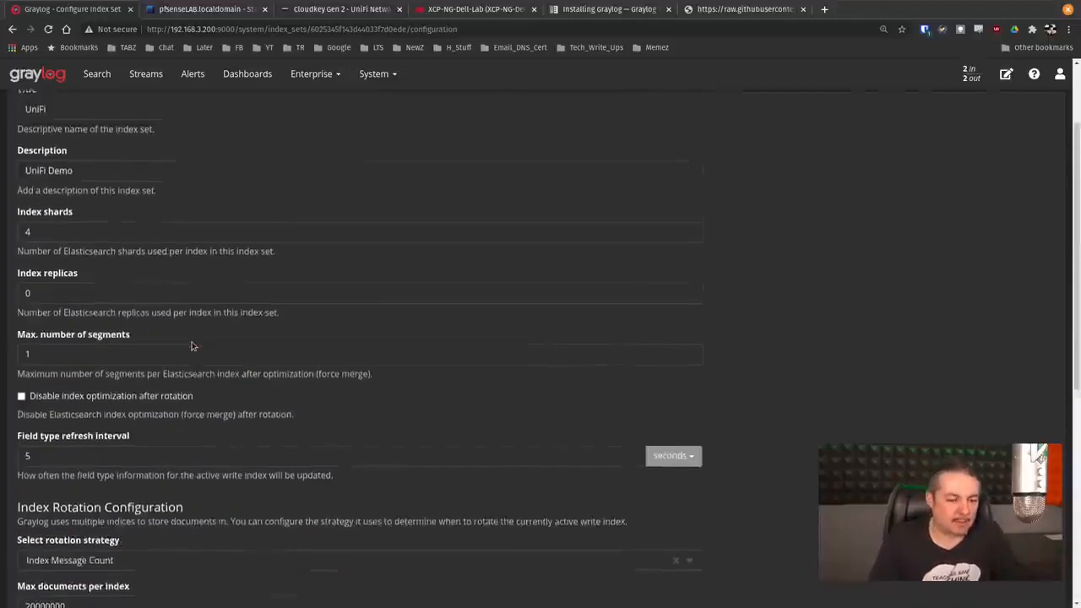
pyautogui.scroll(-5, 310, 346)
pyautogui.scroll(-2, 310, 346)
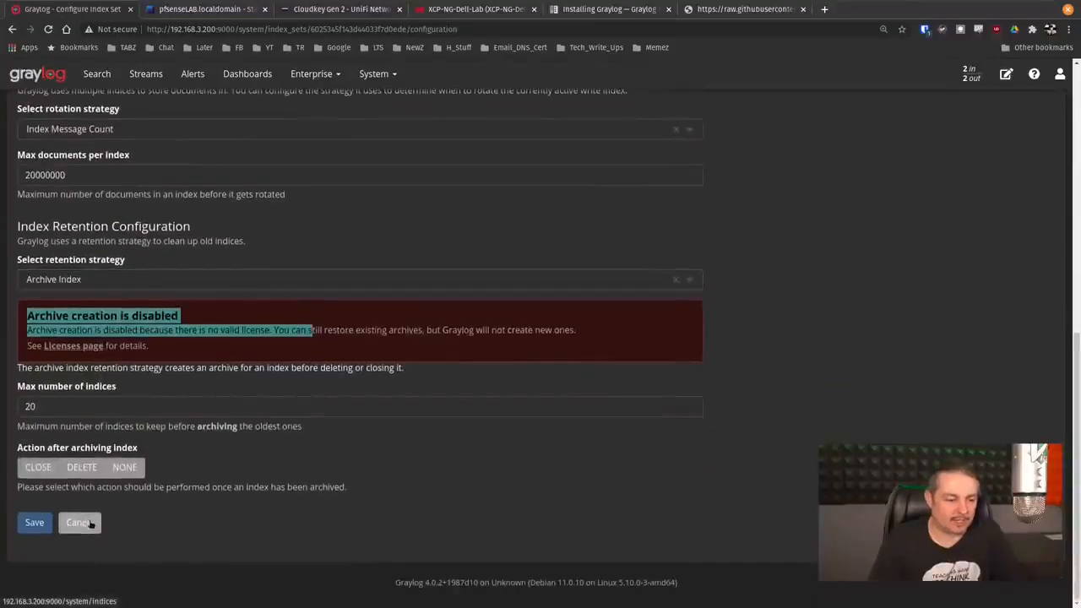
# - Discard the UniFi index set's configuration changes and review the rotation and retention settings listed for the index sets, including UniFi's maximum number of indices
pyautogui.click(88, 520)
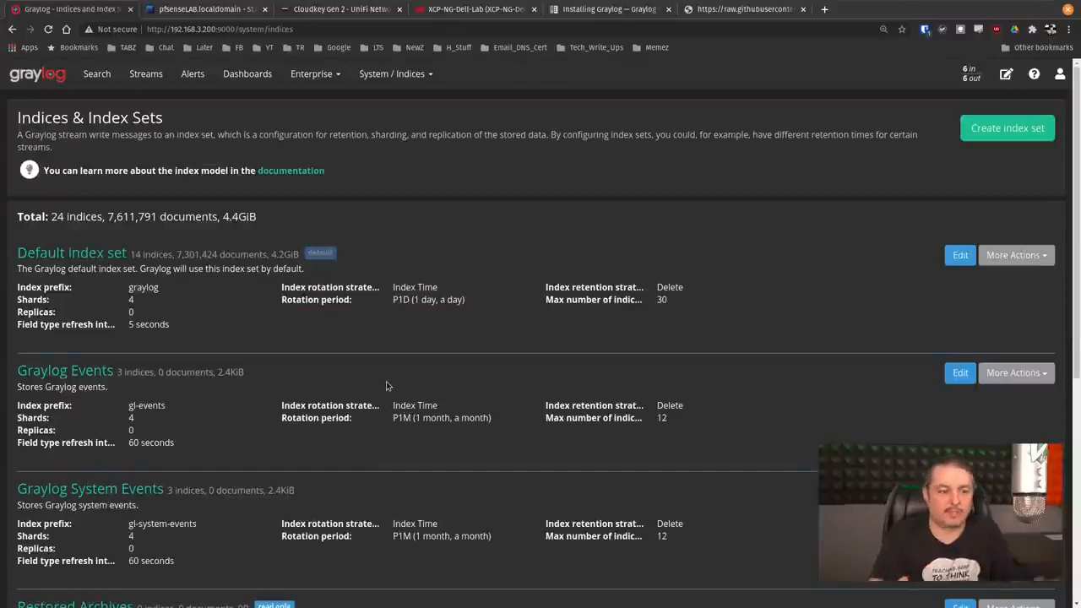
pyautogui.scroll(-5, 387, 386)
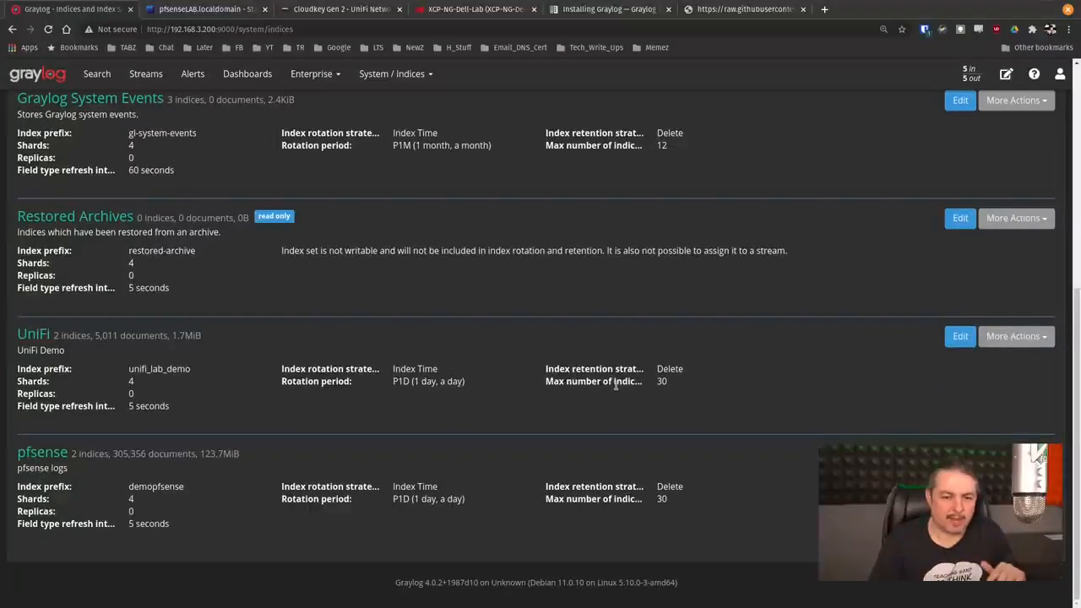
pyautogui.moveTo(585, 381); pyautogui.dragTo(714, 383)
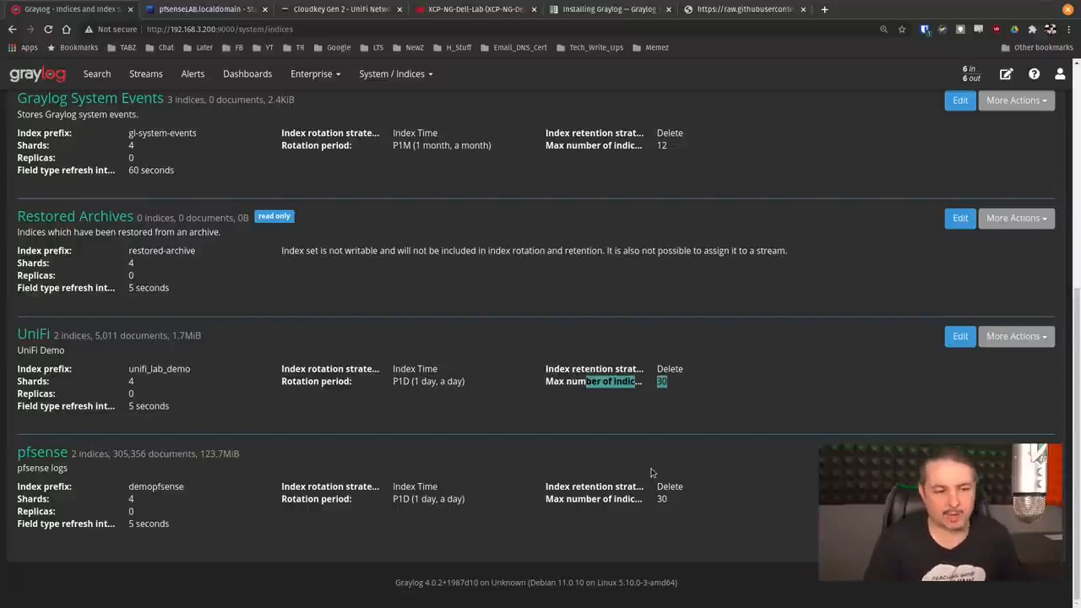
pyautogui.scroll(5, 557, 333)
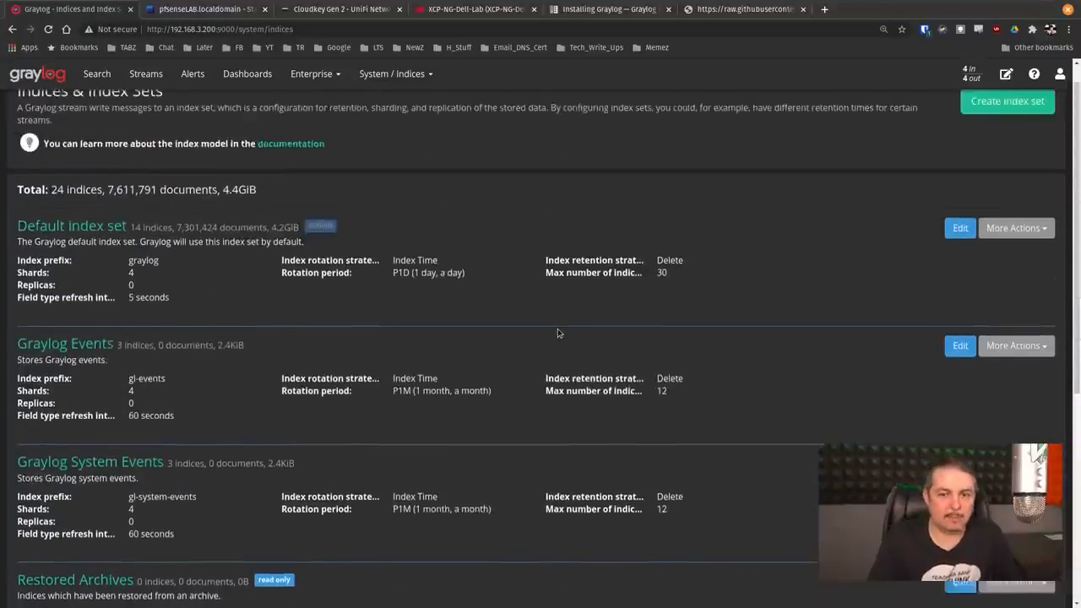
# - Open the UniFi stream for editing, review its description and the index sets it can be assigned to, and close it without saving
pyautogui.click(158, 83)
pyautogui.scroll(-1, 358, 274)
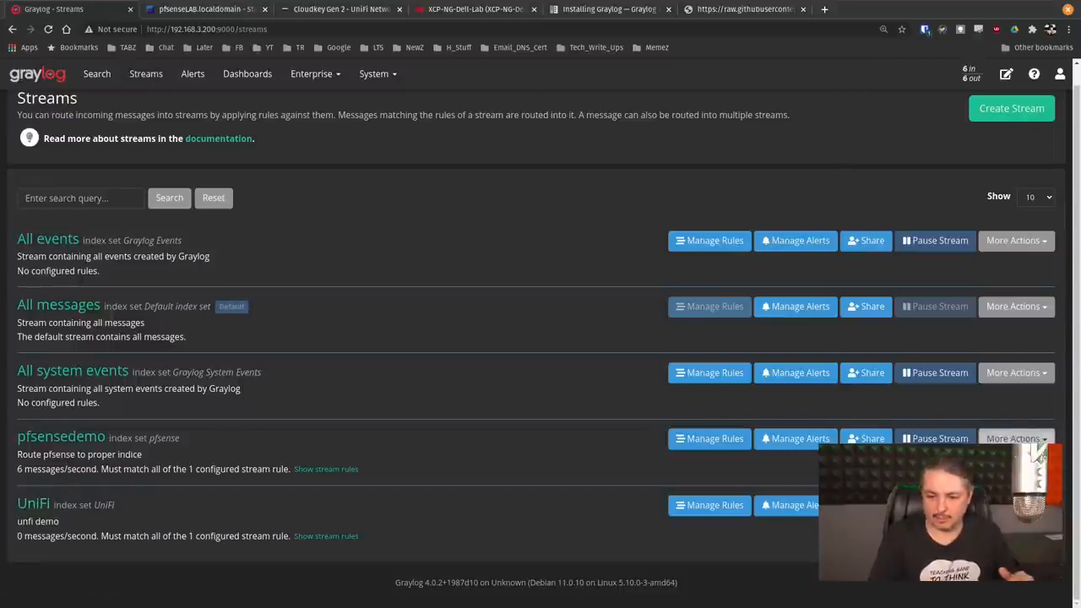
pyautogui.click(1017, 505)
pyautogui.click(991, 529)
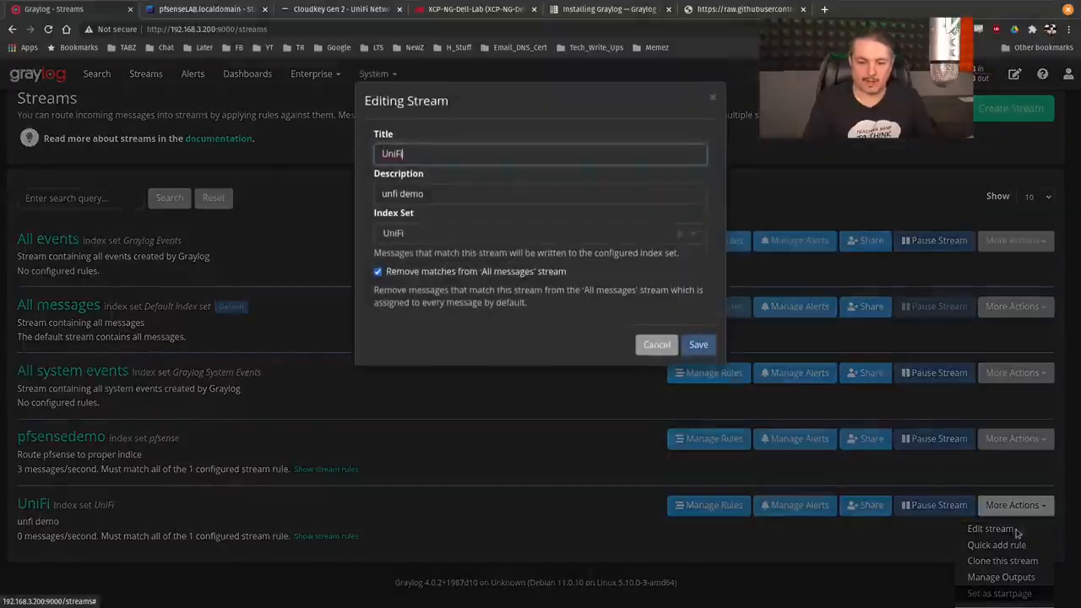
pyautogui.click(440, 207)
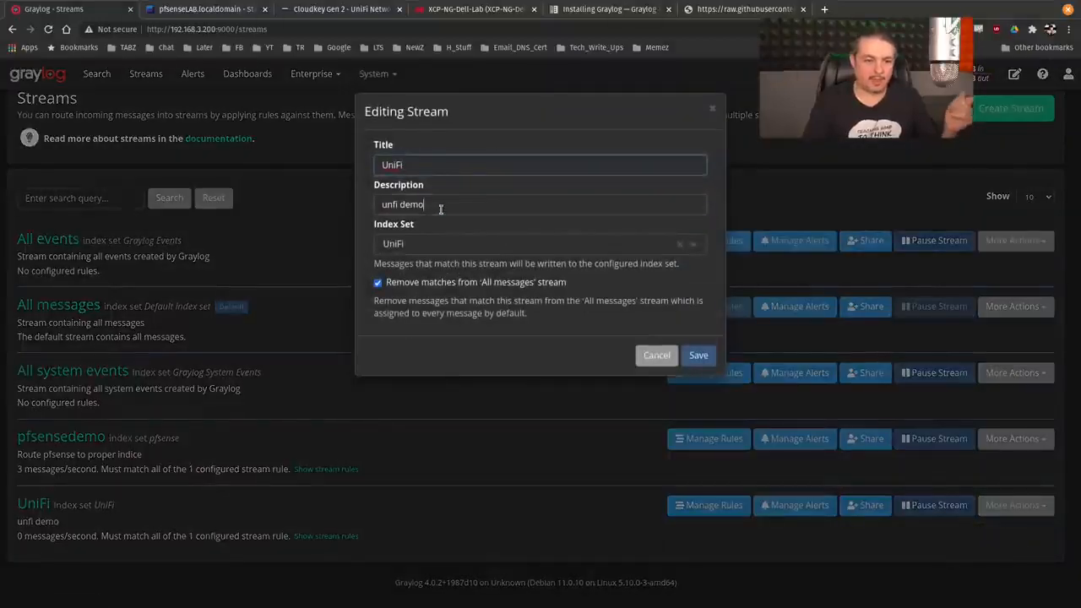
pyautogui.click(446, 243)
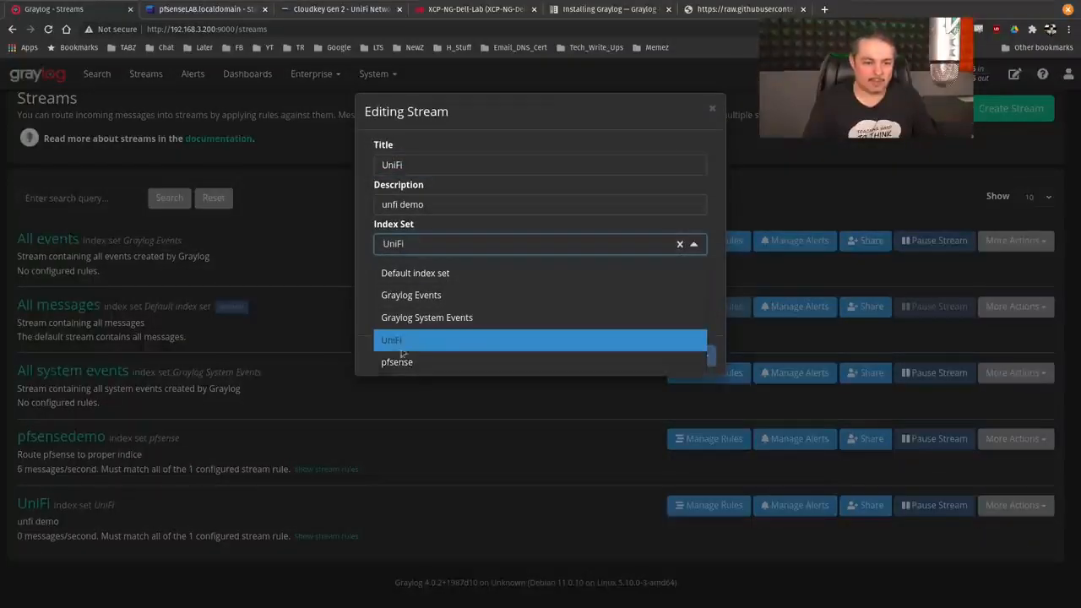
pyautogui.click(361, 326)
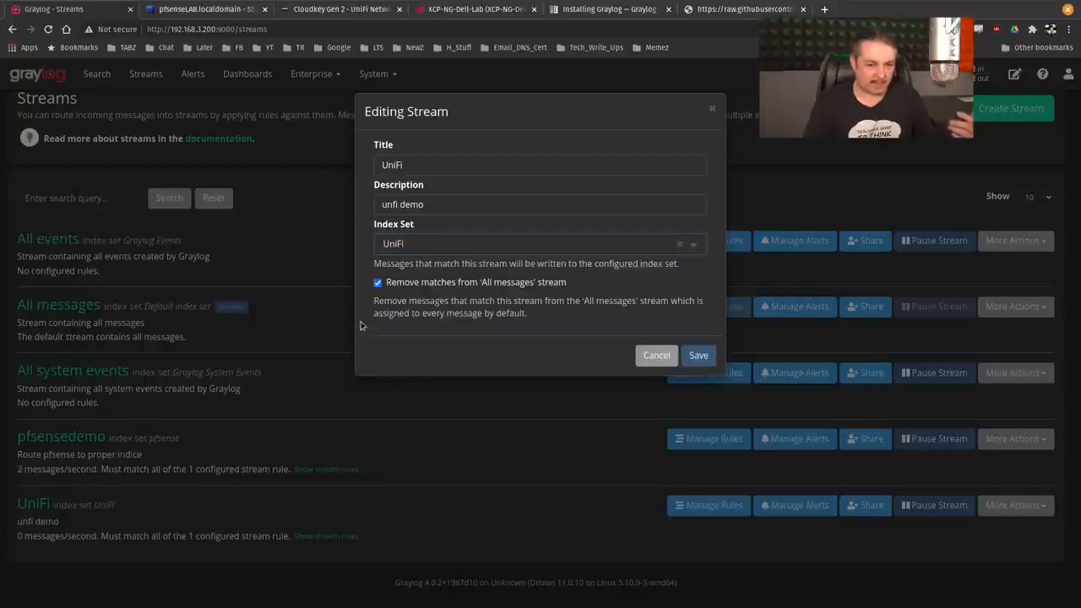
pyautogui.click(665, 362)
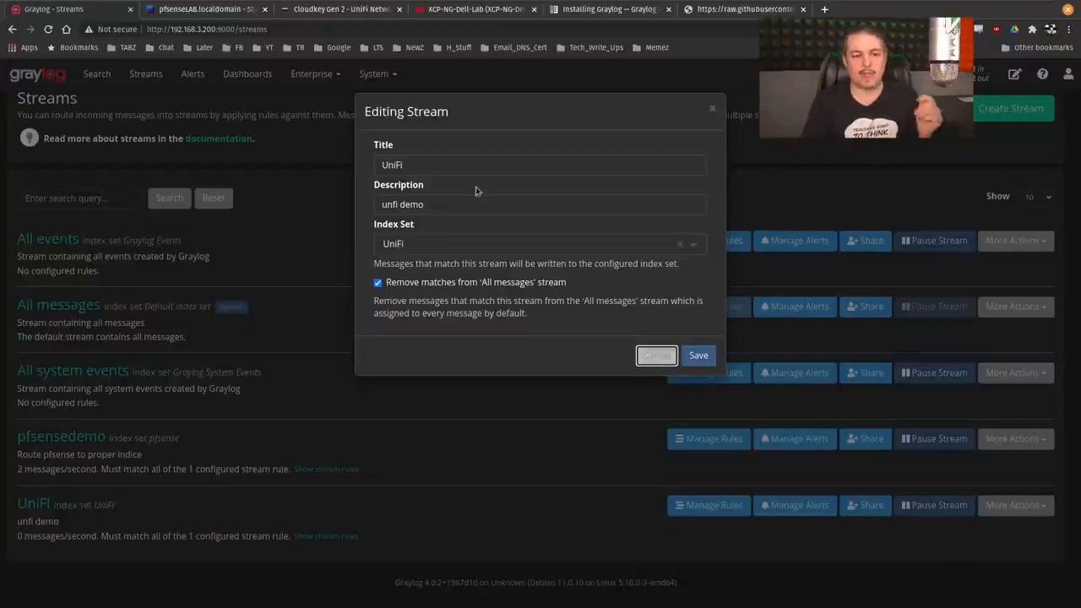
pyautogui.click(457, 243)
pyautogui.click(507, 340)
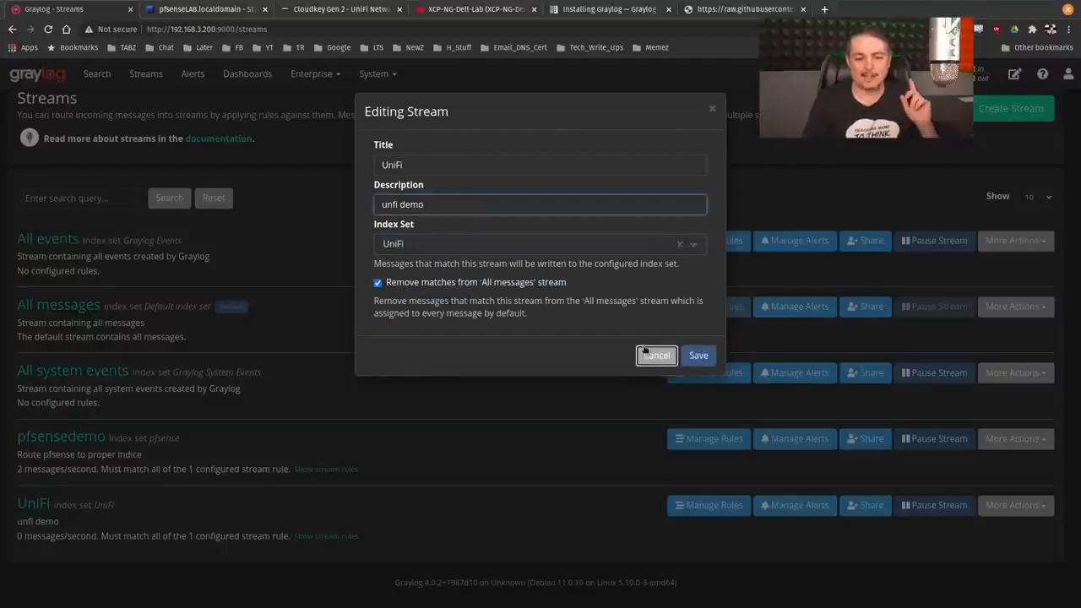
pyautogui.click(651, 358)
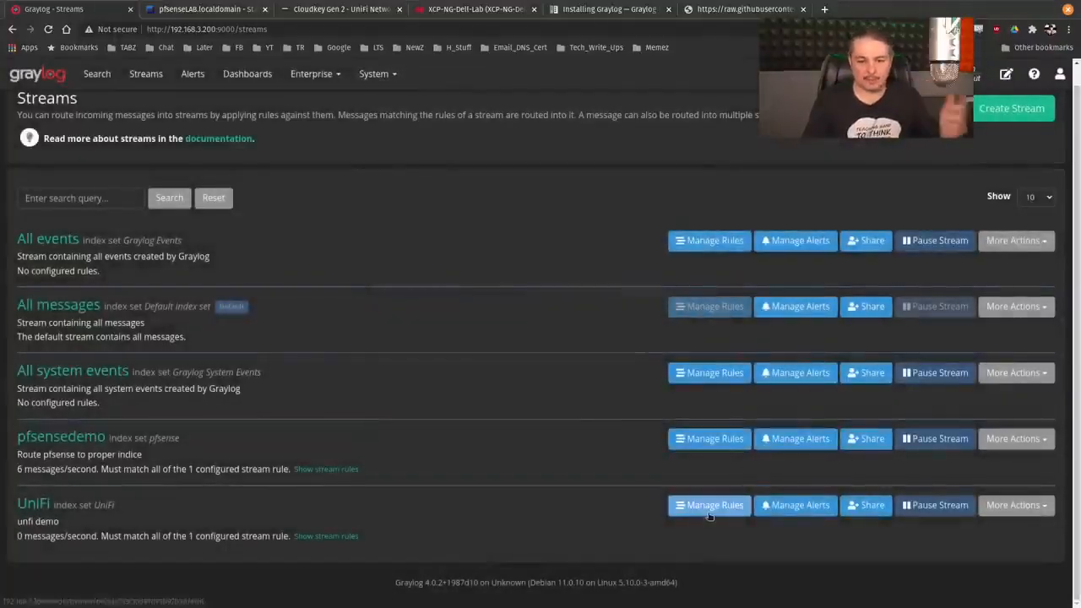
# - Open the UniFi stream's rules, and show the messages received by the Unifi input in a separate browser tab
pyautogui.click(748, 507)
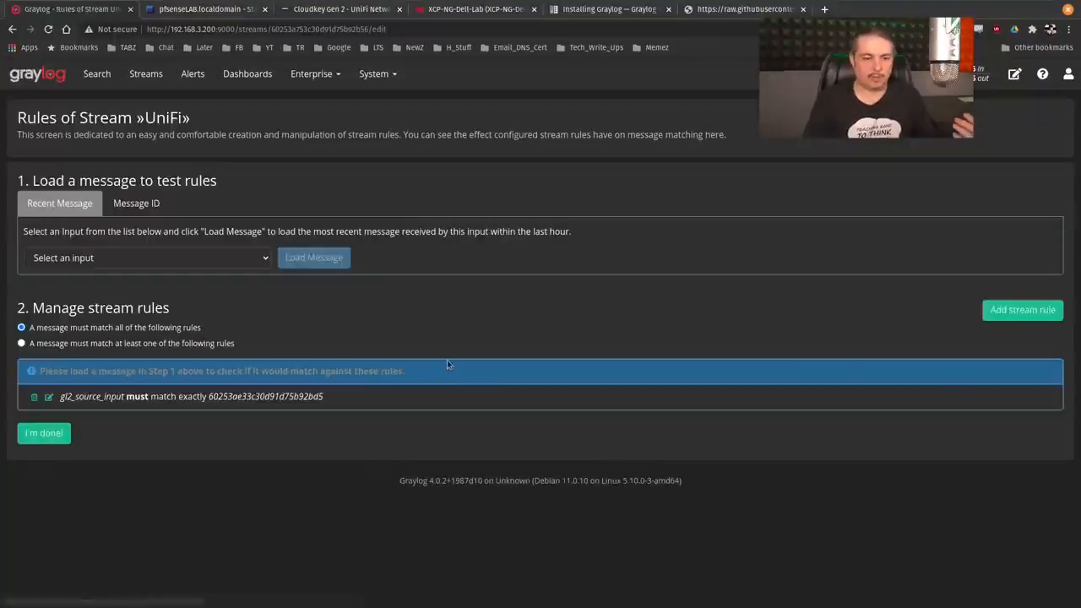
pyautogui.click(369, 80)
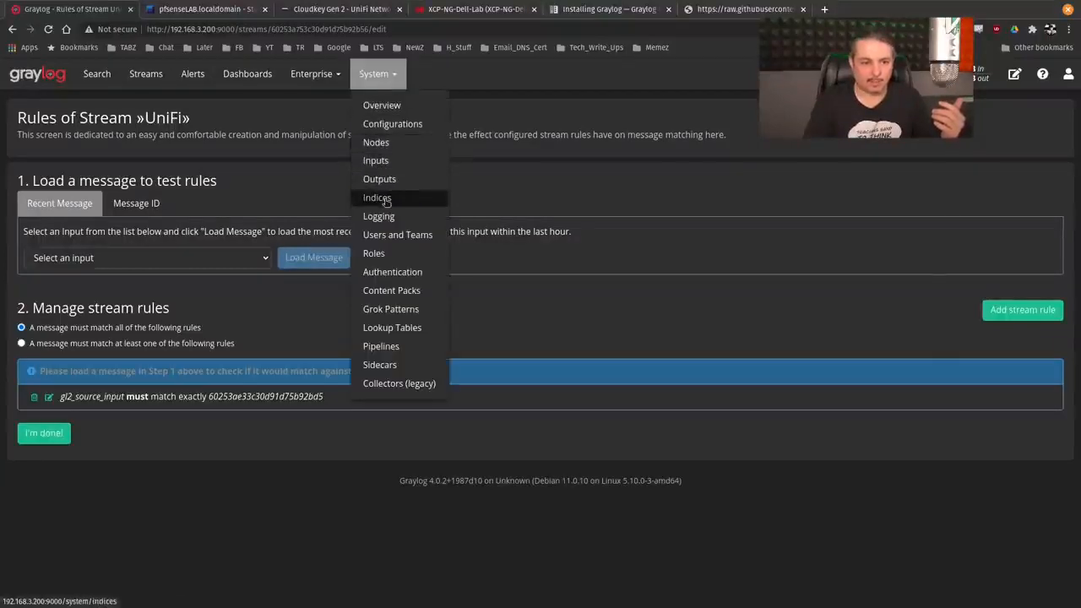
pyautogui.middleClick(376, 161)
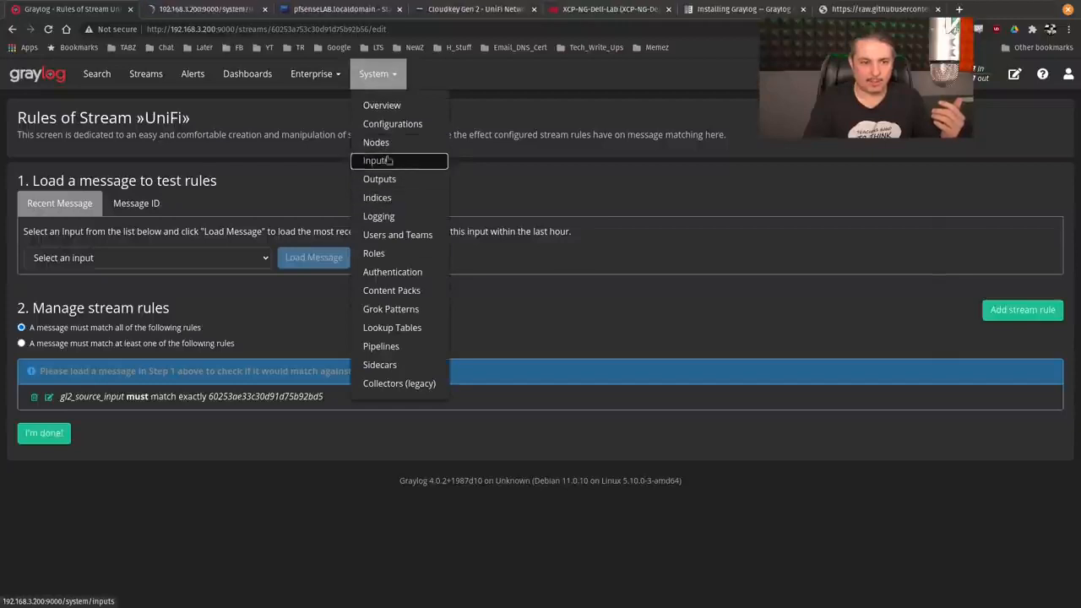
pyautogui.click(158, 5)
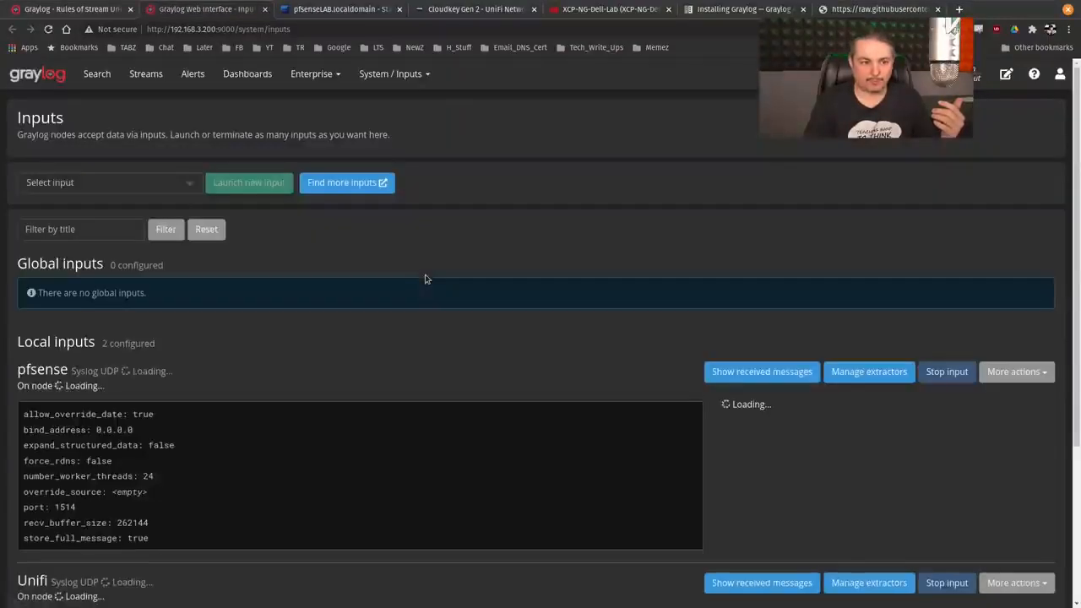
pyautogui.scroll(-2, 427, 278)
pyautogui.scroll(-1, 431, 277)
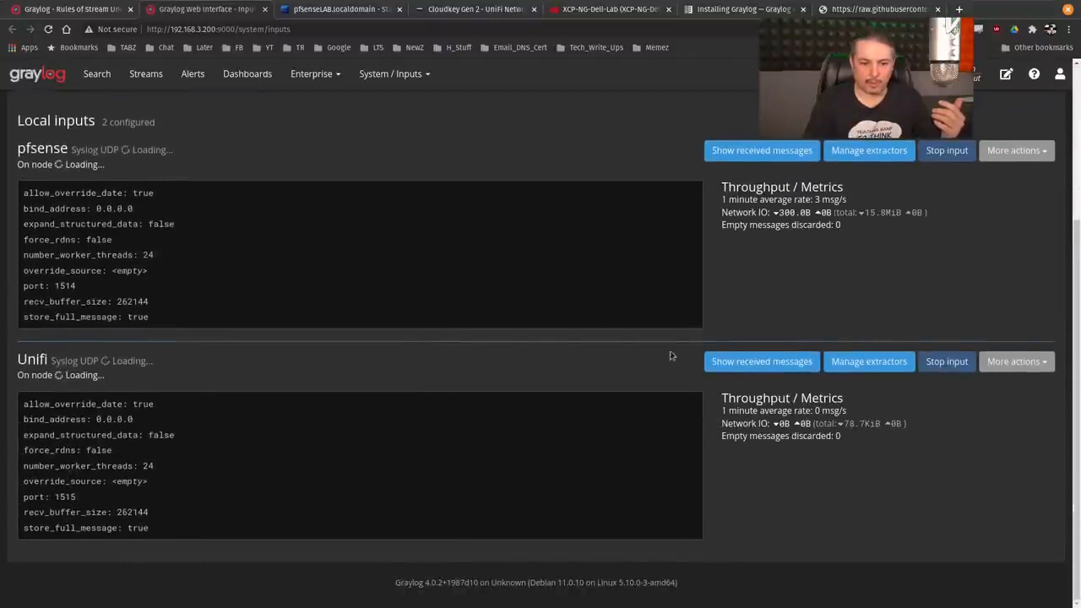
pyautogui.click(742, 366)
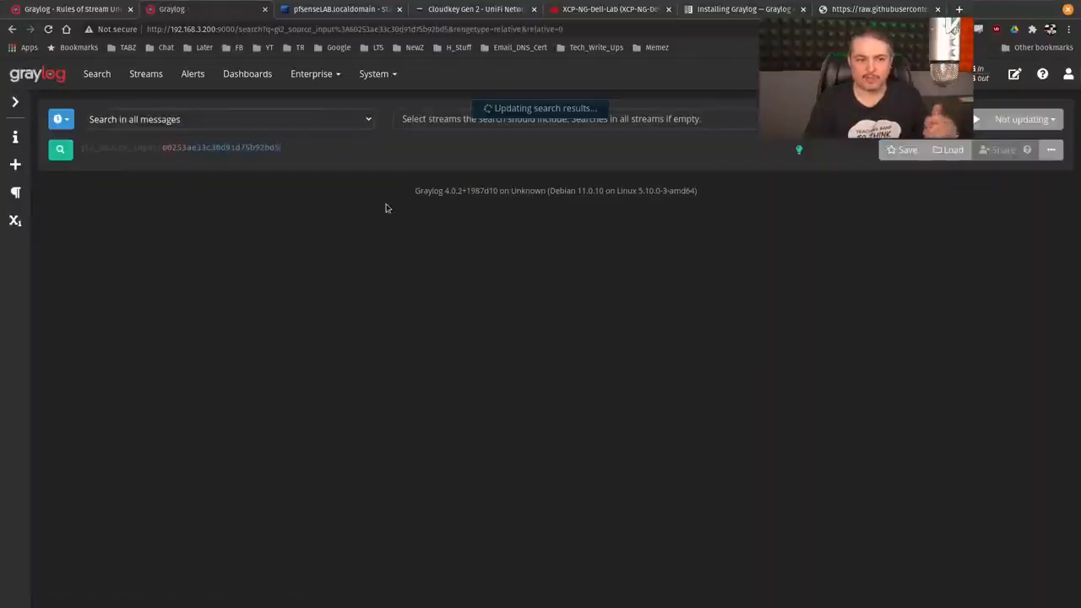
# - Copy the Unifi input's ID from the gl2_source_input search query
pyautogui.hotkey('ctrl', '+')
pyautogui.hotkey('ctrl', '+')
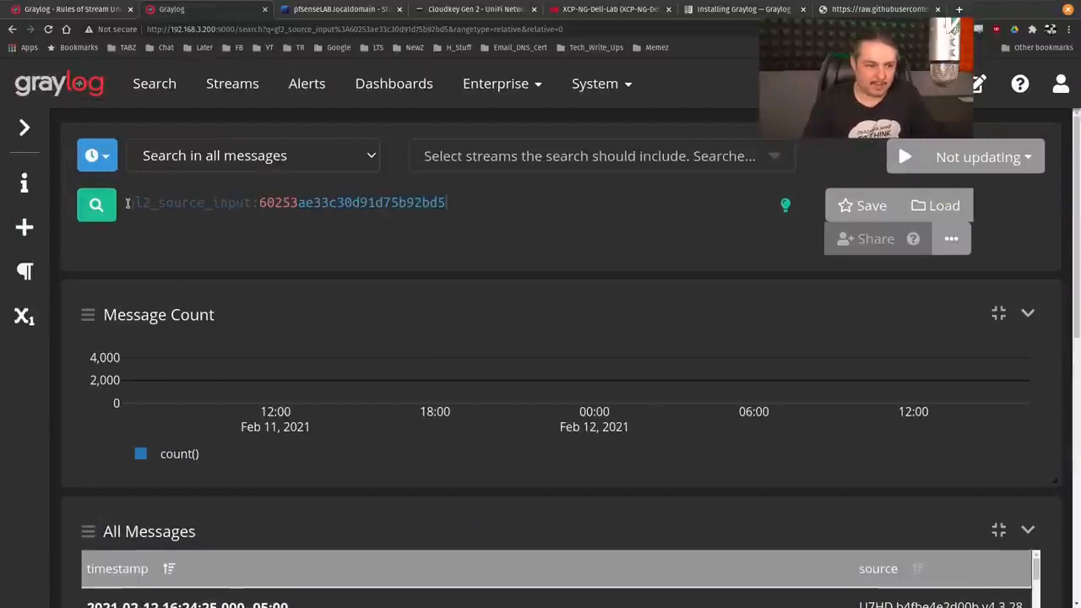
pyautogui.moveTo(128, 203); pyautogui.dragTo(500, 193)
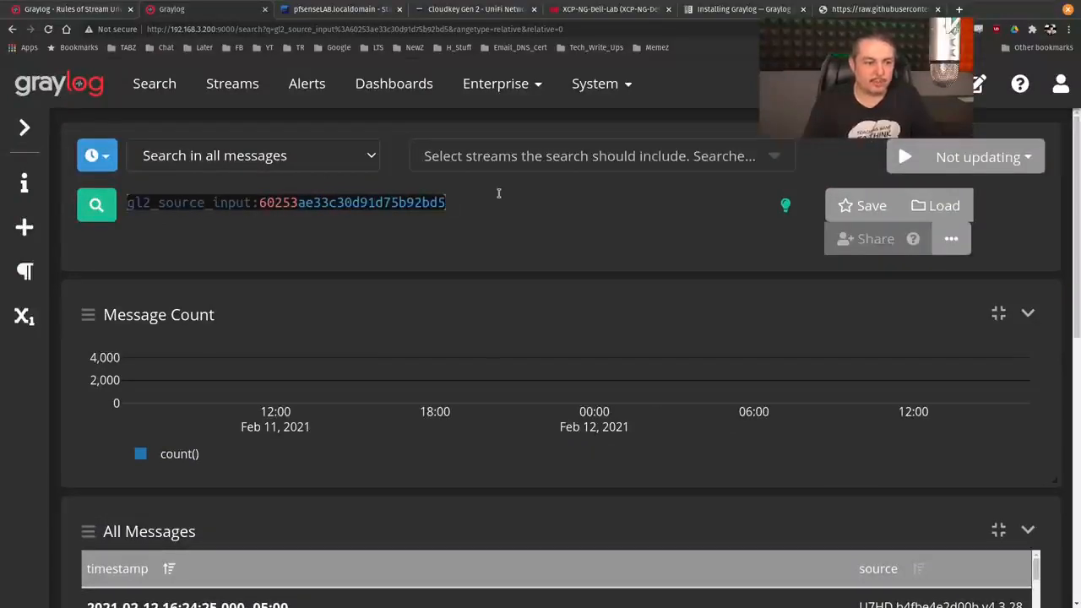
pyautogui.doubleClick(319, 203)
pyautogui.rightClick(322, 208)
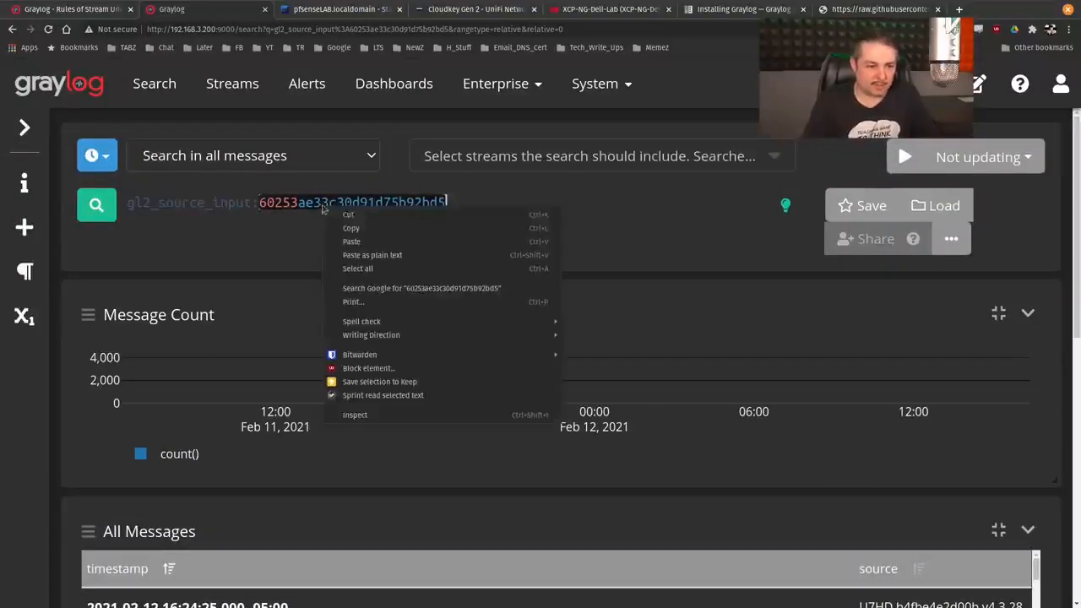
pyautogui.click(384, 228)
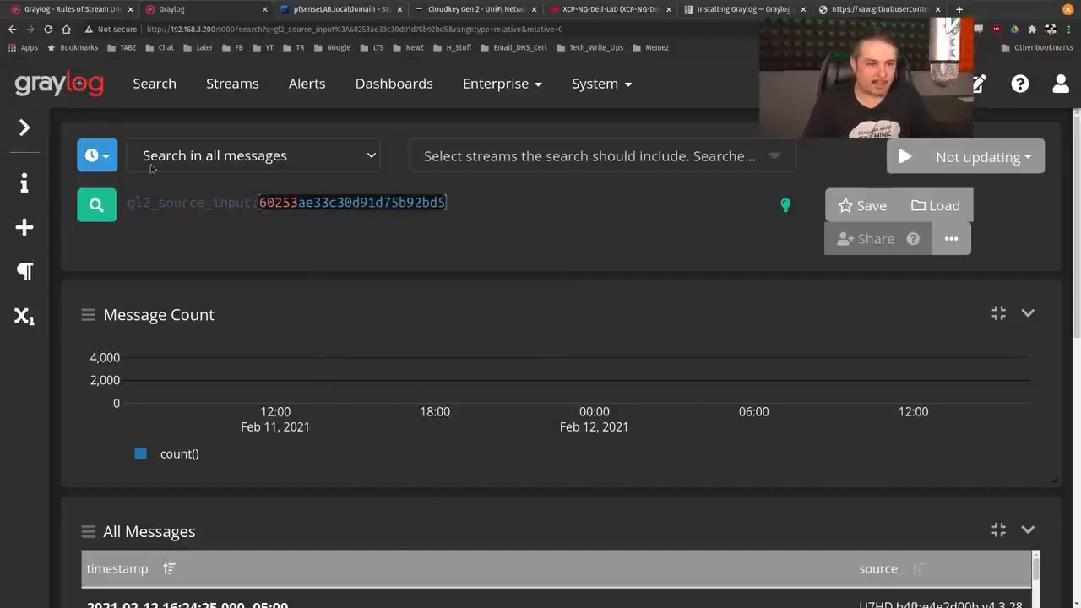
# - Return to the UniFi stream's rules, open the existing rule, pick gl2_source_input as its field, review its value and description, and cancel
pyautogui.click(110, 6)
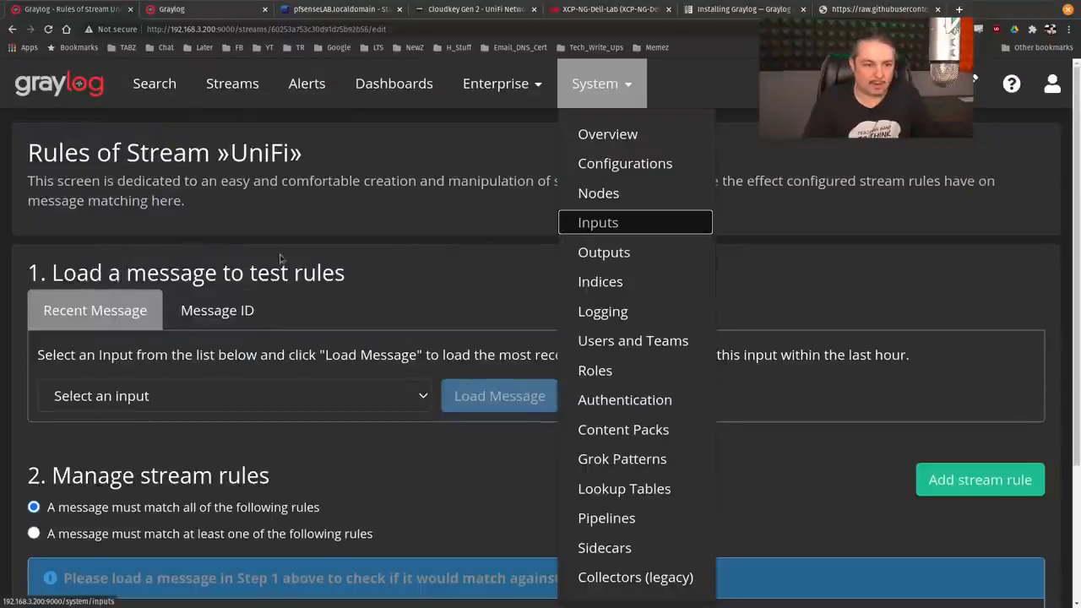
pyautogui.click(369, 221)
pyautogui.hotkey('ctrl', '-')
pyautogui.hotkey('ctrl', '-')
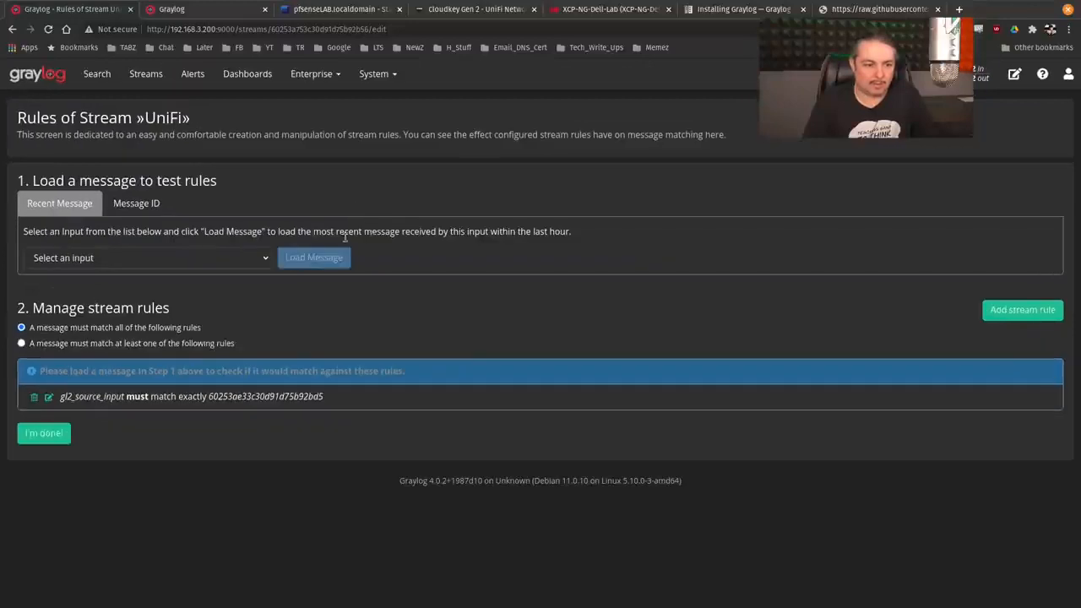
pyautogui.click(49, 397)
pyautogui.click(511, 162)
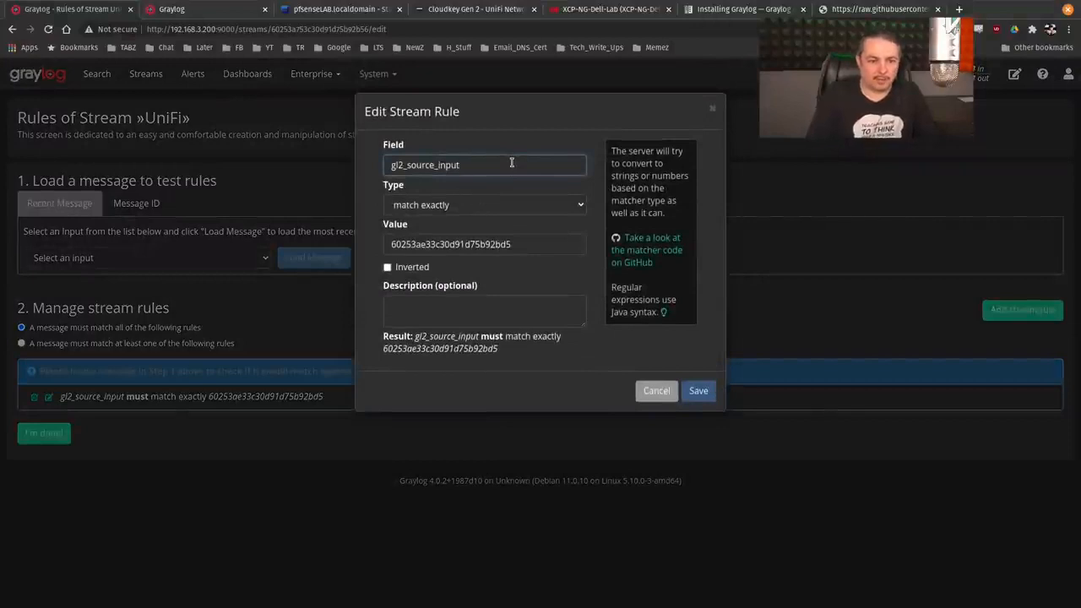
pyautogui.press('BackSpace')
pyautogui.press('BackSpace')
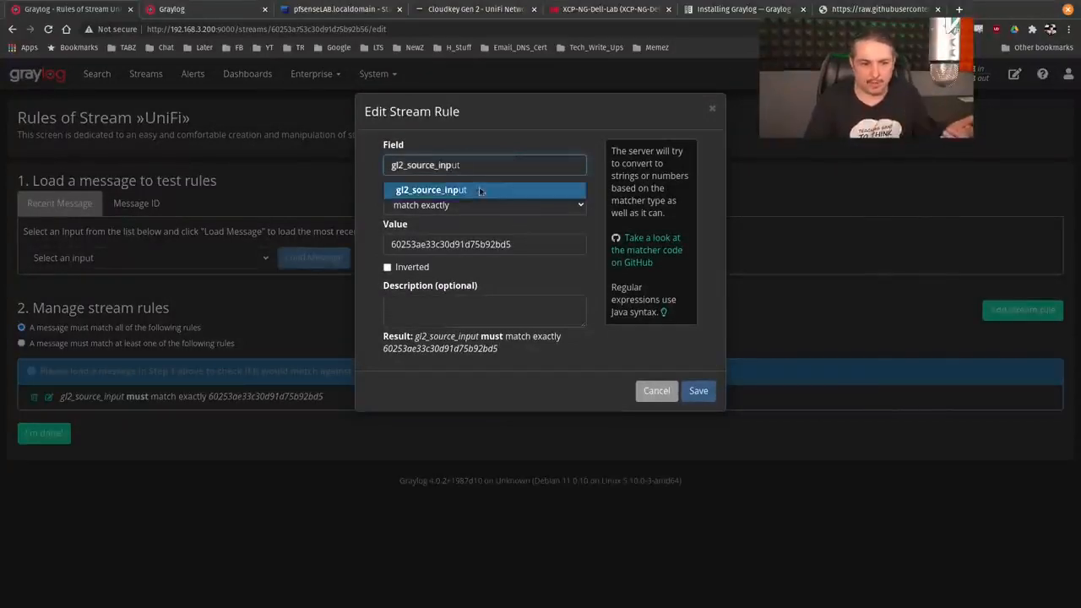
pyautogui.click(486, 190)
pyautogui.click(531, 244)
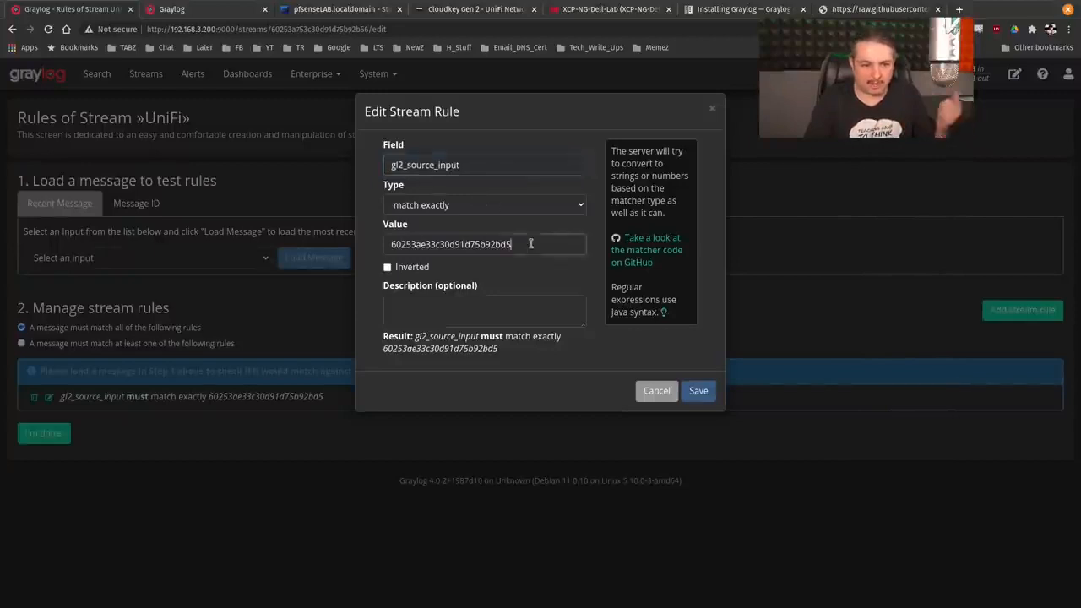
pyautogui.click(516, 304)
pyautogui.click(656, 392)
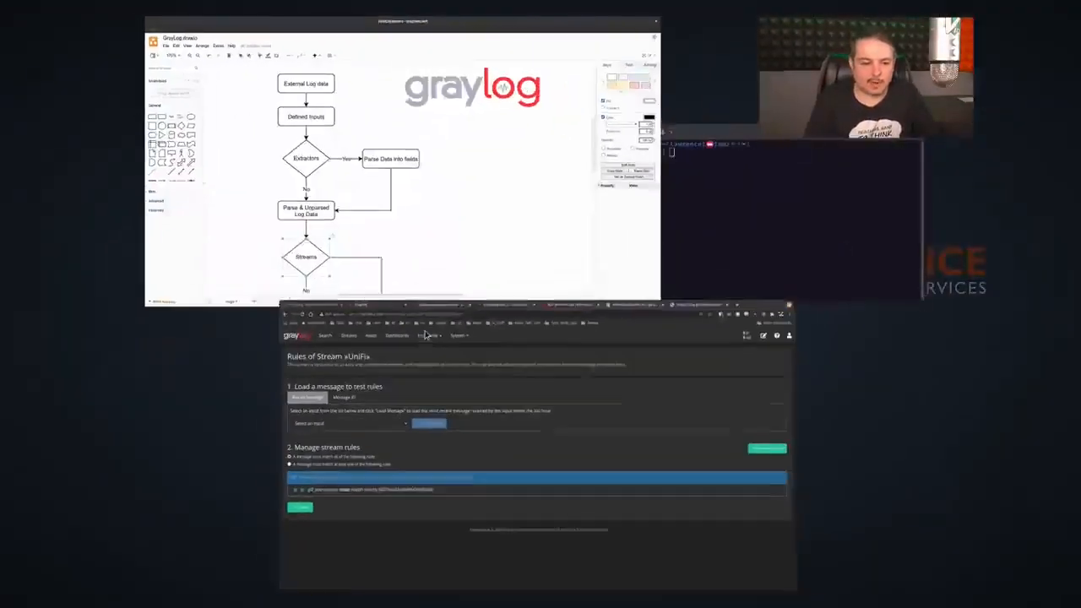
# - Switch to the GrayLog.drawio flowchart, review how Streams lead to the default index set or a rule-based indice destination, and return to Graylog
pyautogui.scroll(-3, 545, 394)
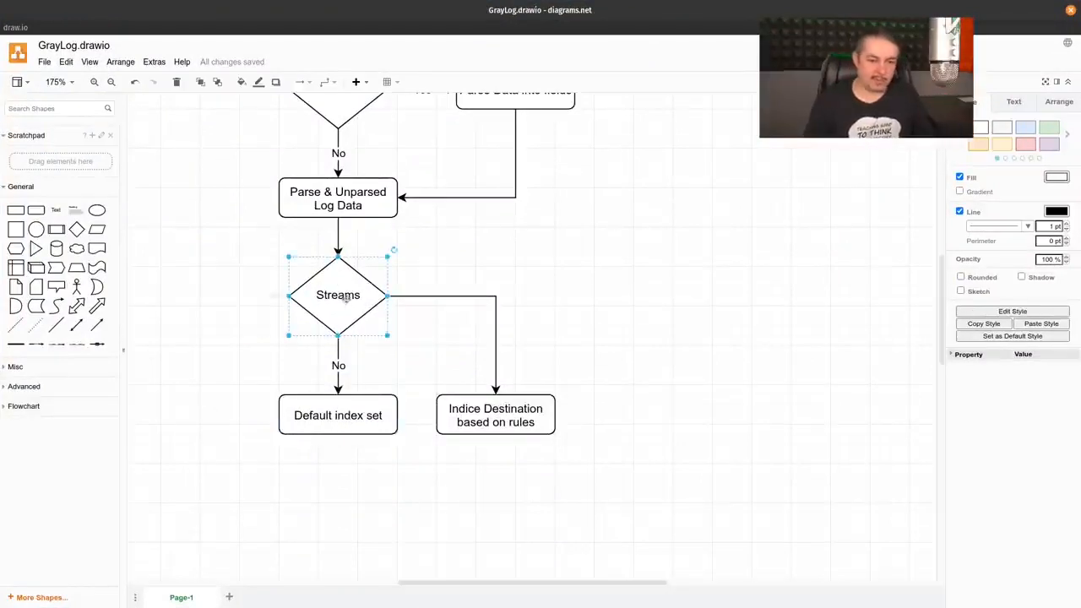
pyautogui.click(481, 425)
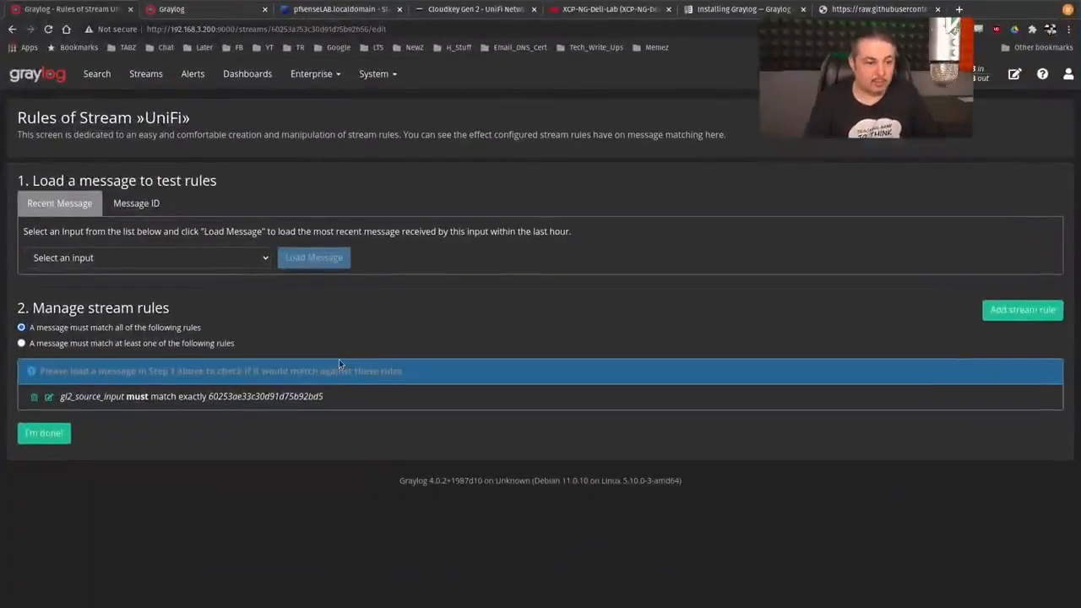
# - Start a new rule for the UniFi stream and browse the field suggestions for "f" and "i", such as ipv4_specific_data
pyautogui.click(1022, 309)
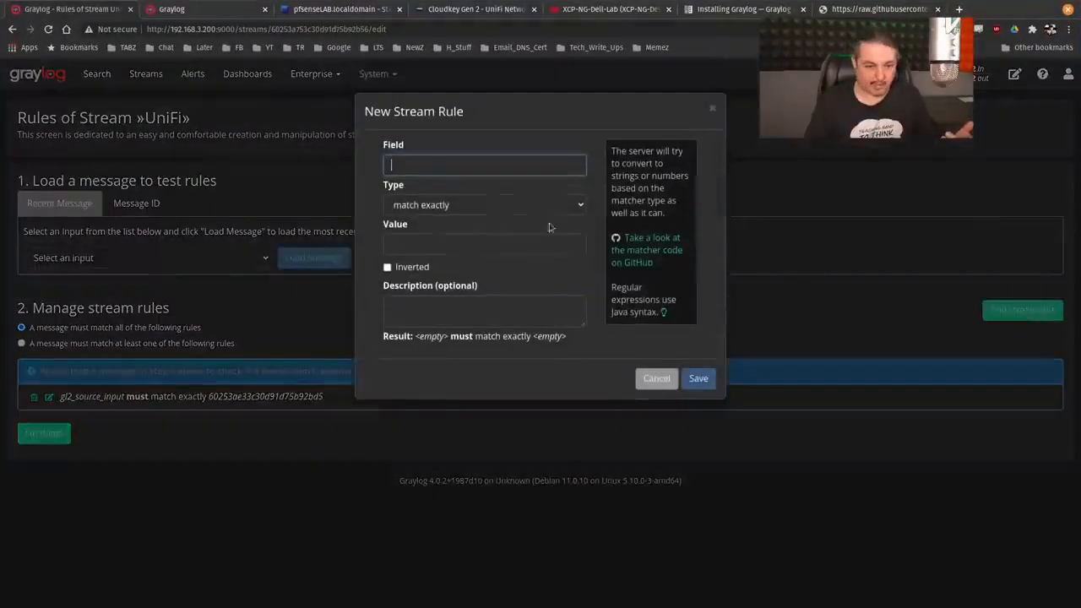
pyautogui.write('f')
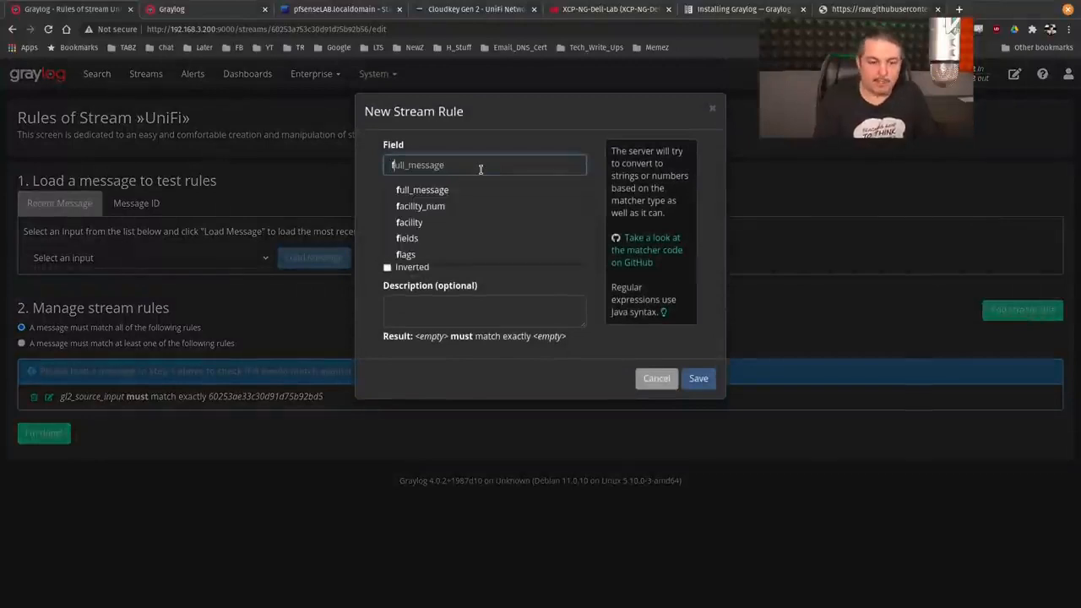
pyautogui.press('BackSpace')
pyautogui.write('i')
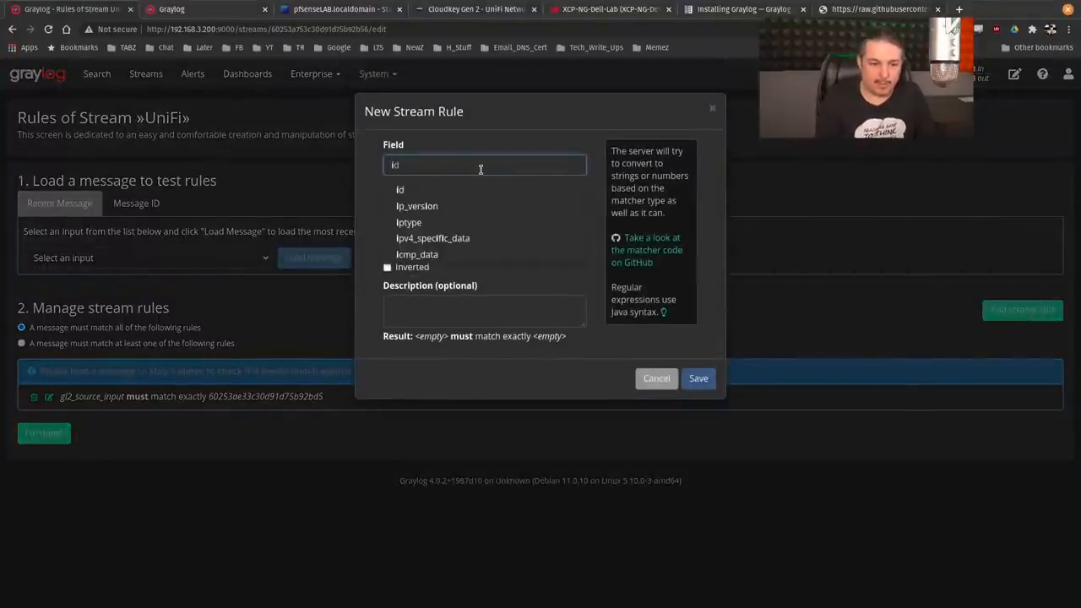
pyautogui.press('Down')
pyautogui.press('Down')
pyautogui.press('Down')
pyautogui.press('Down')
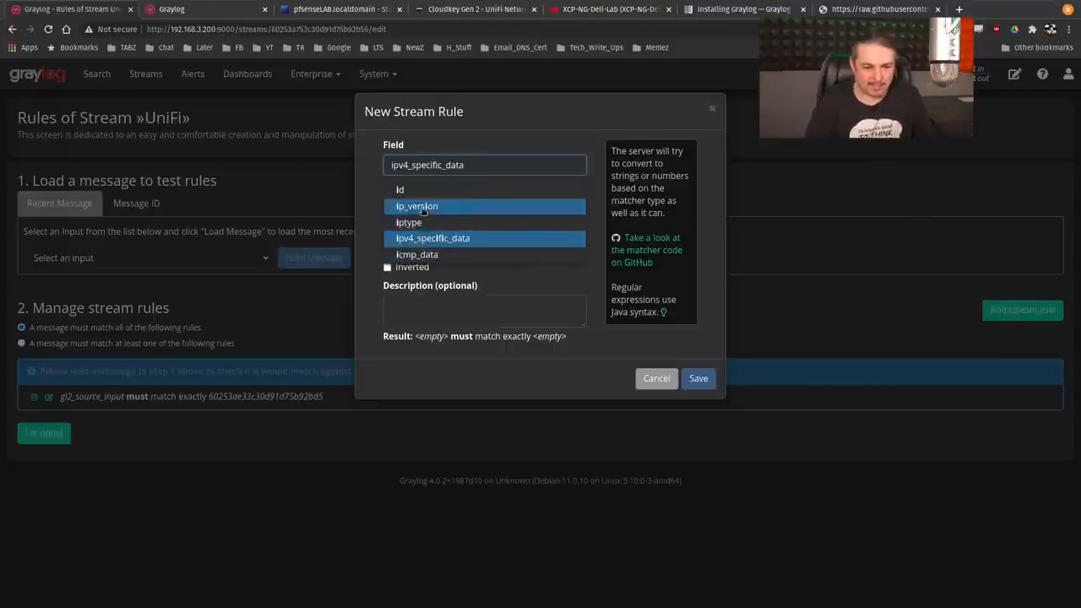
# - Look up rule fields matching "fi" and "tcp", pick tcp_flags as the new rule's field, clear it, and cancel the rule
pyautogui.hotkey('ctrl', 'a')
pyautogui.write('fil')
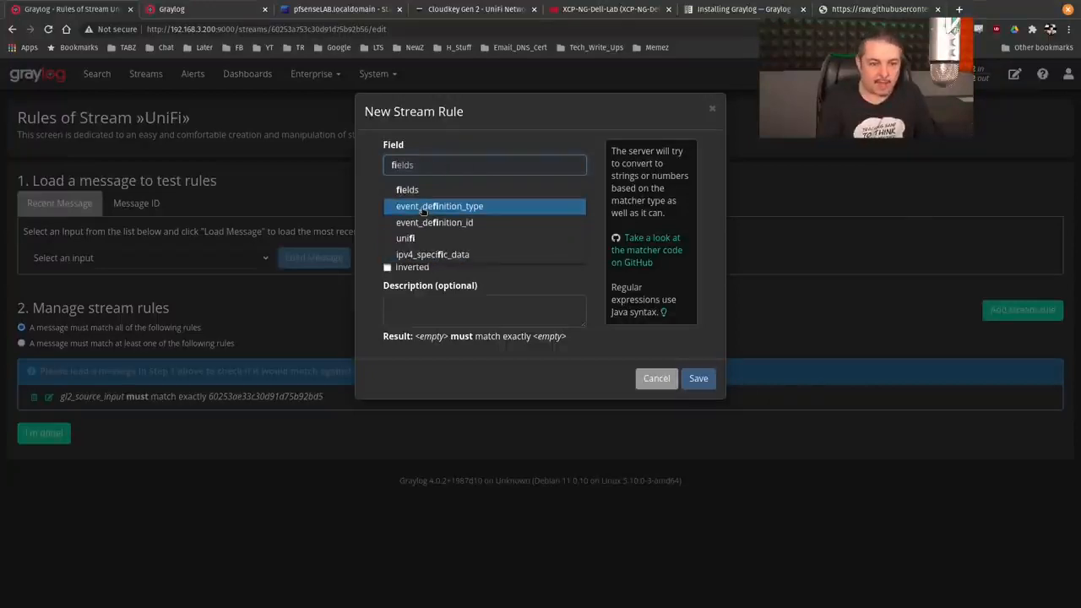
pyautogui.press('BackSpace')
pyautogui.press('BackSpace')
pyautogui.press('BackSpace')
pyautogui.write('tcp')
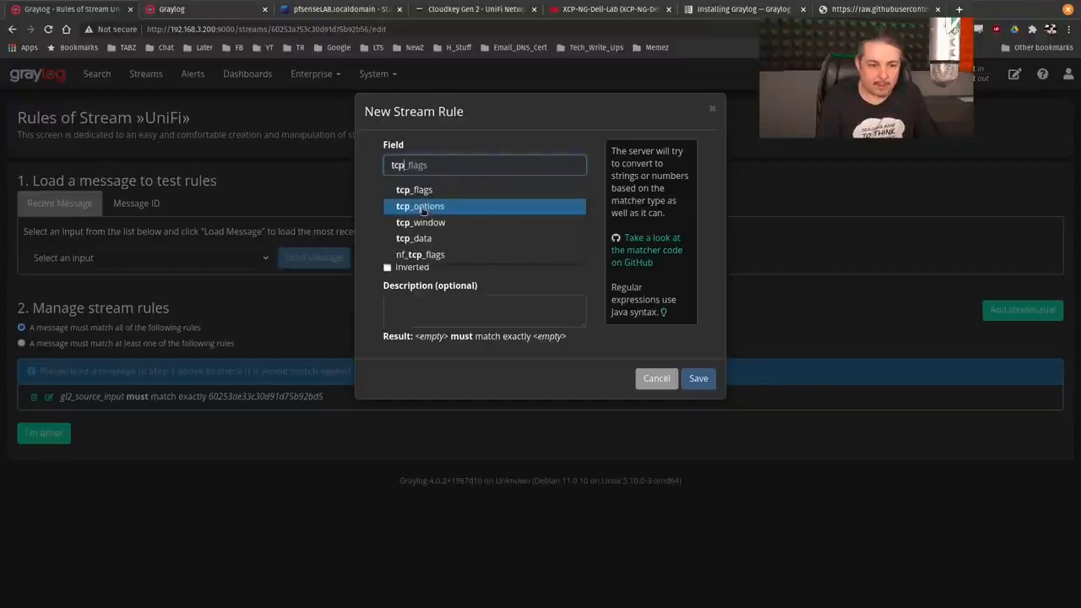
pyautogui.click(436, 190)
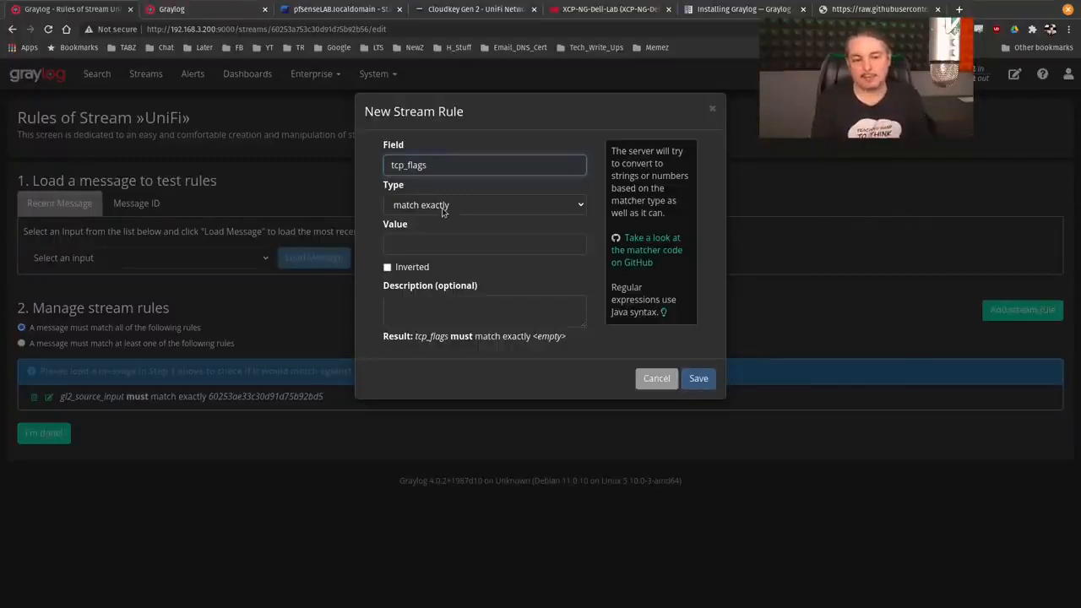
pyautogui.doubleClick(459, 166)
pyautogui.press('BackSpace')
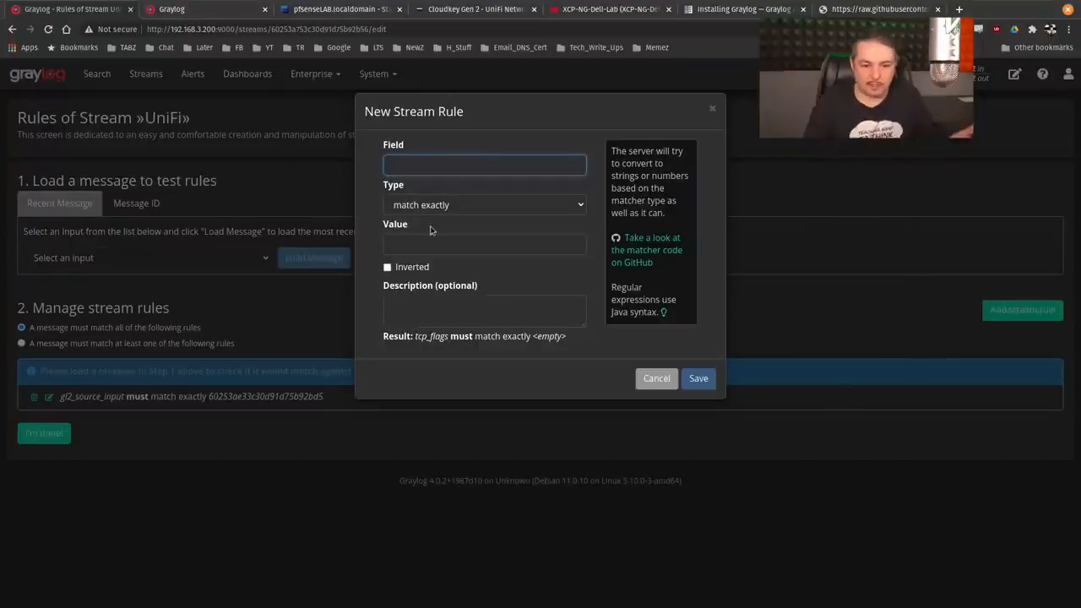
pyautogui.click(657, 378)
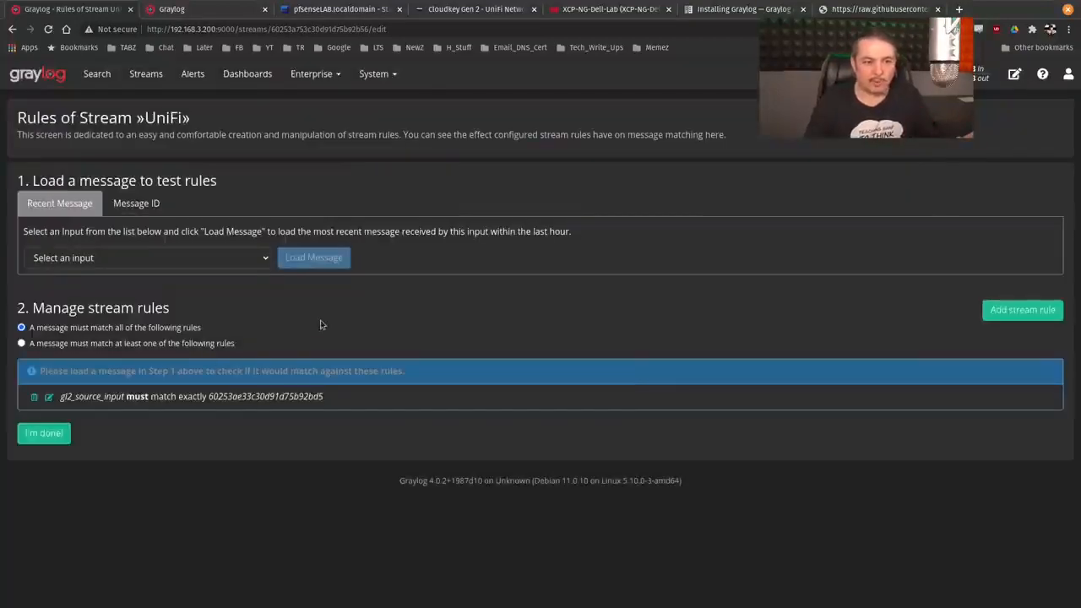
# - Open the pfsensedemo stream's rules from the streams list and highlight the source input ID its rule matches
pyautogui.click(149, 76)
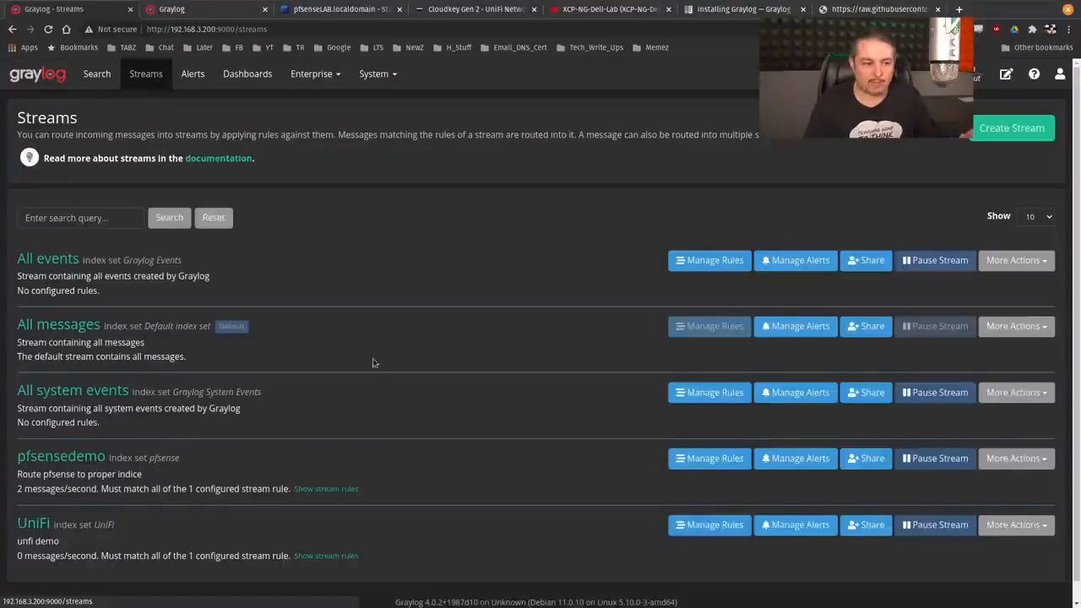
pyautogui.scroll(-1, 375, 361)
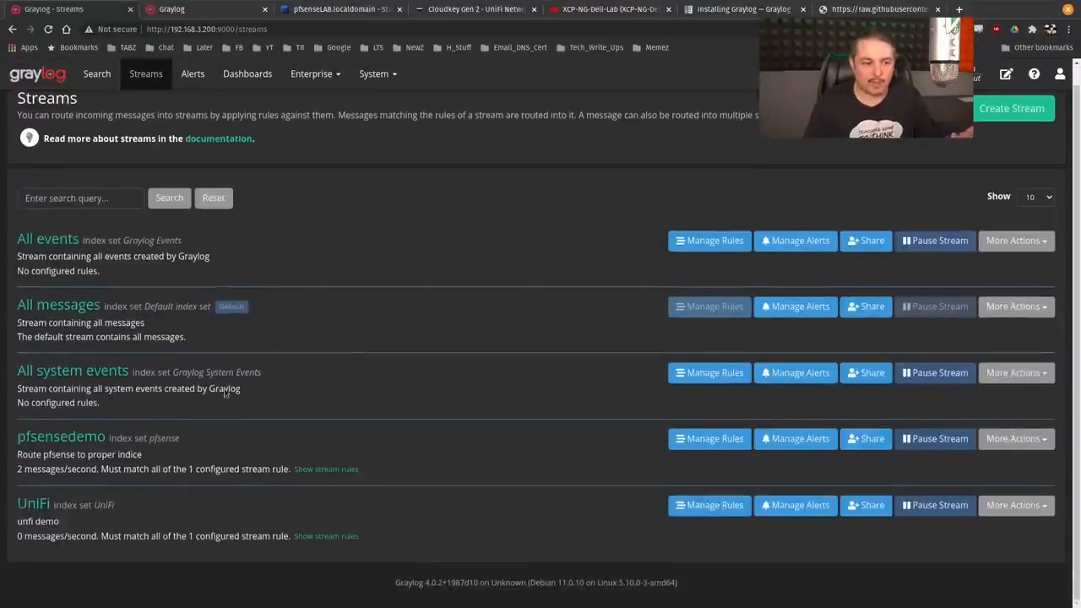
pyautogui.click(715, 440)
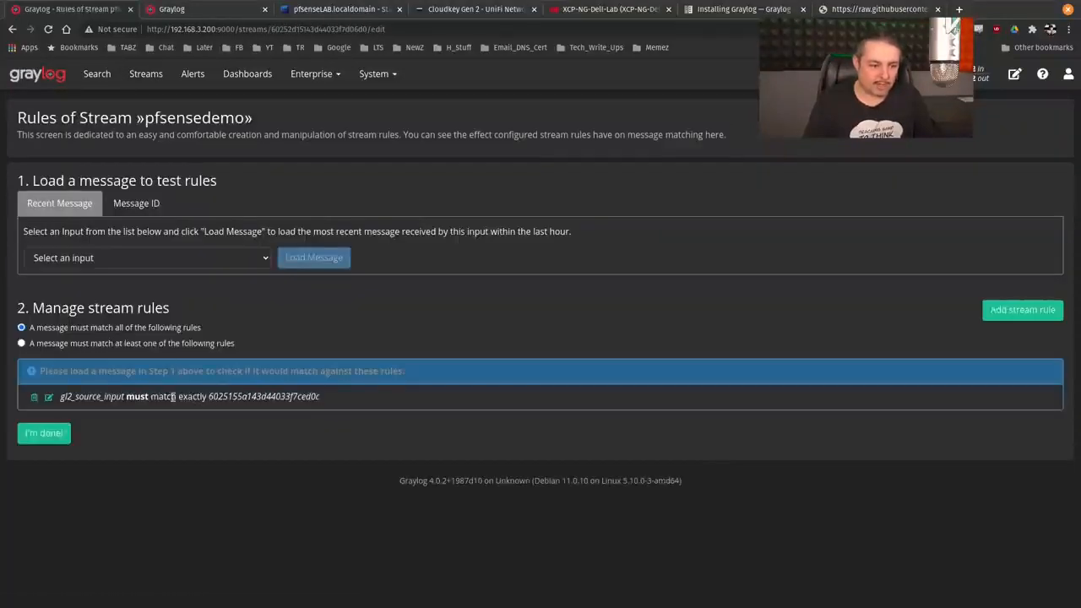
pyautogui.moveTo(157, 396); pyautogui.dragTo(322, 407)
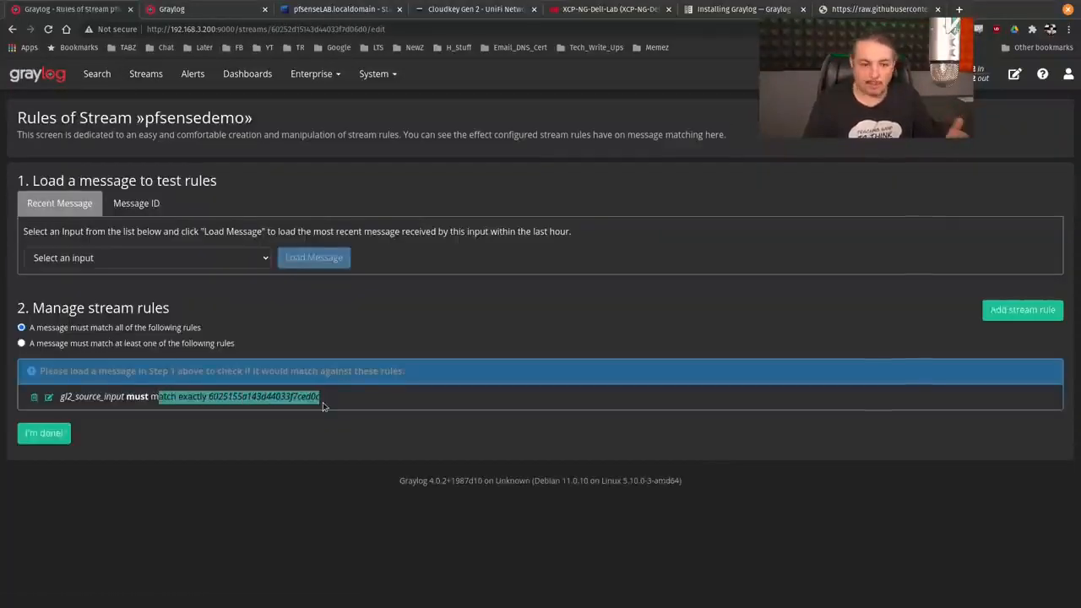
# - In the other Graylog tab, open the Inputs page and show the messages received by the pfsense input
pyautogui.click(216, 8)
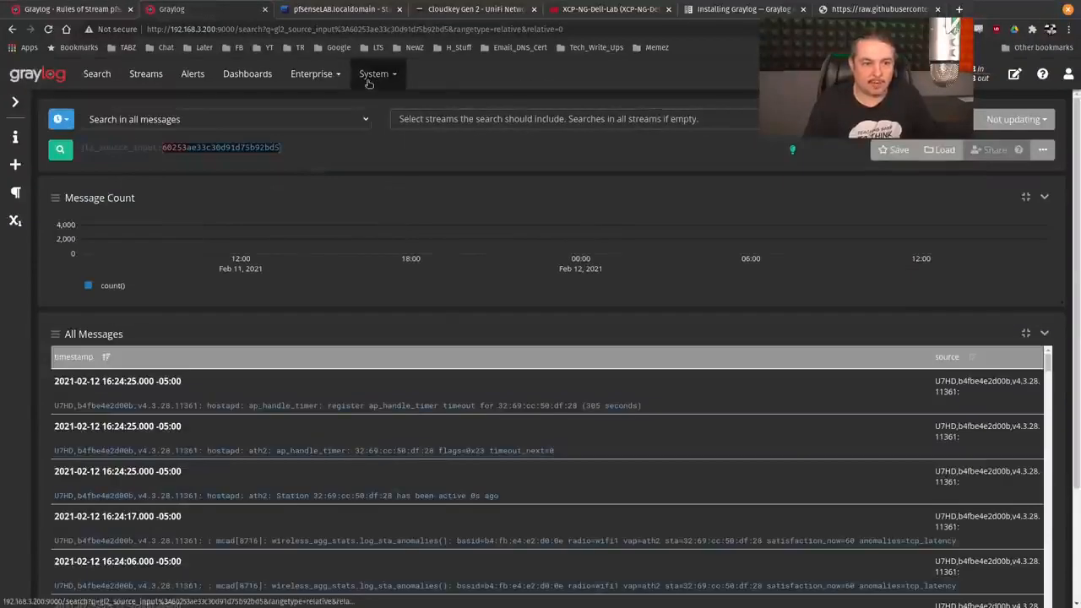
pyautogui.click(371, 75)
pyautogui.click(397, 153)
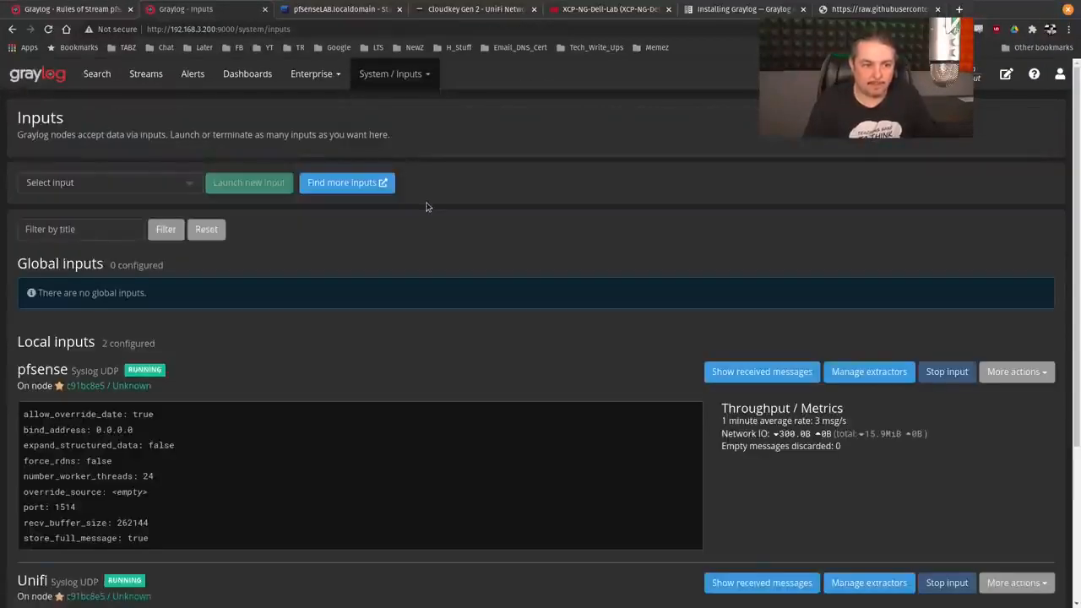
pyautogui.scroll(-2, 429, 207)
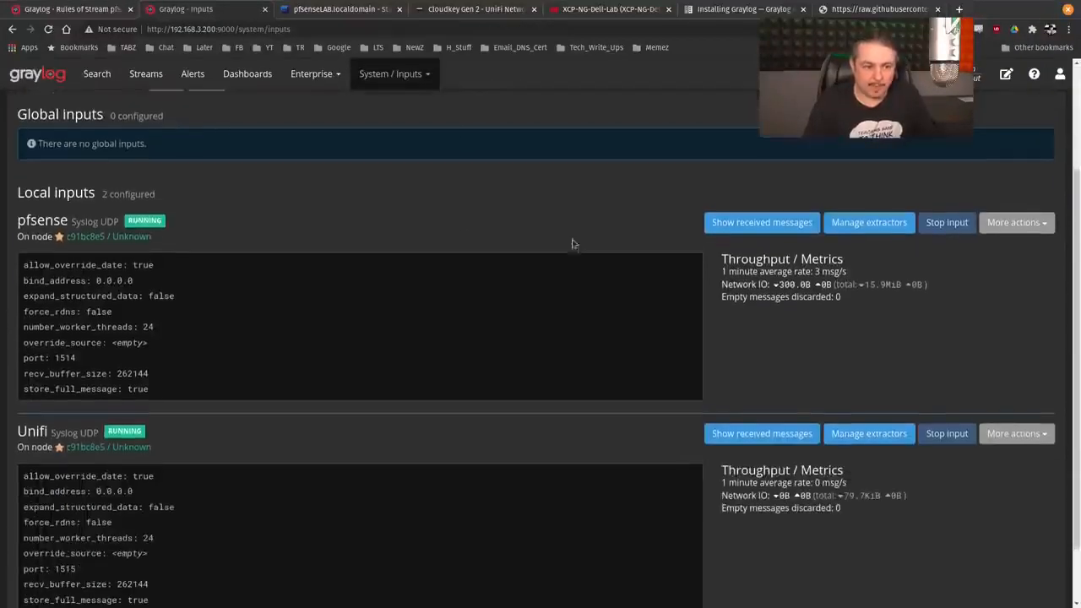
pyautogui.click(751, 223)
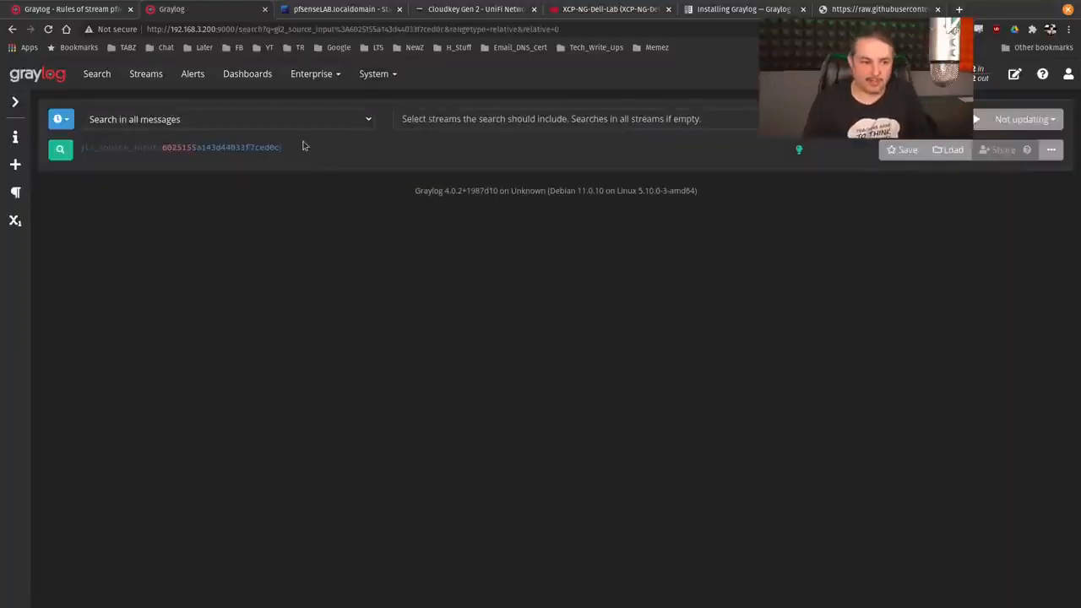
# - Select and copy the pfsense input's full gl2_source_input search query
pyautogui.hotkey('ctrl', 'shift', 'Left')
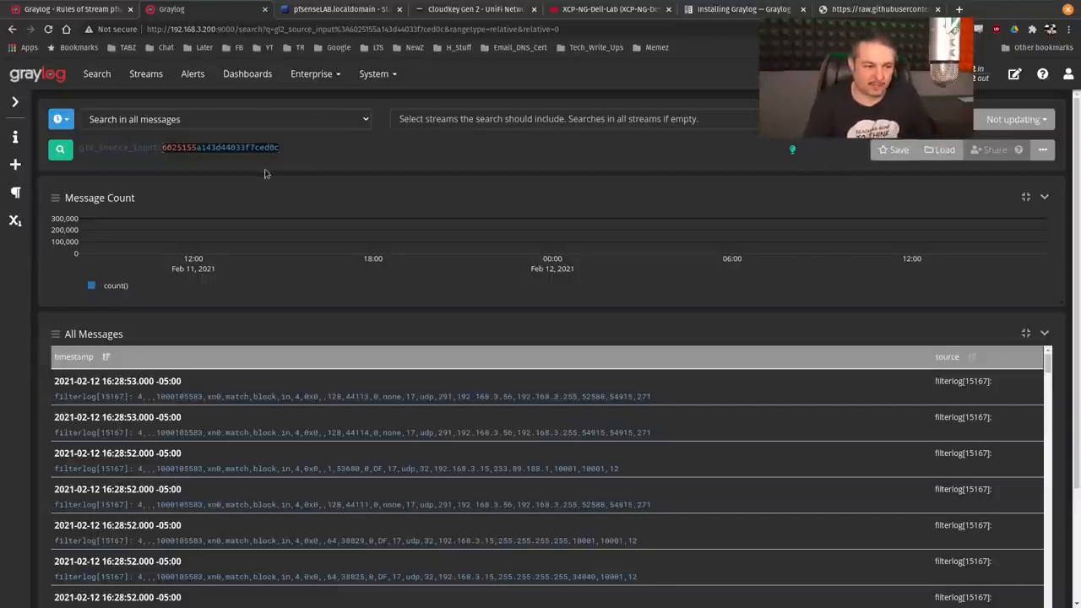
pyautogui.click(300, 151)
pyautogui.hotkey('ctrl', 'a')
pyautogui.hotkey('ctrl', 'c')
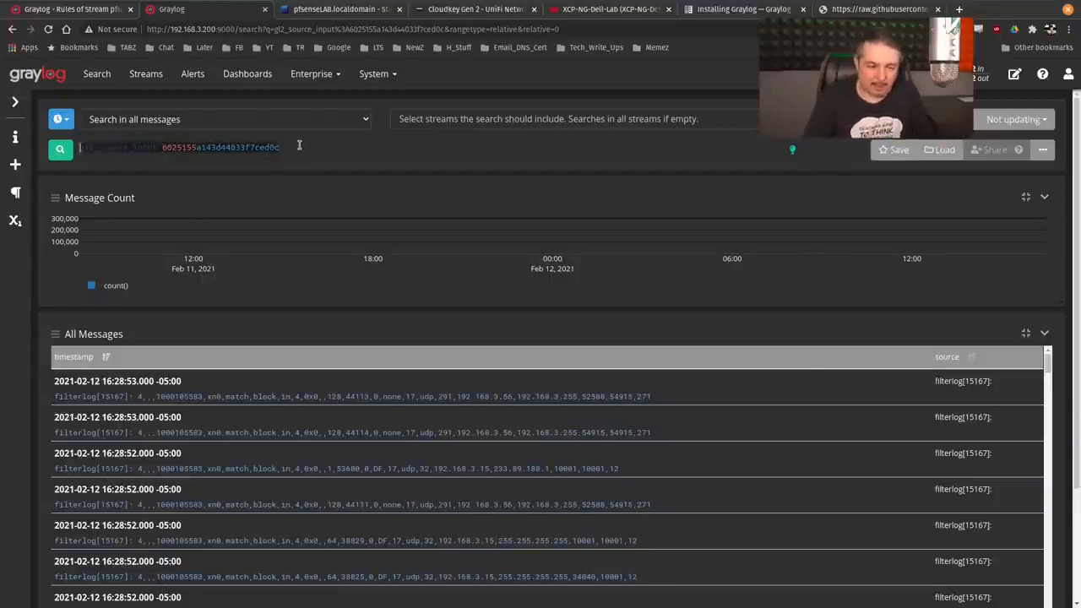
# - Clear the search query and show all messages from the last 30 minutes
pyautogui.press('BackSpace')
pyautogui.click(102, 76)
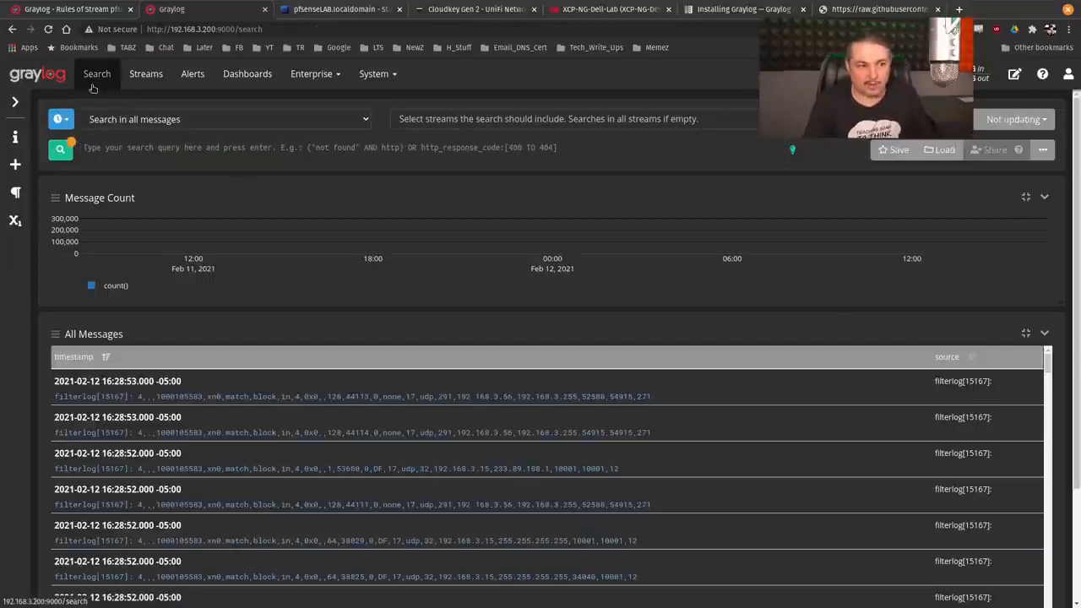
pyautogui.click(97, 77)
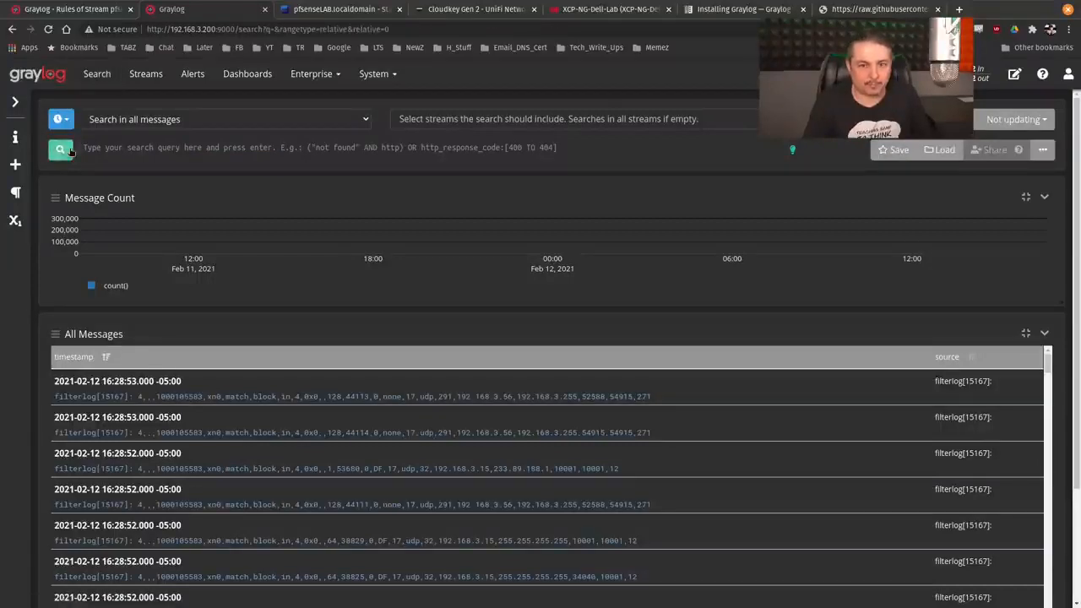
pyautogui.click(181, 119)
pyautogui.click(253, 152)
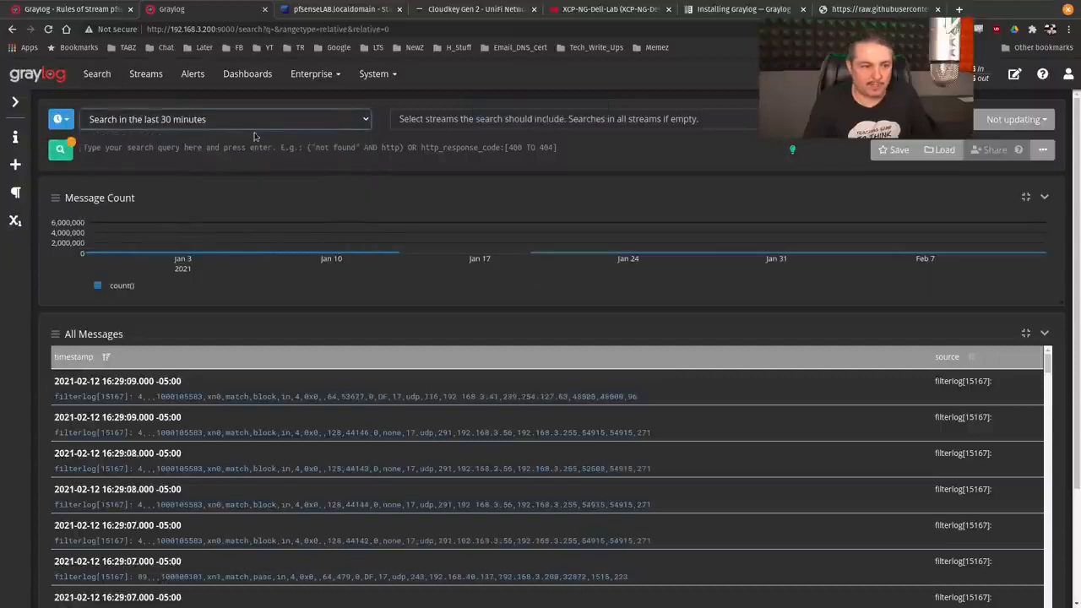
pyautogui.click(60, 149)
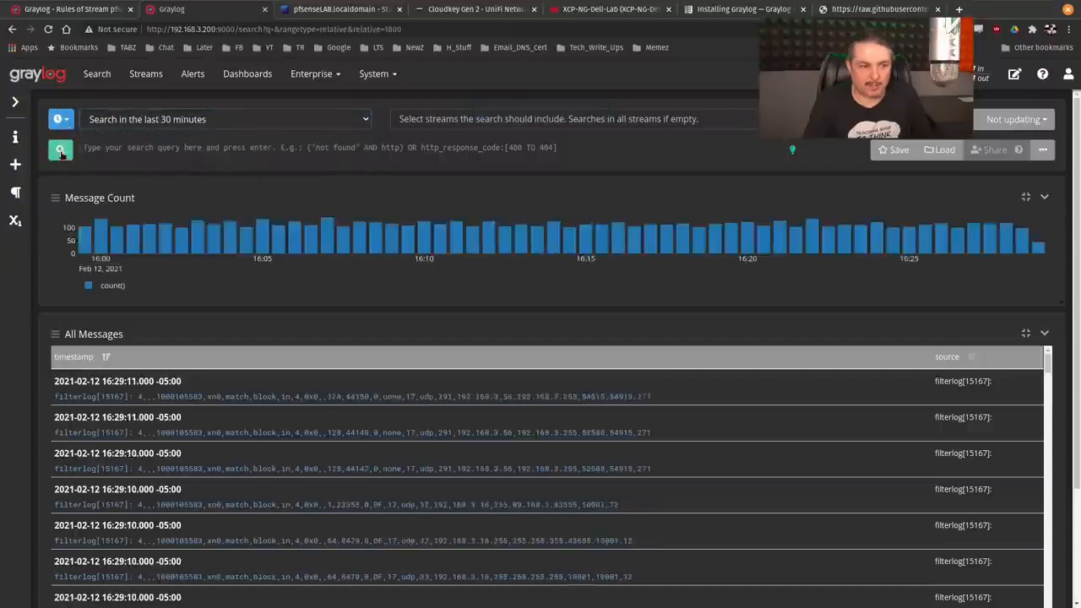
pyautogui.scroll(-5, 397, 253)
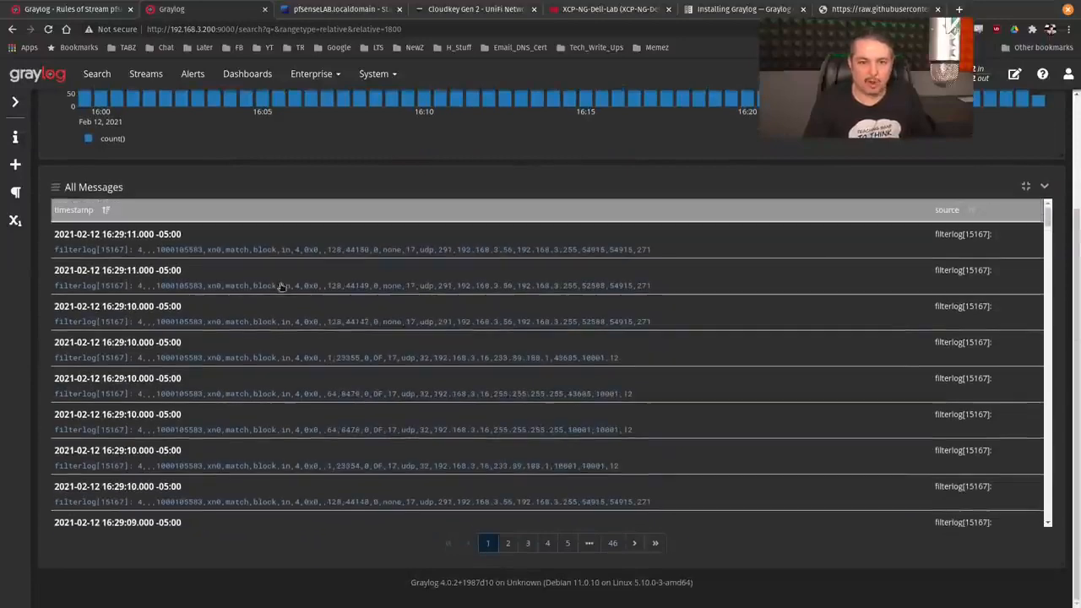
# - Check which streams the search can be limited to, and dismiss the list without choosing one
pyautogui.scroll(1, 429, 247)
pyautogui.scroll(1, 428, 248)
pyautogui.click(734, 124)
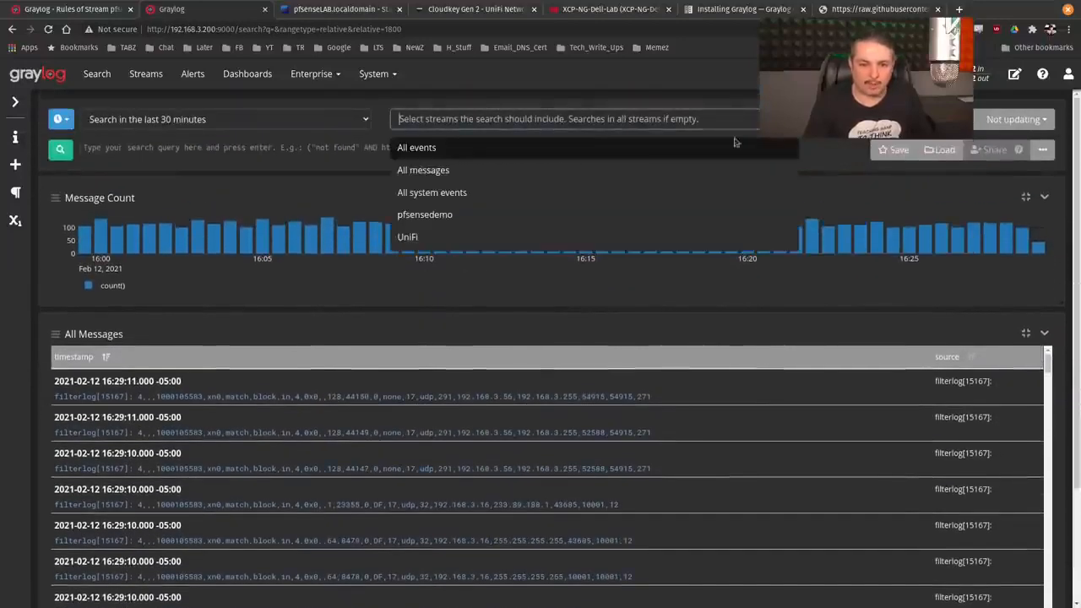
pyautogui.scroll(-1, 453, 240)
pyautogui.doubleClick(203, 165)
# - Paste the copied pfsense gl2_source_input query into the 30-minute search, run it, and review the matching messages
pyautogui.click(170, 125)
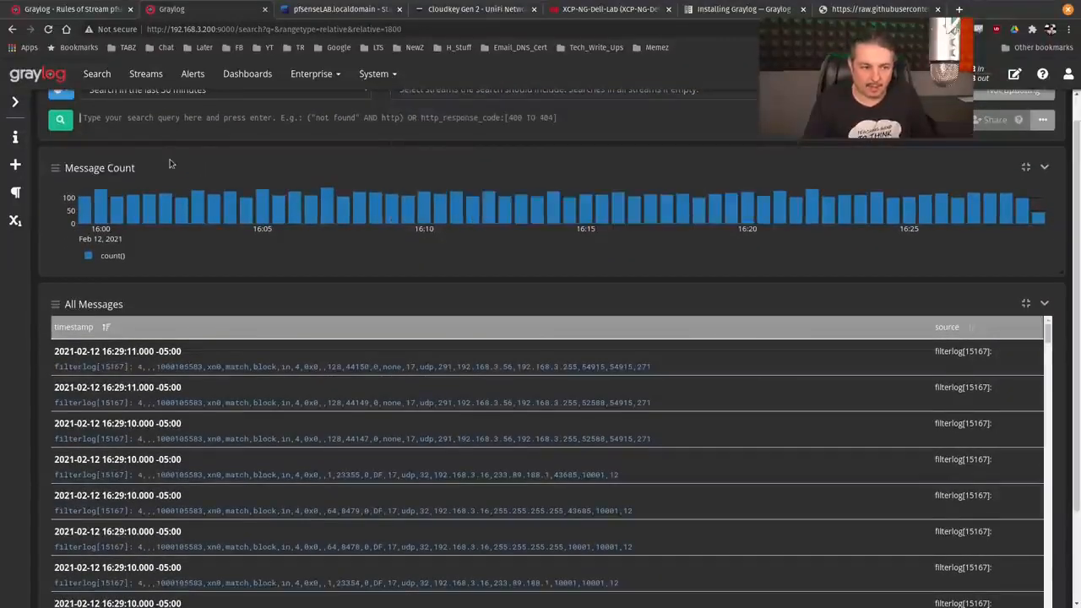
pyautogui.scroll(1, 190, 169)
pyautogui.hotkey('ctrl', 'v')
pyautogui.click(70, 154)
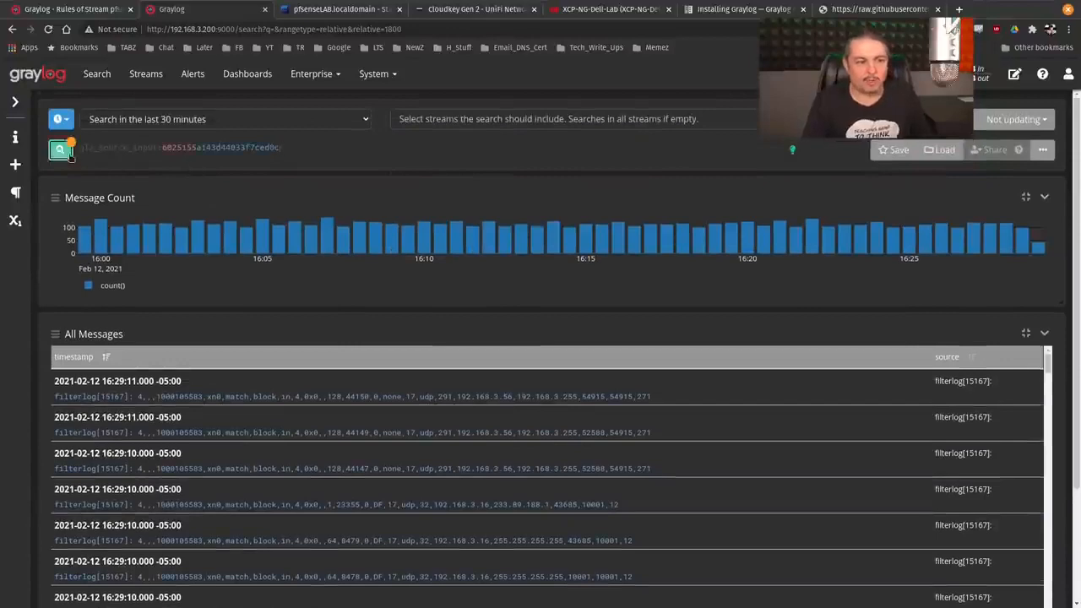
pyautogui.scroll(-2, 317, 293)
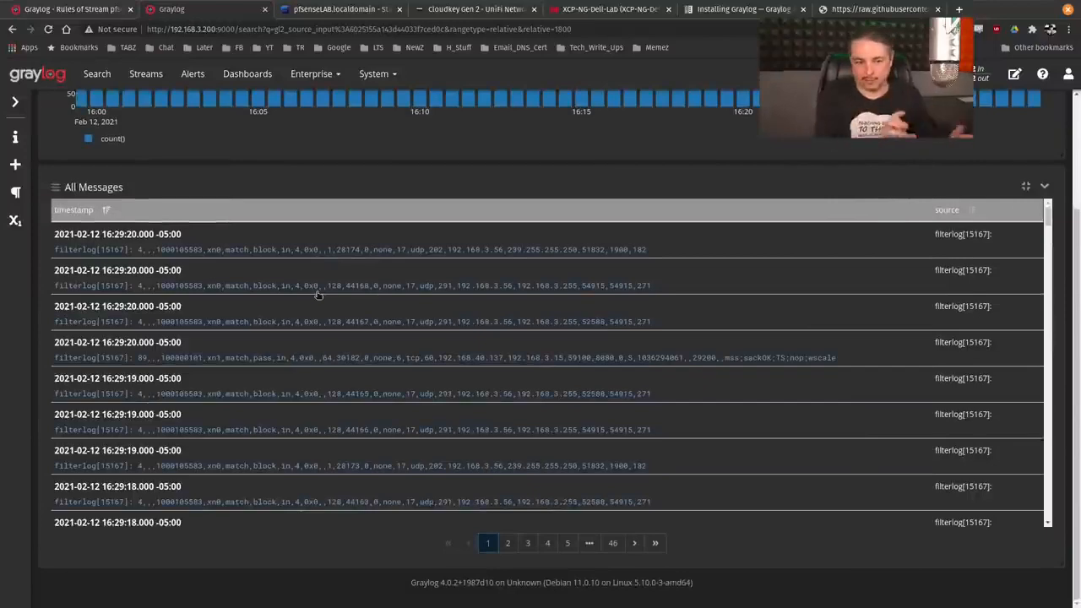
pyautogui.scroll(2, 319, 291)
pyautogui.scroll(1, 322, 290)
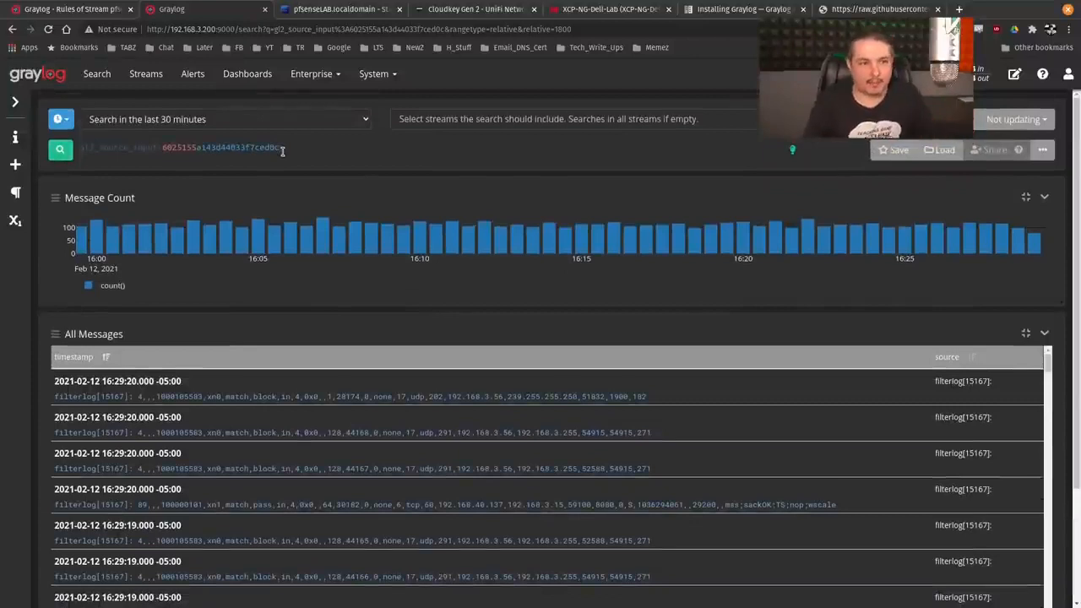
# - Close the extra Graylog search tab and open the message search in place of the pfsensedemo rules page
pyautogui.middleClick(164, 15)
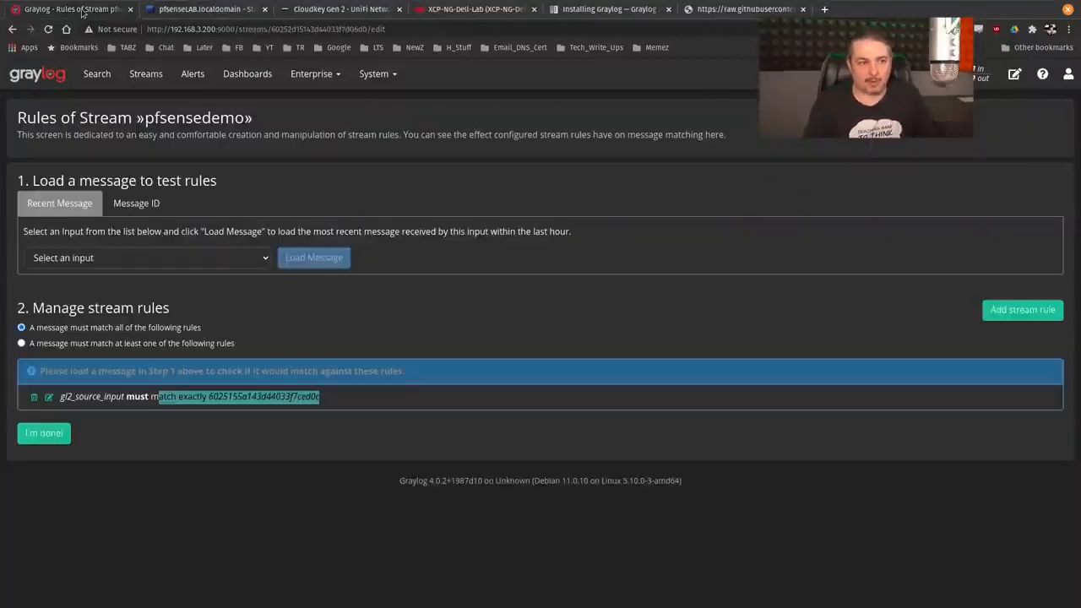
pyautogui.click(100, 74)
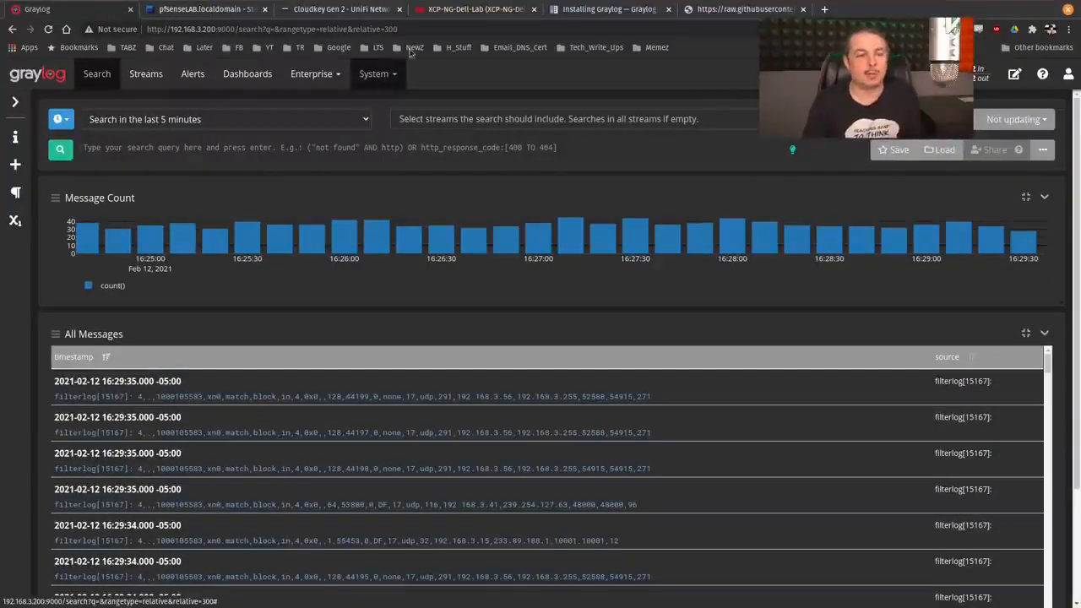
# - Switch to the XCP-NG-Dell-Lab host in Xen Orchestra, return to Graylog, and open the Indices & Index Sets overview
pyautogui.click(472, 9)
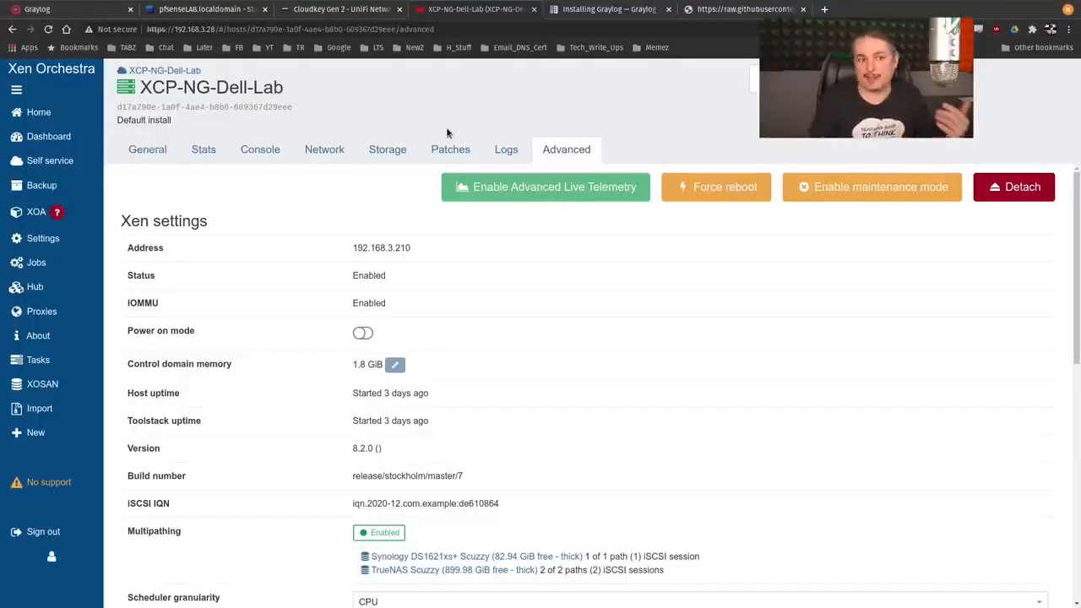
pyautogui.hotkey('ctrl', '1')
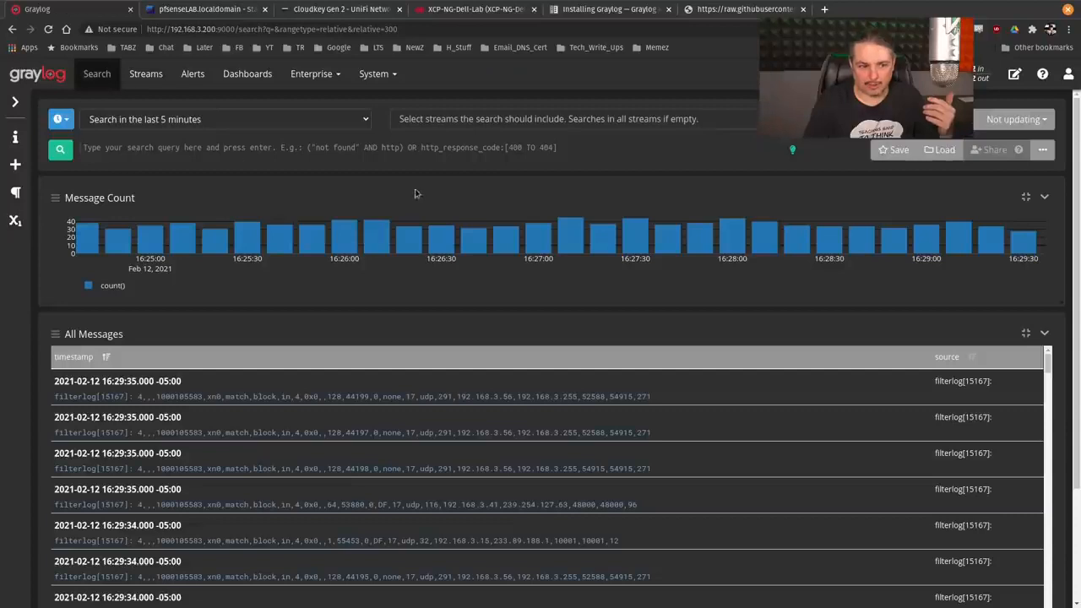
pyautogui.click(376, 74)
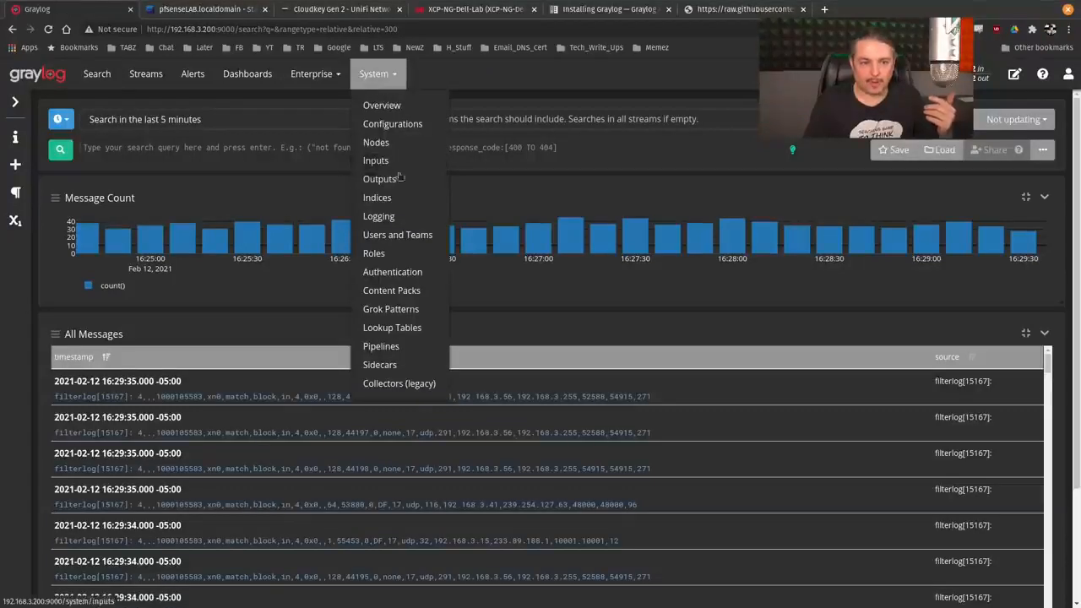
pyautogui.click(400, 199)
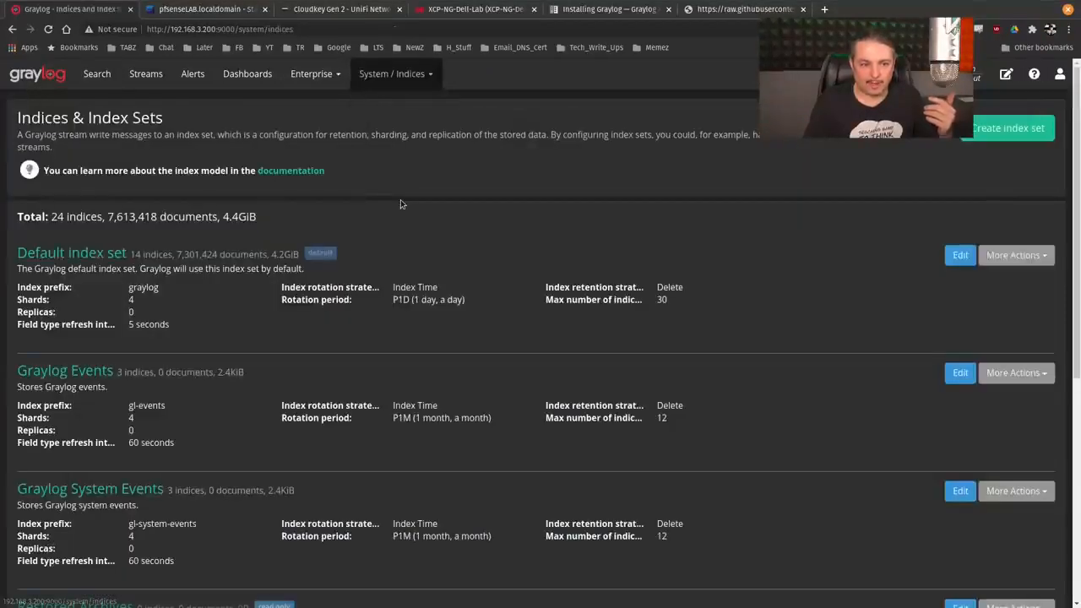
# - Start a new index set and title it xcp-ng-demo
pyautogui.click(958, 127)
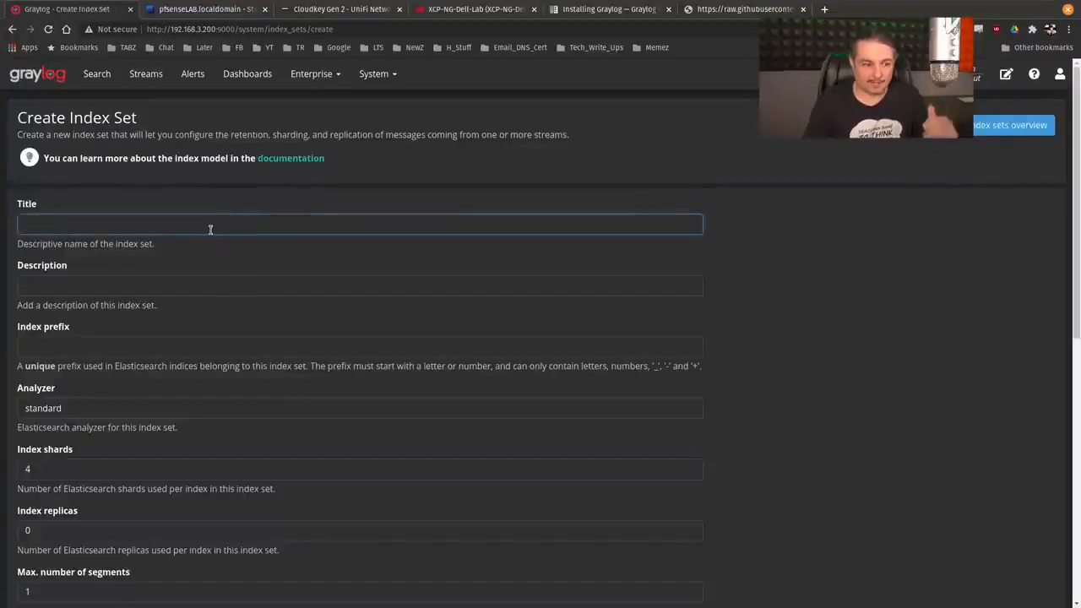
pyautogui.write('xcp-ng')
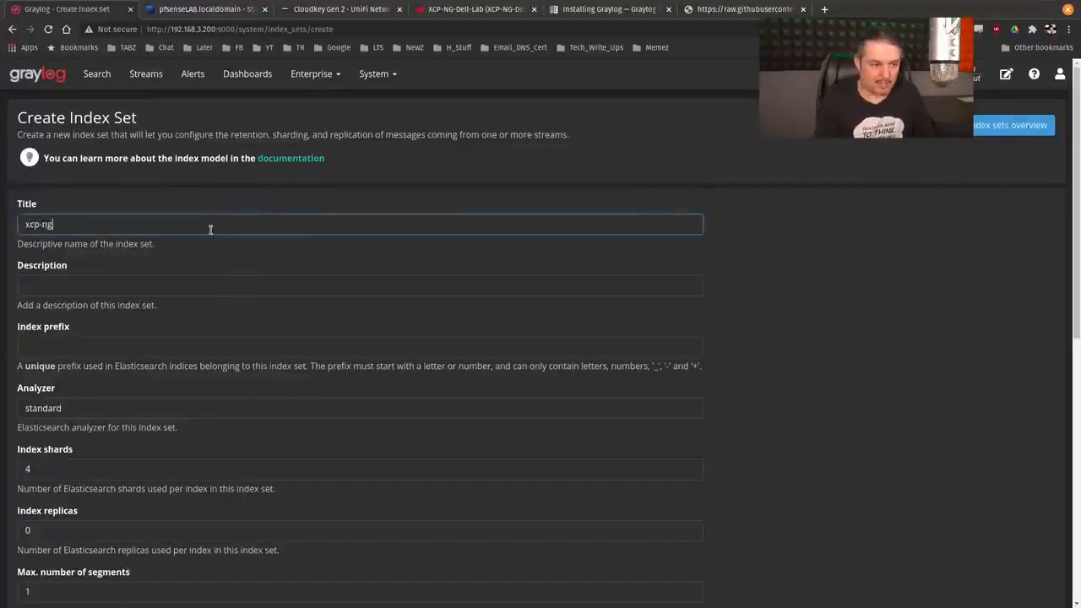
pyautogui.write('-demo')
pyautogui.hotkey('ctrl', 'a')
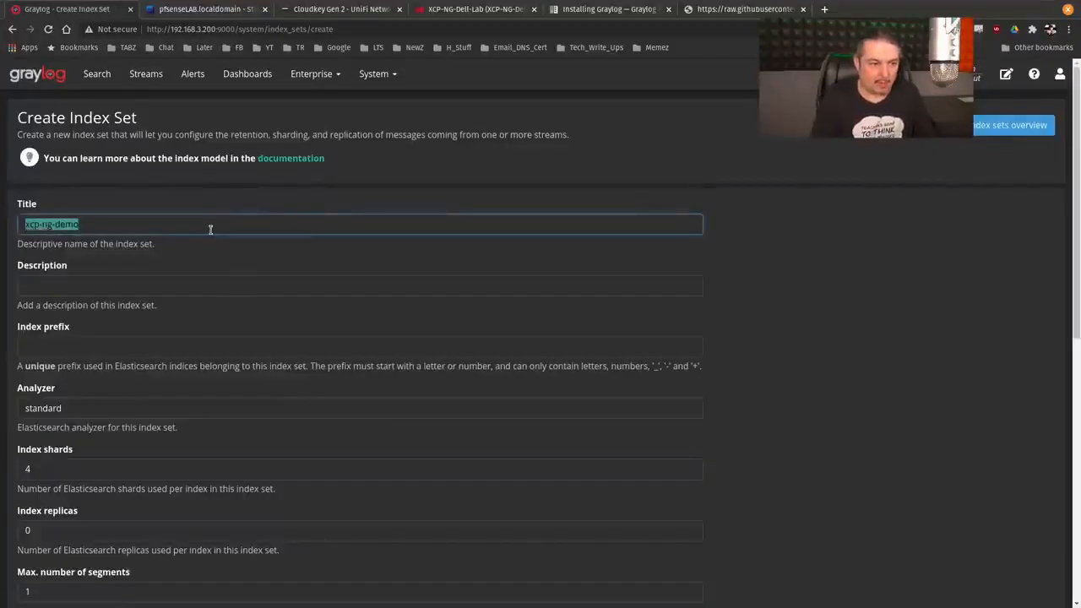
pyautogui.click(192, 285)
pyautogui.write('gl2_source_input:6025155a143d44033f7ced0c')
pyautogui.click(162, 352)
pyautogui.click(229, 286)
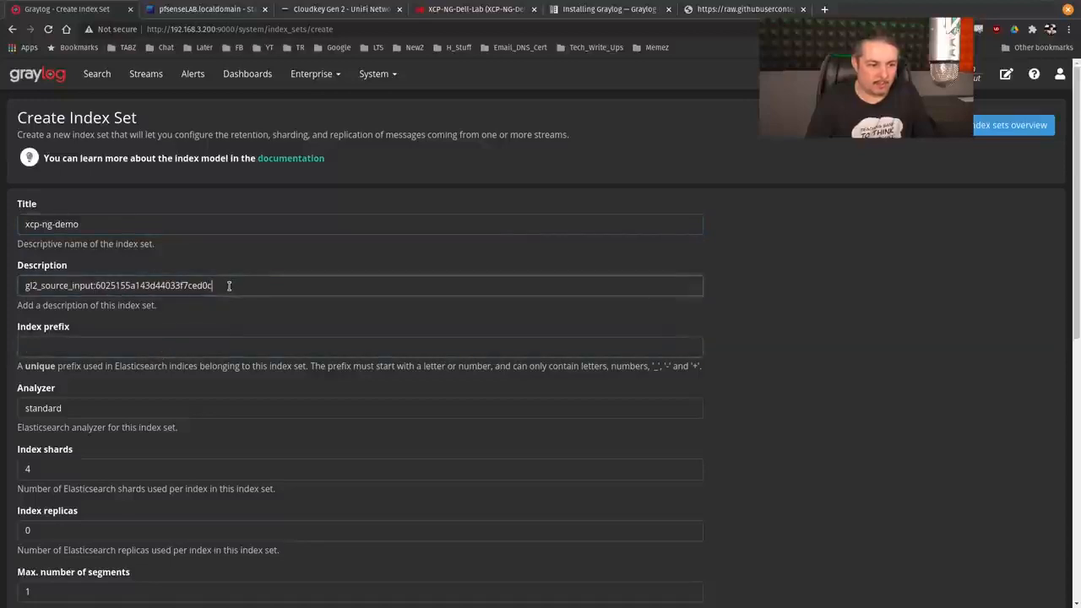
pyautogui.hotkey('ctrl', 'a')
pyautogui.press('BackSpace')
# - Describe the index set as "XCP-NG Demo Server" and set its index prefix to xcp-ng-demo
pyautogui.hotkey('shift', 'Tab')
pyautogui.hotkey('shift', 'Tab')
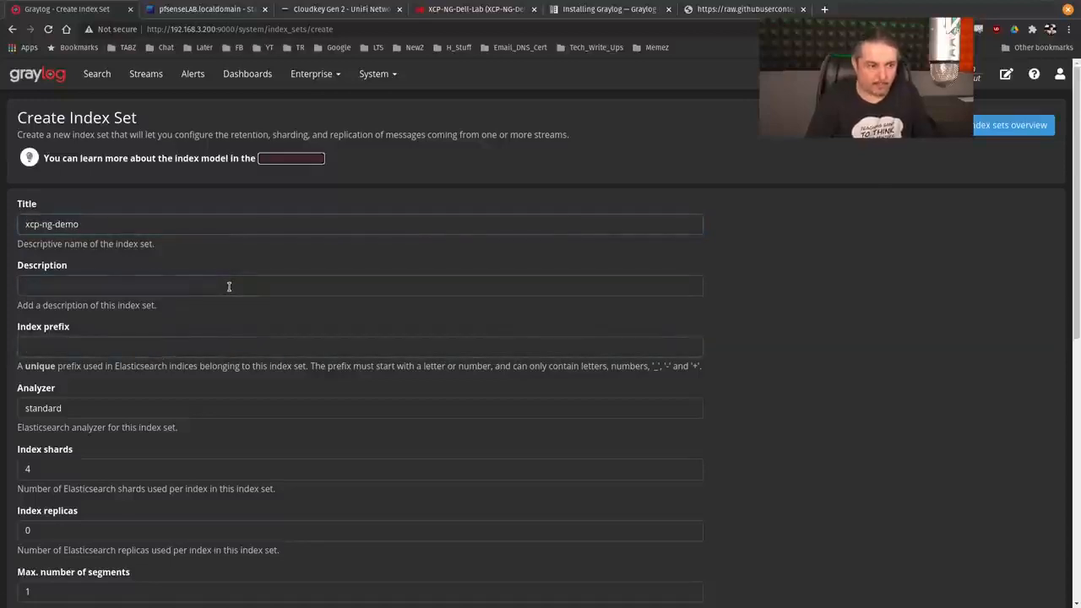
pyautogui.press('Tab')
pyautogui.press('Tab')
pyautogui.hotkey('shift', 'Tab')
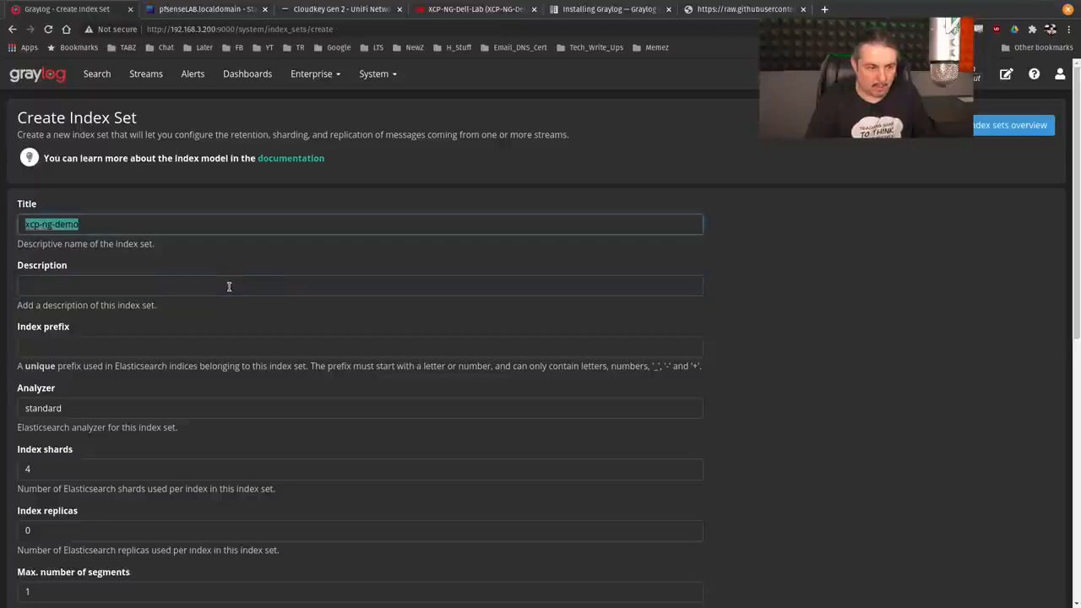
pyautogui.press('Tab')
pyautogui.write('XCP-NG De')
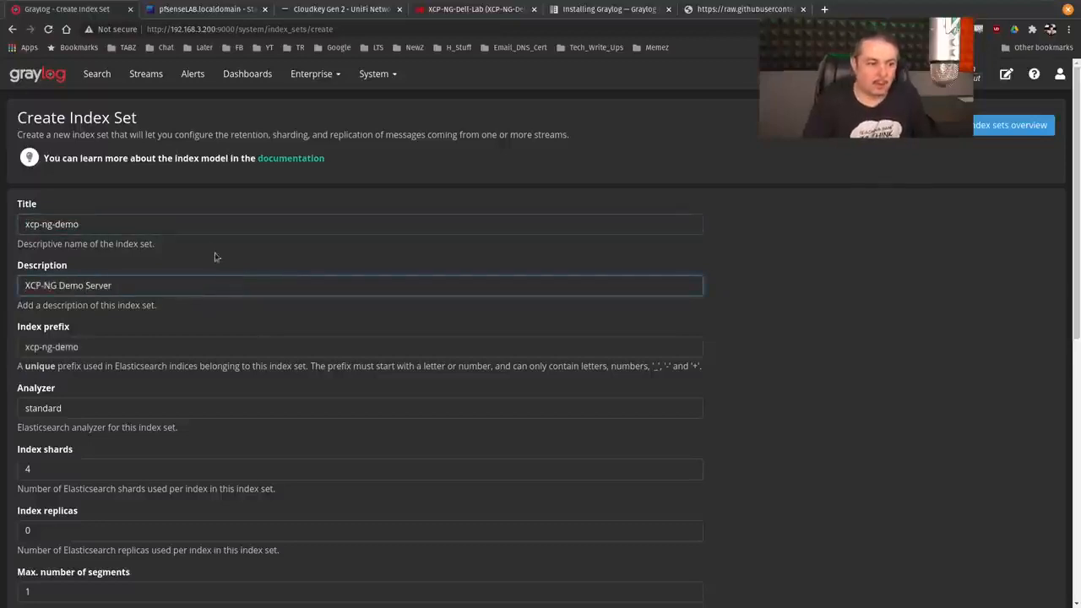
# - Set the index set's rotation strategy to Index Size and its maximum number of indices to 5
pyautogui.scroll(-2, 147, 317)
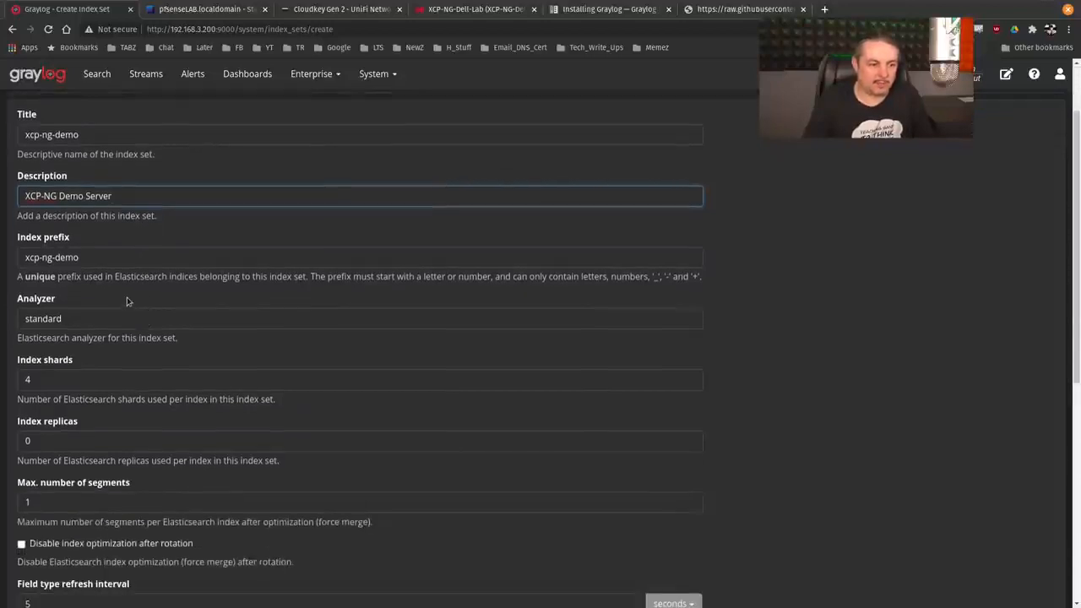
pyautogui.scroll(-7, 127, 302)
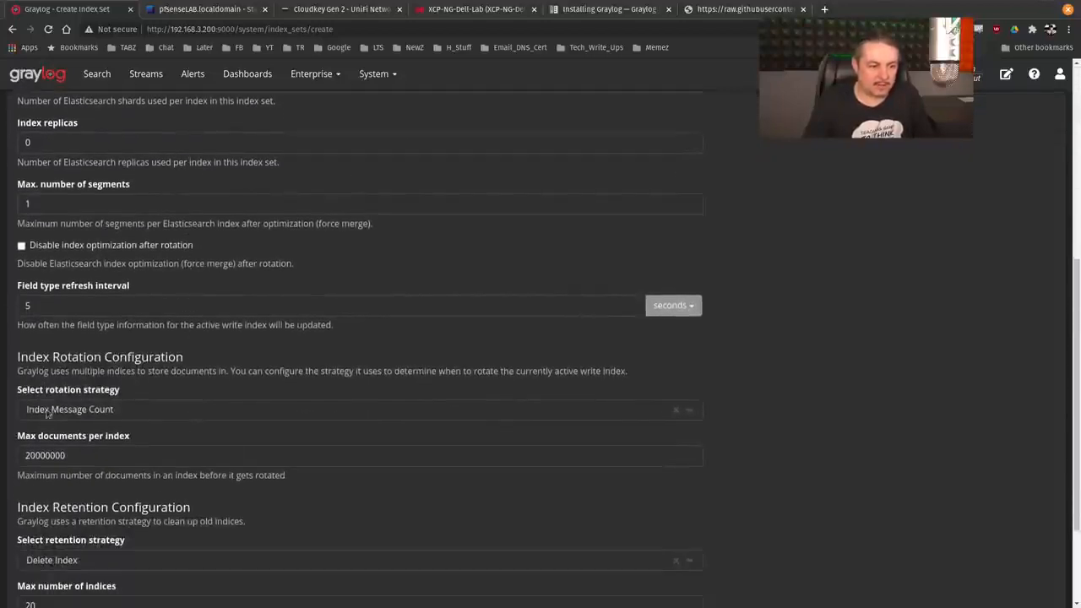
pyautogui.click(98, 414)
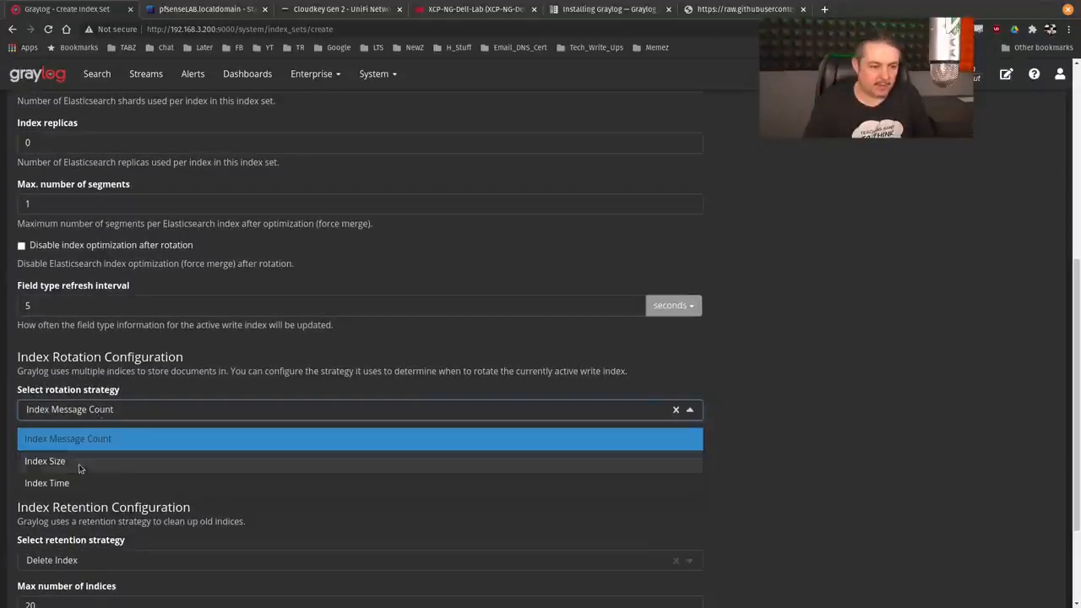
pyautogui.click(80, 469)
pyautogui.scroll(-3, 789, 410)
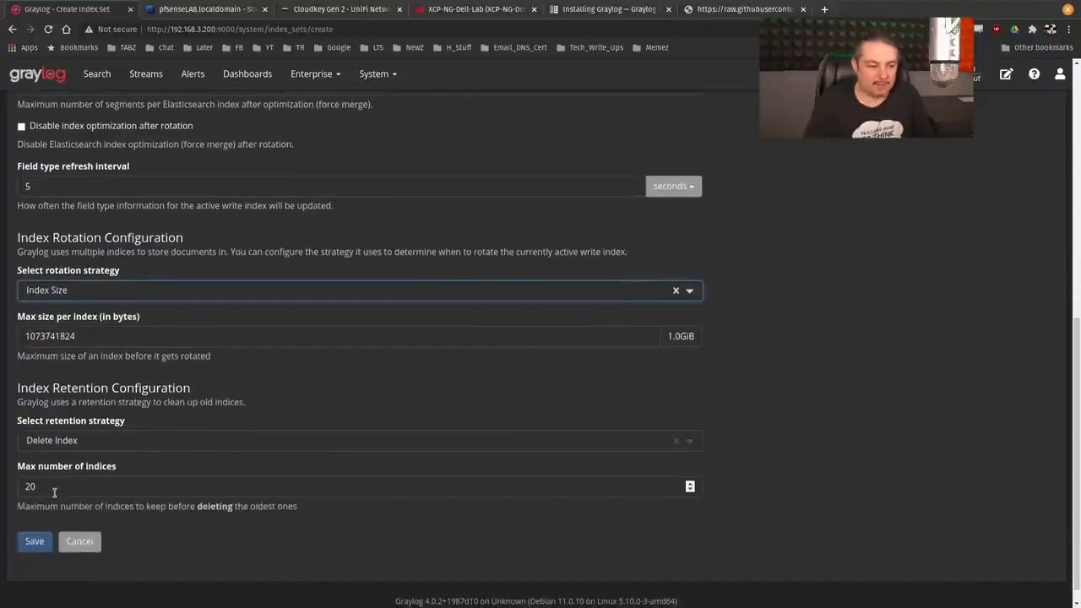
pyautogui.doubleClick(54, 493)
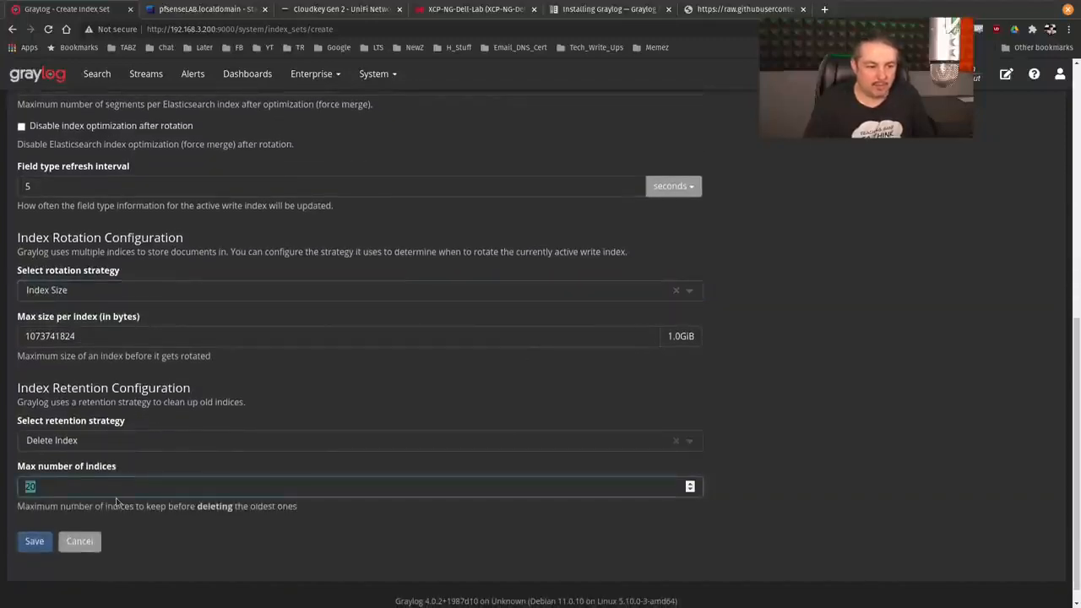
pyautogui.write('5')
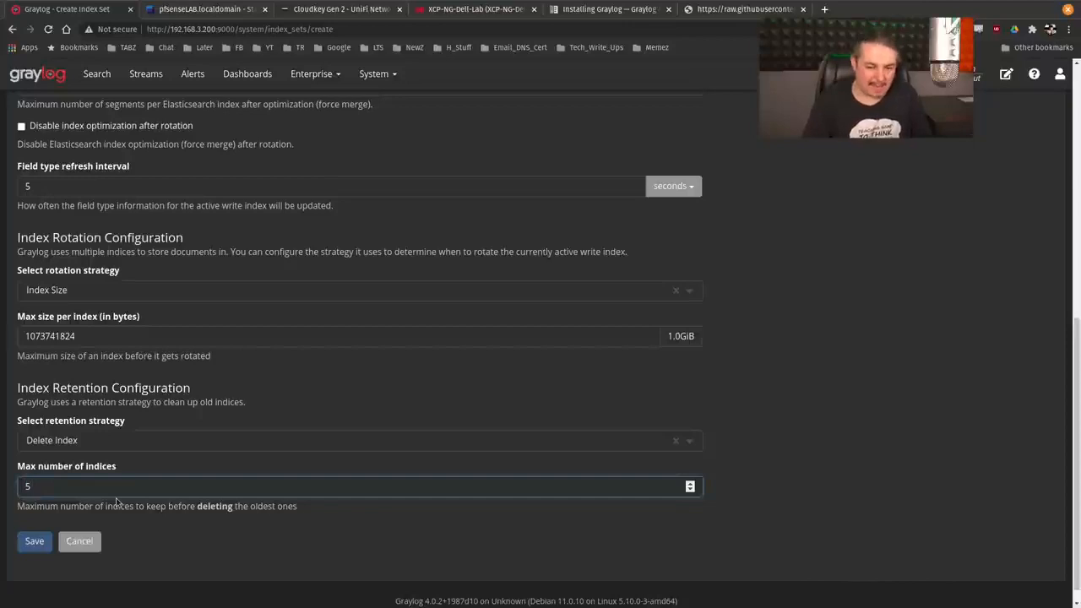
# - Save the xcp-ng-demo index set after reviewing its settings, and check its entry in the index sets overview
pyautogui.scroll(4, 178, 482)
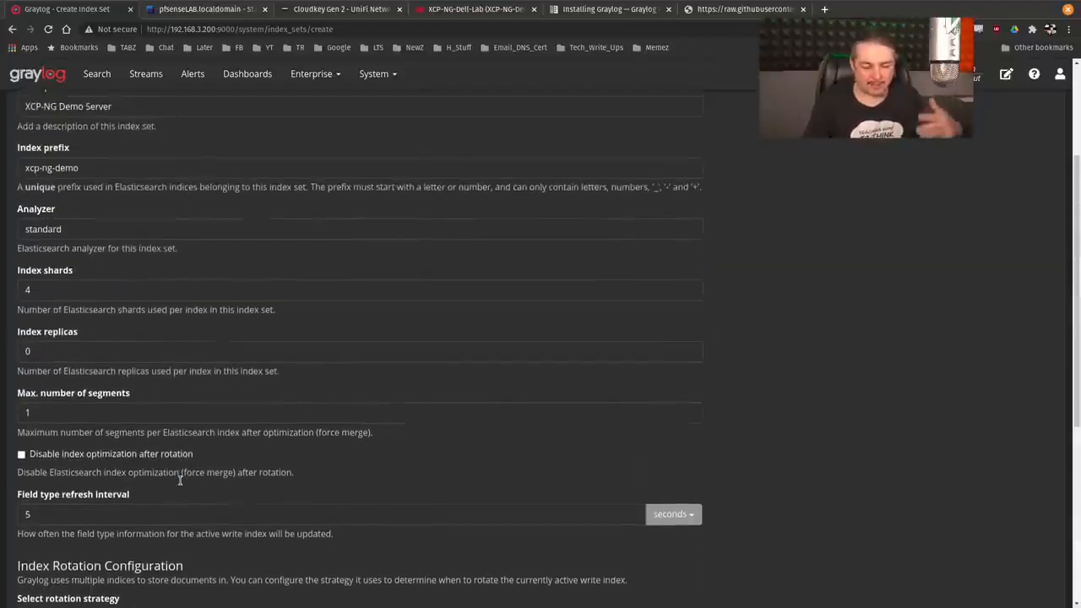
pyautogui.scroll(-4, 180, 481)
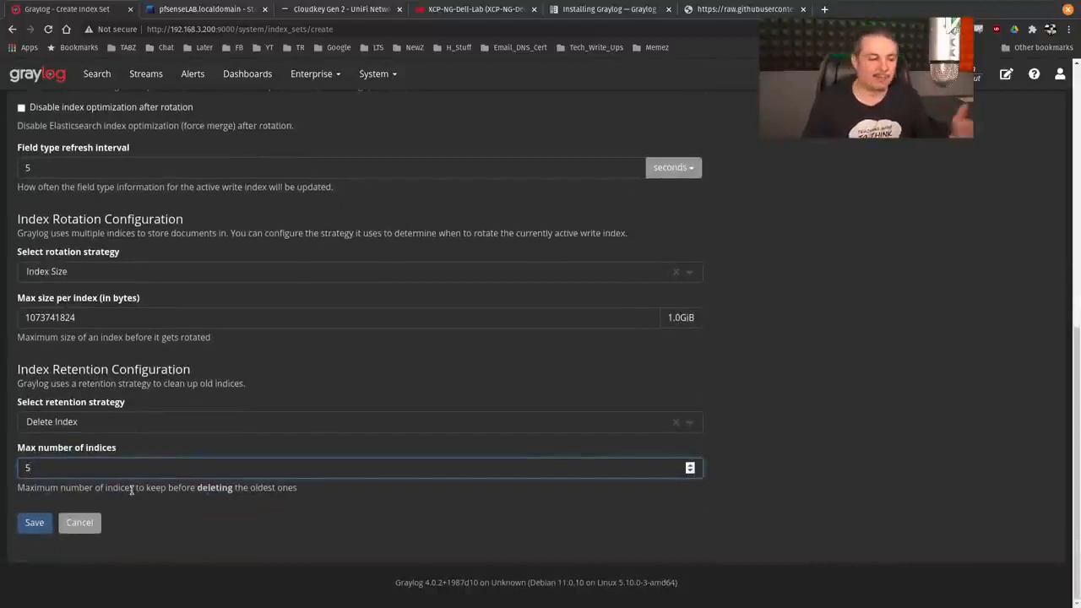
pyautogui.scroll(2, 196, 500)
pyautogui.scroll(5, 196, 500)
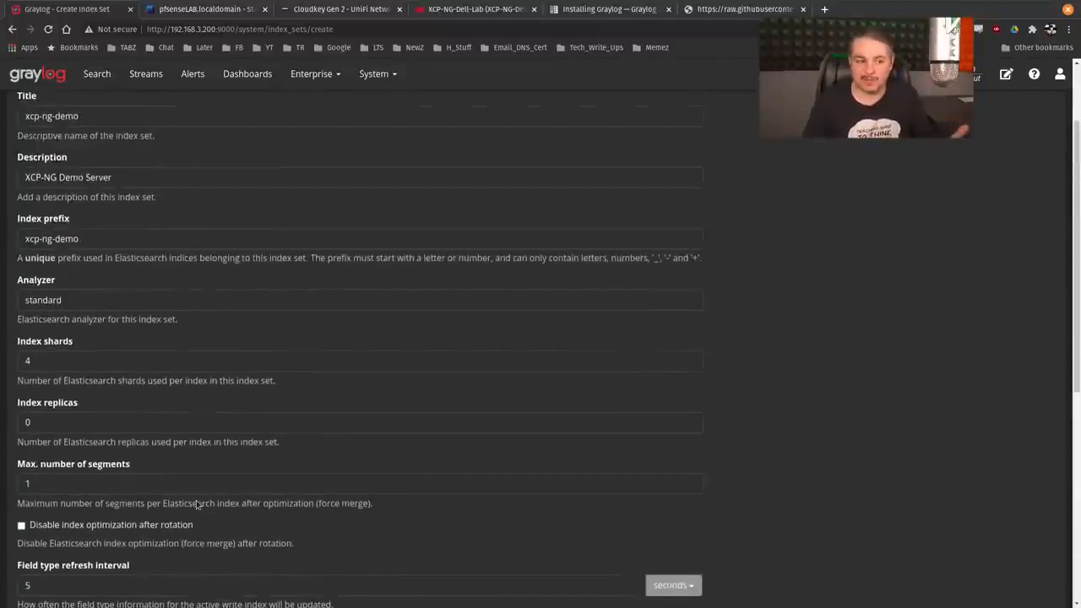
pyautogui.scroll(-7, 189, 489)
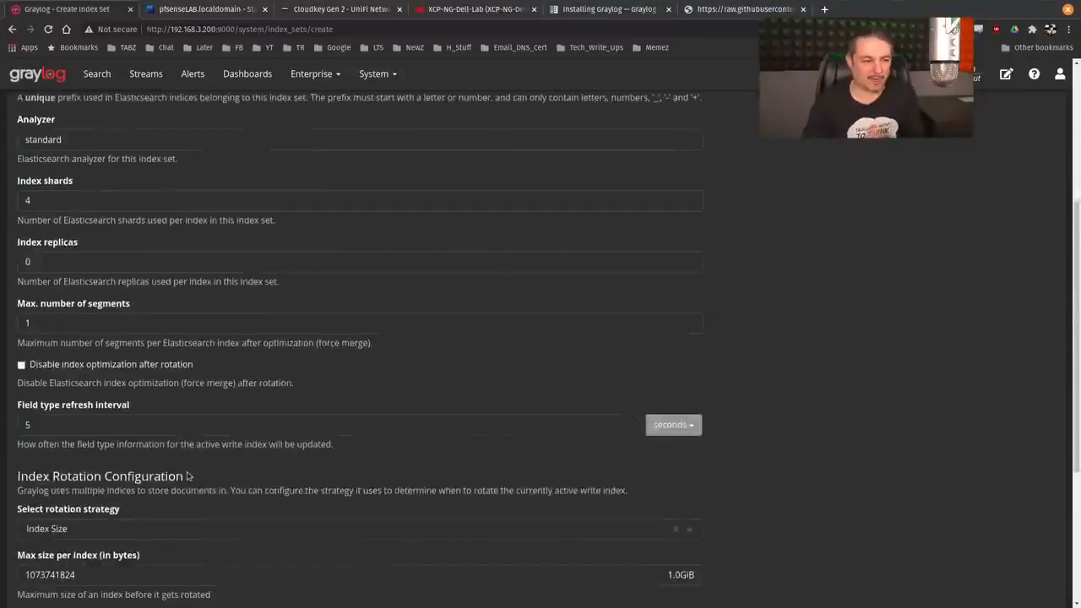
pyautogui.click(34, 522)
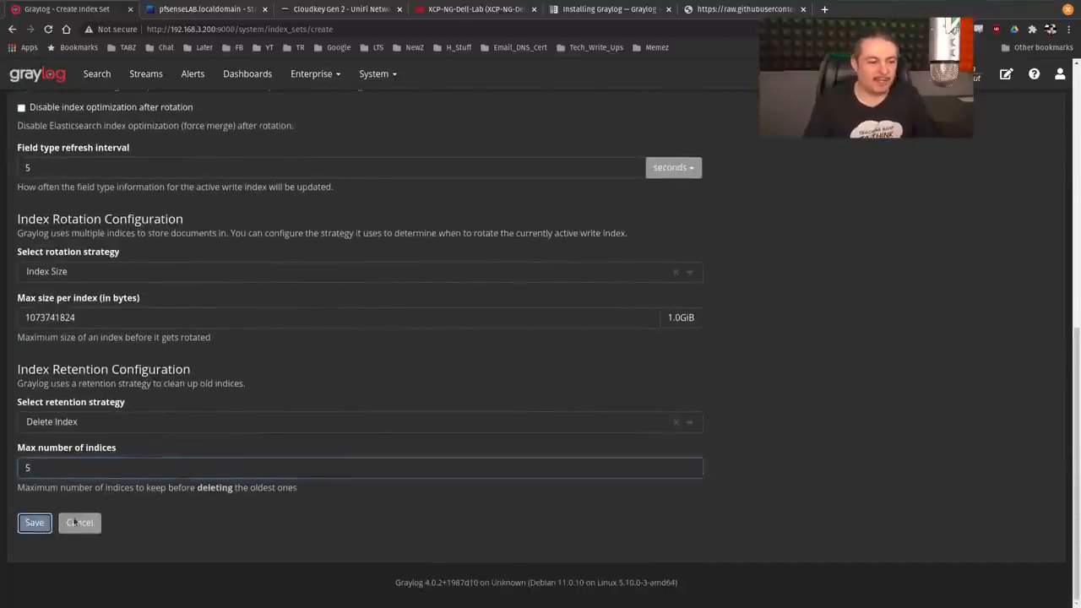
pyautogui.scroll(-5, 488, 252)
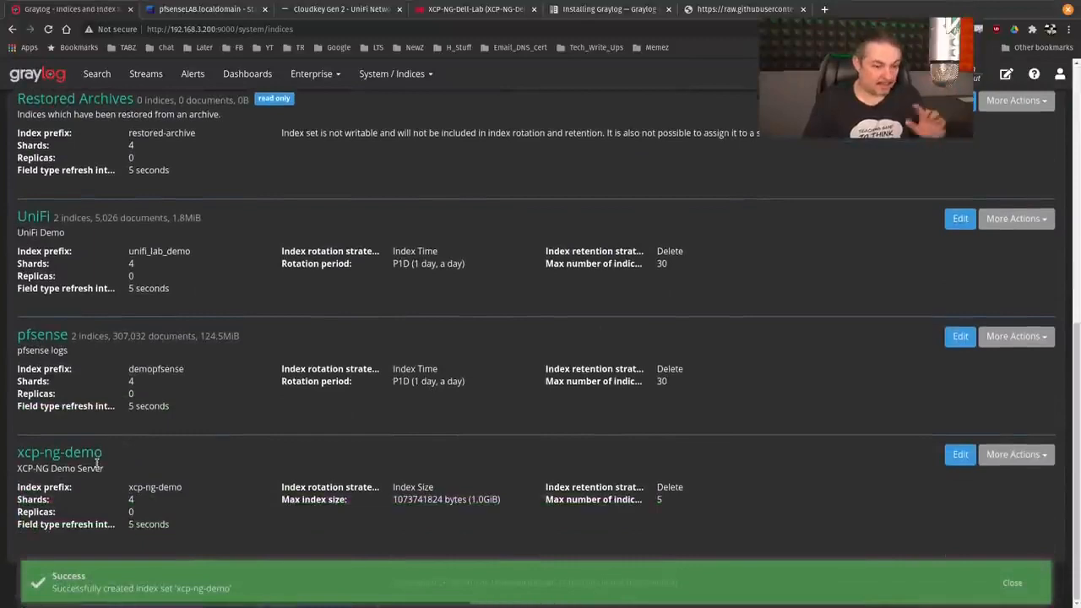
pyautogui.scroll(3, 140, 451)
pyautogui.scroll(3, 140, 452)
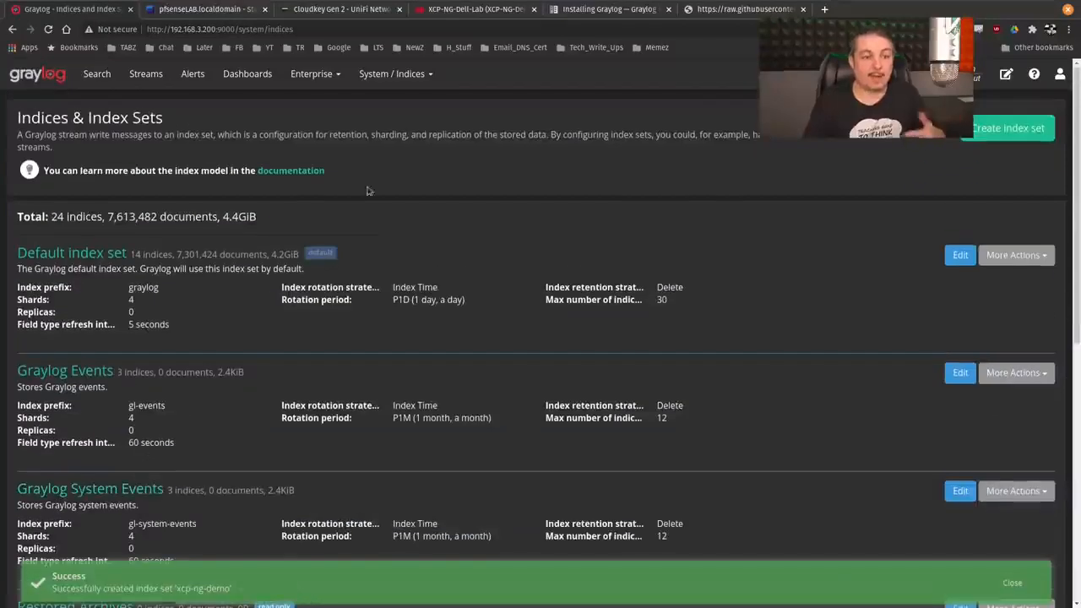
# - Open the Inputs page and look through the input types available for launching, from AWS CloudTrail to Syslog UDP
pyautogui.click(395, 74)
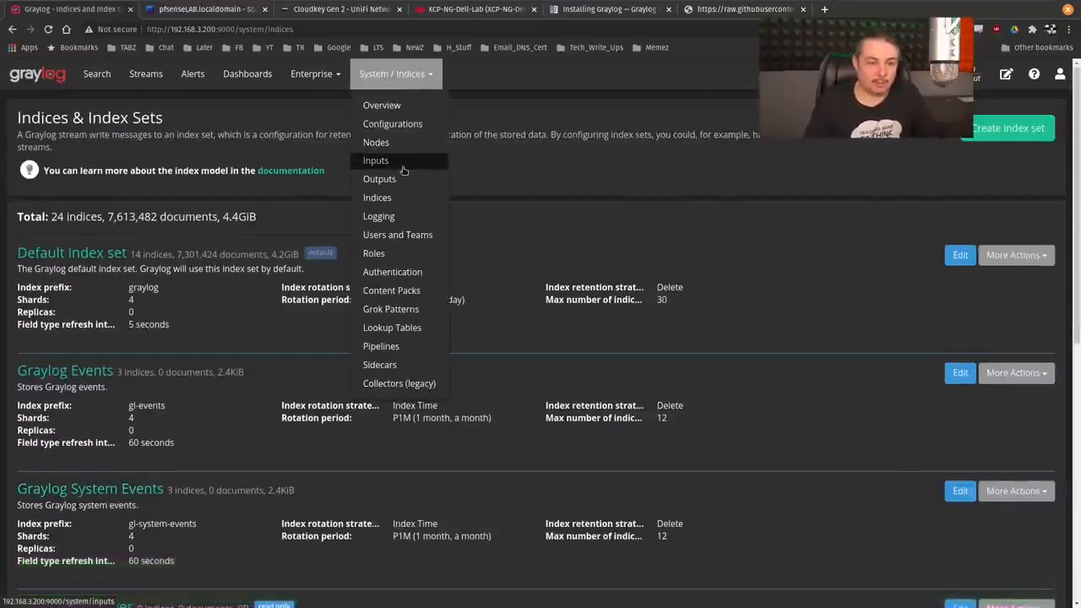
pyautogui.click(403, 171)
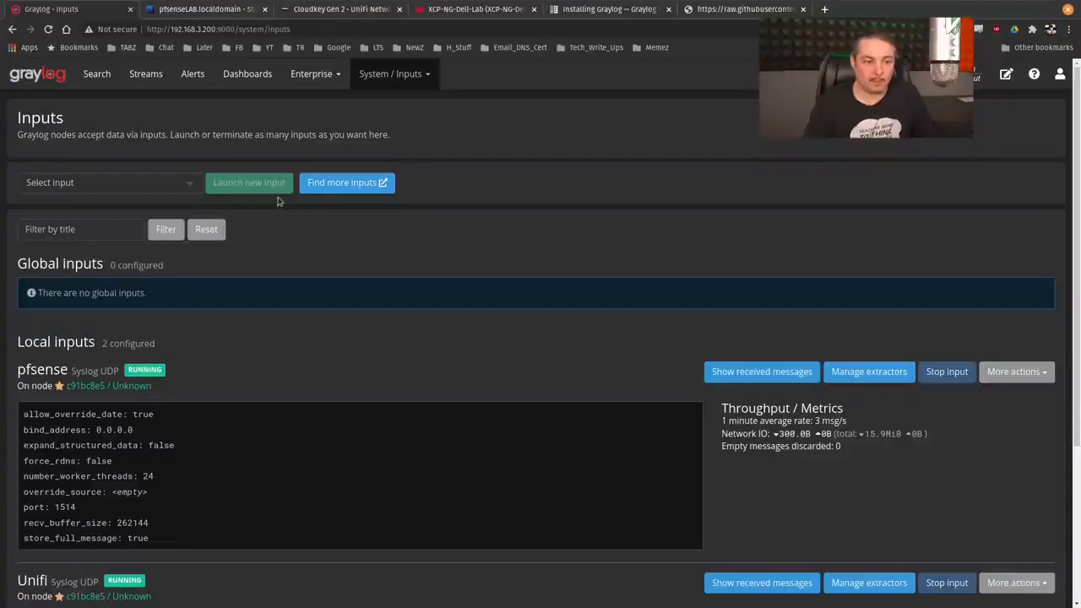
pyautogui.click(173, 183)
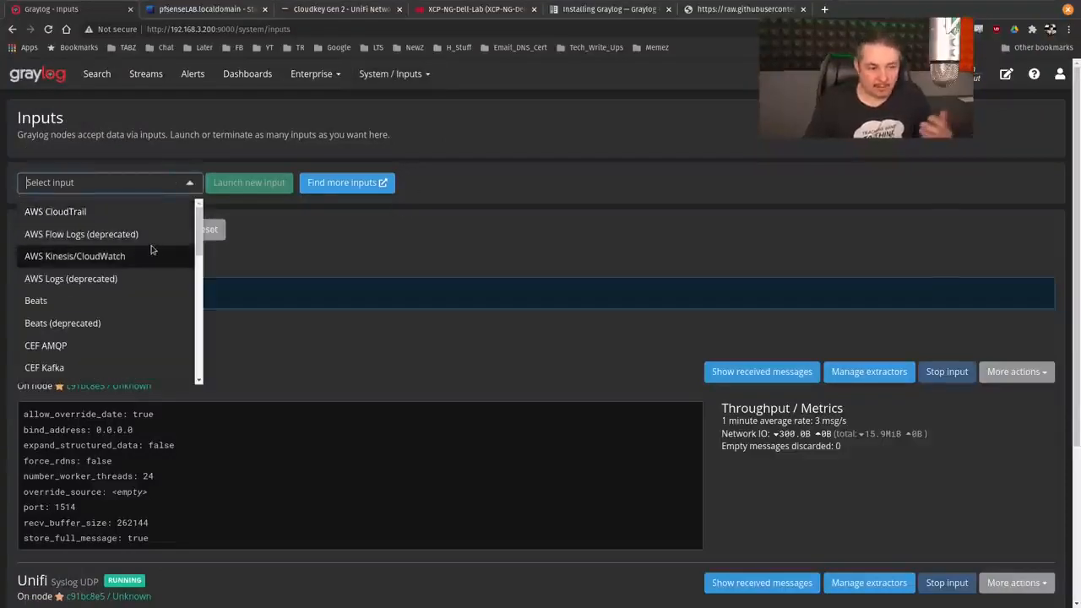
pyautogui.scroll(-10, 152, 250)
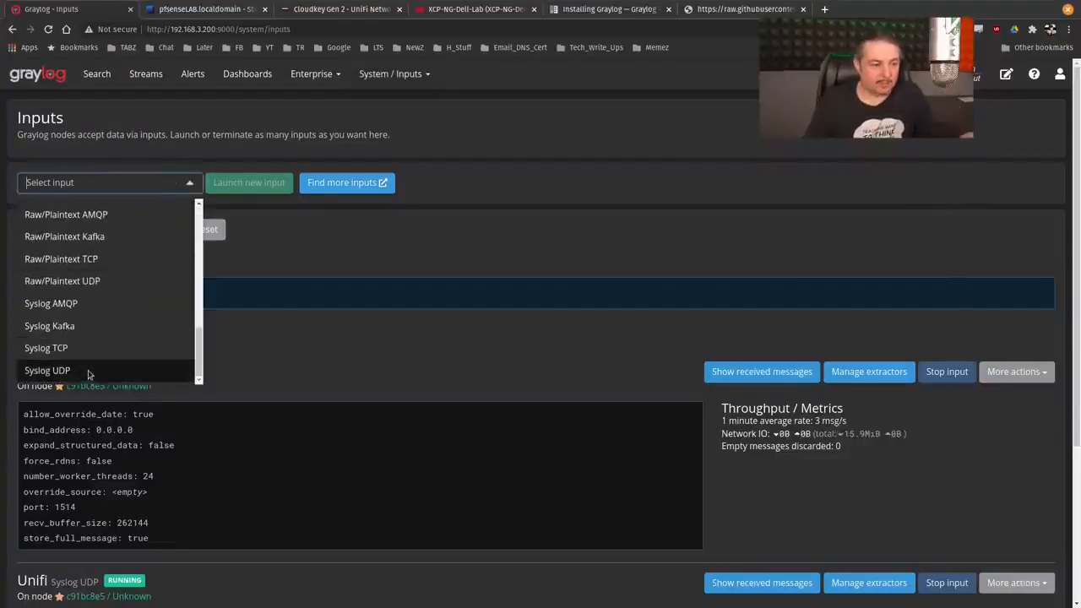
pyautogui.scroll(3, 93, 355)
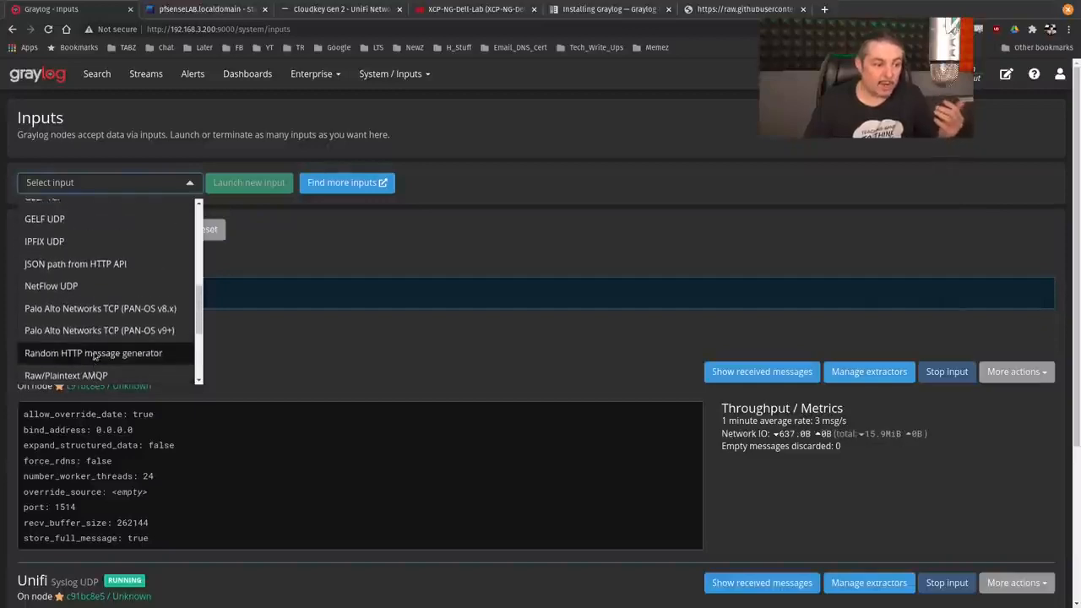
pyautogui.scroll(5, 93, 355)
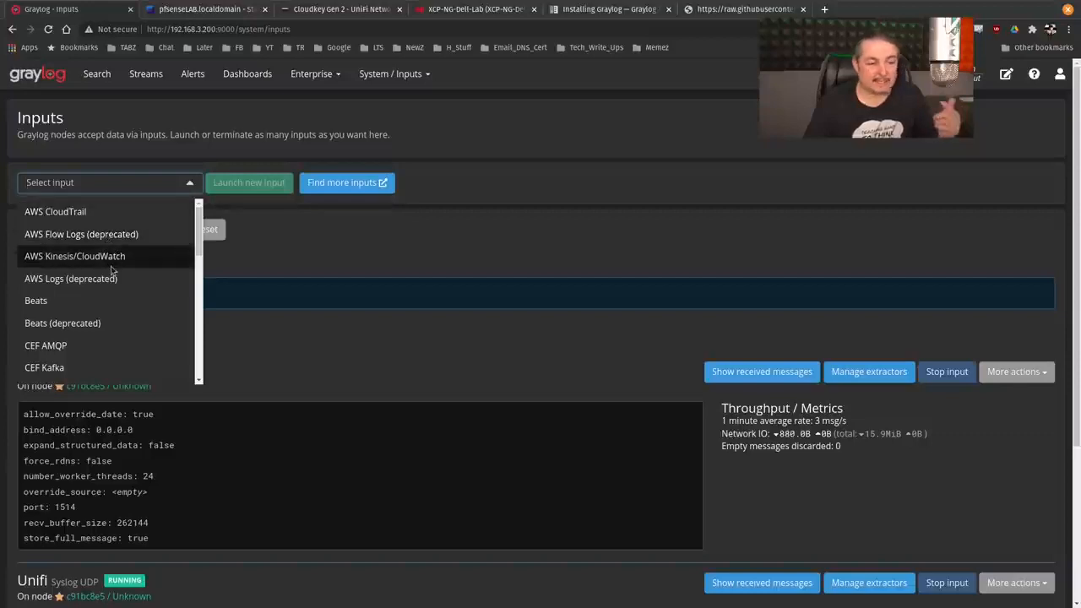
pyautogui.scroll(-1, 111, 277)
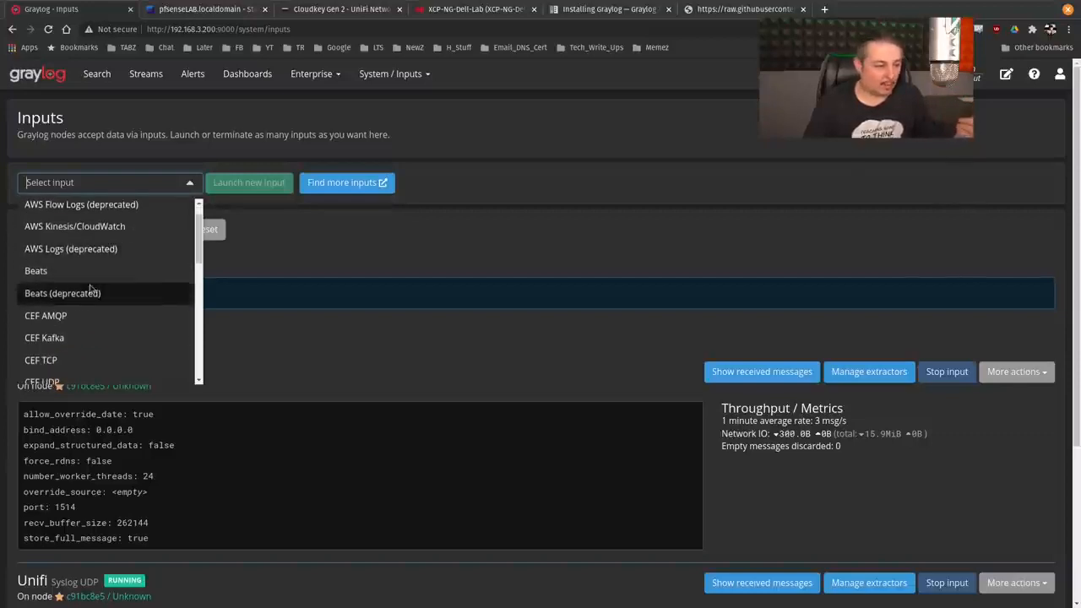
pyautogui.scroll(-10, 98, 299)
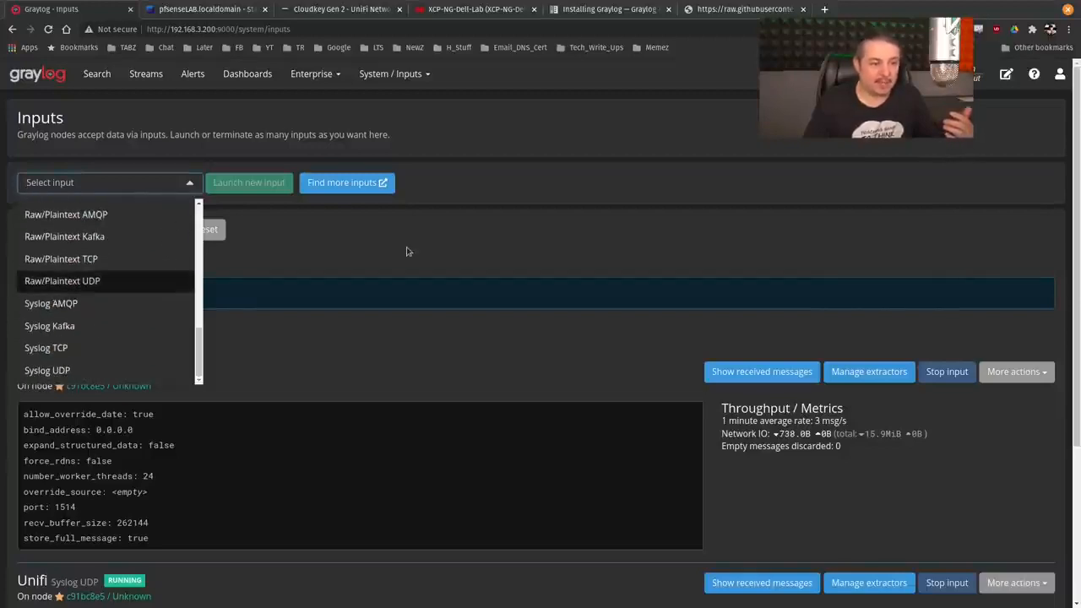
# - Open the Graylog Marketplace for more inputs and browse its plugin add-ons
pyautogui.click(376, 183)
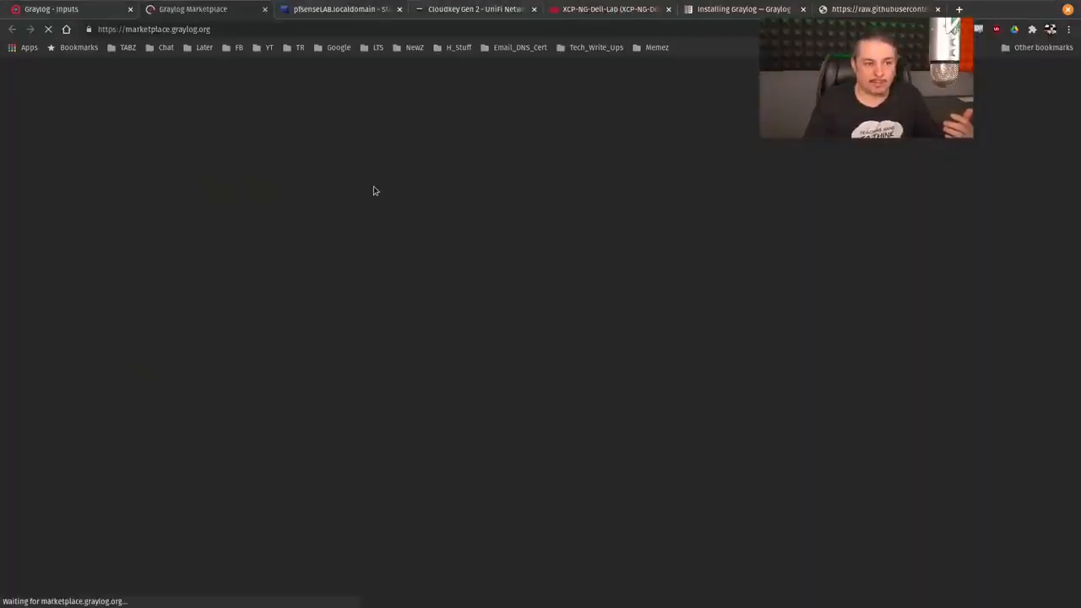
pyautogui.scroll(-3, 463, 296)
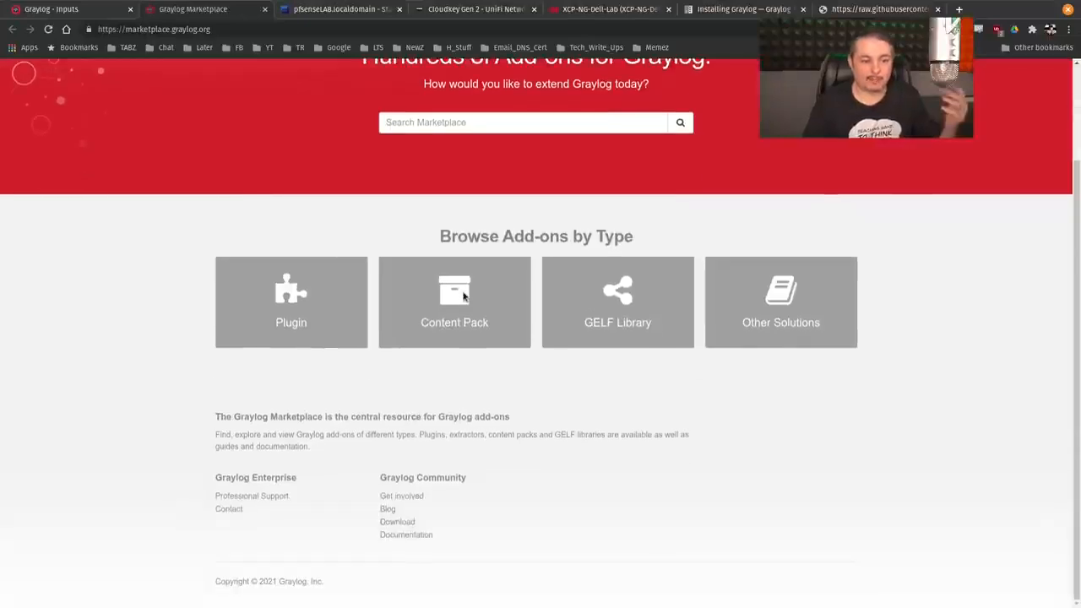
pyautogui.scroll(3, 620, 346)
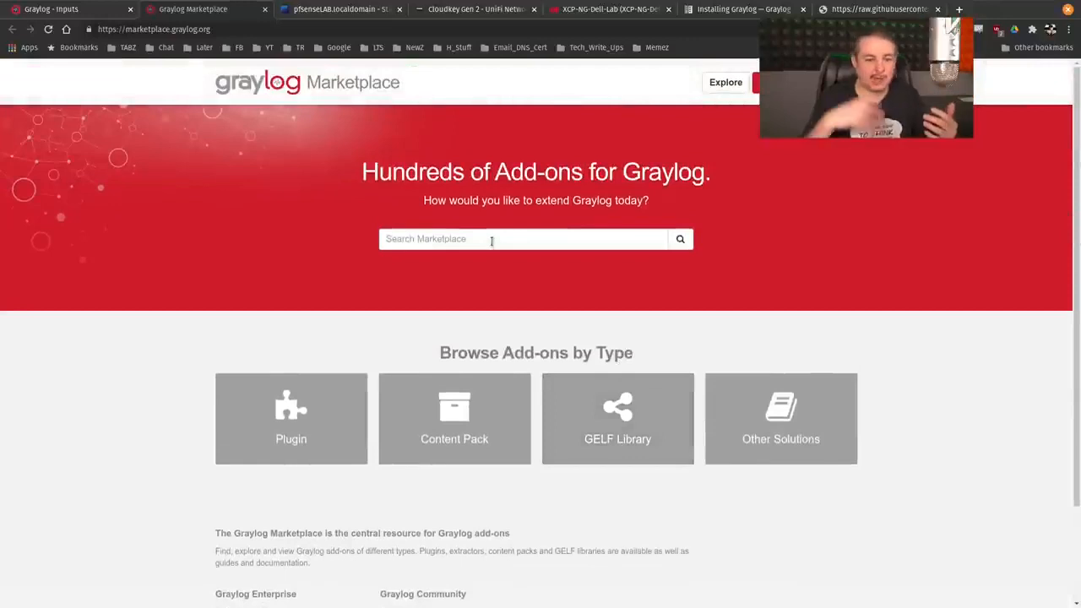
pyautogui.click(326, 427)
pyautogui.scroll(-4, 533, 301)
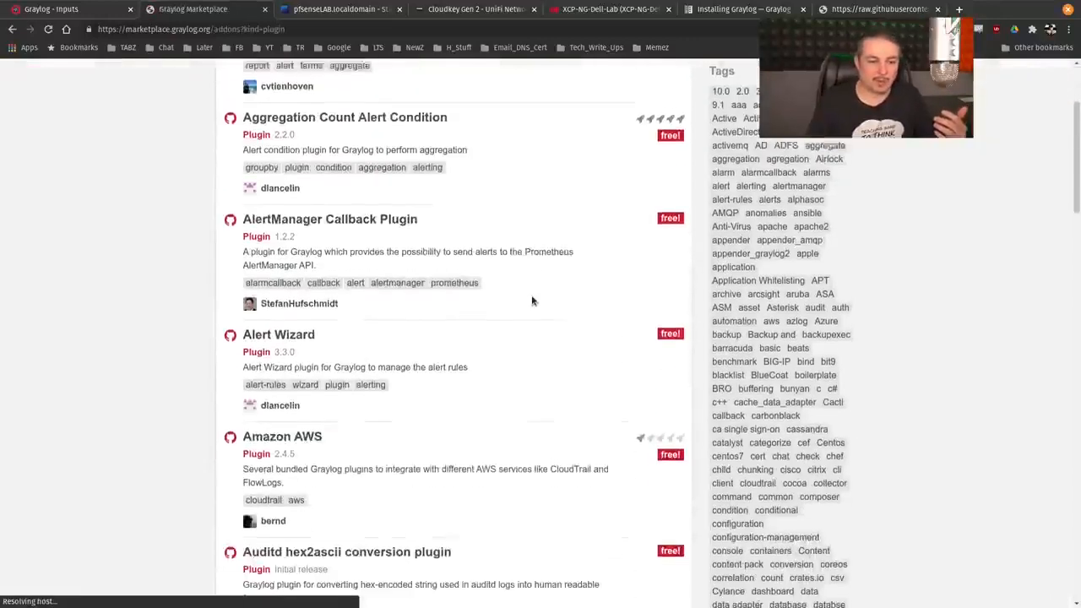
pyautogui.scroll(4, 533, 301)
# - Search the Graylog Marketplace for palo
pyautogui.click(513, 88)
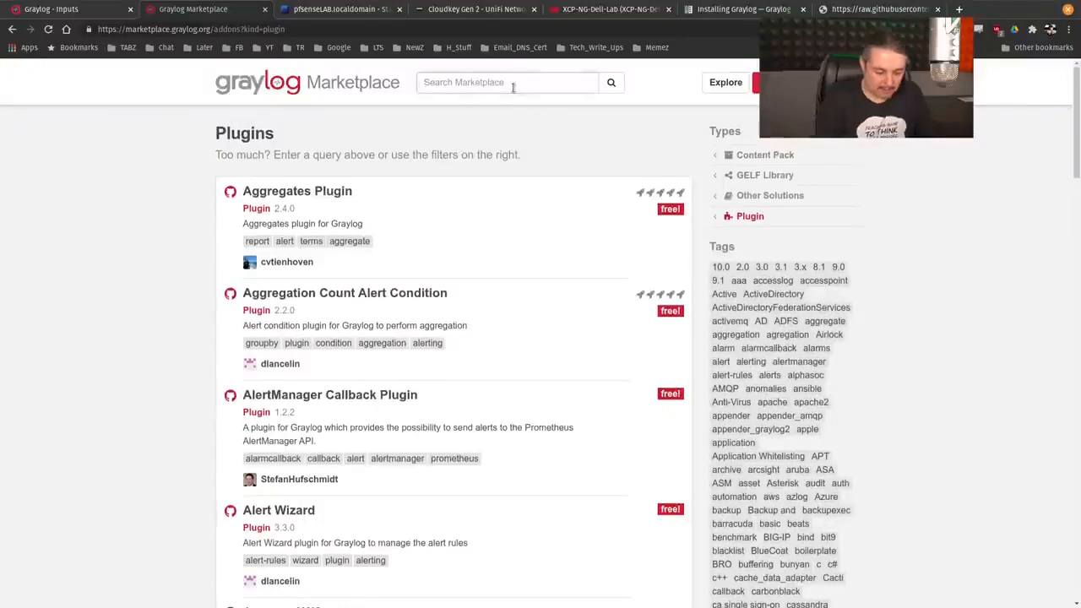
pyautogui.write('palol al')
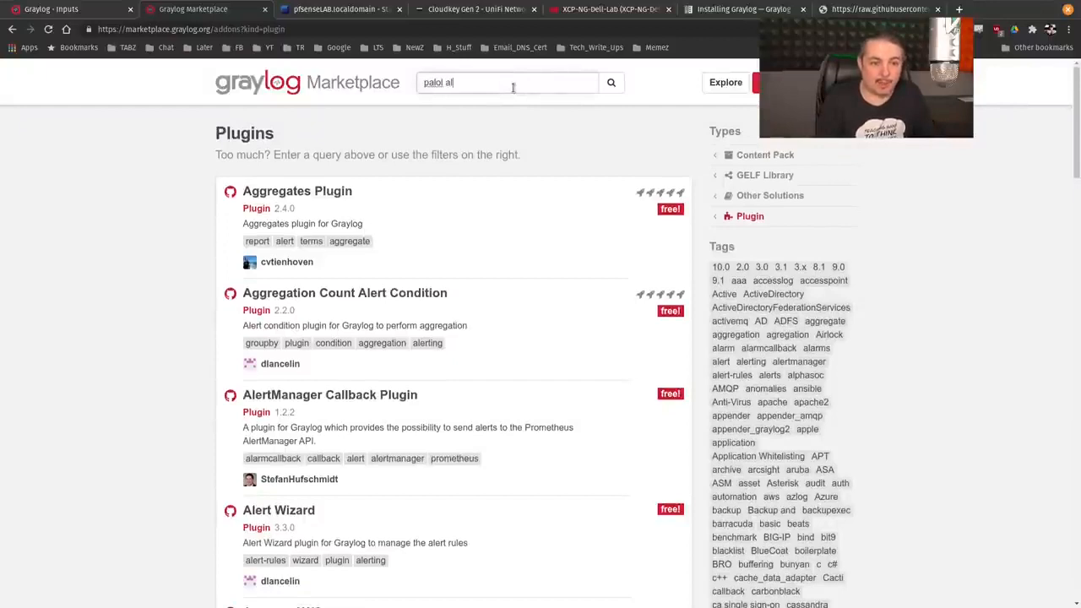
pyautogui.press('Return')
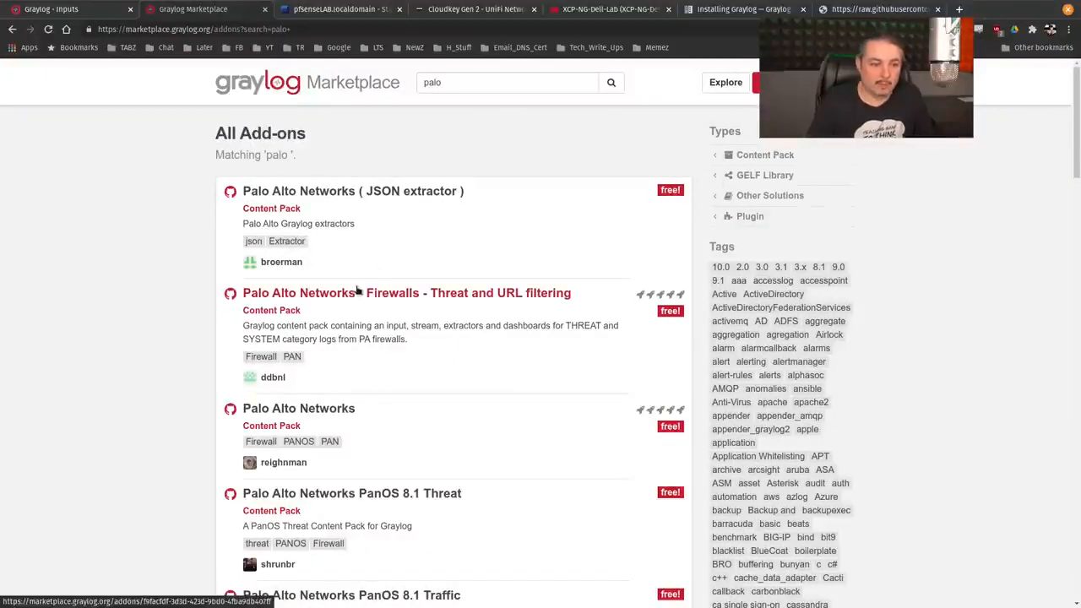
# - Inspect the content_pack.json of the Palo Alto Networks - Firewalls - Threat and URL filtering add-on, and return to the palo search results
pyautogui.click(361, 292)
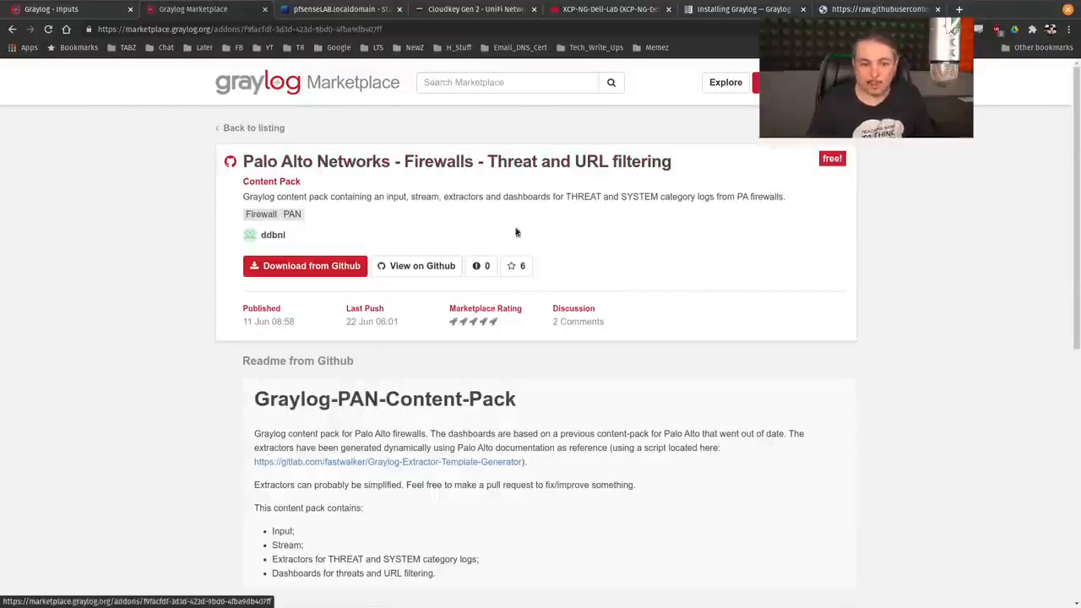
pyautogui.click(337, 276)
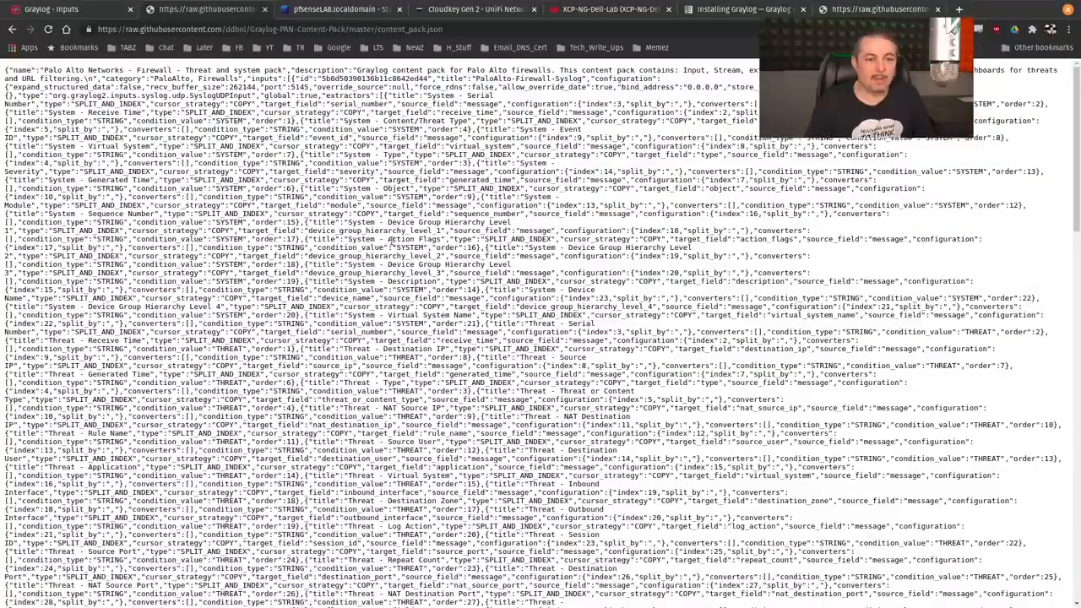
pyautogui.moveTo(372, 196); pyautogui.dragTo(375, 239)
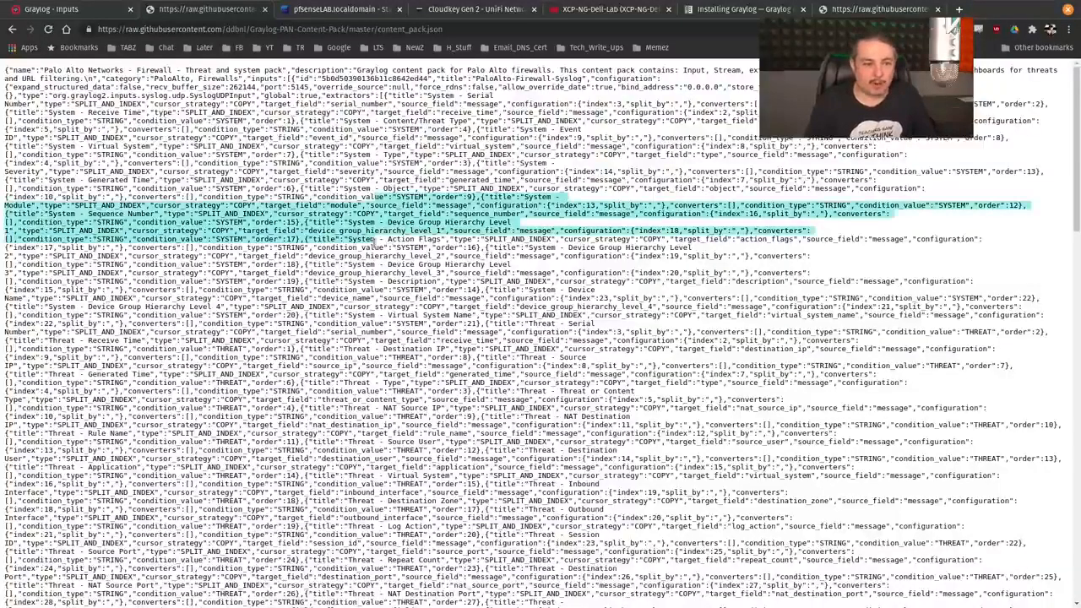
pyautogui.click(12, 28)
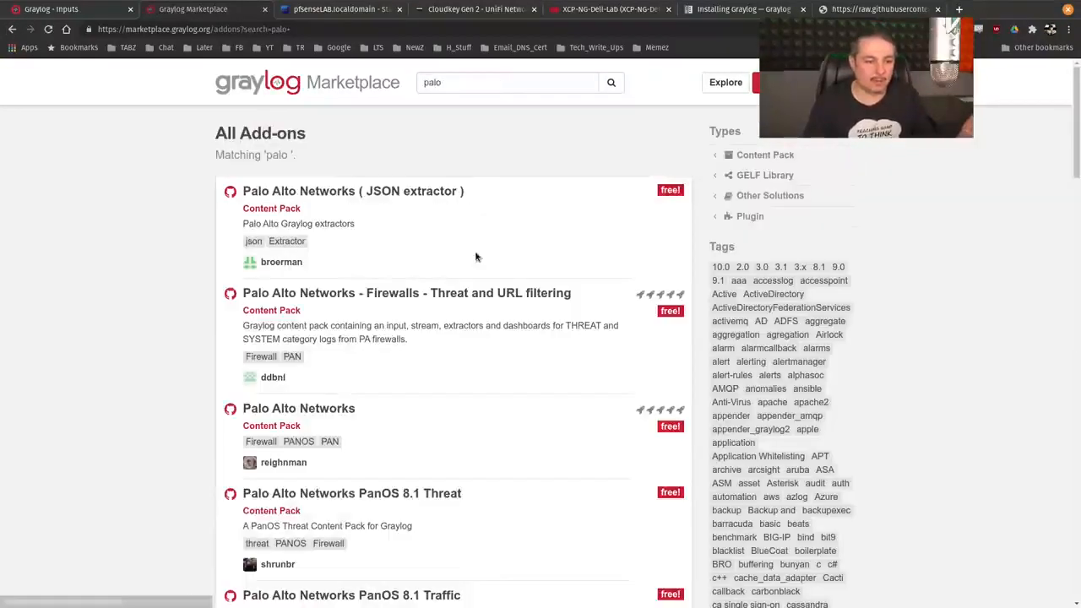
pyautogui.scroll(-3, 469, 288)
pyautogui.scroll(-3, 475, 301)
pyautogui.scroll(6, 475, 301)
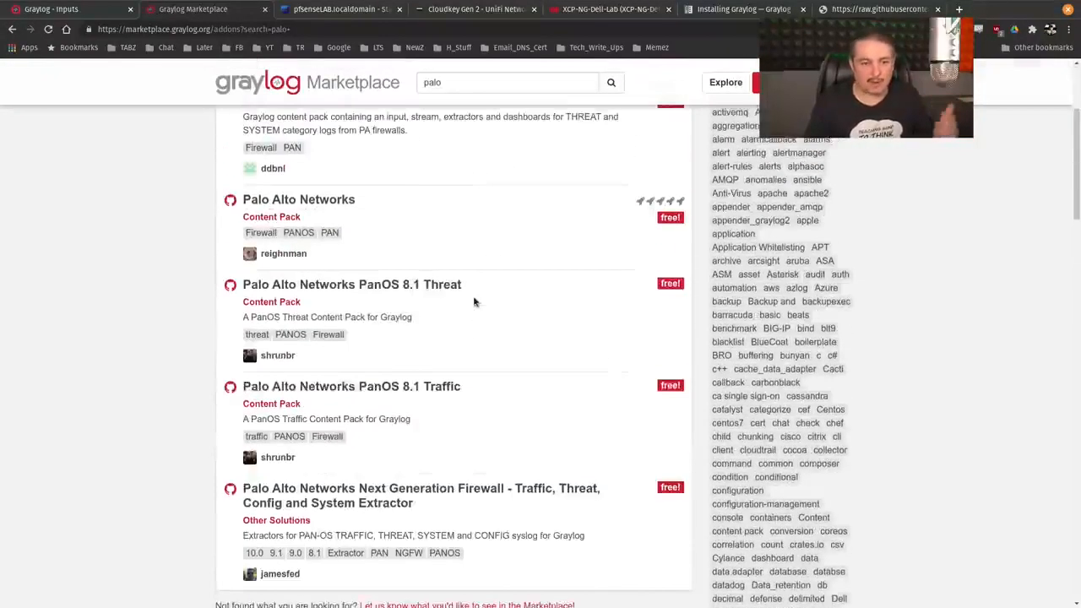
# - Search the Graylog Marketplace for pfsense, look through the matching add-ons, and close the Marketplace
pyautogui.doubleClick(466, 84)
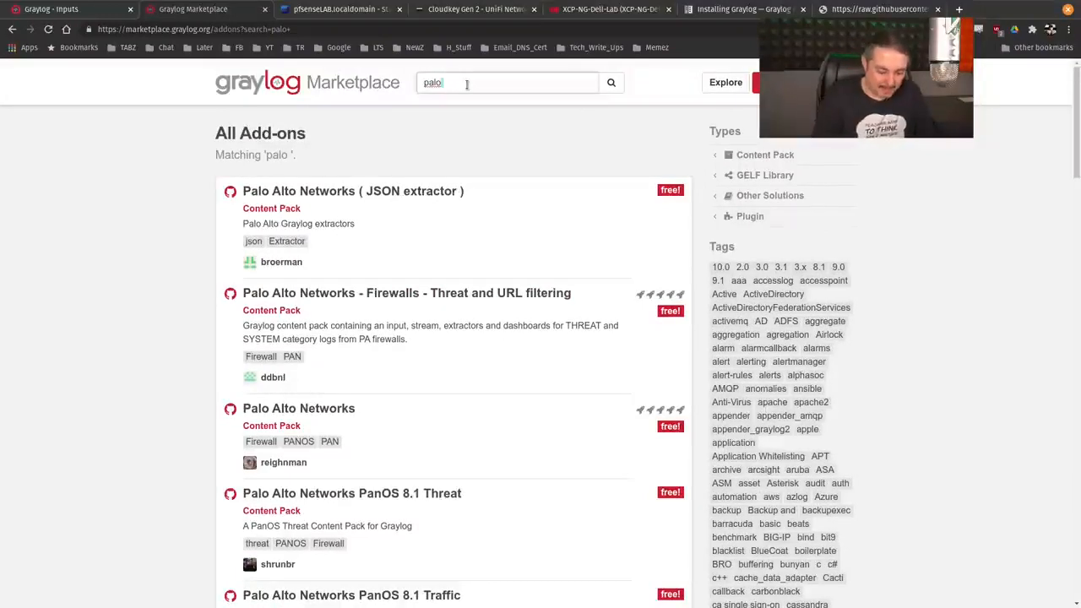
pyautogui.press('BackSpace')
pyautogui.press('BackSpace')
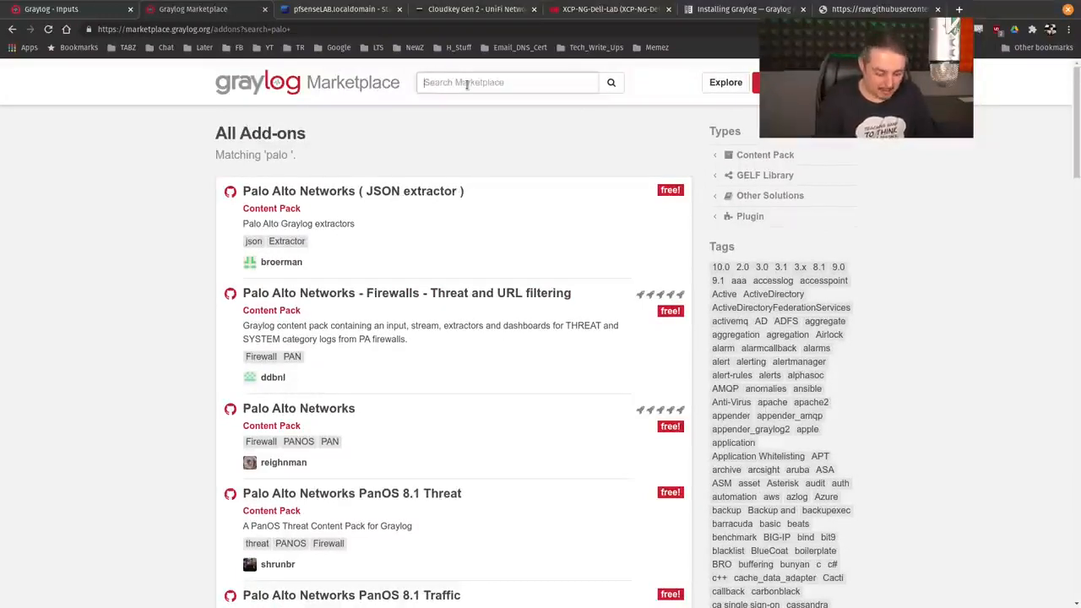
pyautogui.write('pfsense')
pyautogui.press('Return')
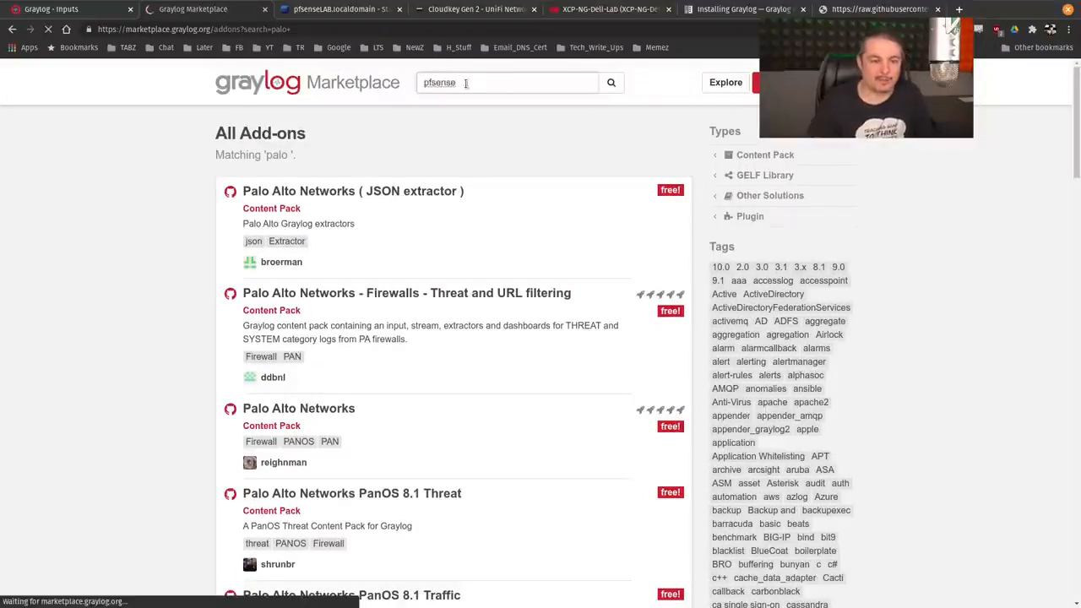
pyautogui.scroll(-3, 502, 205)
pyautogui.scroll(-7, 502, 205)
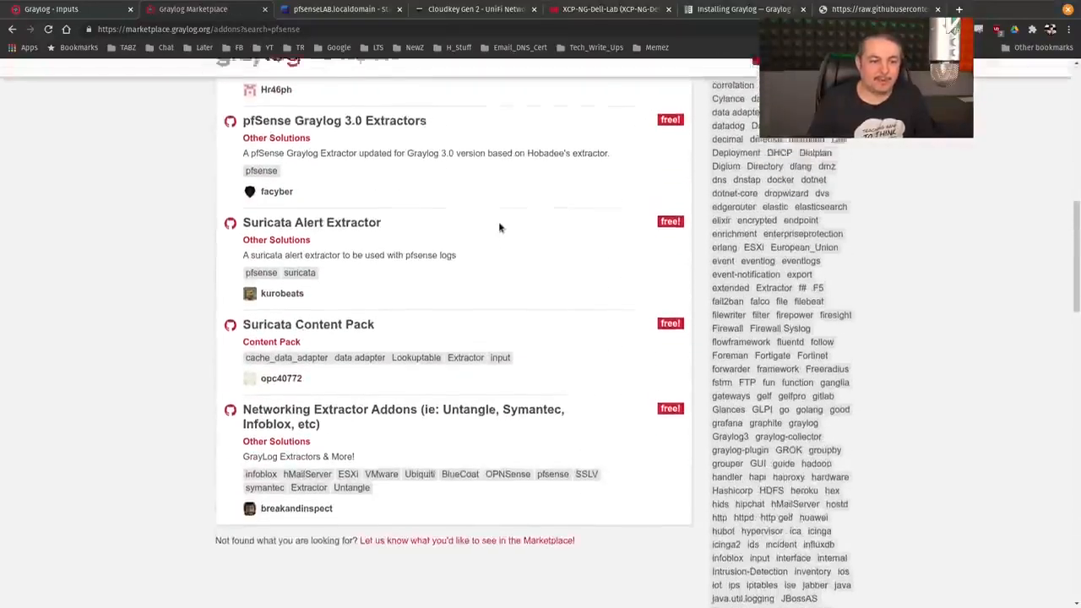
pyautogui.scroll(3, 498, 221)
pyautogui.scroll(6, 499, 226)
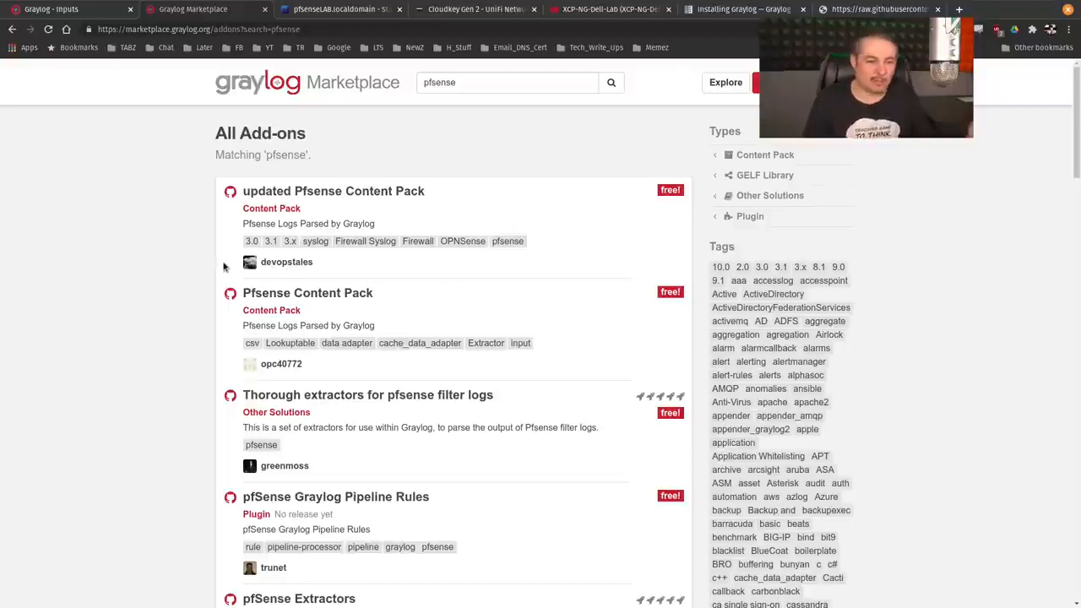
pyautogui.scroll(-3, 224, 267)
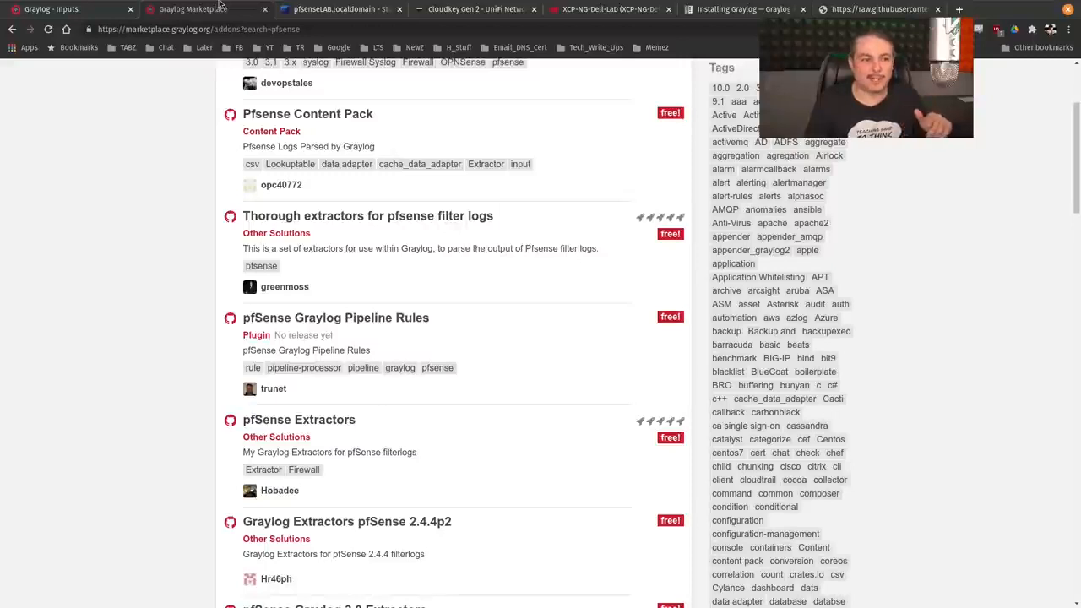
pyautogui.middleClick(220, 6)
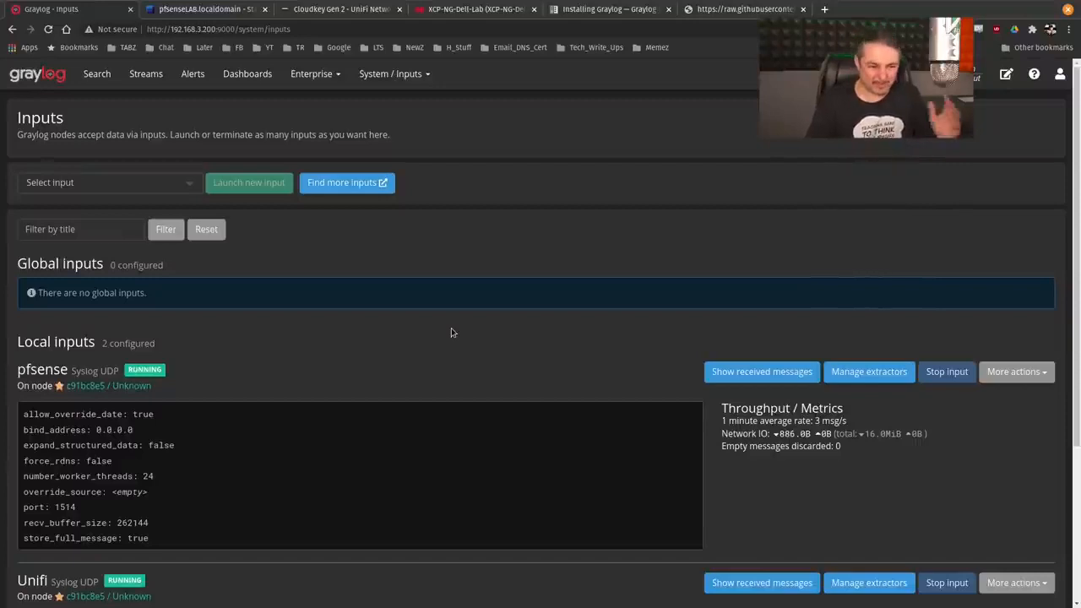
# - Start launching a new Syslog UDP input and title it XCP_NG_Demo
pyautogui.click(151, 187)
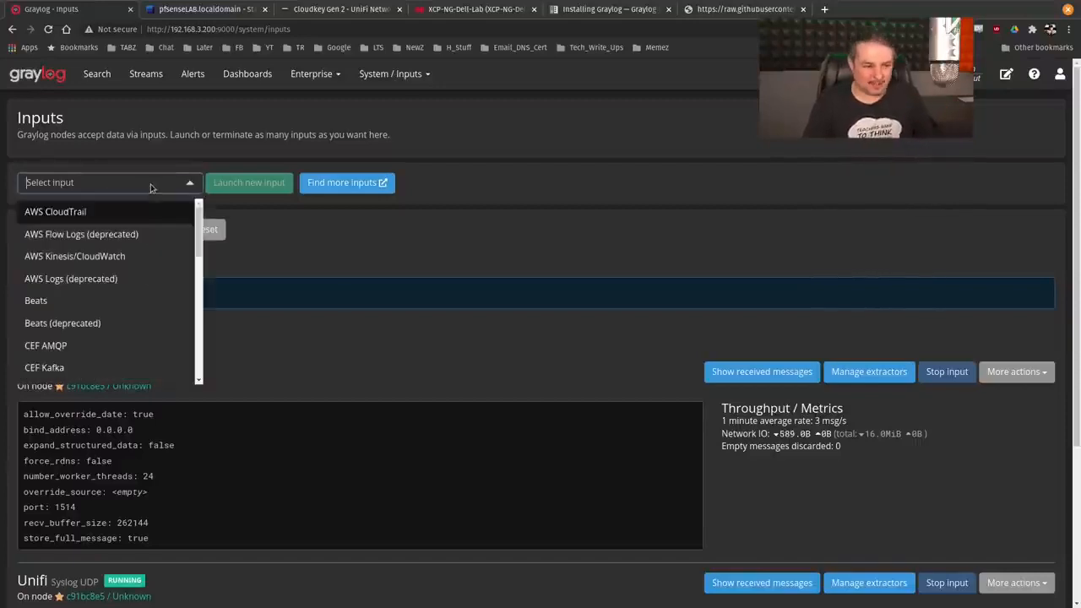
pyautogui.scroll(-8, 150, 271)
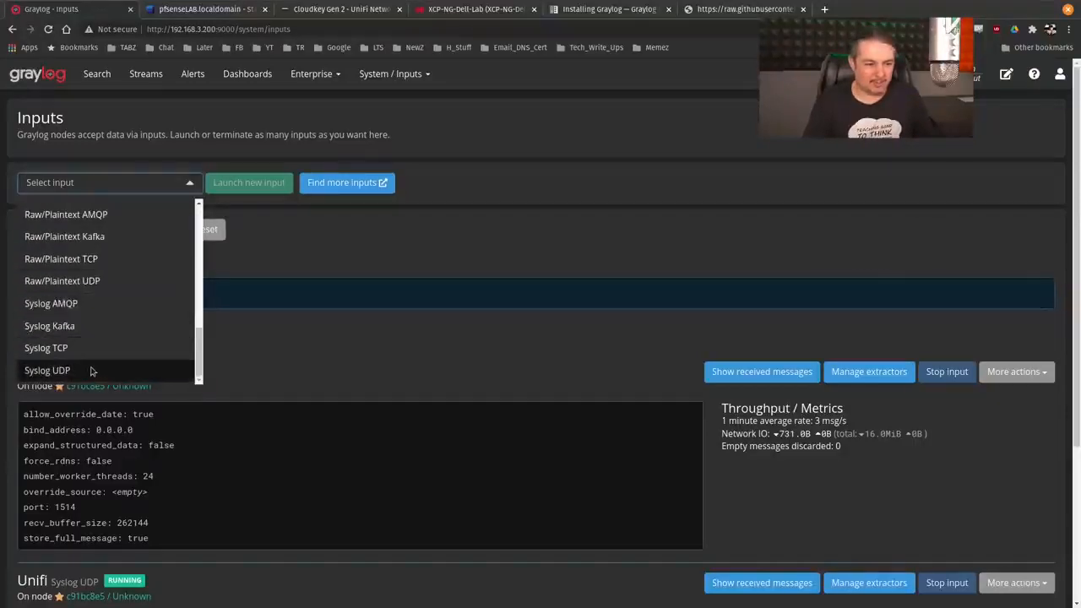
pyautogui.click(92, 372)
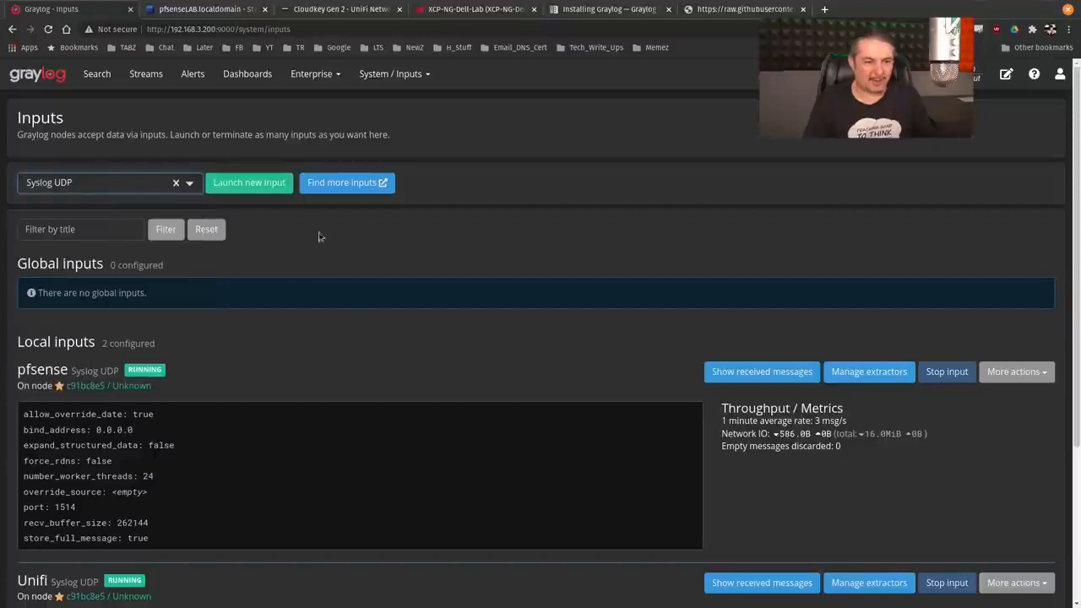
pyautogui.click(250, 185)
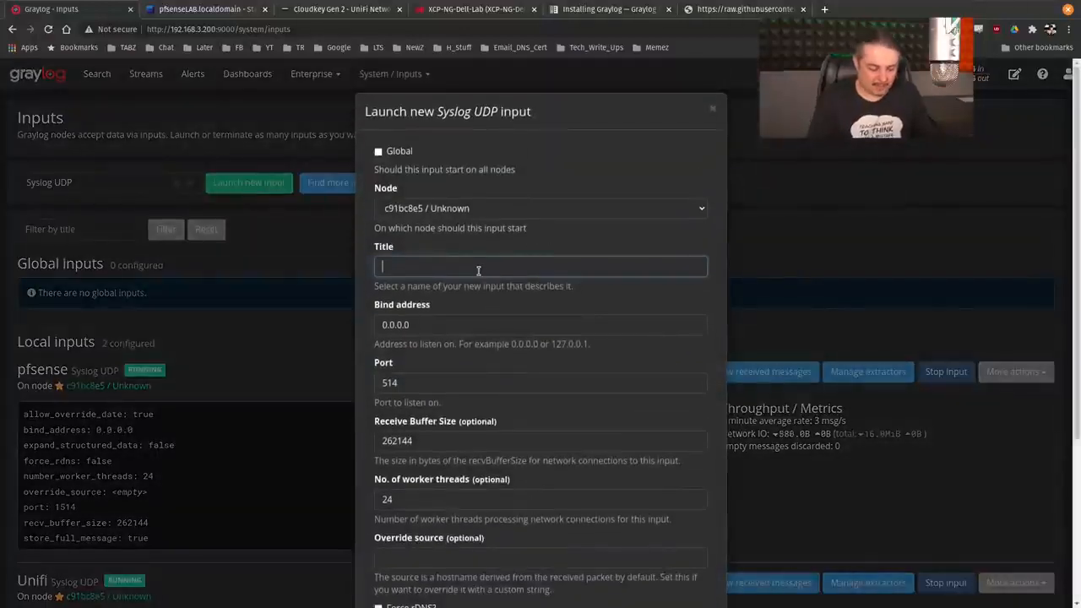
pyautogui.write('XCP_NG_Demo')
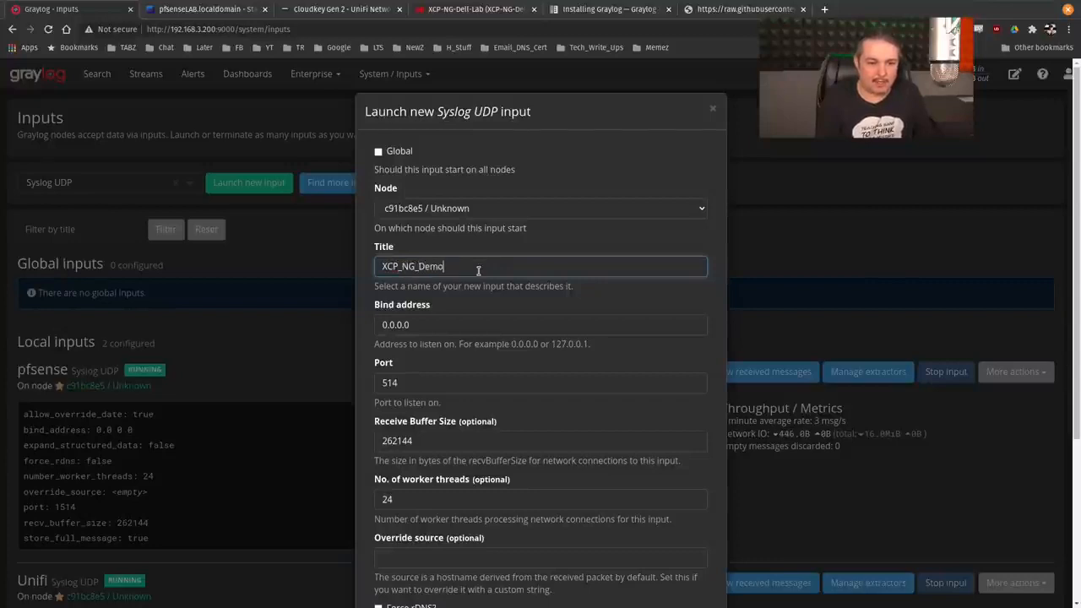
# - Set the new input's port to 1566 and enable storing the full message
pyautogui.scroll(-2, 486, 277)
pyautogui.doubleClick(436, 198)
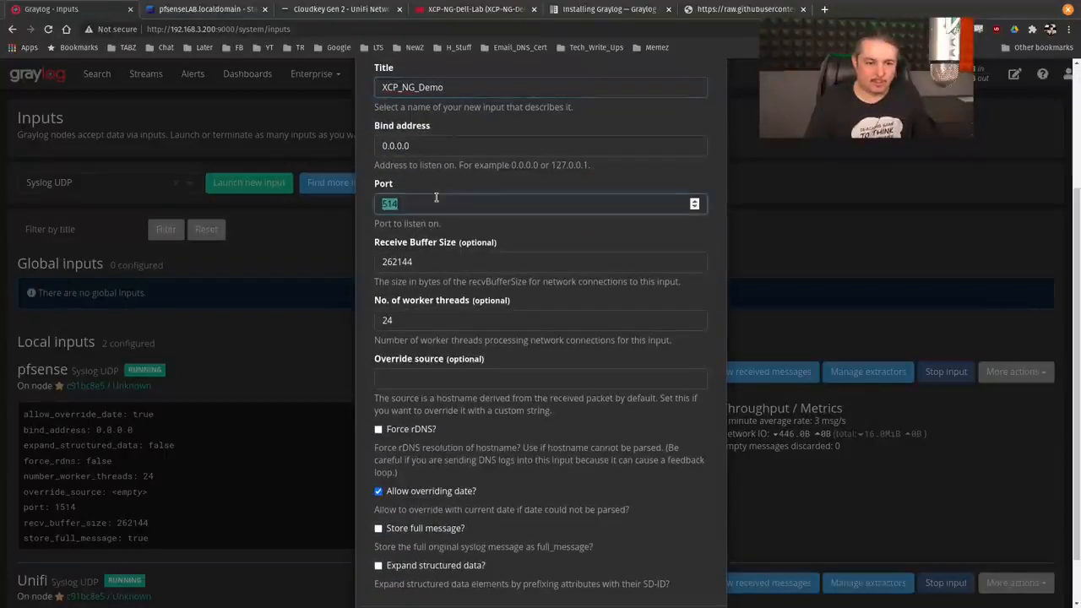
pyautogui.write('1566')
pyautogui.doubleClick(435, 198)
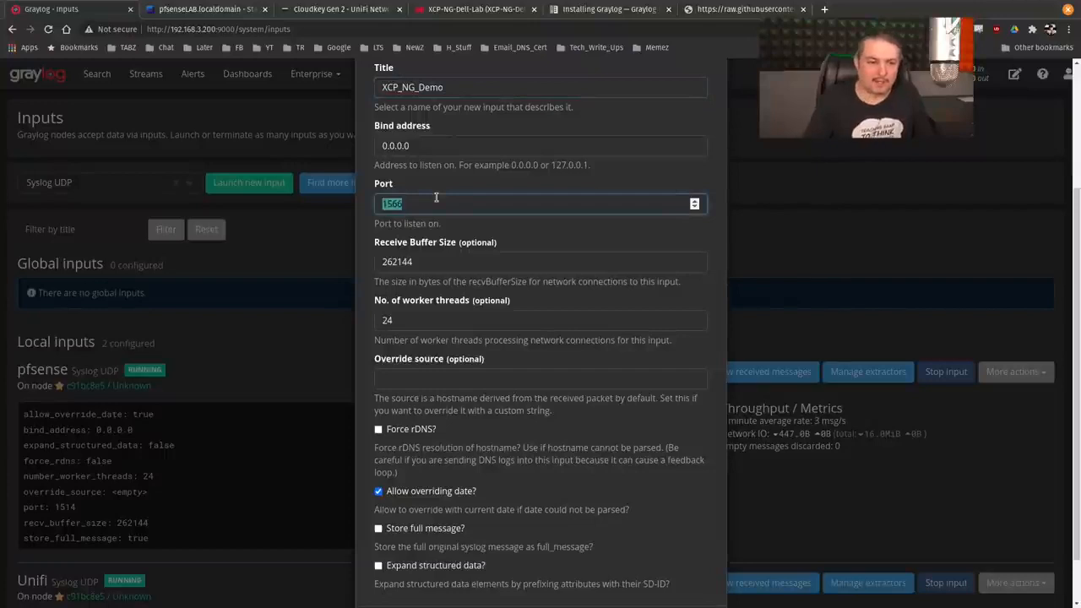
pyautogui.scroll(-1, 497, 272)
pyautogui.click(413, 471)
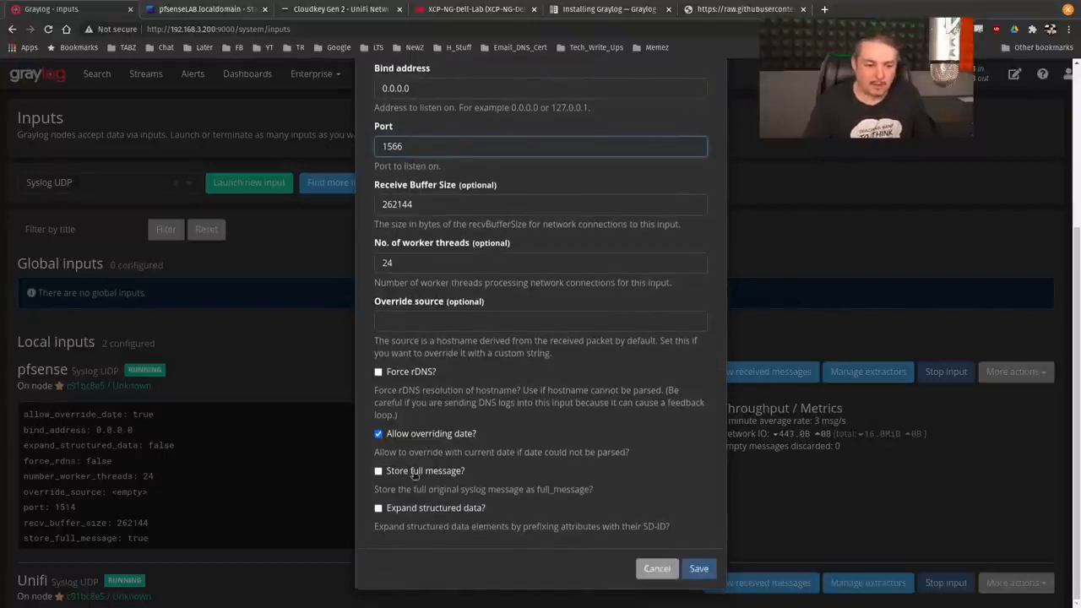
# - Review the XCP_NG_Demo input's settings, save it, and check its entry among the local inputs
pyautogui.scroll(1, 476, 405)
pyautogui.scroll(2, 476, 405)
pyautogui.scroll(-1, 461, 204)
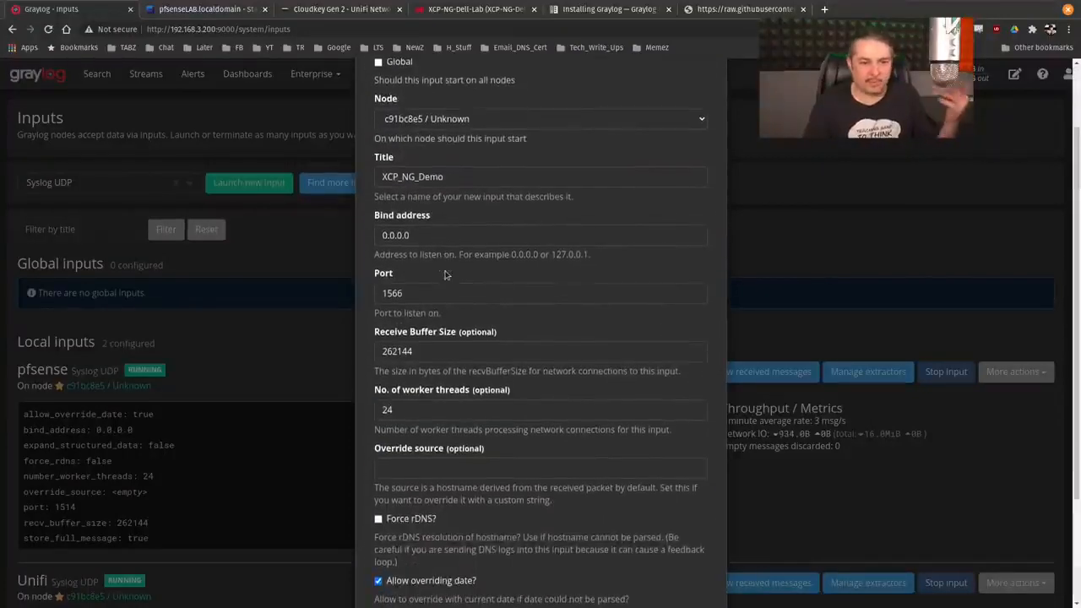
pyautogui.scroll(-1, 486, 295)
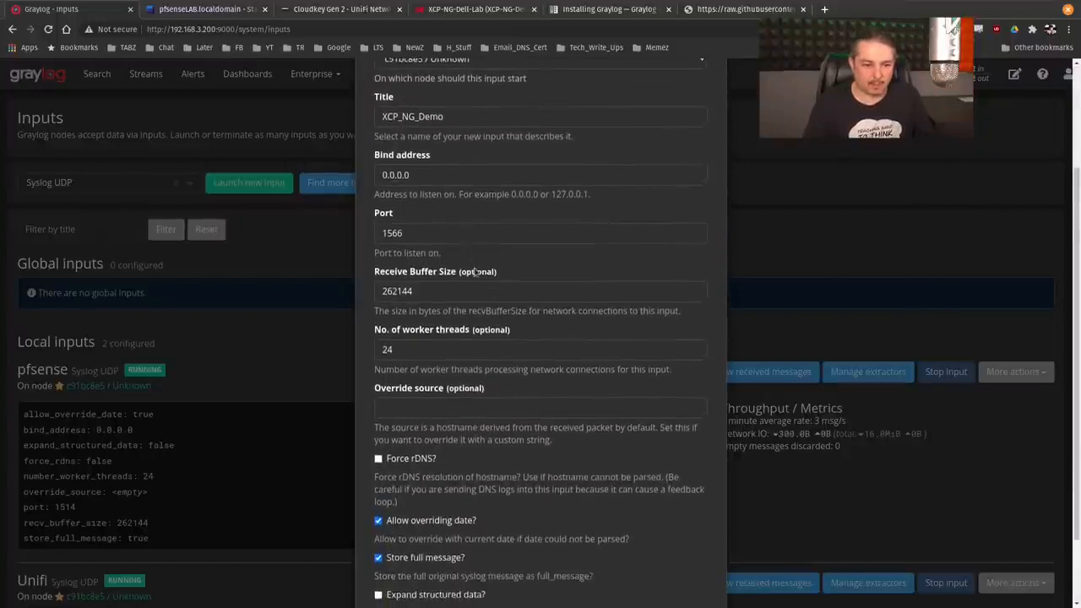
pyautogui.scroll(-2, 475, 270)
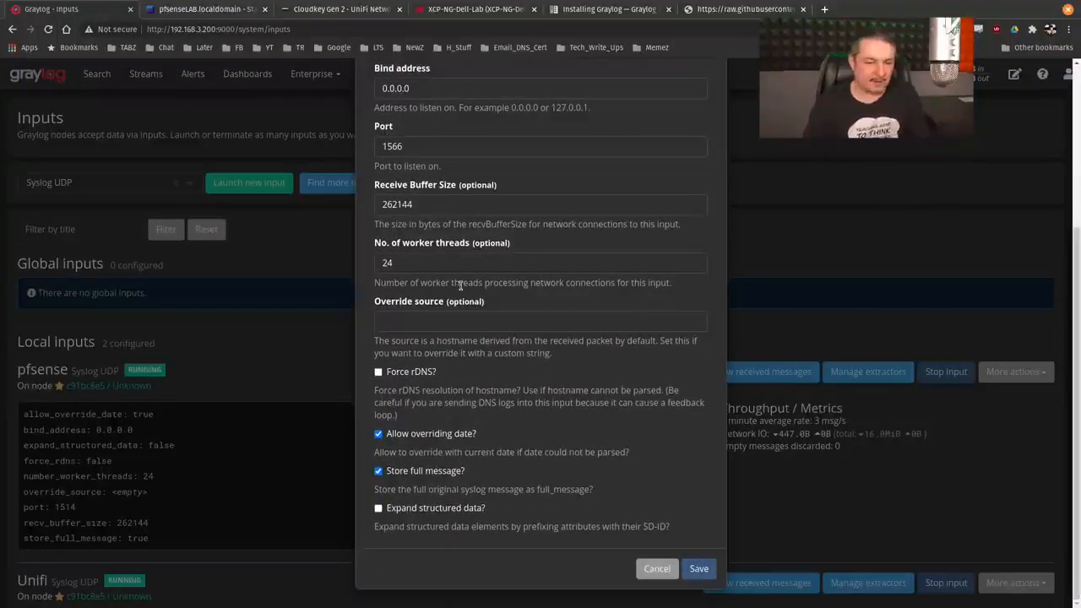
pyautogui.click(715, 572)
pyautogui.scroll(-5, 344, 331)
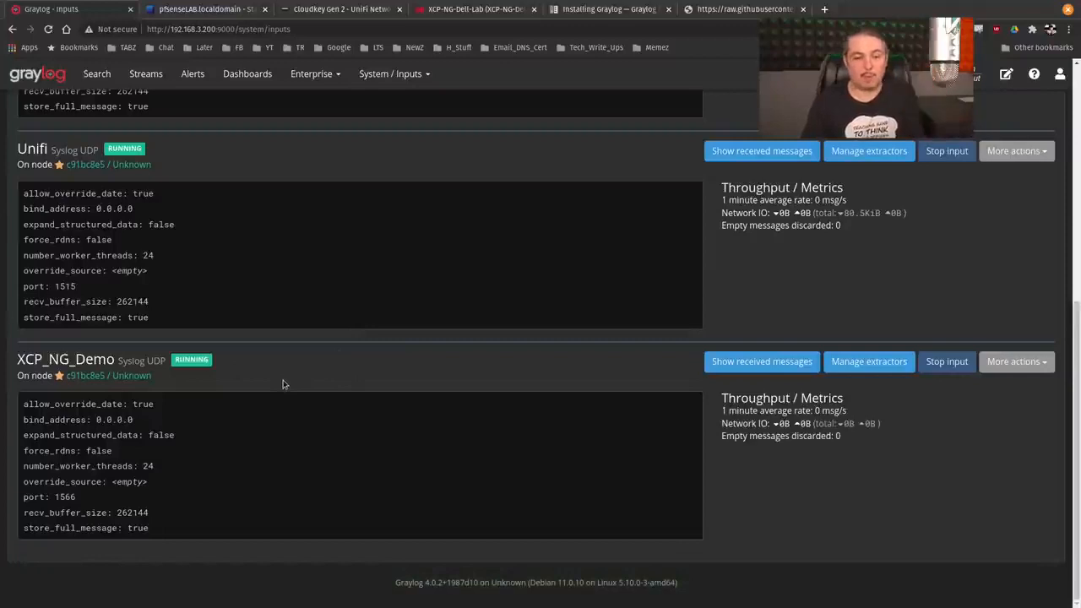
pyautogui.scroll(5, 283, 384)
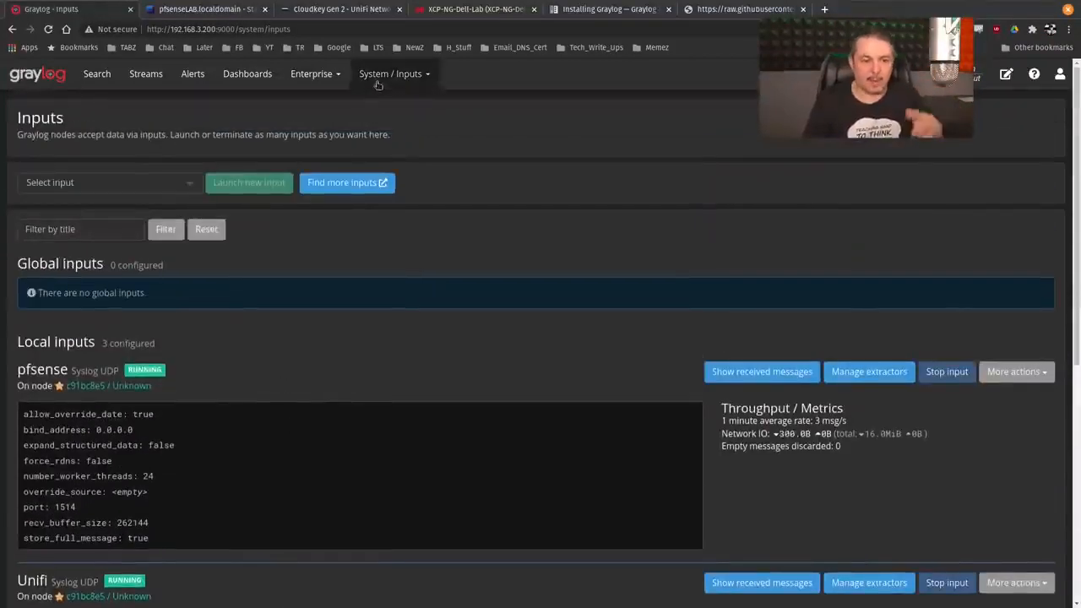
pyautogui.click(382, 76)
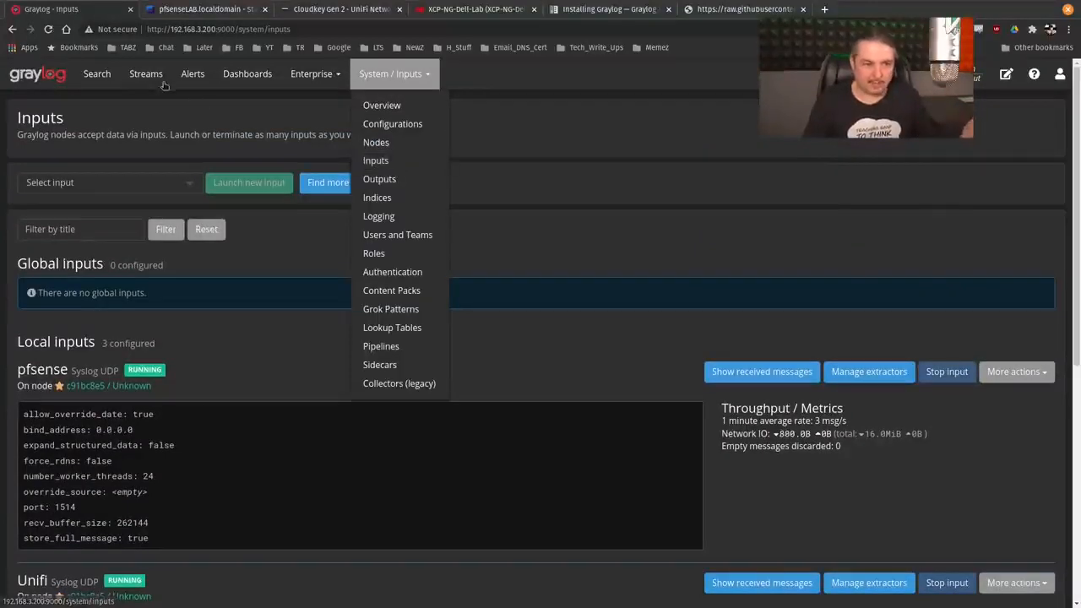
pyautogui.click(301, 340)
# - Show the XCP_NG_Demo input's received messages in a separate browser tab and copy the gl2_source_input ID from the search query
pyautogui.scroll(-5, 333, 345)
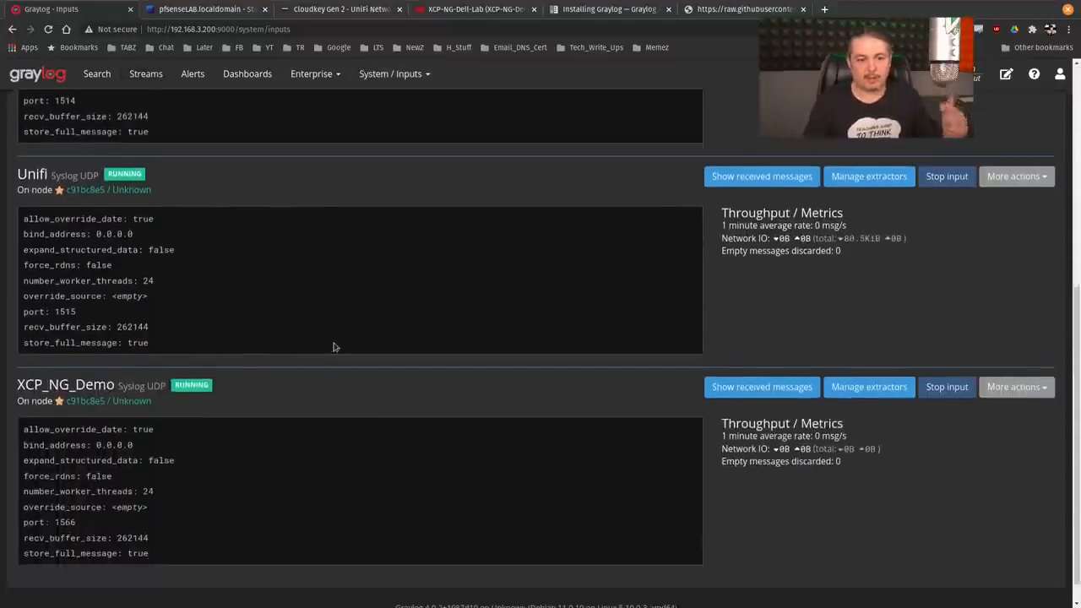
pyautogui.middleClick(760, 362)
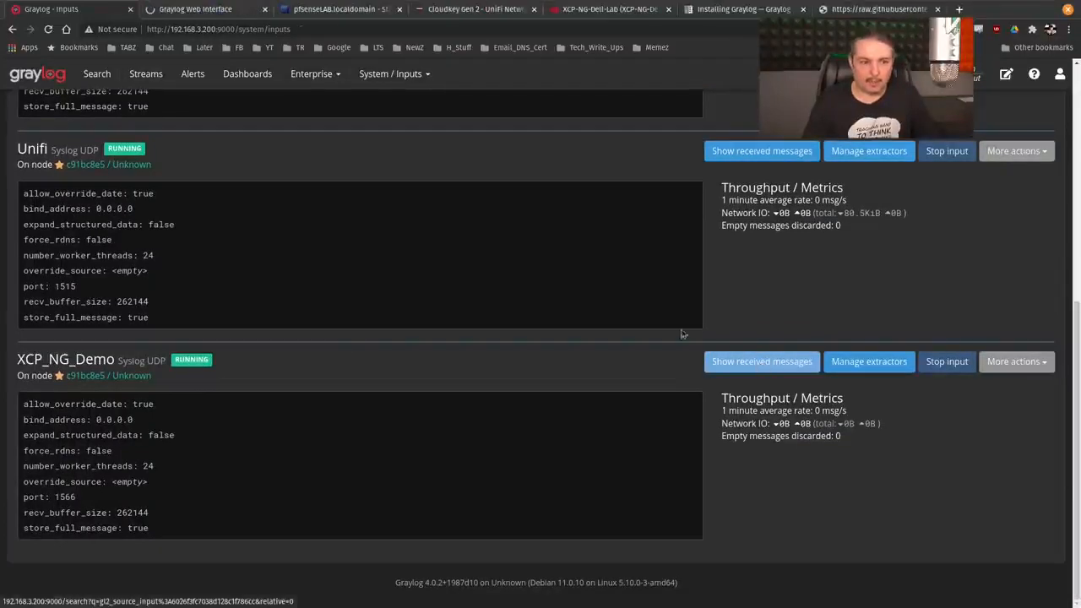
pyautogui.scroll(6, 265, 254)
pyautogui.click(180, 6)
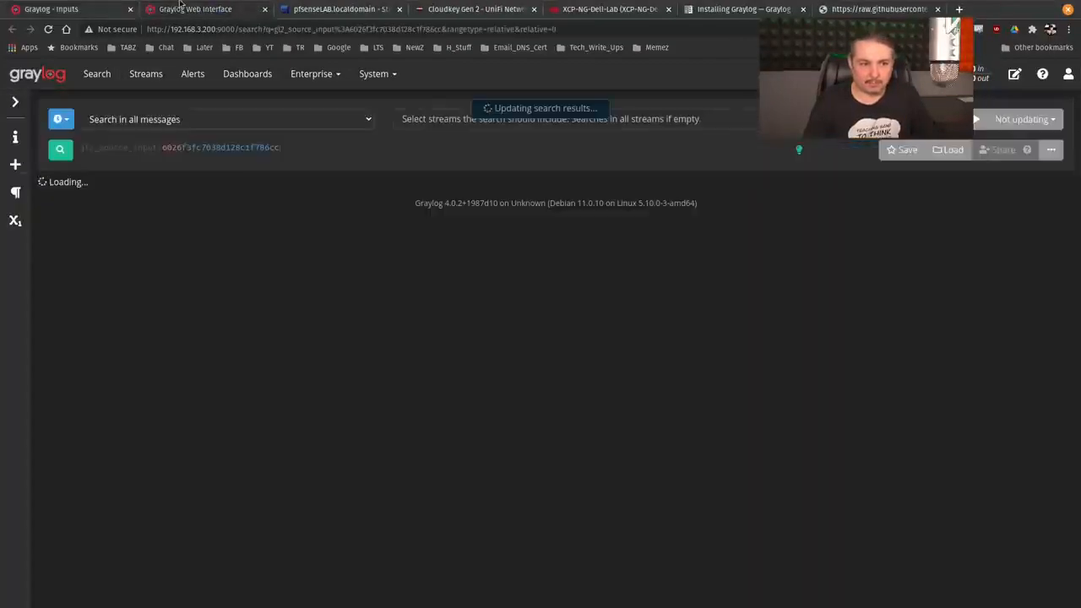
pyautogui.scroll(5, 170, 188)
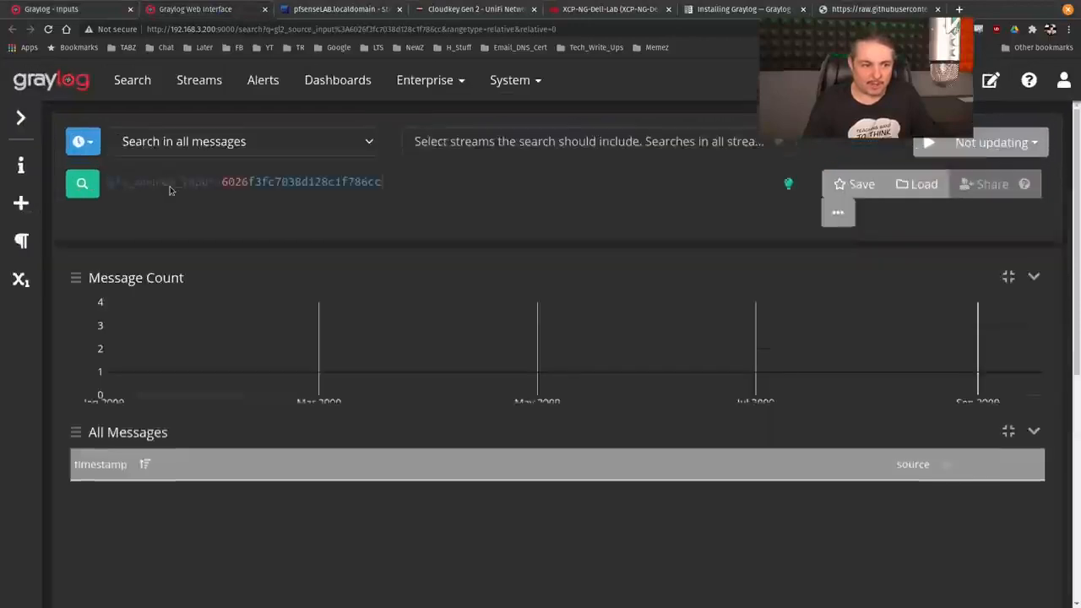
pyautogui.doubleClick(441, 326)
pyautogui.rightClick(440, 328)
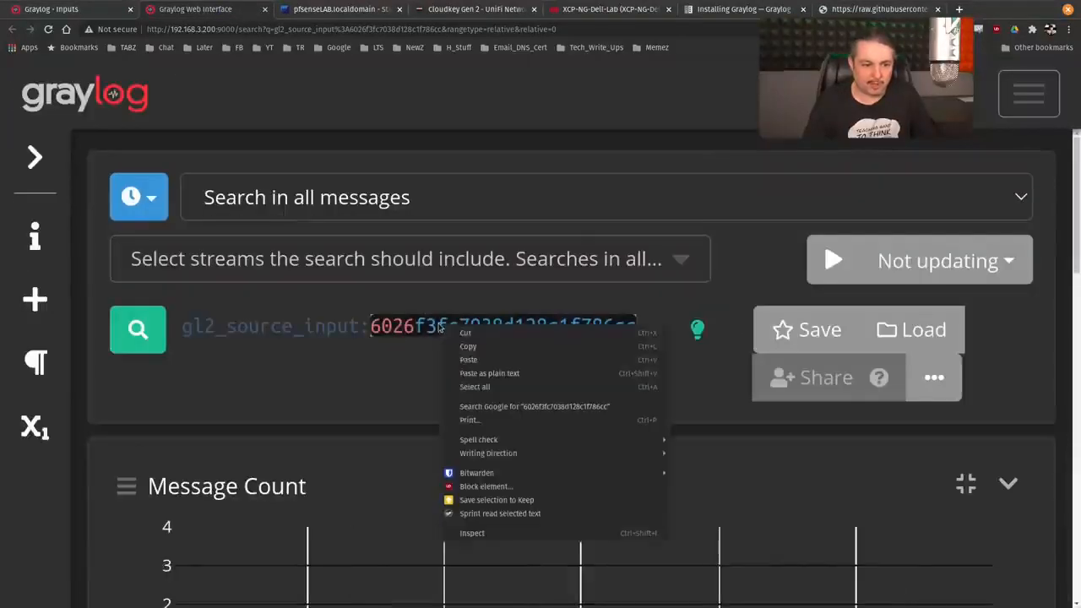
pyautogui.click(454, 351)
pyautogui.scroll(-5, 287, 312)
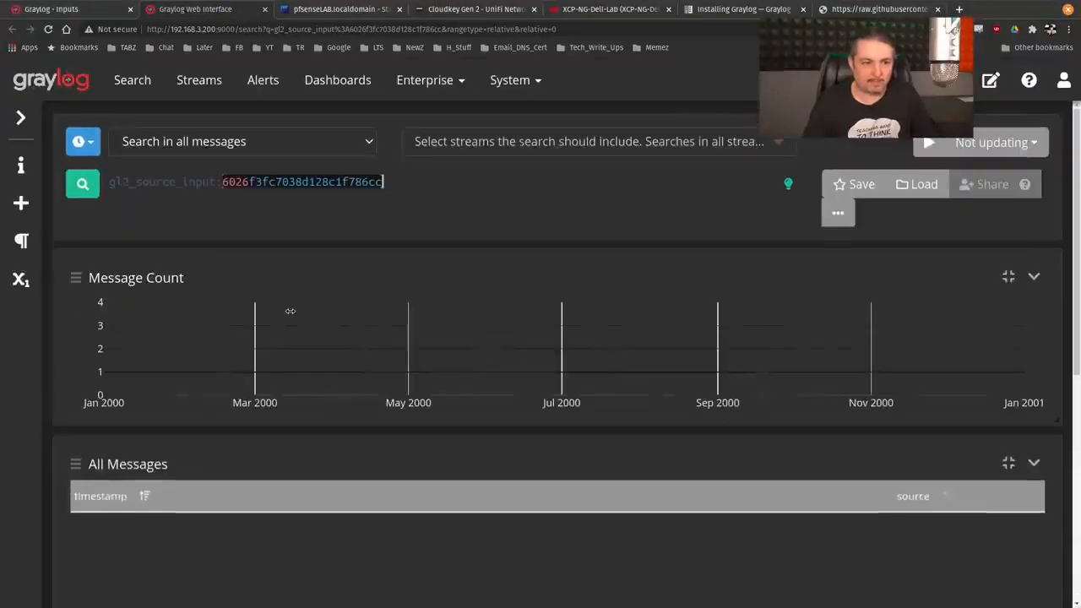
# - Start creating a new stream with XCP-NG Demo as both its title and description
pyautogui.click(99, 10)
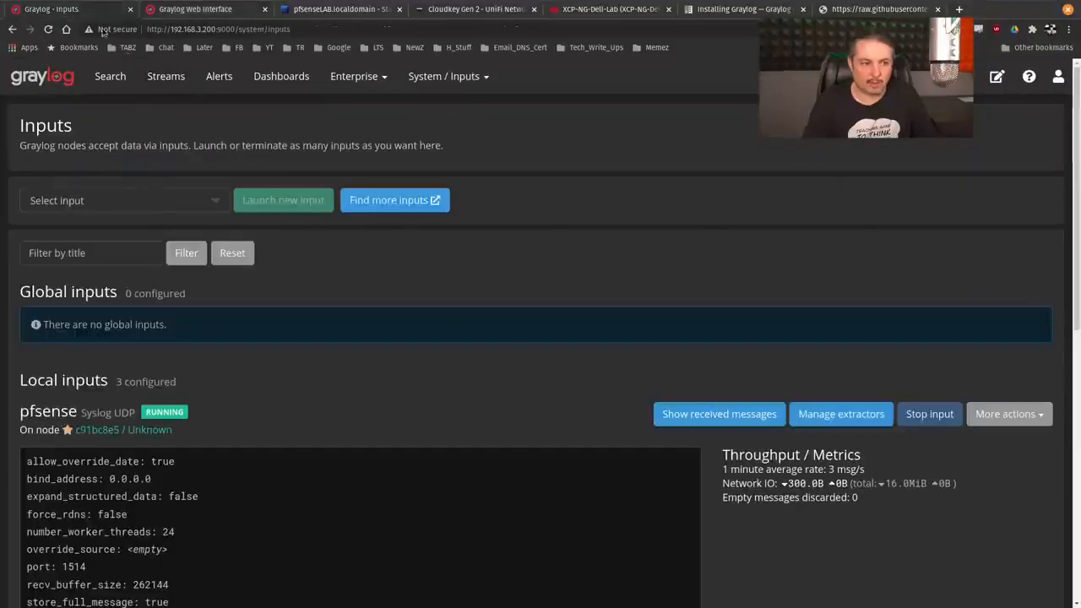
pyautogui.click(168, 79)
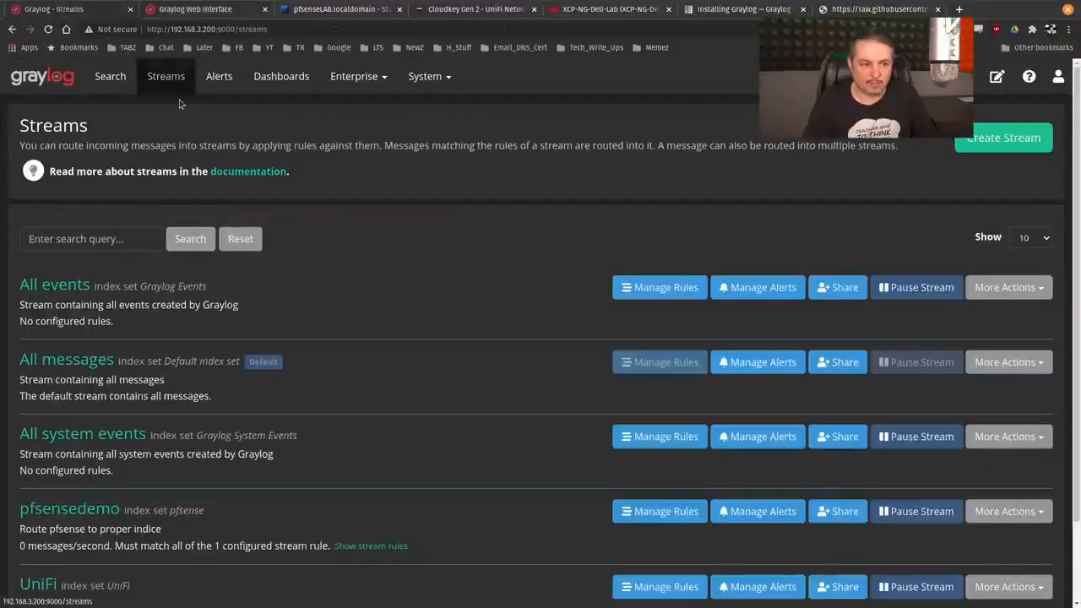
pyautogui.click(1001, 149)
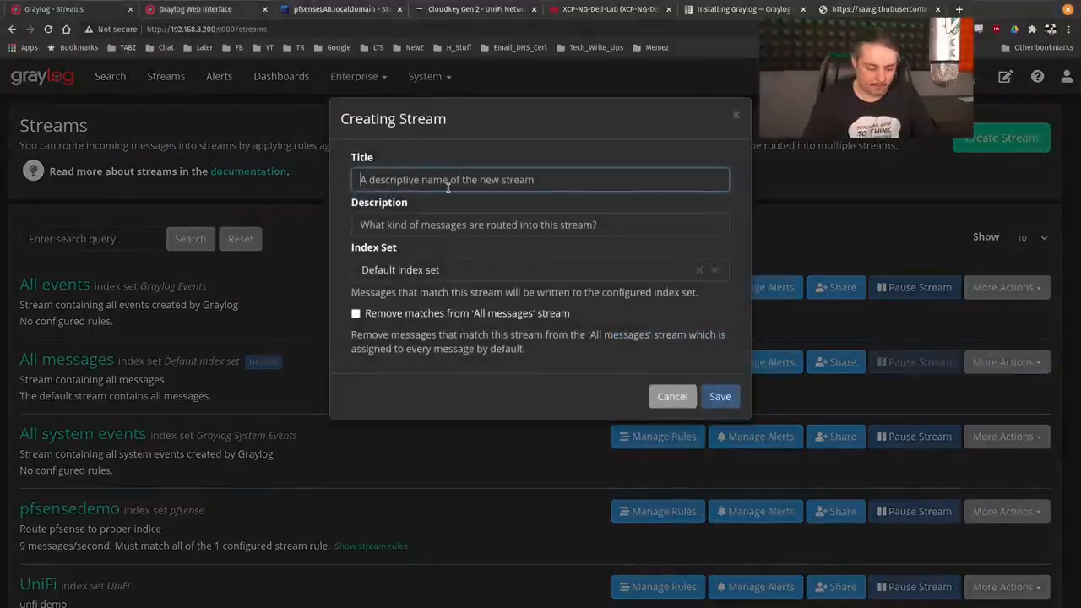
pyautogui.write('XCP-NG D')
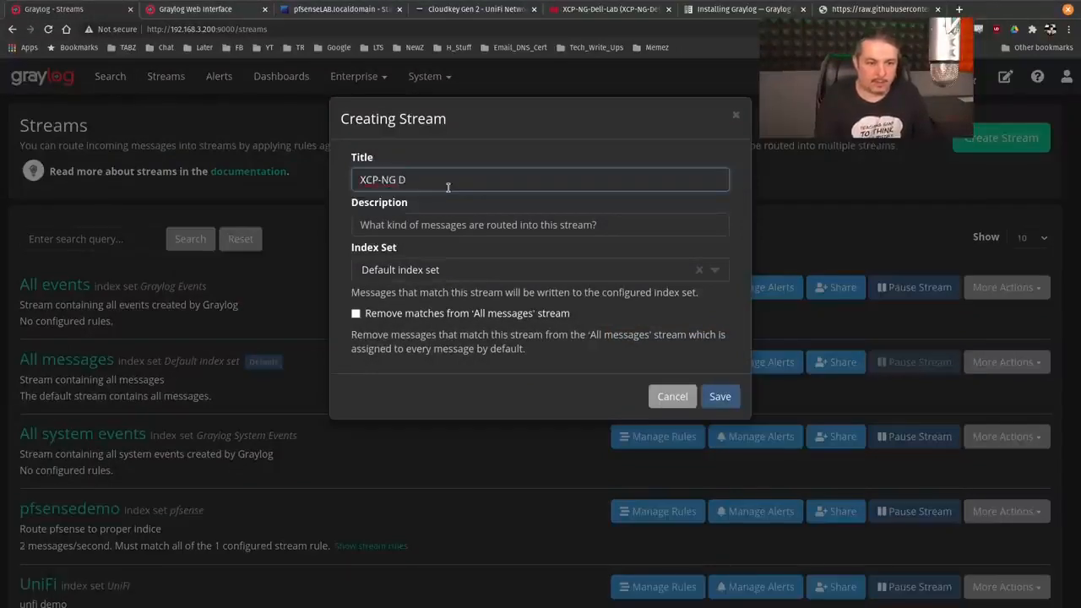
pyautogui.write('emo')
pyautogui.press('Tab')
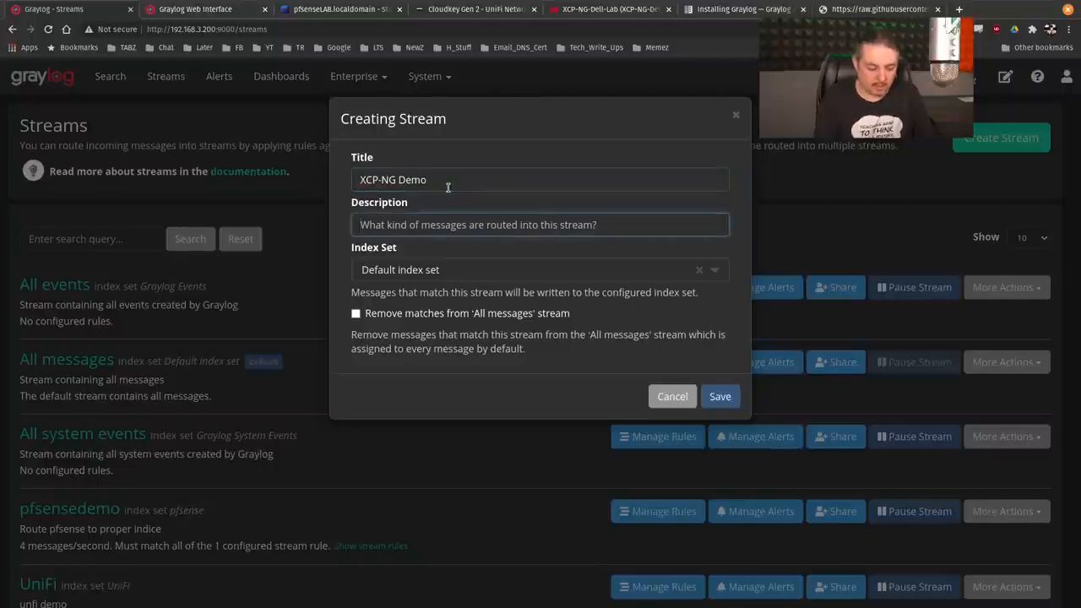
pyautogui.write('XCP')
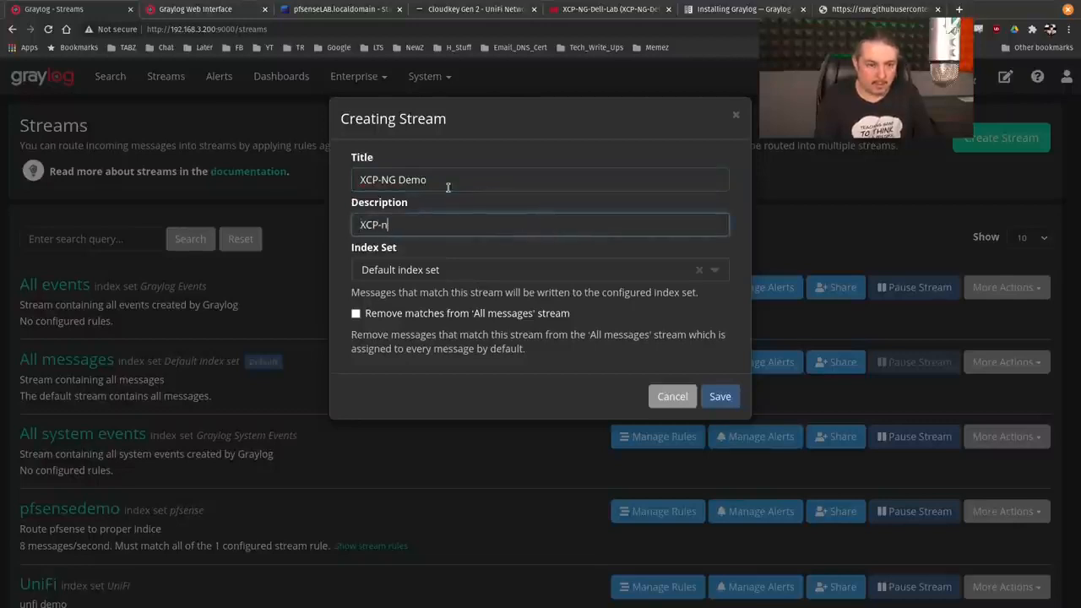
pyautogui.write('-NG De')
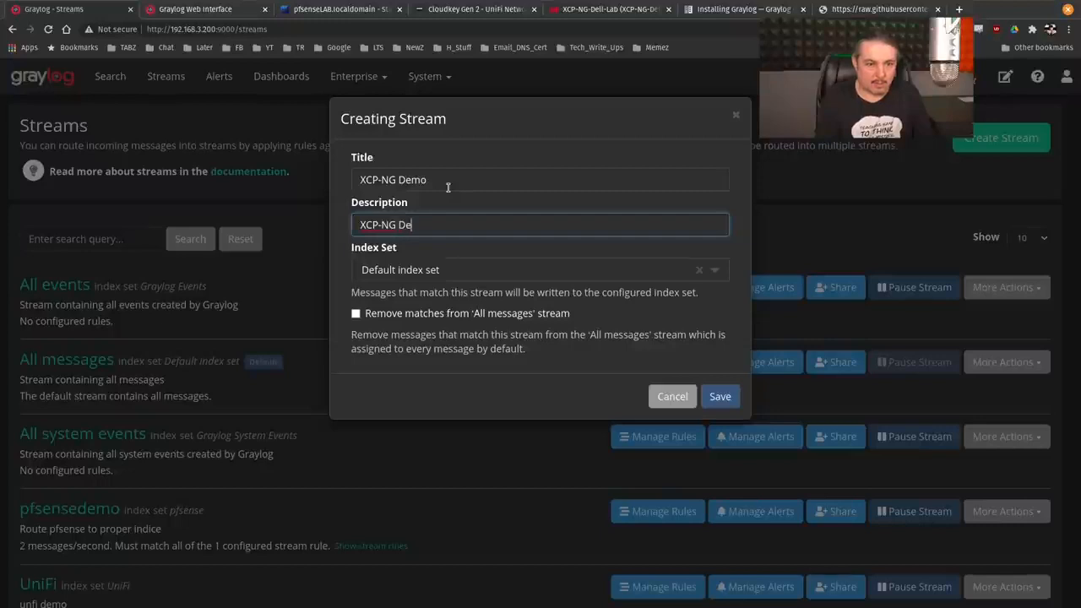
pyautogui.write('mo')
pyautogui.press('Tab')
# - Assign the new stream to the xcp-ng-demo index set, remove its matches from the 'All messages' stream, and save it
pyautogui.click(407, 272)
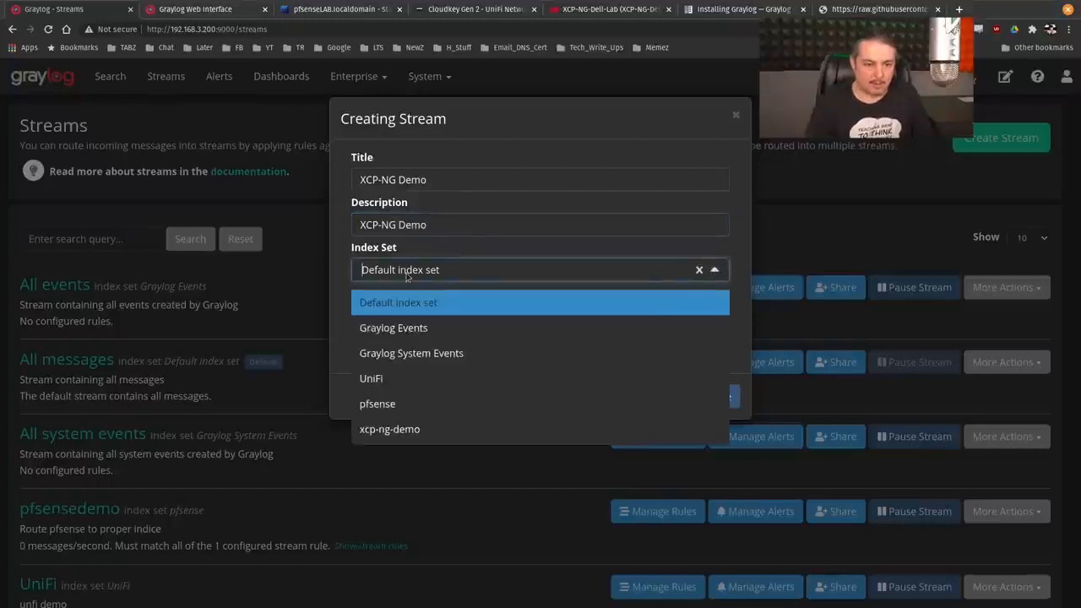
pyautogui.click(380, 433)
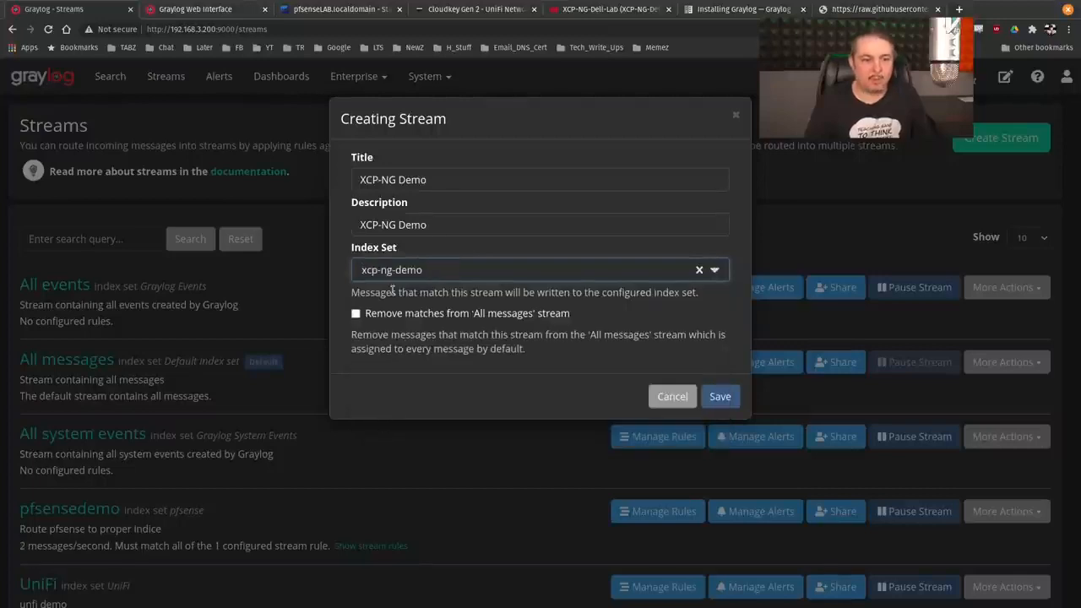
pyautogui.click(496, 314)
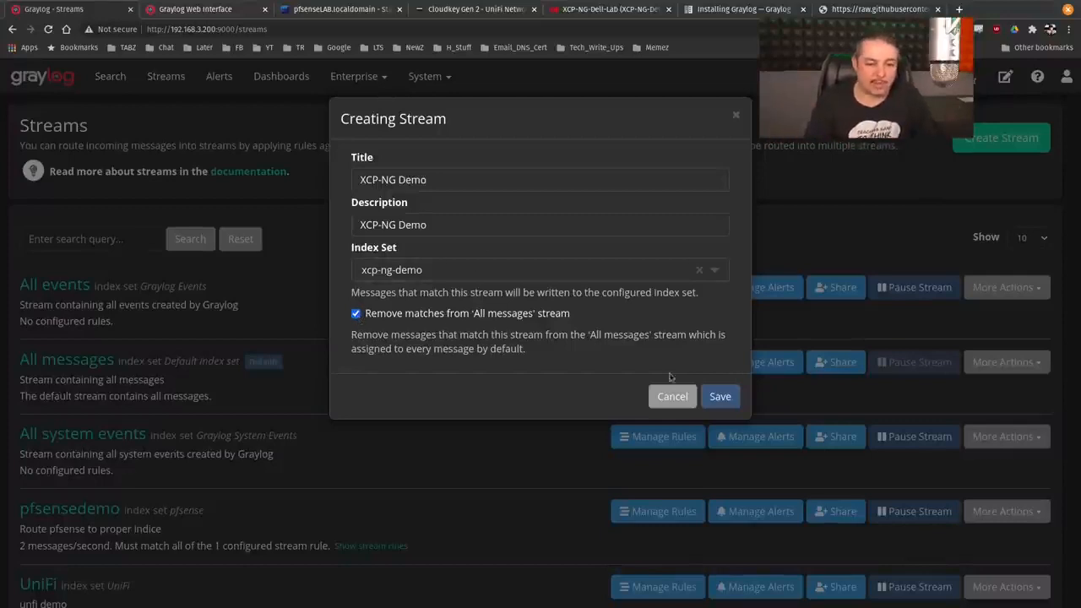
pyautogui.click(718, 397)
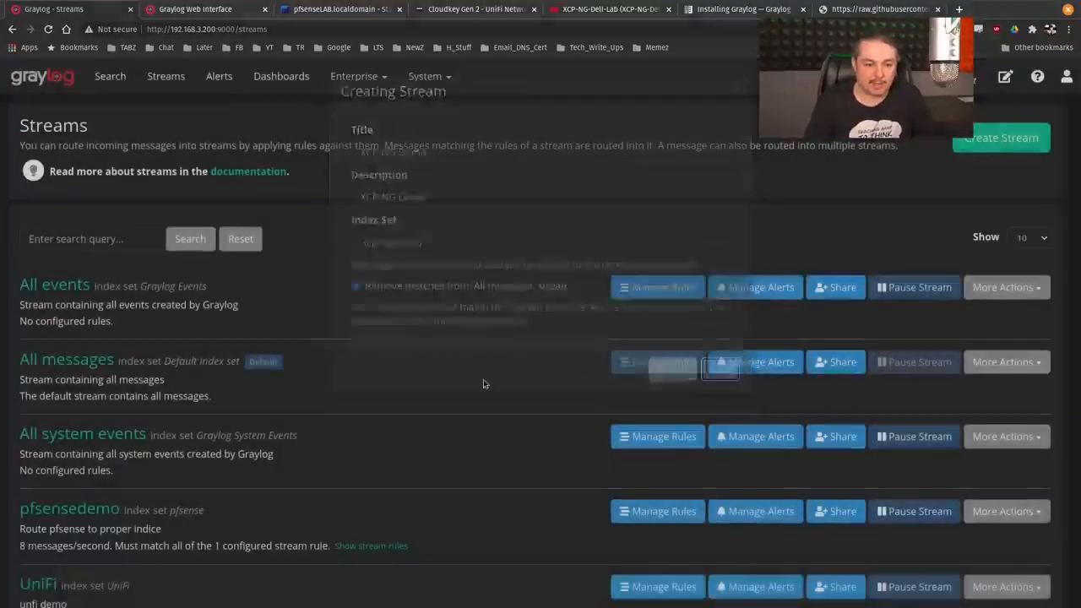
# - Start a new rule for the XCP-NG Demo stream that matches exactly on the gl2_source_input field
pyautogui.scroll(-2, 427, 331)
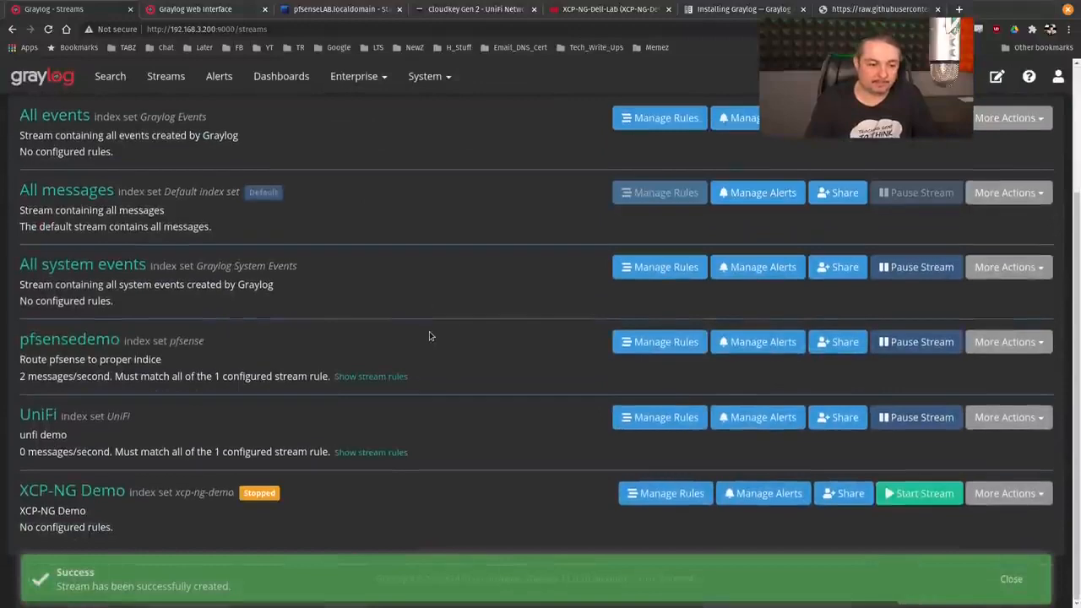
pyautogui.click(667, 499)
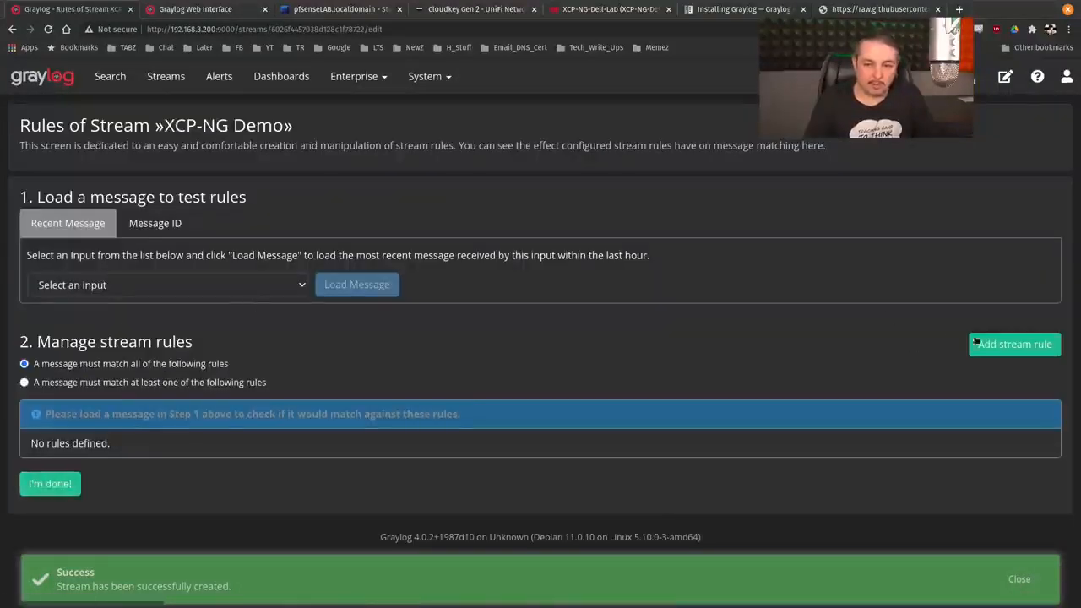
pyautogui.click(1015, 344)
pyautogui.write('gl')
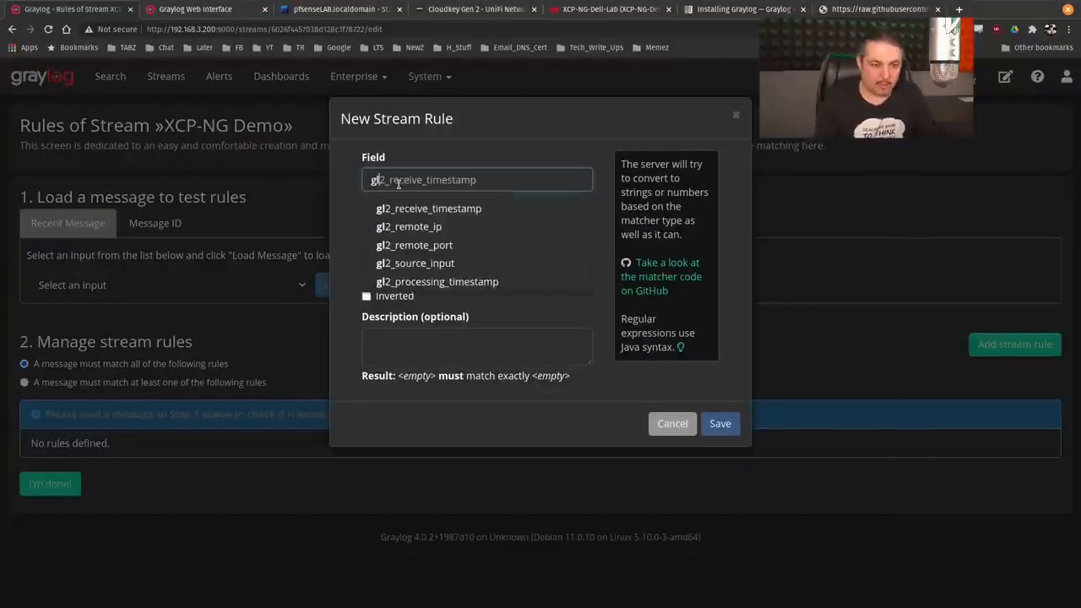
pyautogui.write('2_')
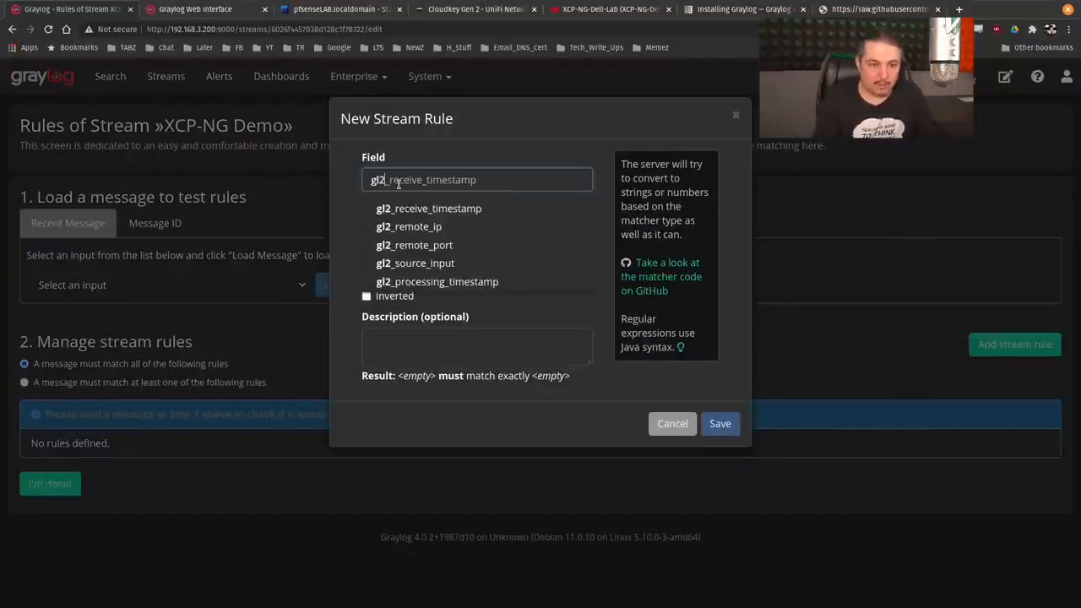
pyautogui.write('i')
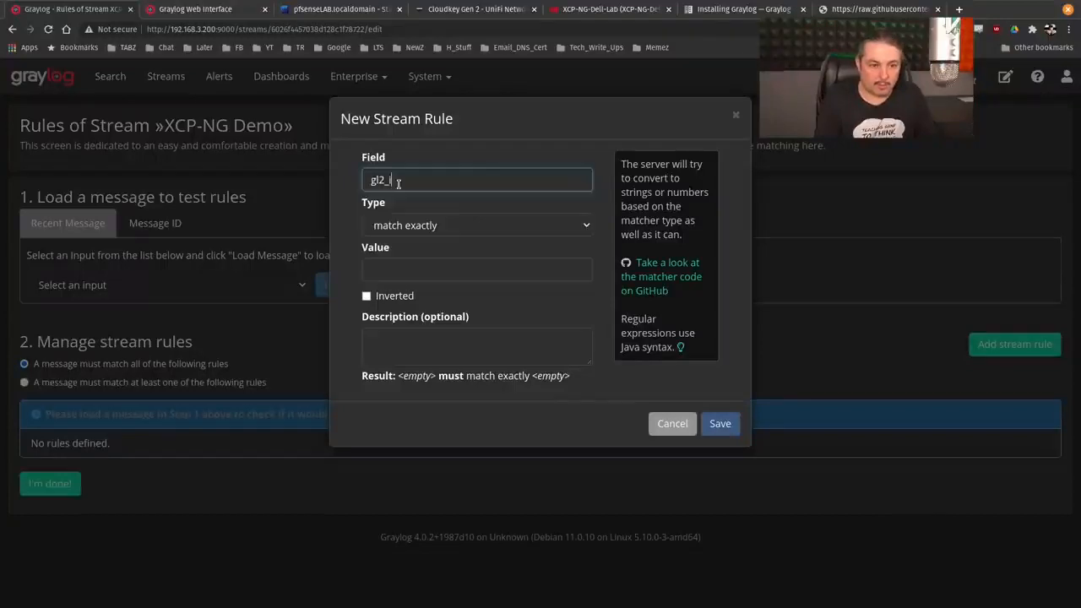
pyautogui.press('BackSpace')
pyautogui.write('s')
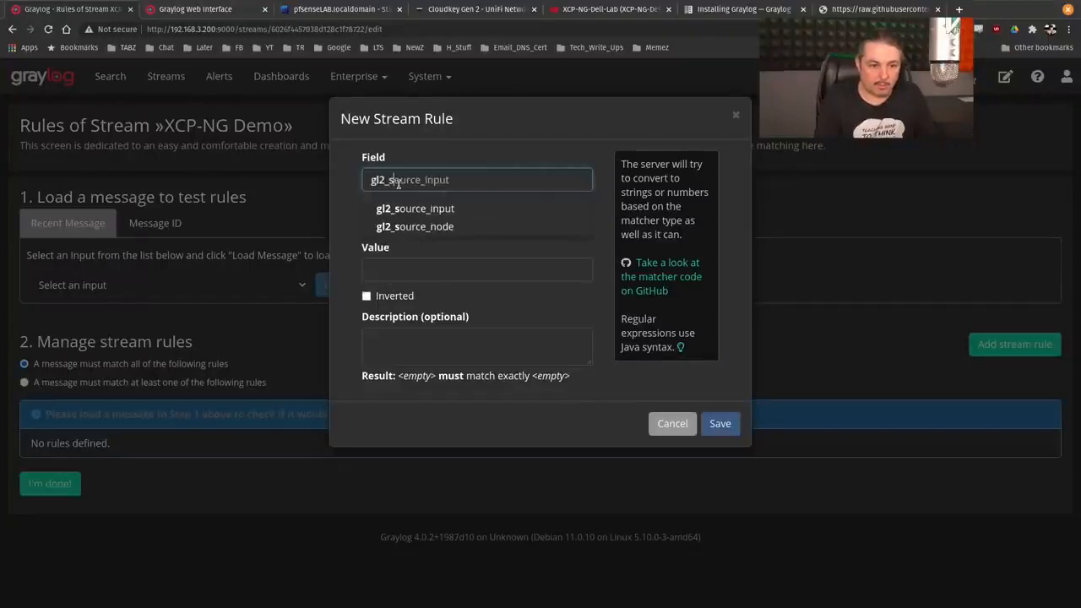
pyautogui.press('Down')
pyautogui.click(421, 211)
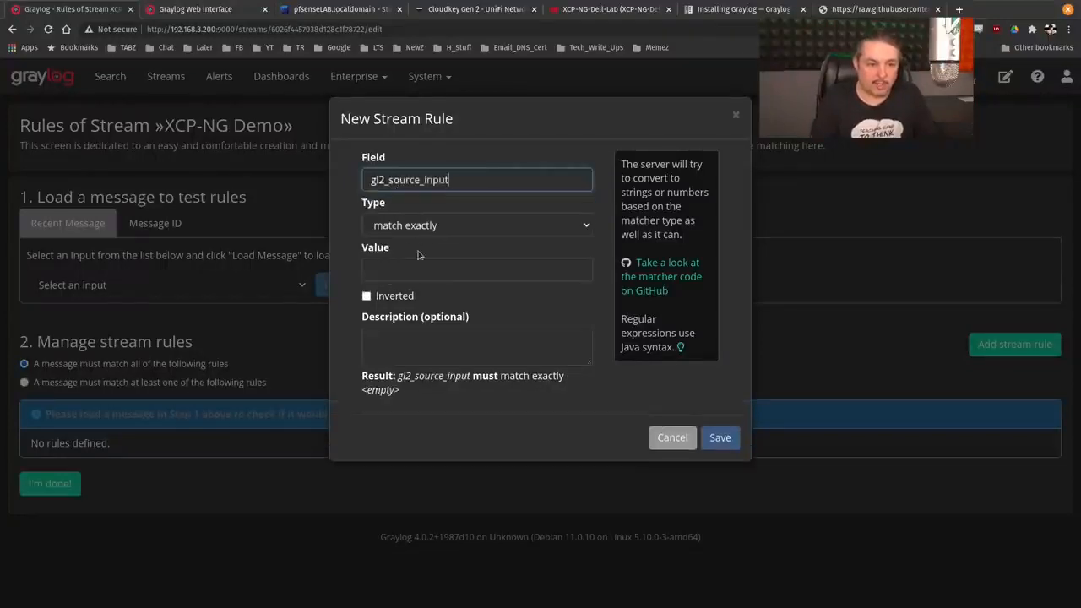
# - Set the rule's value to the copied input ID 6026f3fc7038d128c1f786cc, compare it with the search query, and save the rule without a description
pyautogui.click(415, 268)
pyautogui.write('6026f3fc7038d128c1f786cc')
pyautogui.click(204, 8)
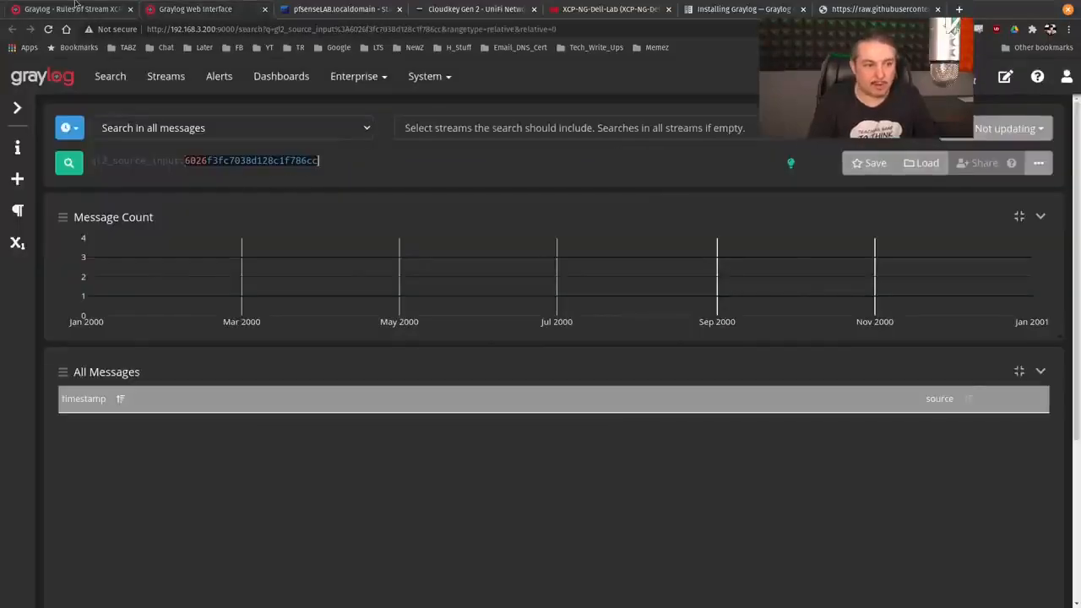
pyautogui.scroll(3, 259, 187)
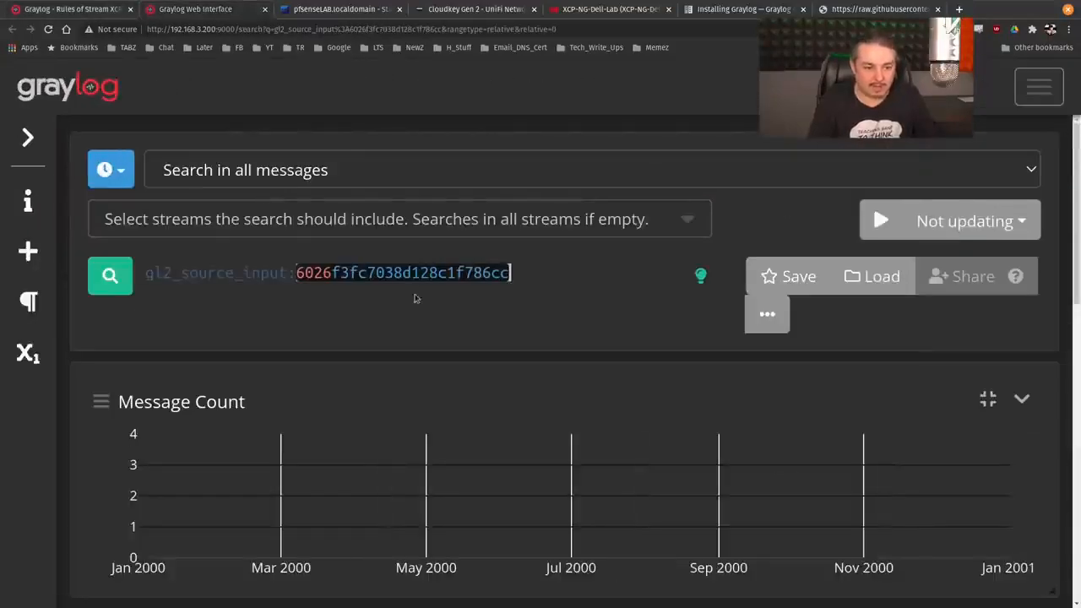
pyautogui.scroll(-3, 413, 298)
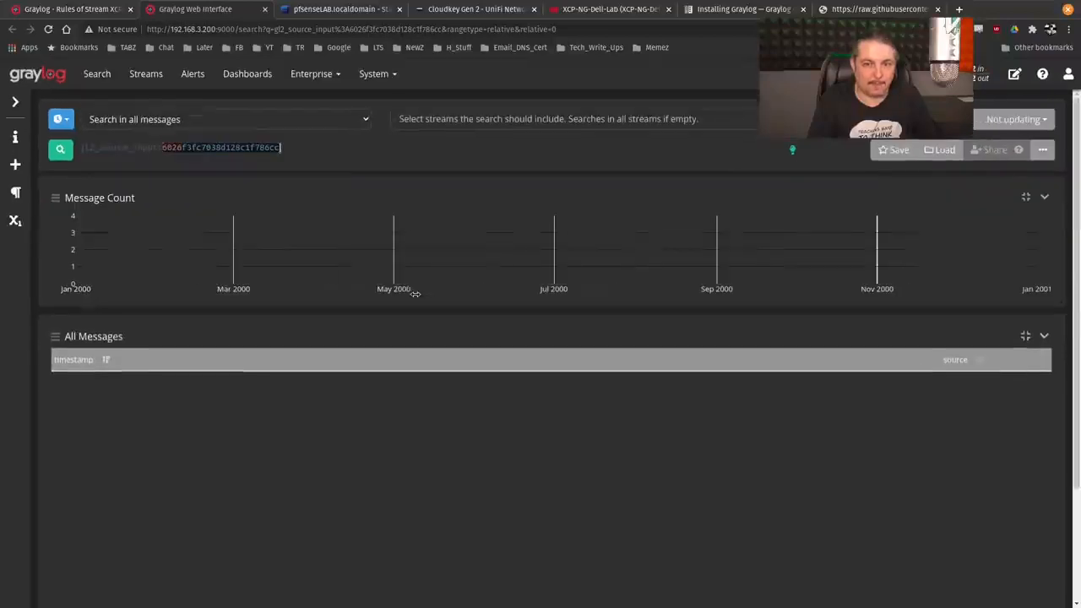
pyautogui.hotkey('ctrl', 'shift', 'Tab')
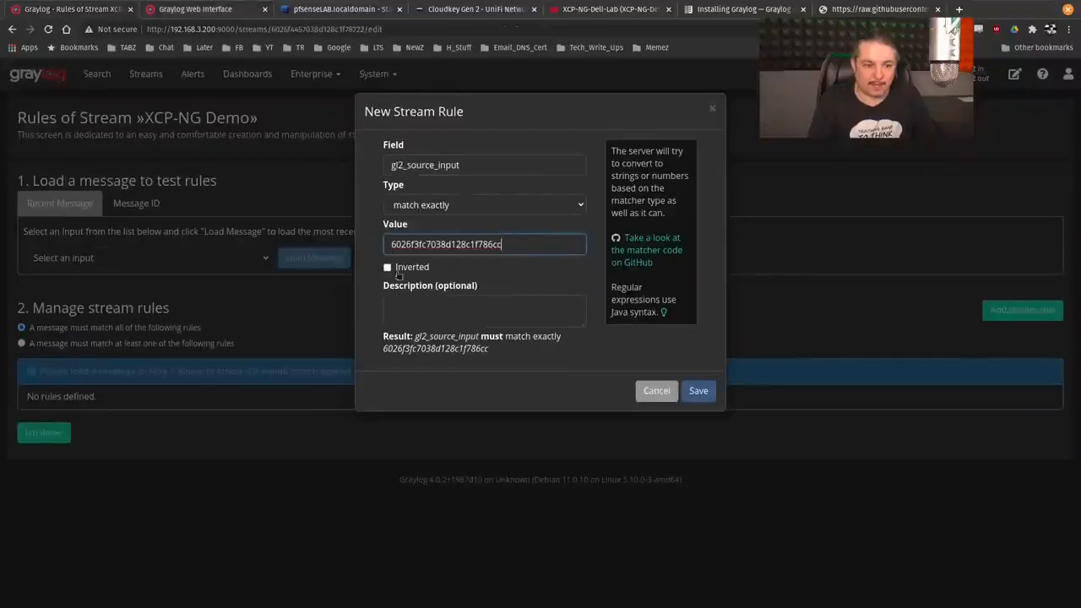
pyautogui.click(542, 312)
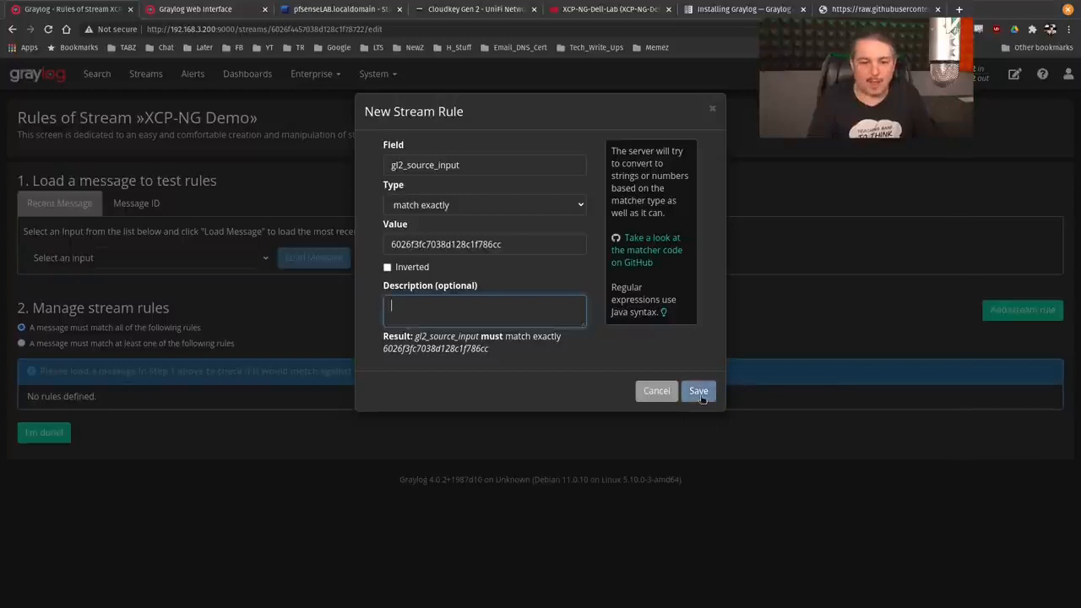
pyautogui.click(699, 392)
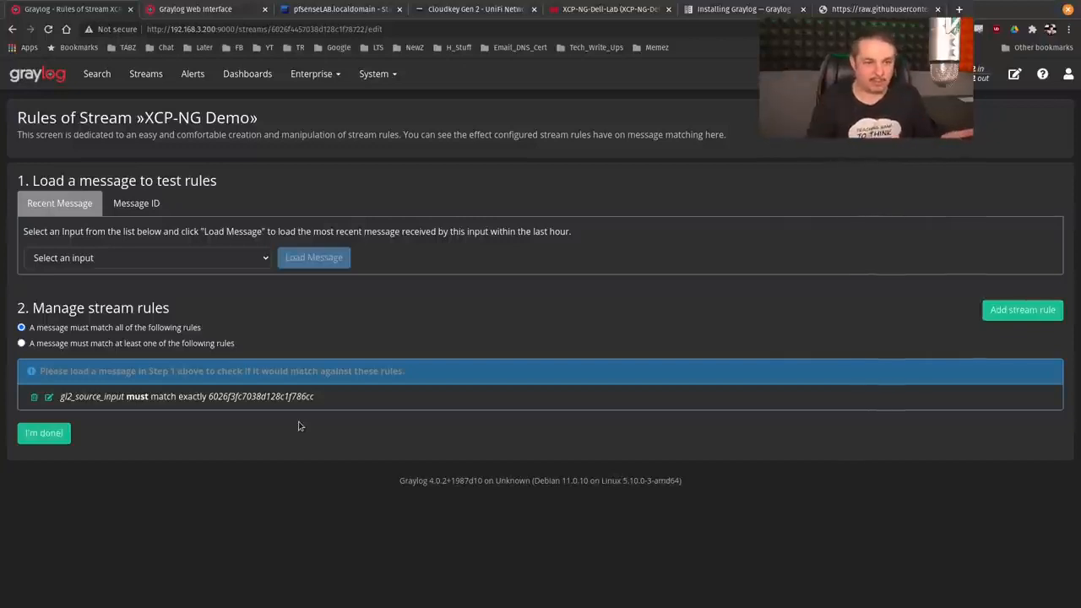
# - Look up the XCP_NG_Demo input's port and throughput among the local inputs
pyautogui.click(374, 73)
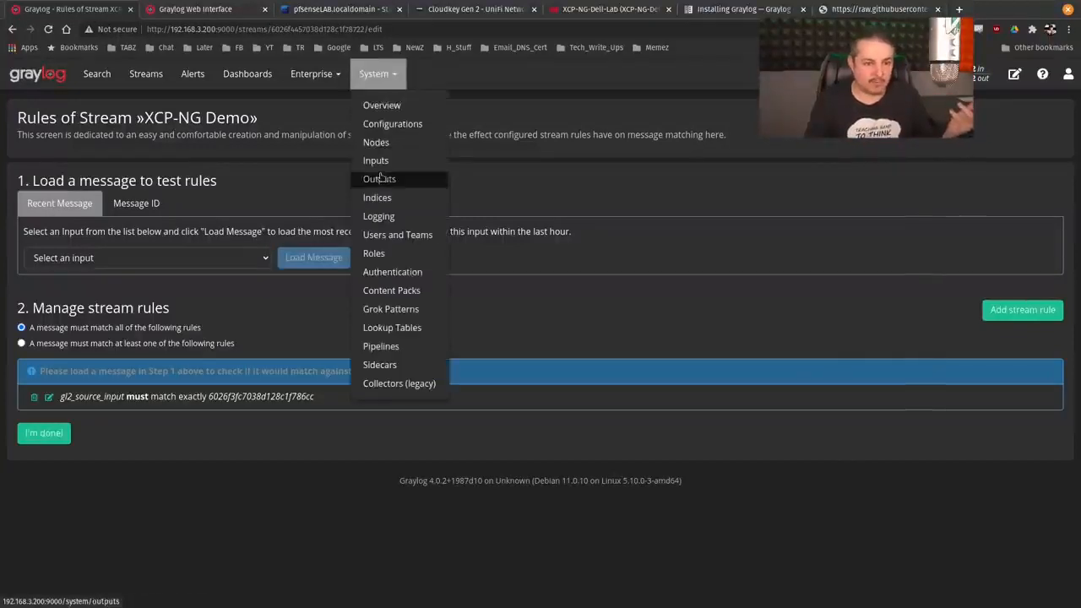
pyautogui.click(376, 161)
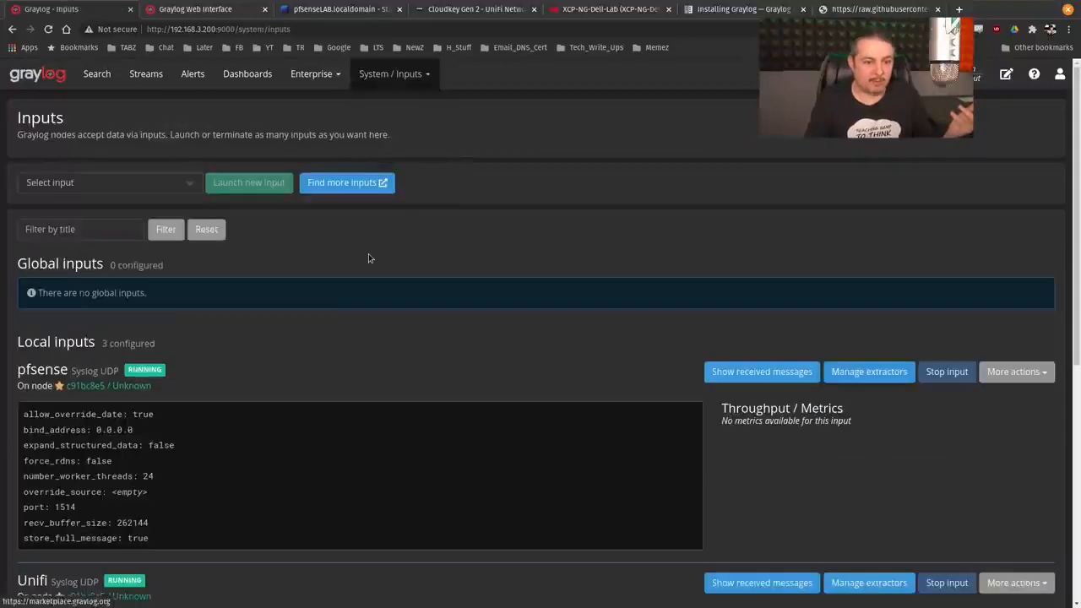
pyautogui.scroll(-5, 390, 392)
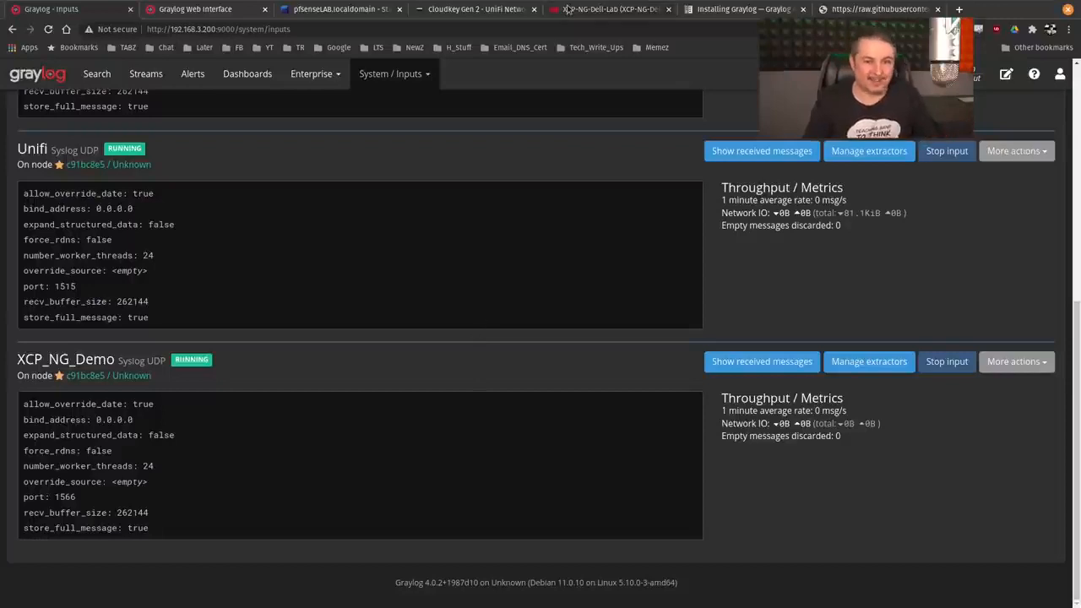
# - Switch to Xen Orchestra and set the XCP-NG-Dell-Lab host's remote syslog to 192.168.3.200:1566
pyautogui.click(567, 8)
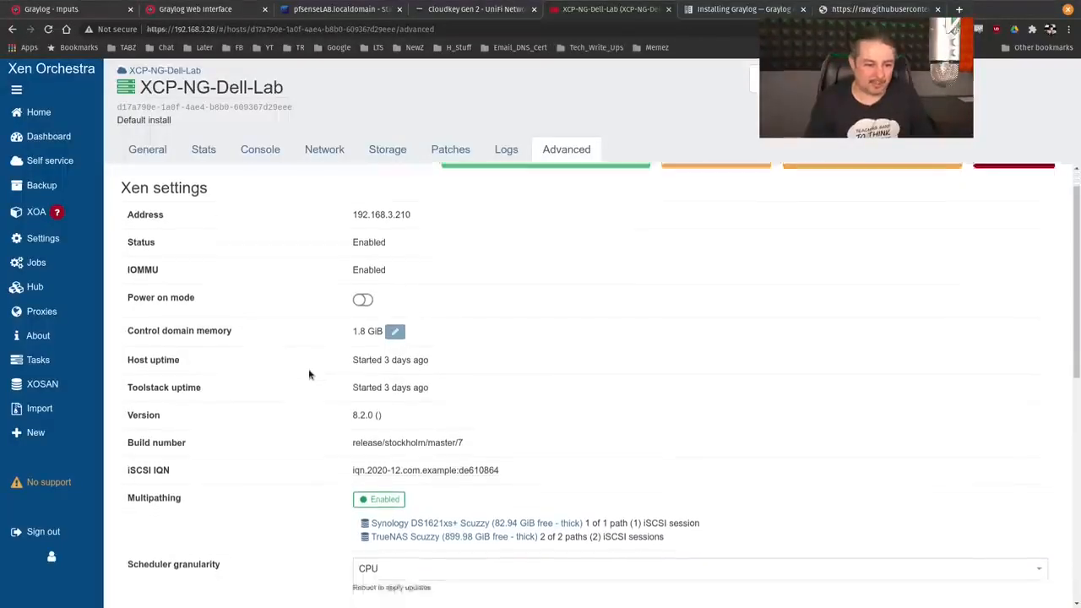
pyautogui.scroll(-2, 310, 375)
pyautogui.scroll(2, 325, 284)
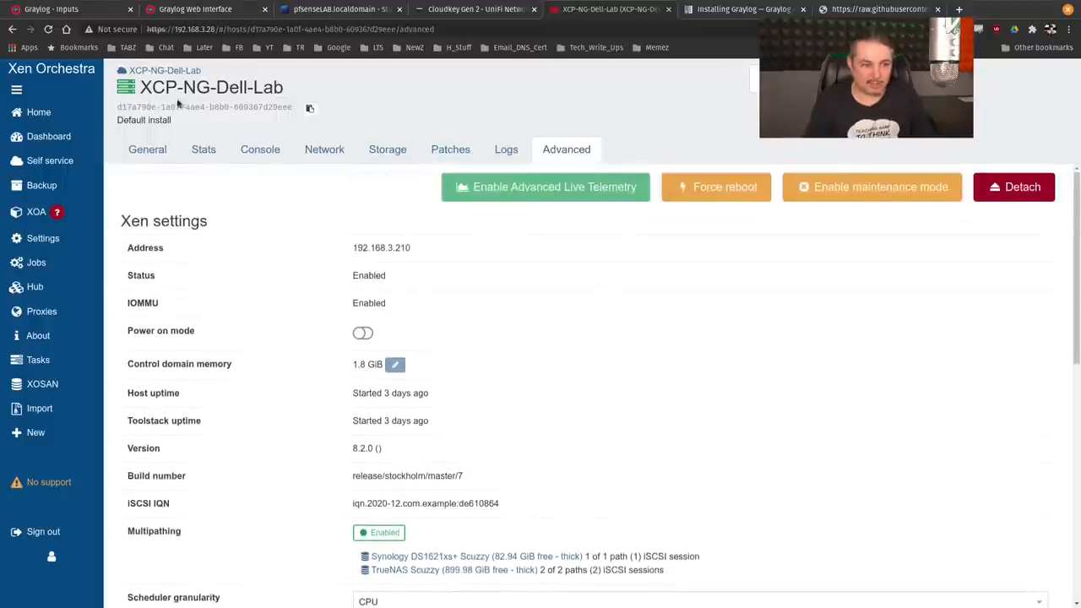
pyautogui.moveTo(93, 113)
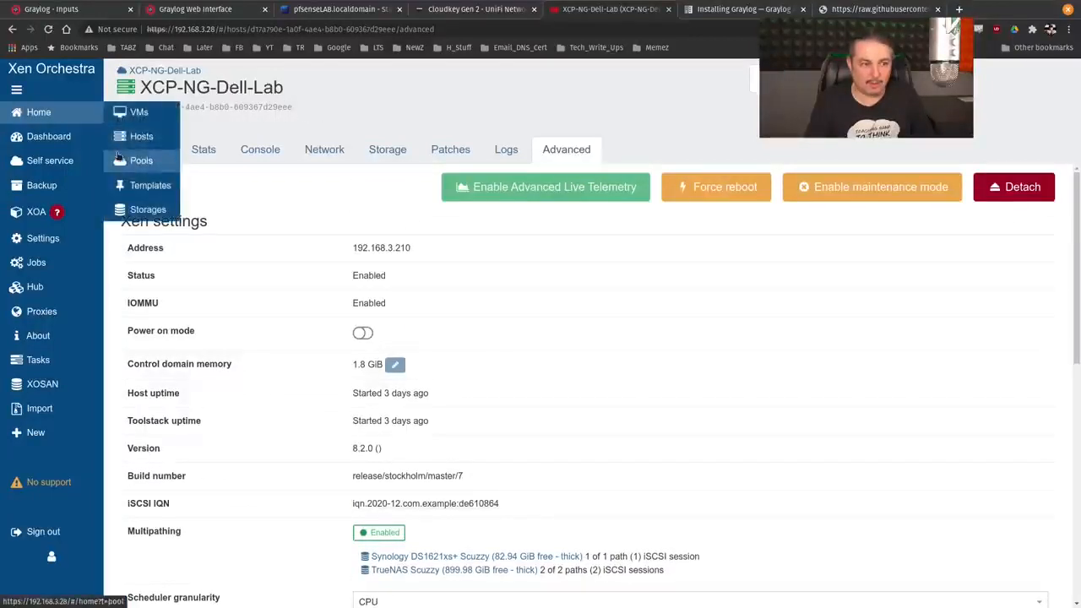
pyautogui.scroll(-4, 517, 307)
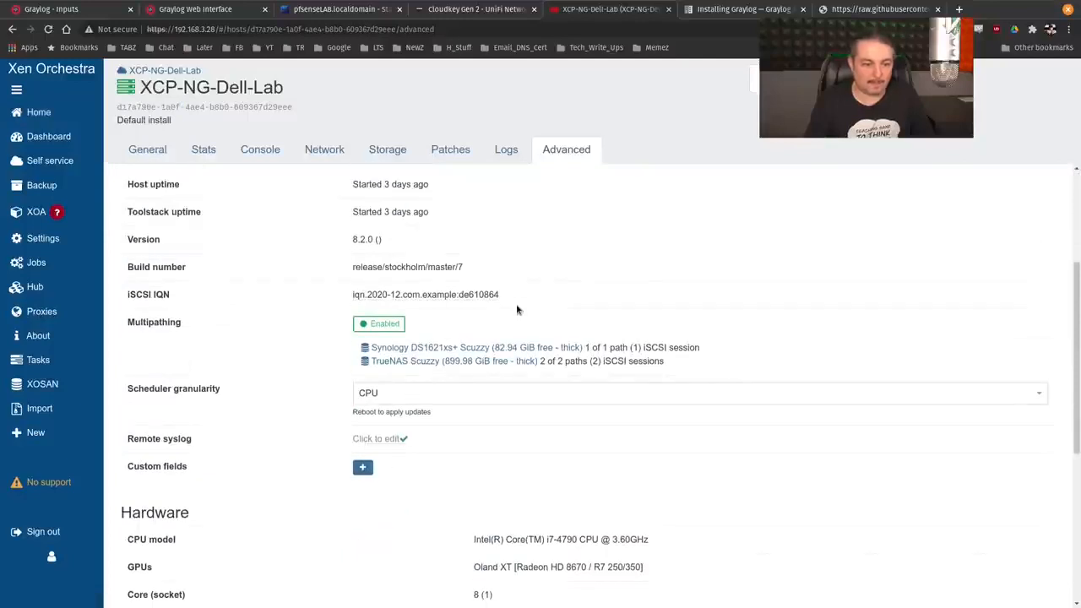
pyautogui.click(373, 440)
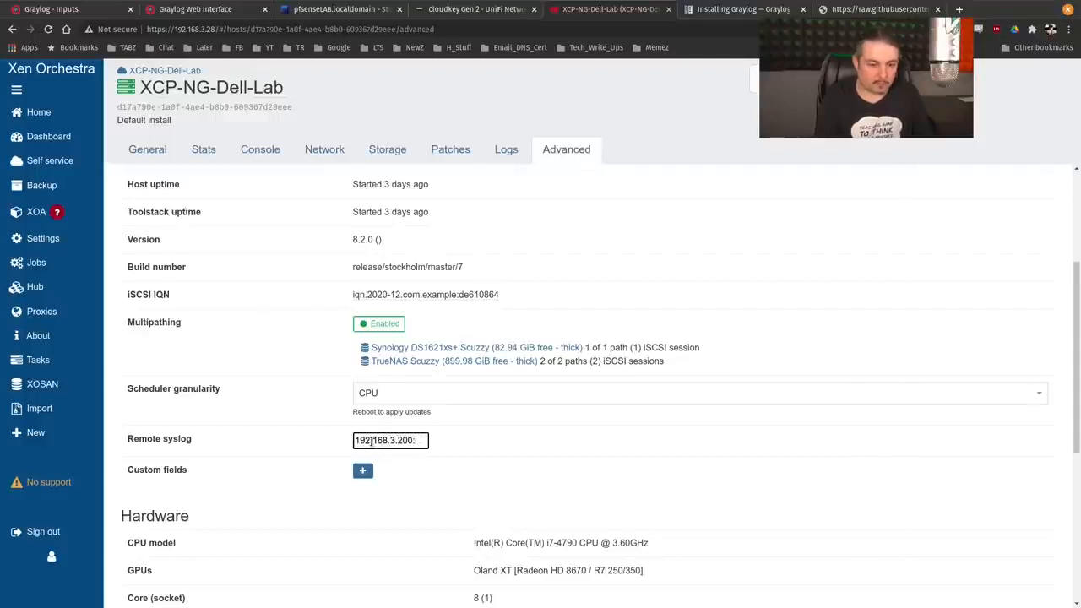
pyautogui.press('Return')
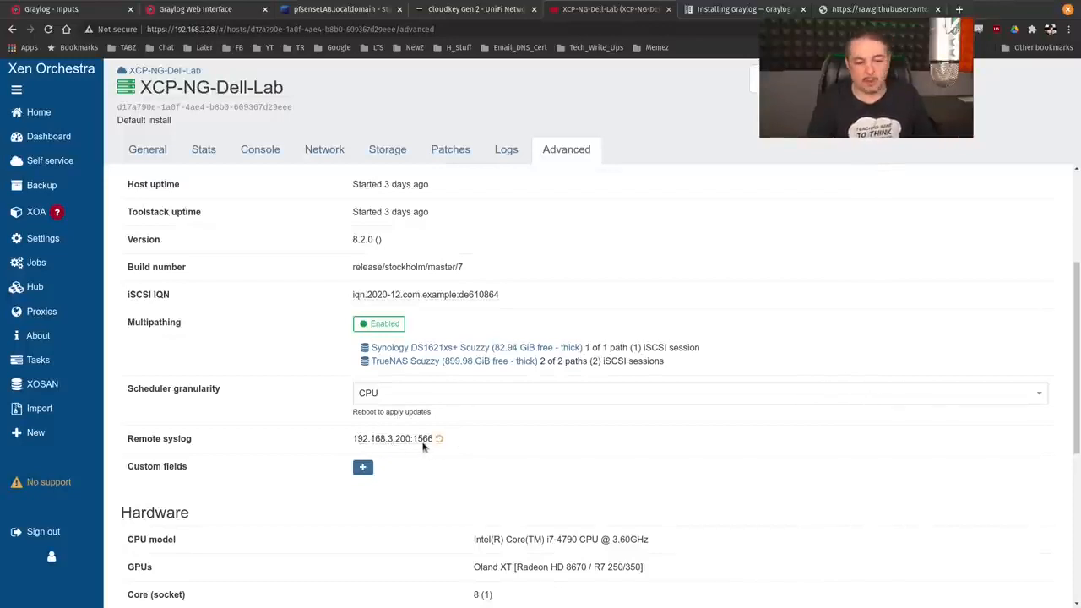
# - Clear the running-only filter from the VM list and start the WIndows 10 LAB Base virtual machine
pyautogui.scroll(3, 468, 446)
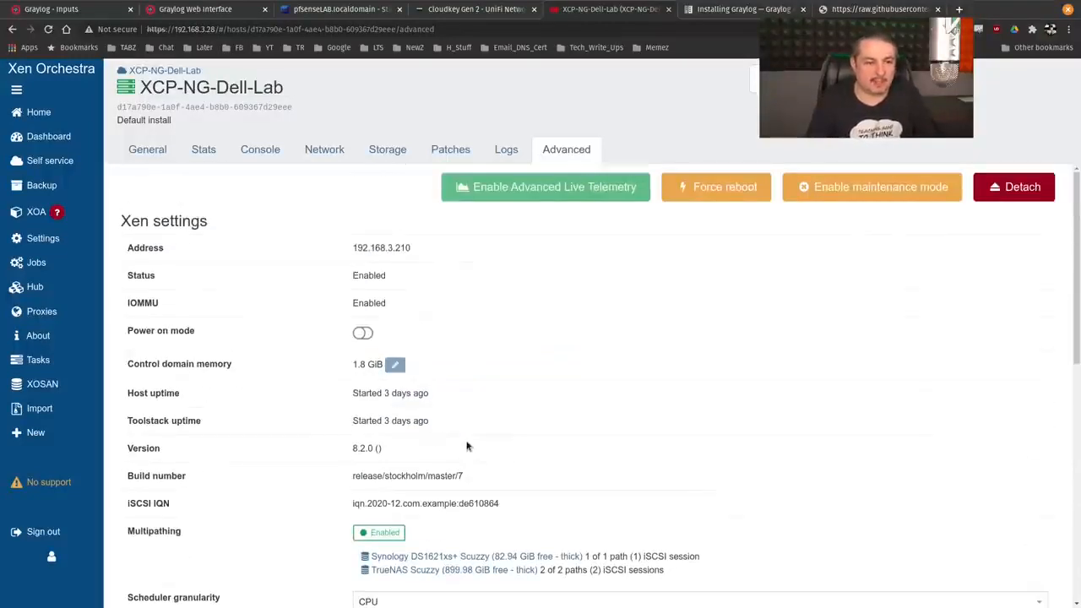
pyautogui.click(90, 115)
pyautogui.click(382, 74)
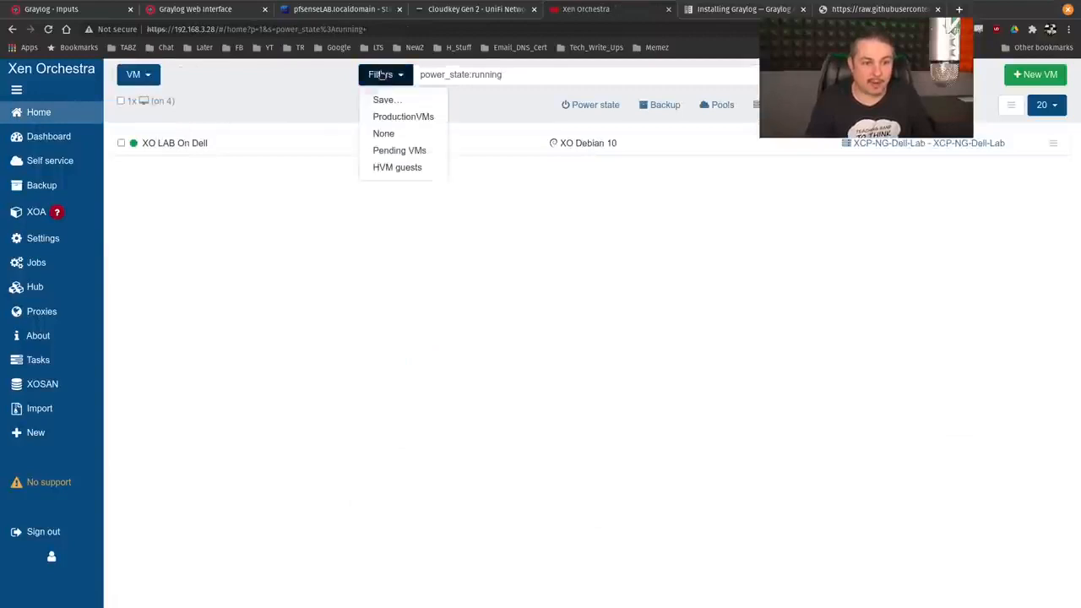
pyautogui.click(406, 133)
pyautogui.click(234, 189)
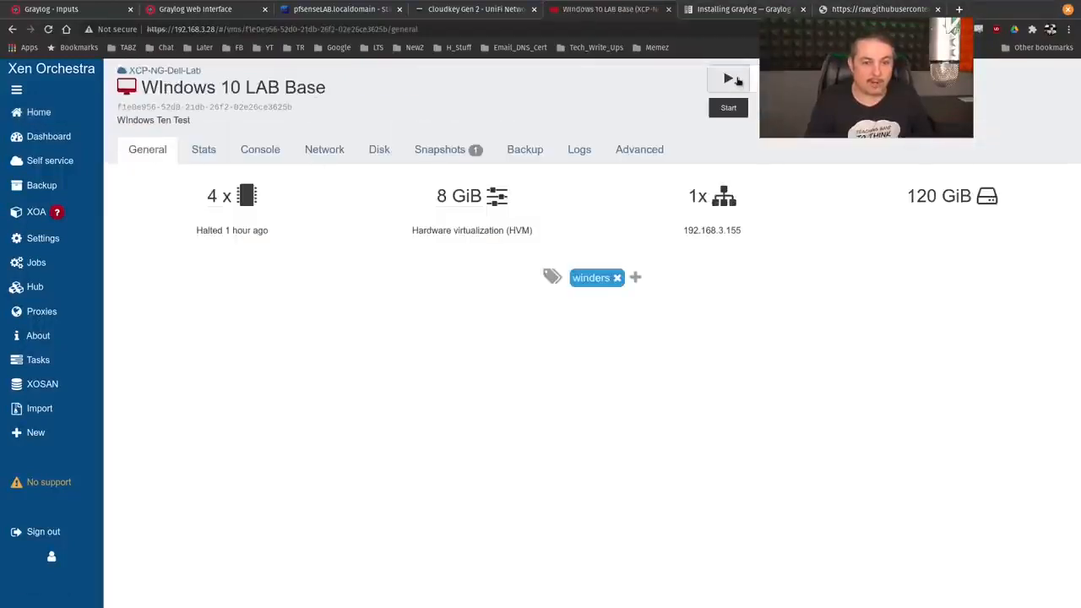
pyautogui.click(730, 79)
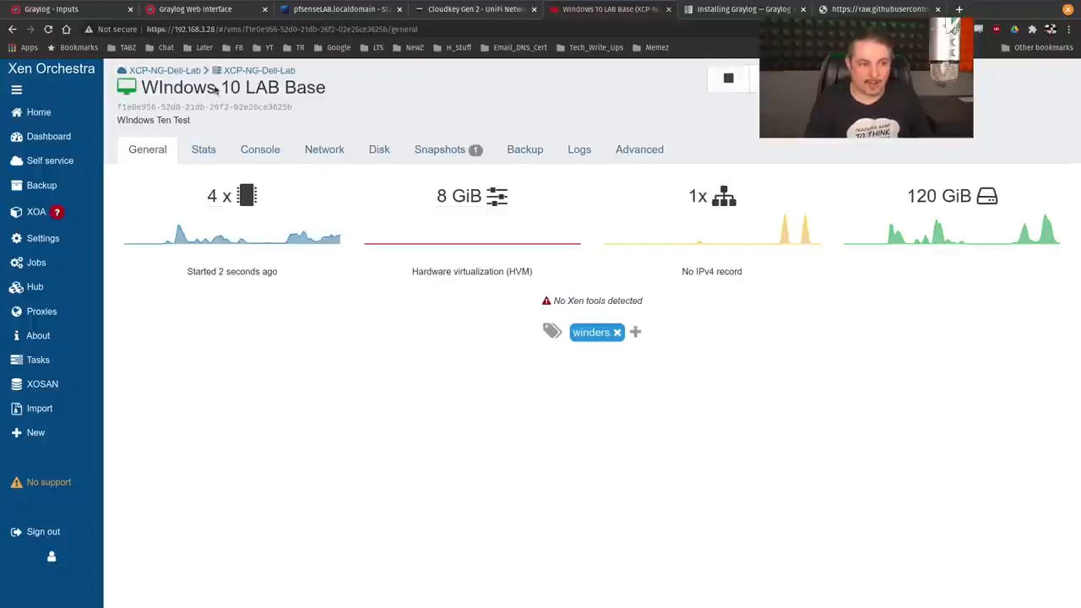
# - Switch to Graylog and check the throughput of the XCP_NG_Demo input among the local inputs
pyautogui.click(87, 5)
pyautogui.scroll(5, 296, 167)
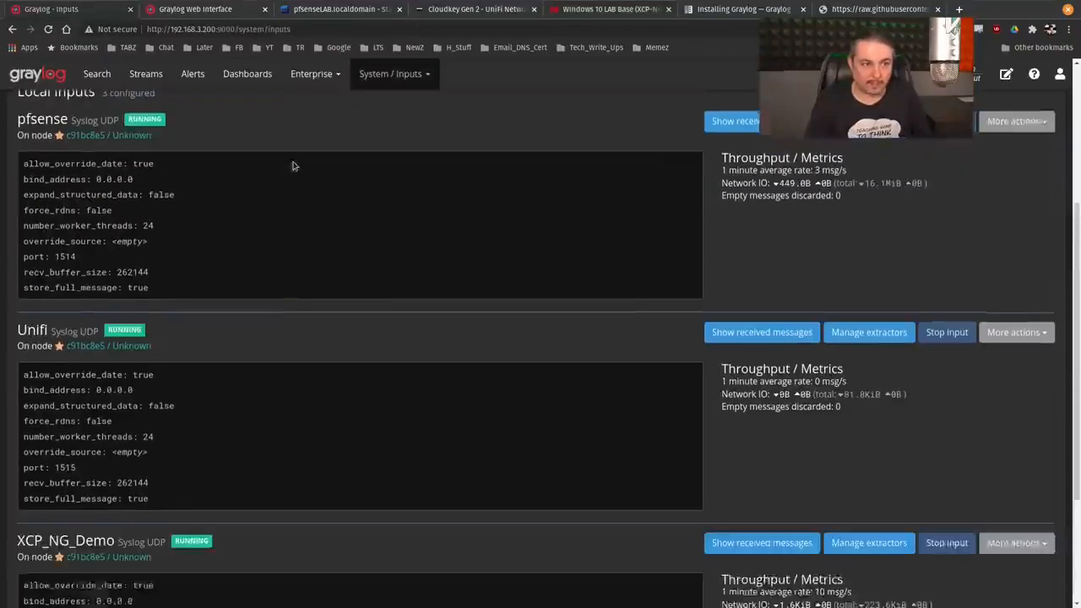
pyautogui.scroll(-5, 490, 271)
pyautogui.scroll(-2, 490, 271)
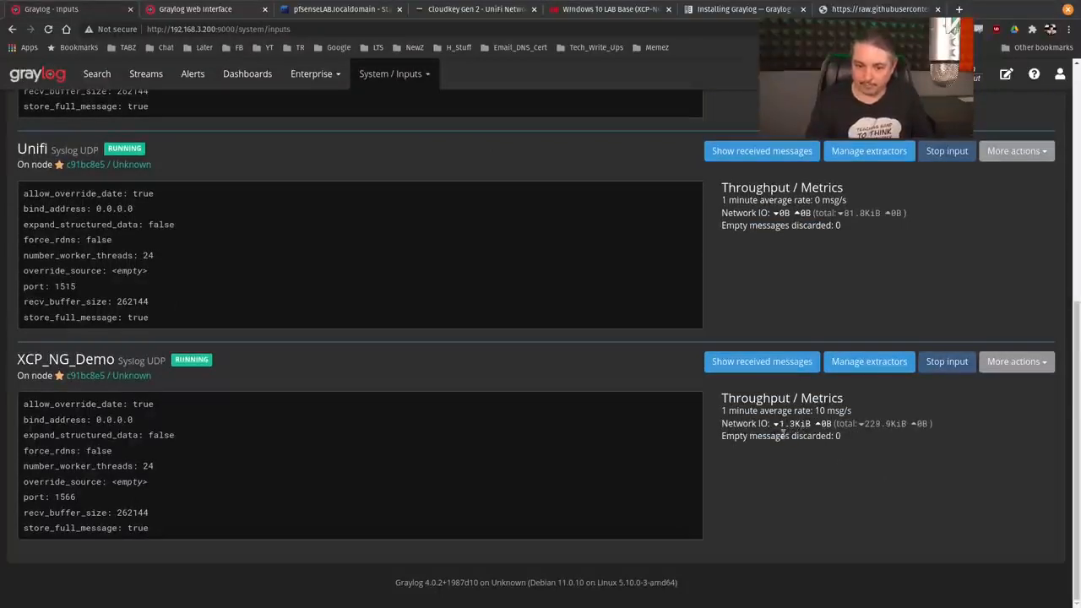
pyautogui.scroll(5, 138, 323)
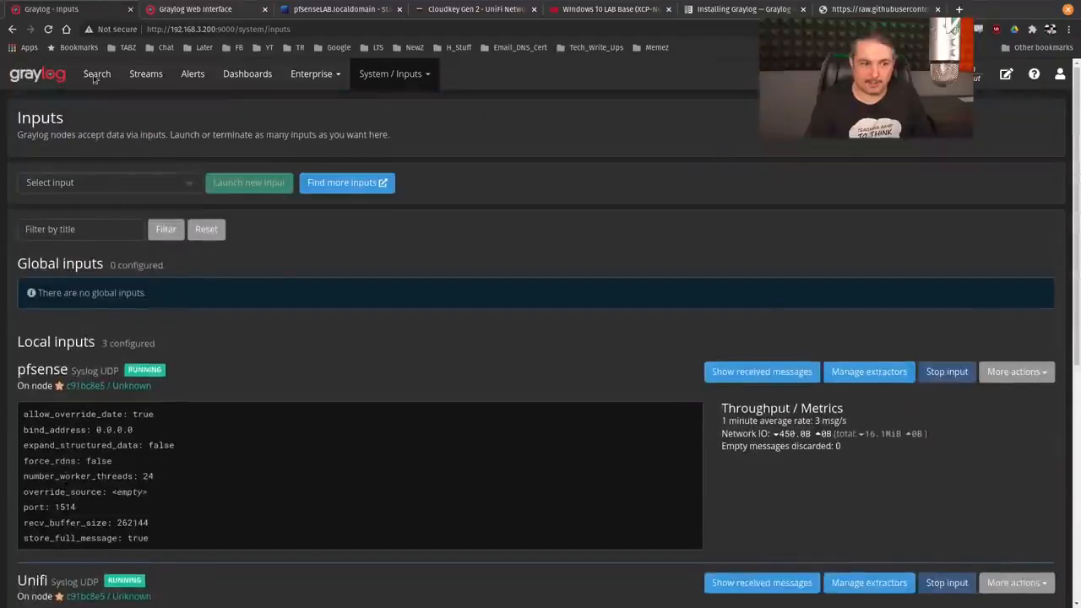
# - Search the last 5 minutes of messages in the XCP-NG Demo stream, refreshing the results every second
pyautogui.click(97, 73)
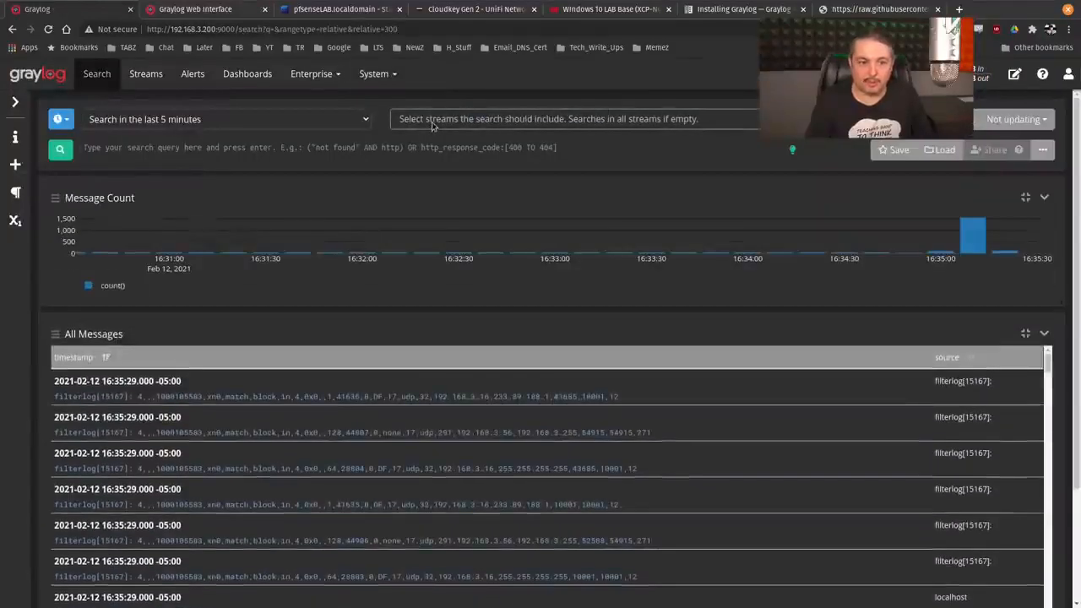
pyautogui.click(433, 120)
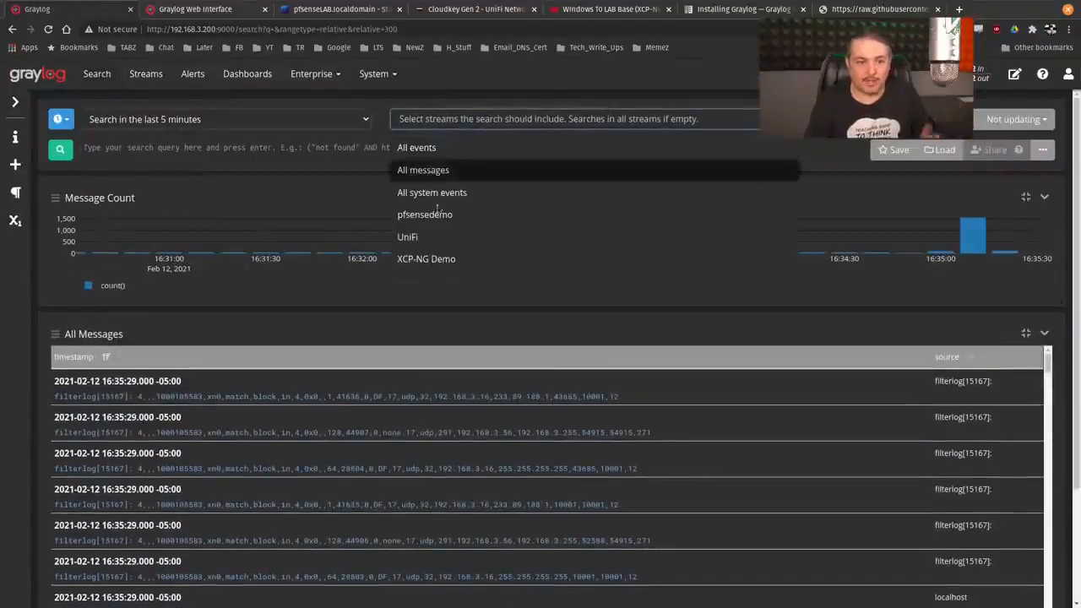
pyautogui.scroll(-1, 439, 240)
pyautogui.click(425, 200)
pyautogui.scroll(1, 306, 225)
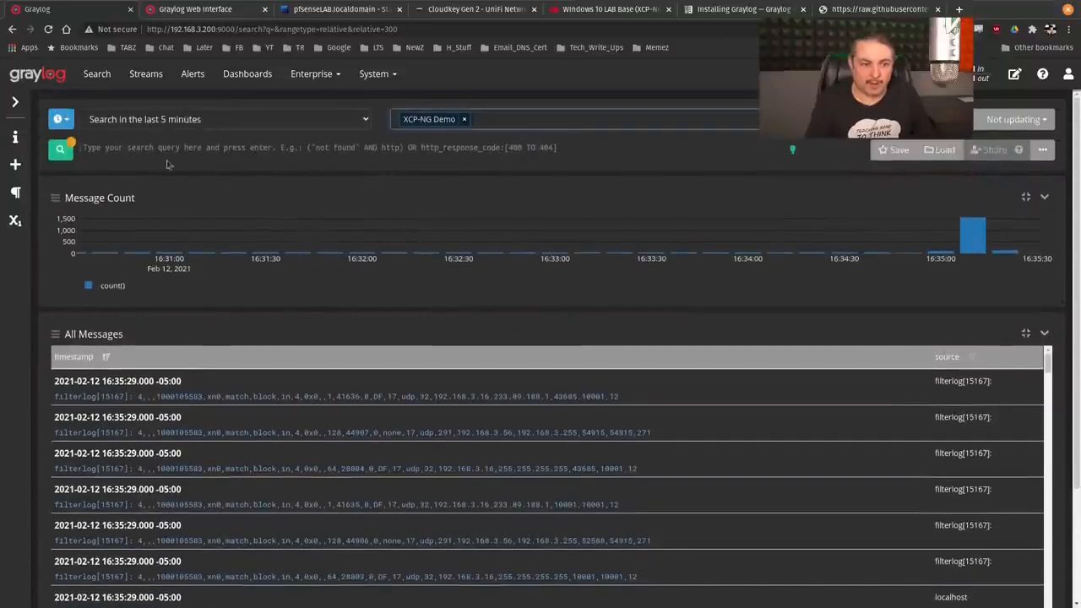
pyautogui.click(61, 150)
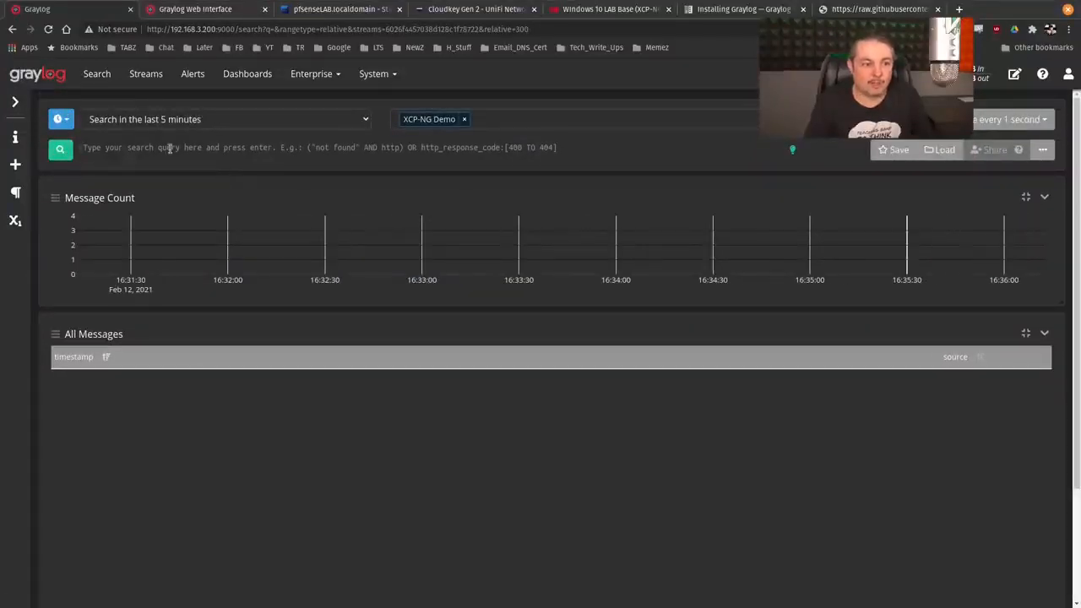
# - Remove the stream filter and search all streams for the Windows VM's UUID, f1e0e956-52d0-21db-26f2-02e26ce3625b, checking it against Xen Orchestra
pyautogui.click(464, 121)
pyautogui.click(180, 147)
pyautogui.hotkey('ctrl', 'v')
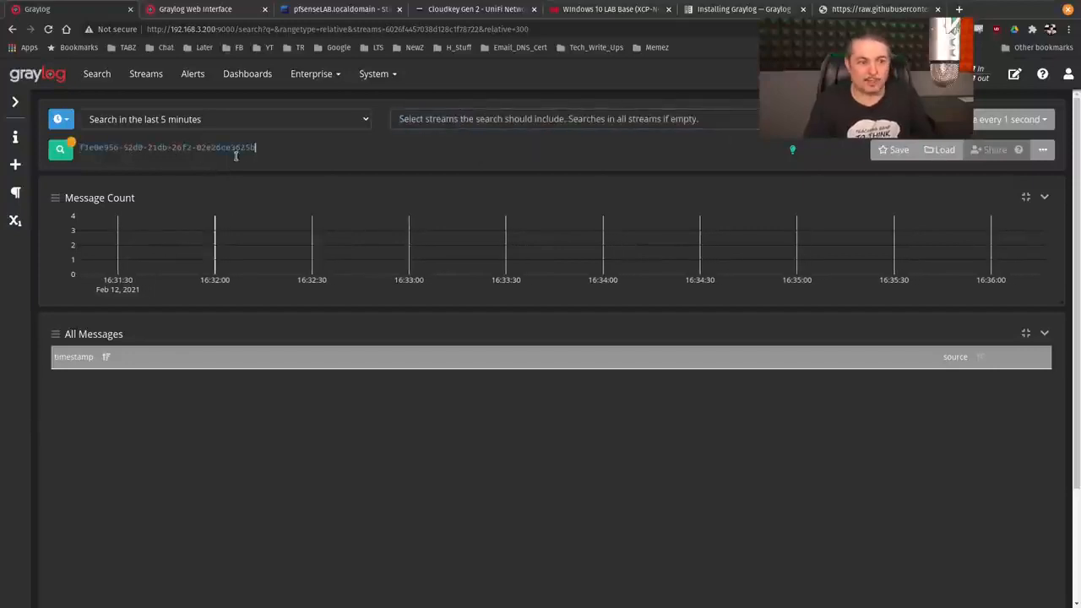
pyautogui.click(607, 8)
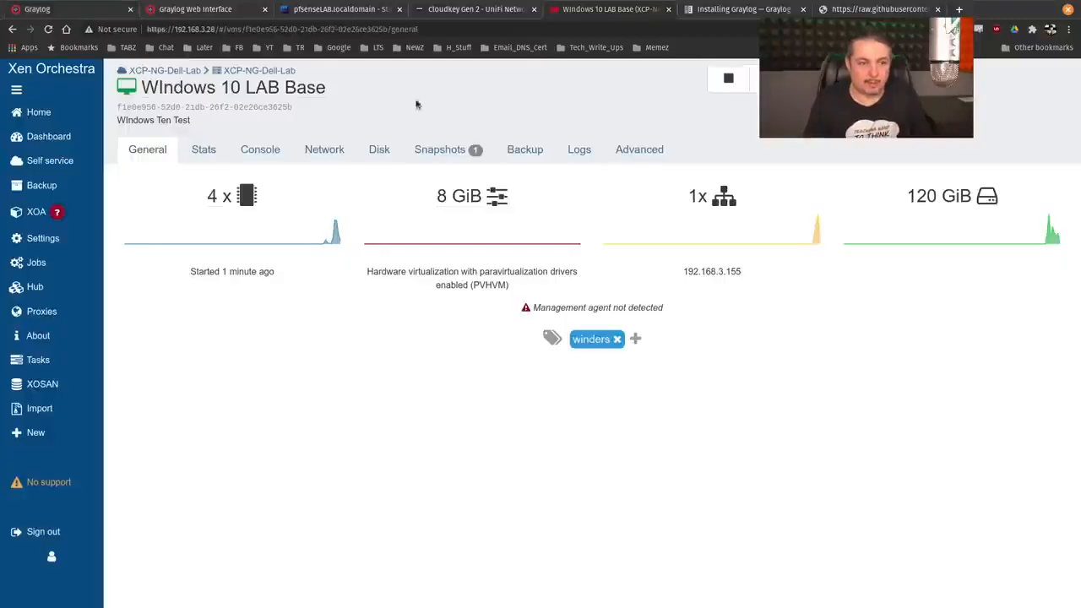
pyautogui.click(37, 8)
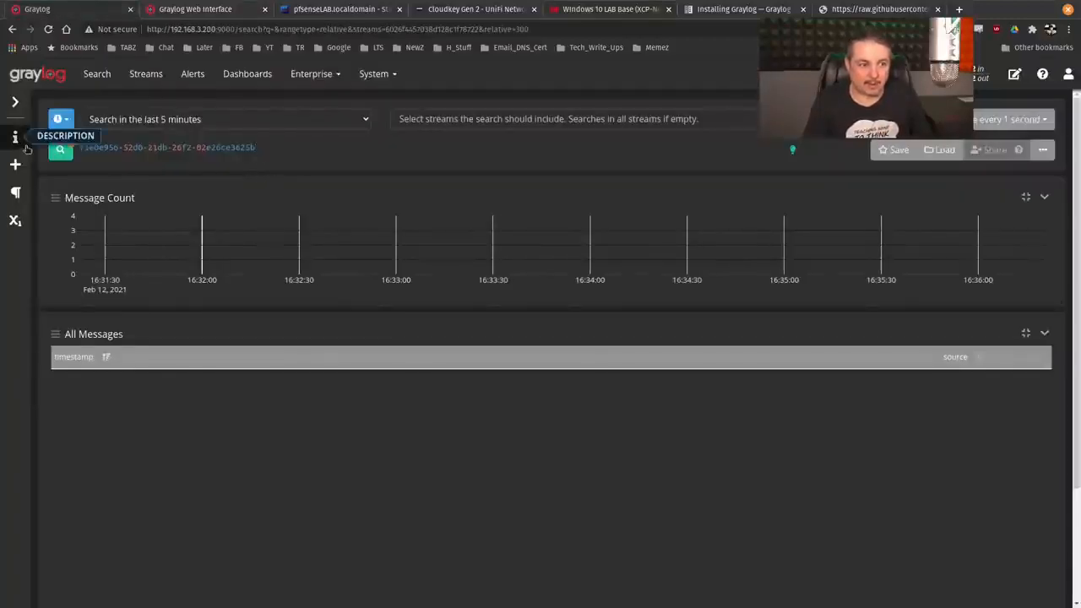
pyautogui.click(59, 151)
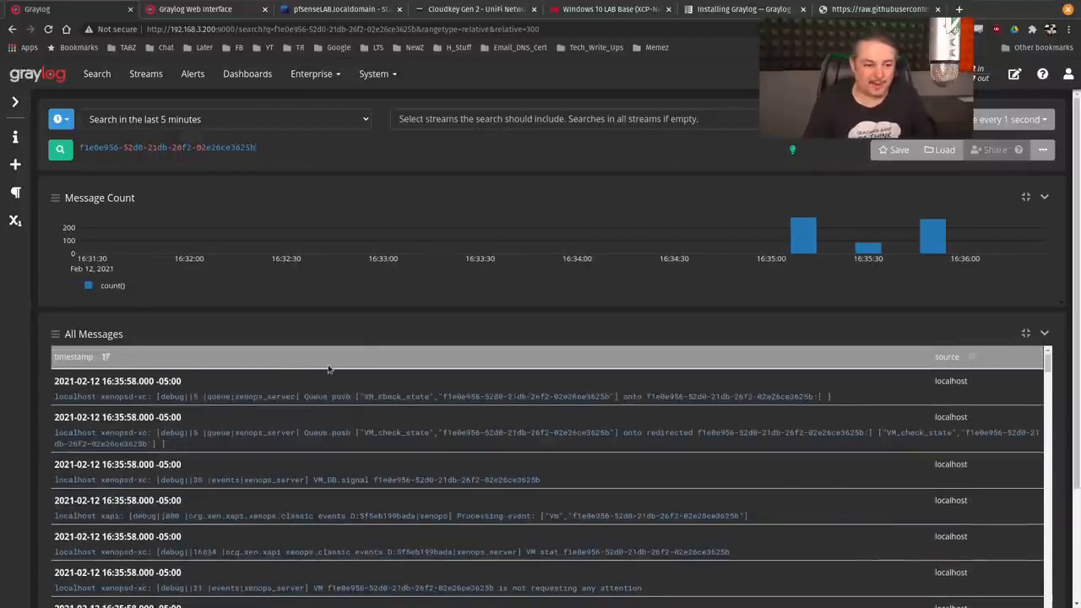
# - Start the stopped XCP-NG Demo stream from the streams overview
pyautogui.click(157, 80)
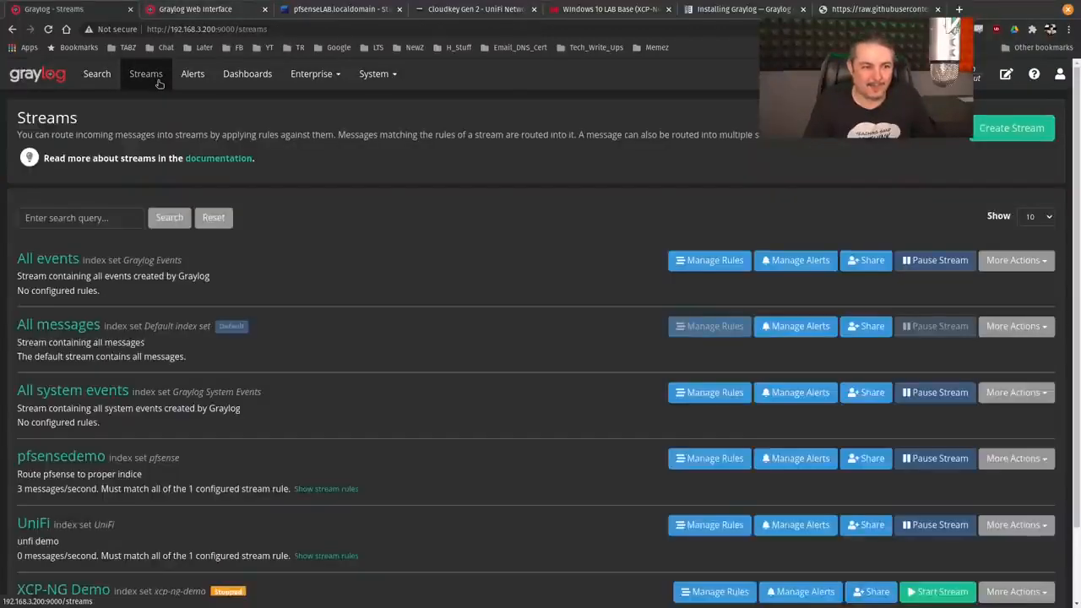
pyautogui.scroll(-2, 353, 369)
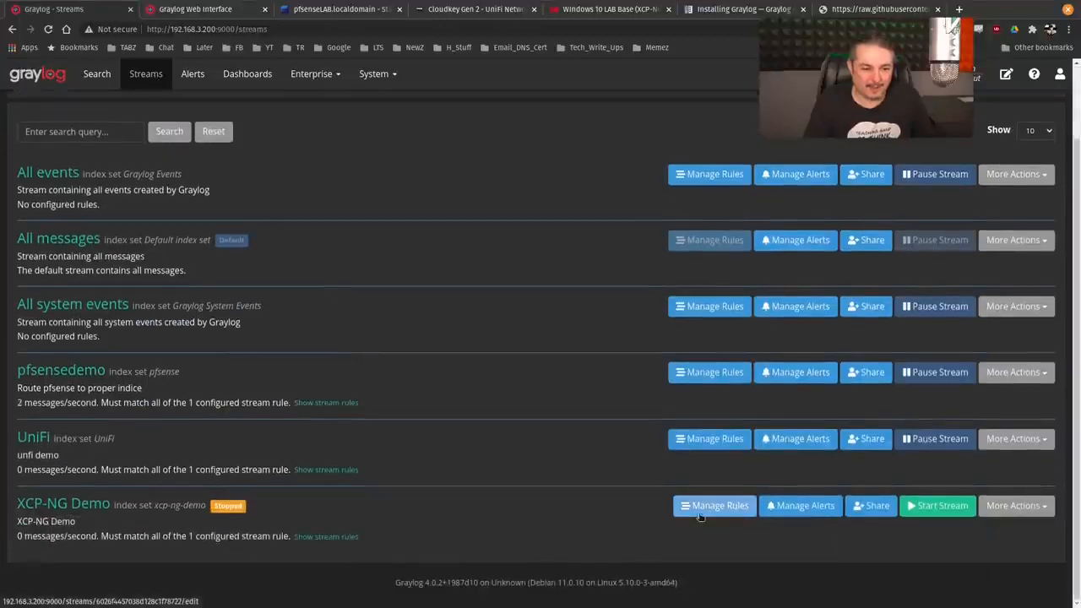
pyautogui.click(957, 507)
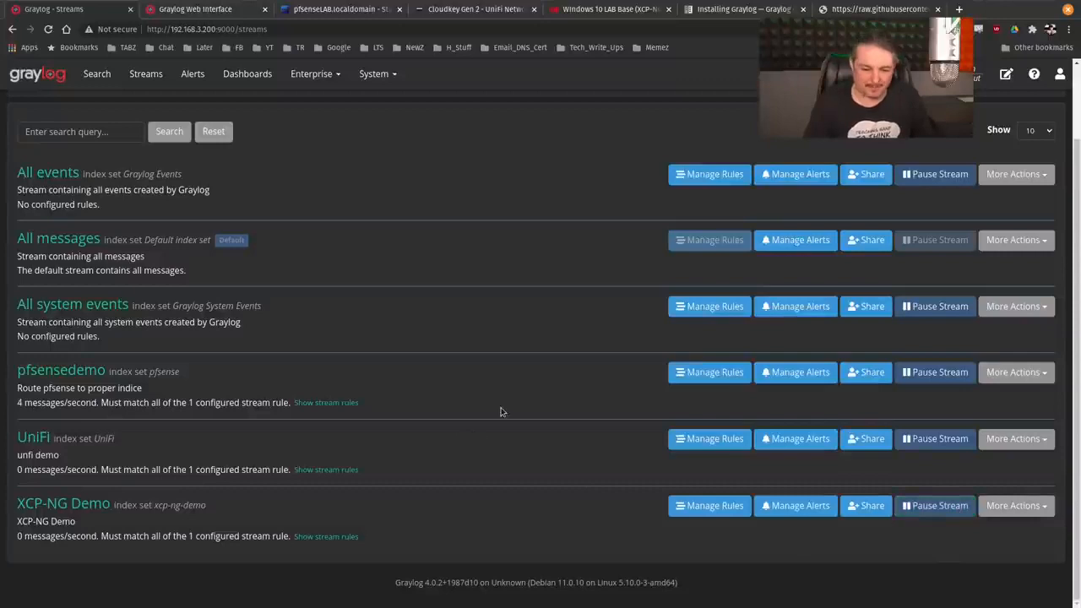
pyautogui.scroll(2, 483, 470)
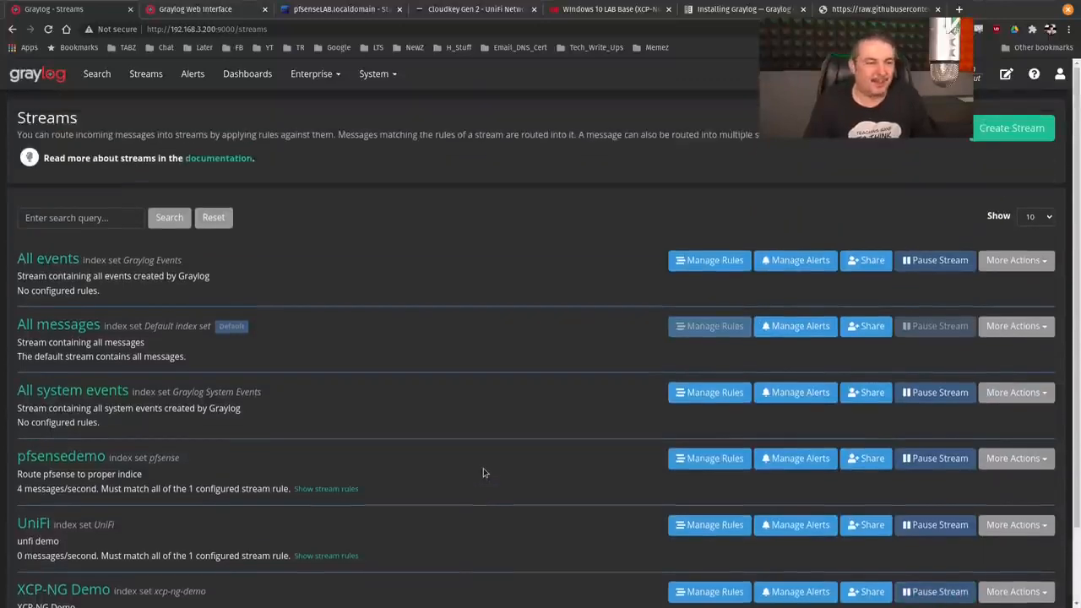
# - Run a new search limited to the XCP-NG Demo stream and have it update every 1 second
pyautogui.click(97, 73)
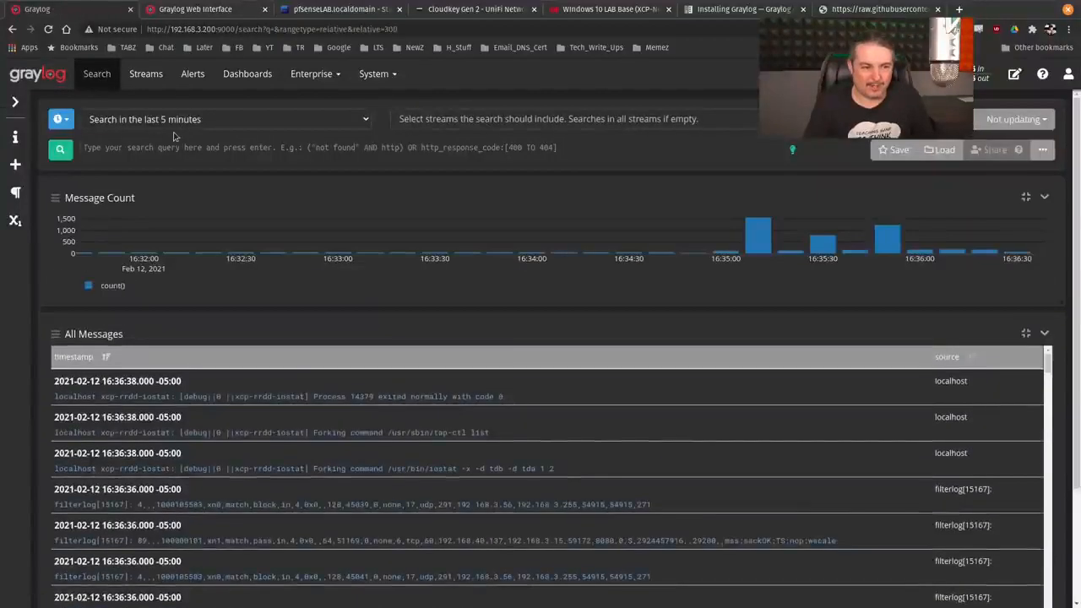
pyautogui.click(532, 118)
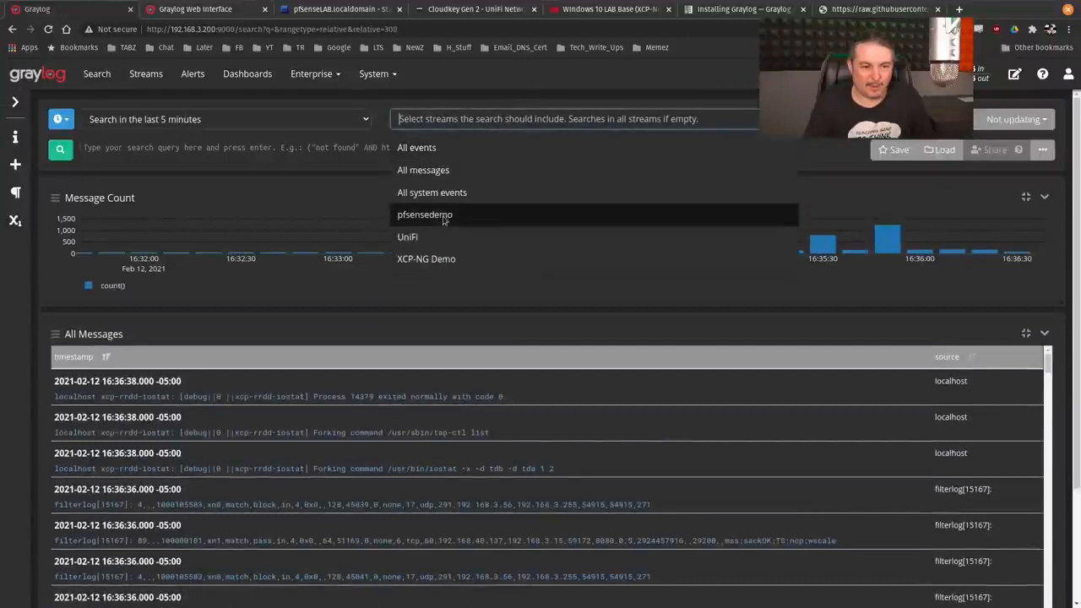
pyautogui.click(456, 260)
pyautogui.click(60, 150)
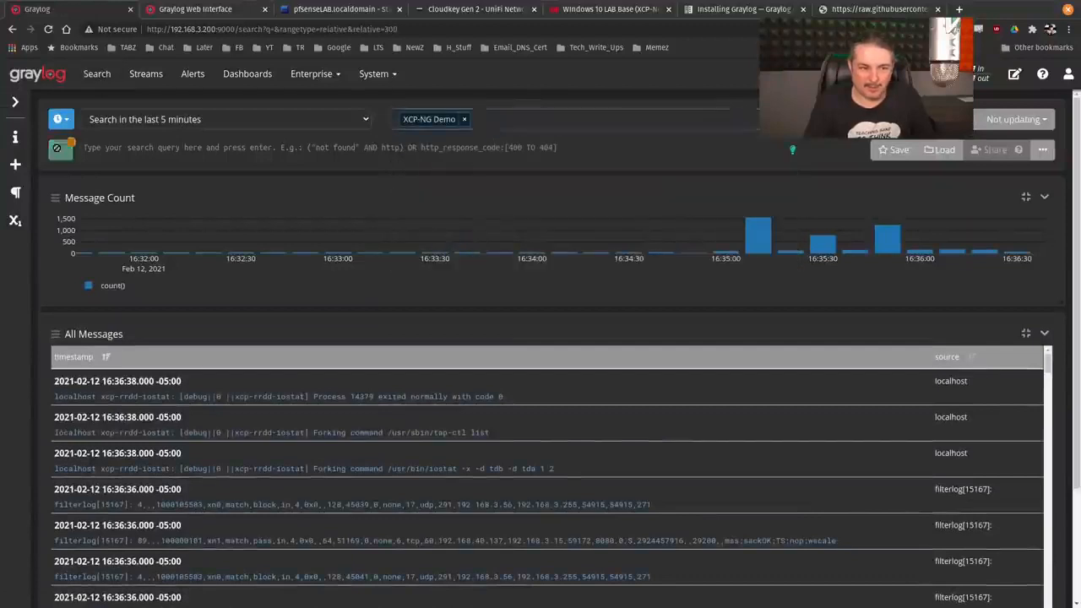
pyautogui.click(966, 121)
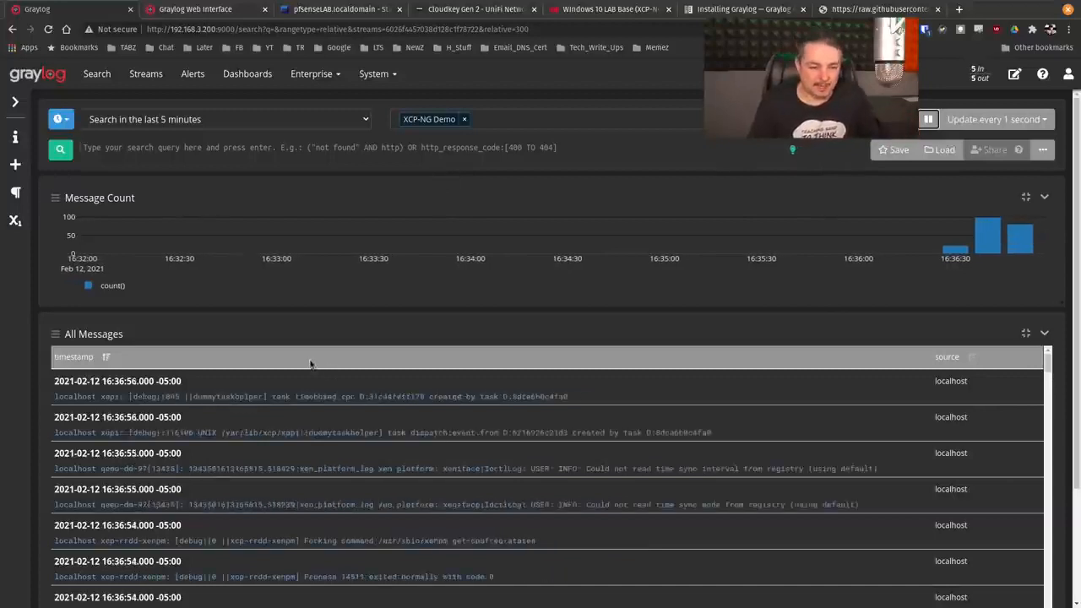
# - Check the Windows VM in Xen Orchestra and search the XCP-NG Demo stream in Graylog for its UUID, f1e0e956-52d0-21db-26f2-02e26ce3625b
pyautogui.click(591, 9)
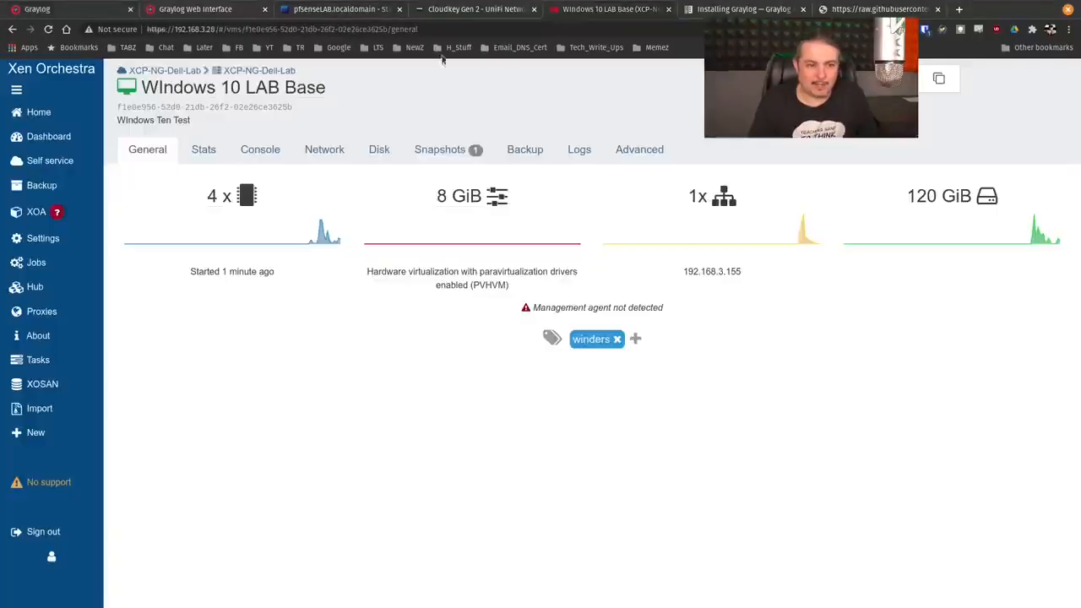
pyautogui.click(89, 8)
pyautogui.click(183, 157)
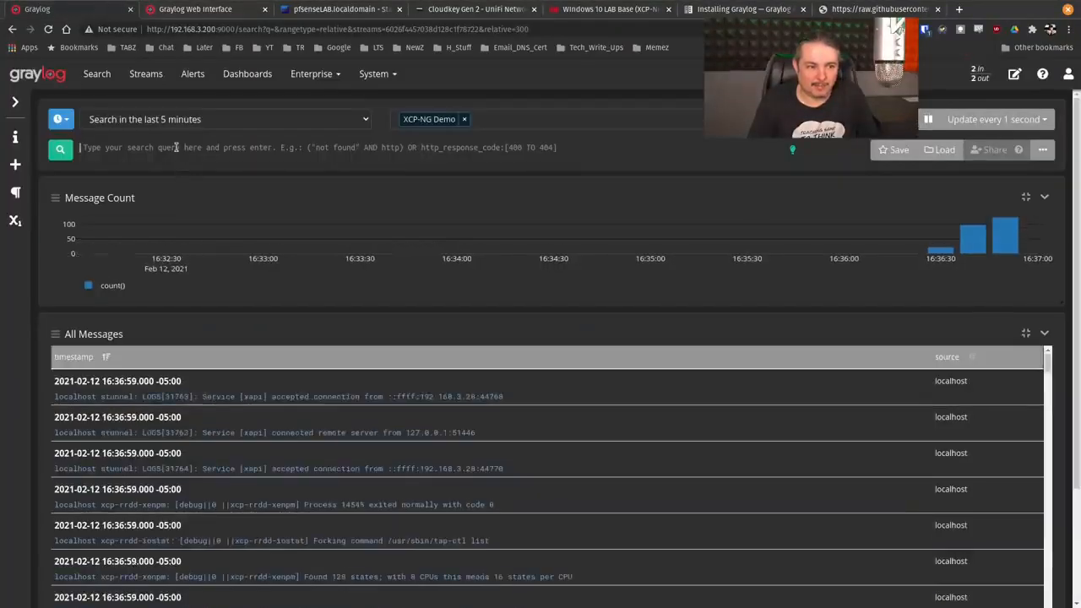
pyautogui.write('f1e0e956-52d0-21db-26f2-02e26ce3625b')
pyautogui.press('Return')
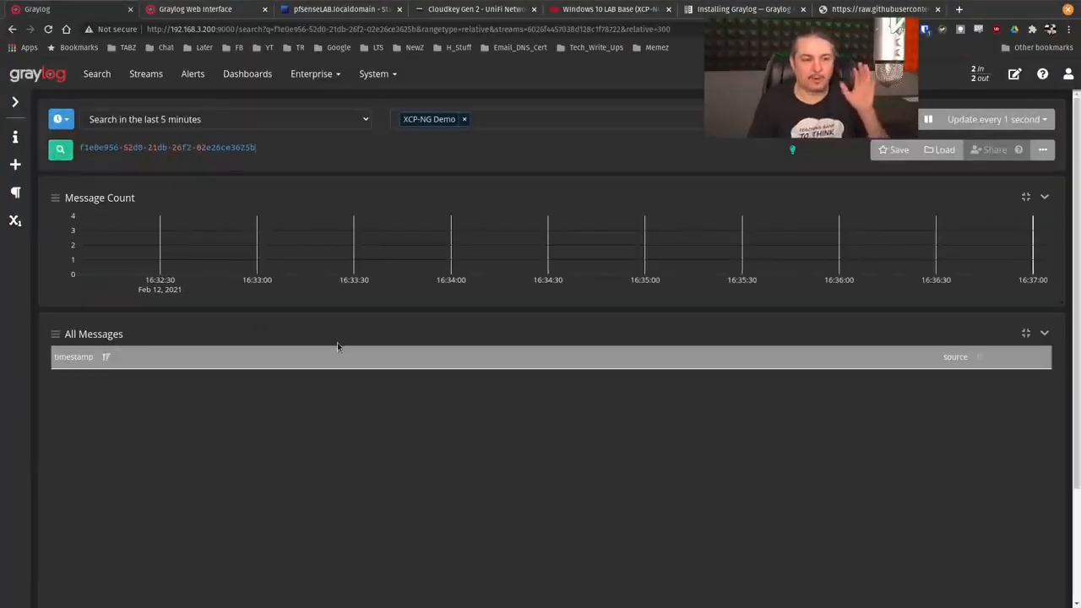
# - Switch to Xen Orchestra, view the WIndows 10 LAB Base statistics, and stop the VM
pyautogui.click(591, 10)
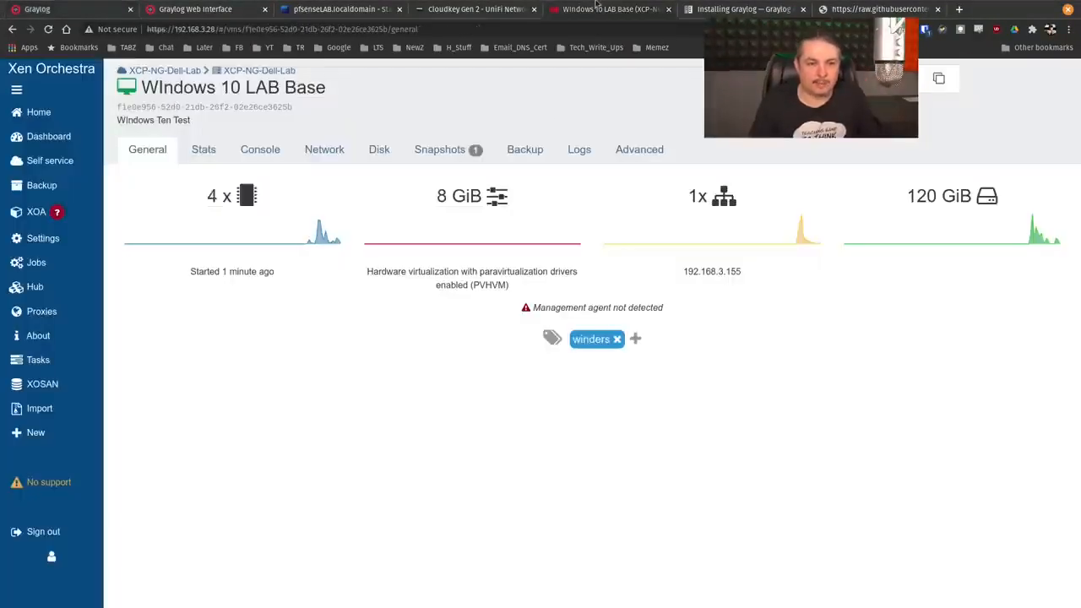
pyautogui.click(211, 158)
pyautogui.click(728, 78)
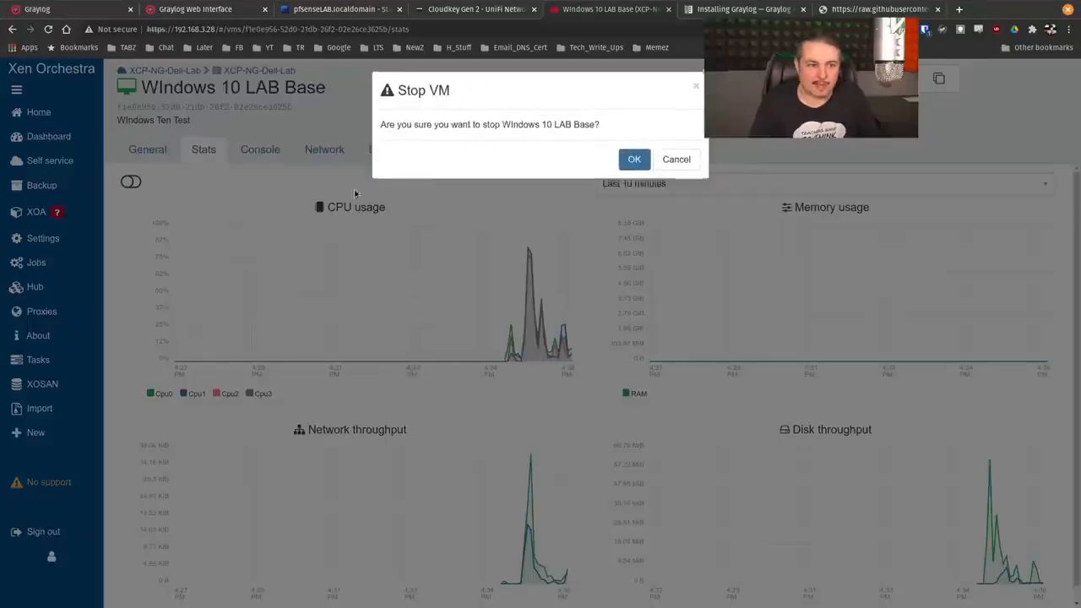
pyautogui.click(638, 168)
# - Switch back to Graylog and review the stream's incoming messages about the VM's shutdown
pyautogui.click(50, 9)
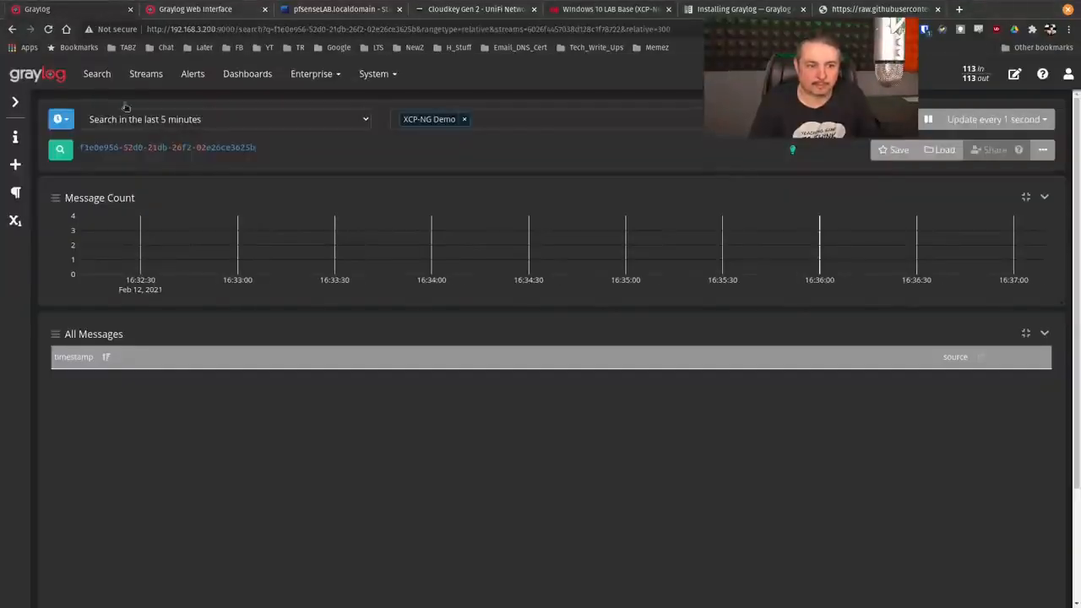
pyautogui.scroll(-5, 352, 397)
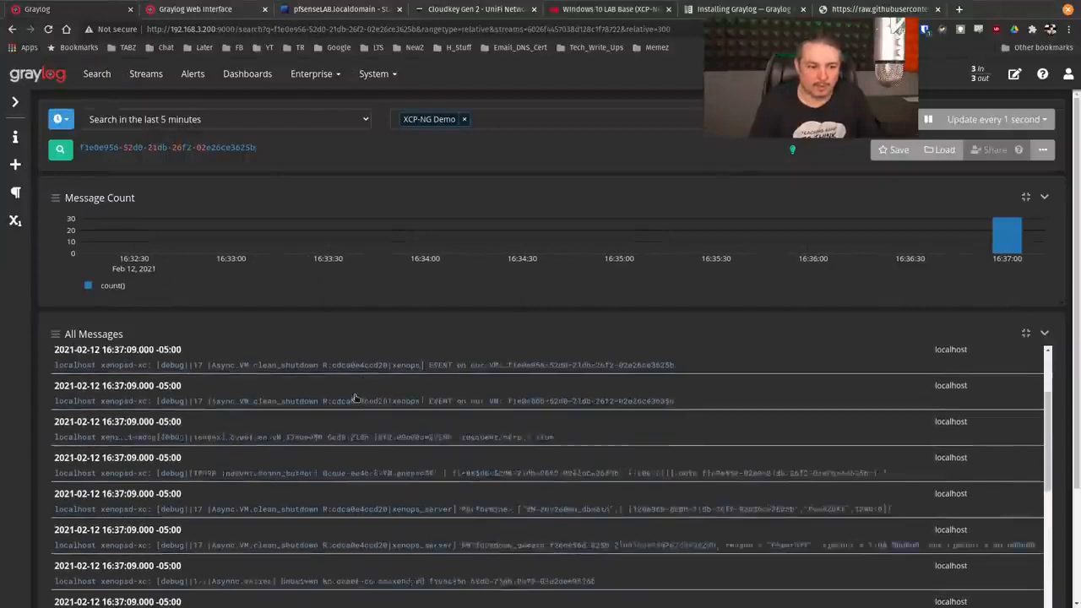
pyautogui.scroll(5, 369, 415)
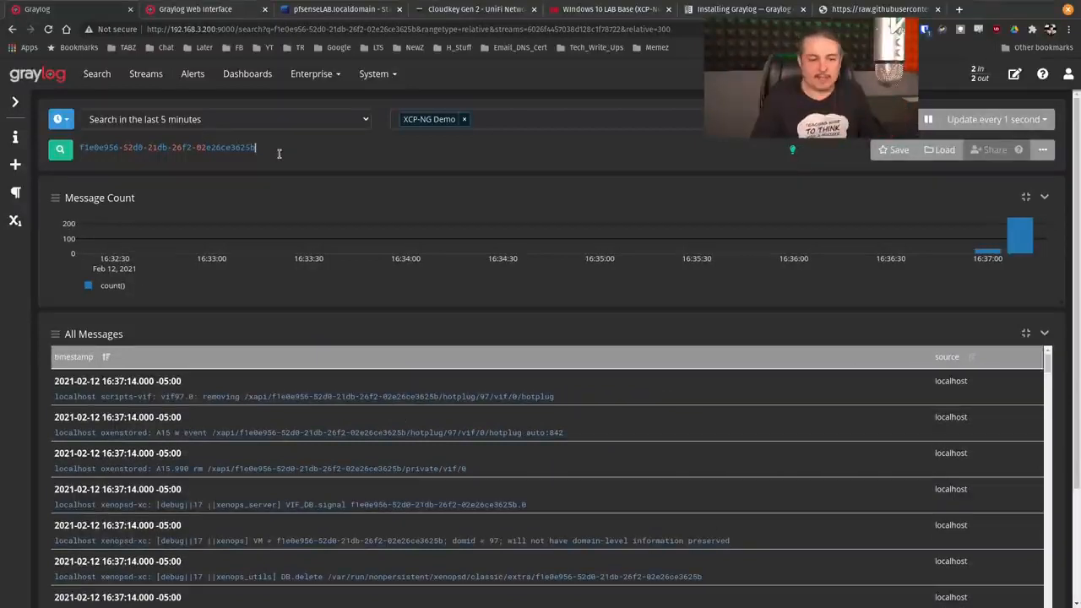
# - Expand individual VM log messages and examine their index, stream routing and message fields
pyautogui.click(284, 411)
pyautogui.scroll(-2, 441, 421)
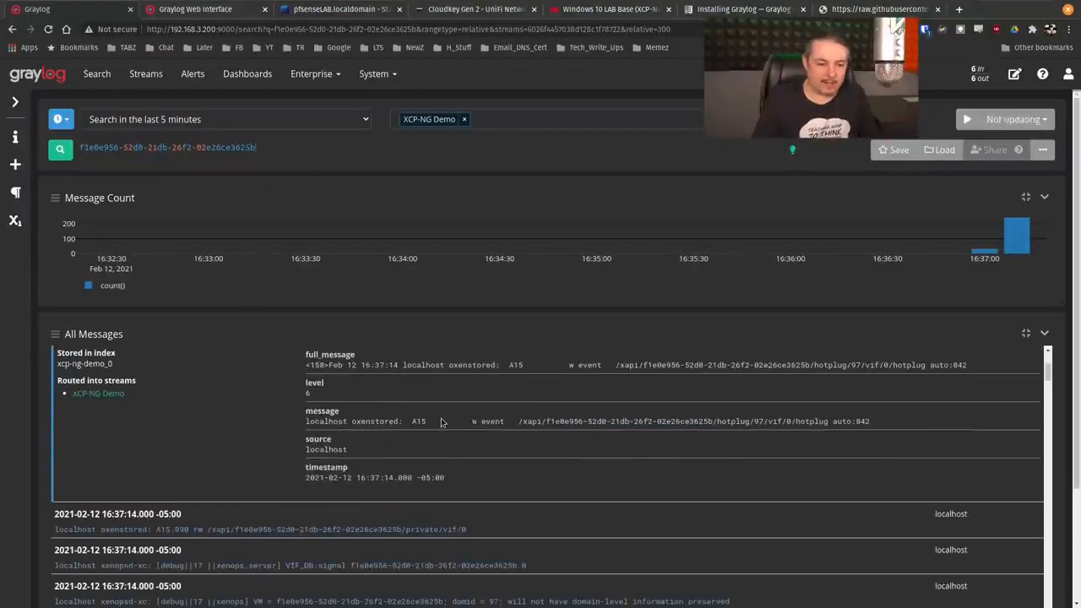
pyautogui.tripleClick(322, 427)
pyautogui.click(766, 434)
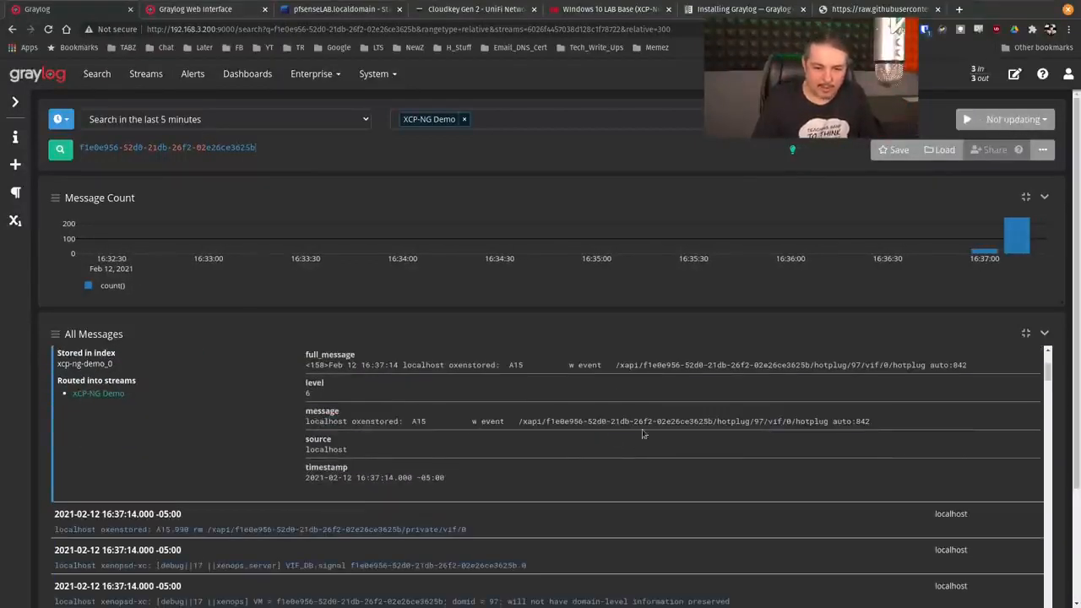
pyautogui.scroll(1, 411, 416)
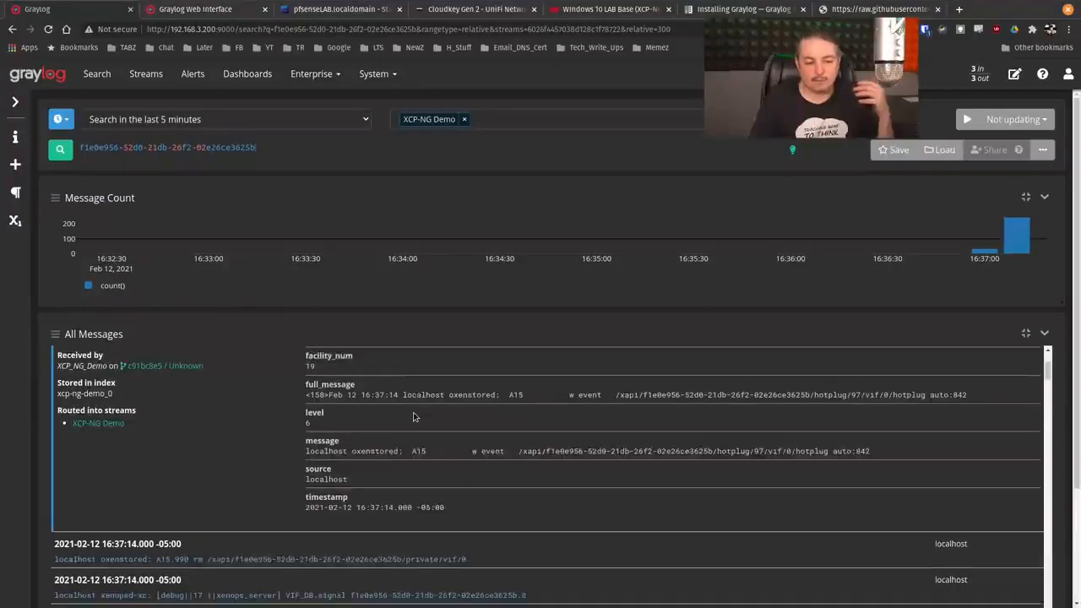
pyautogui.scroll(-5, 414, 416)
pyautogui.click(414, 416)
pyautogui.scroll(-10, 419, 427)
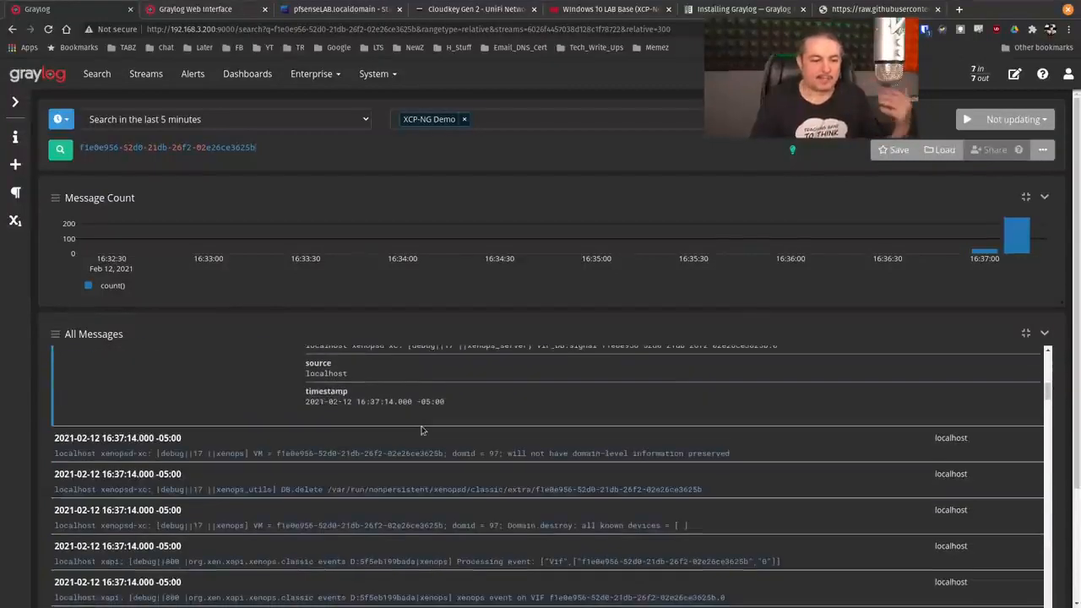
# - Expand further VM log messages, including the Domain.destroy entry, and examine their fields and stream routing
pyautogui.click(423, 431)
pyautogui.scroll(-5, 467, 478)
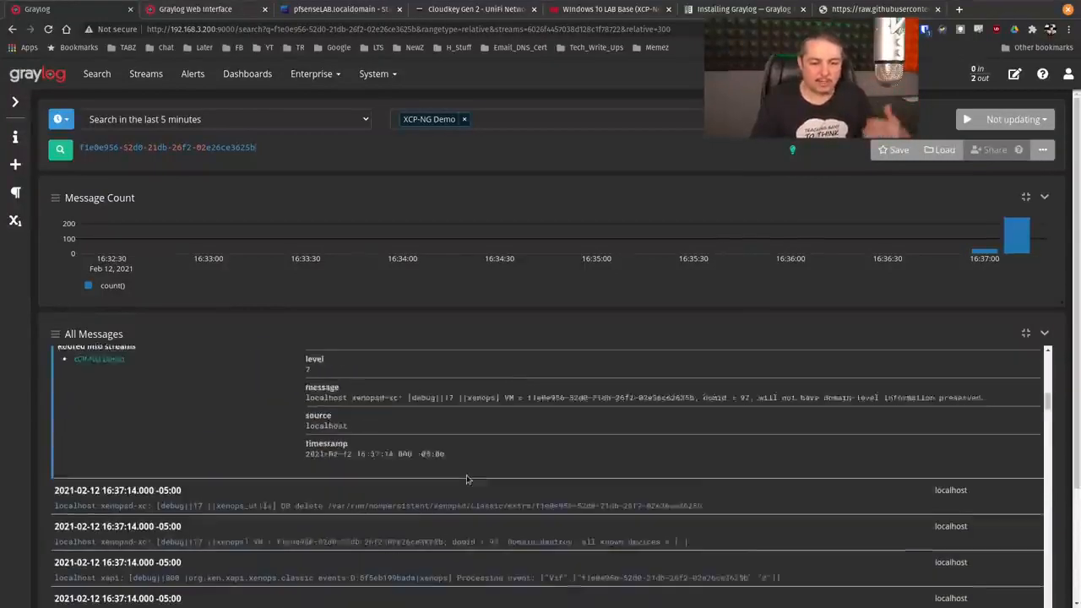
pyautogui.scroll(-2, 467, 478)
pyautogui.click(429, 420)
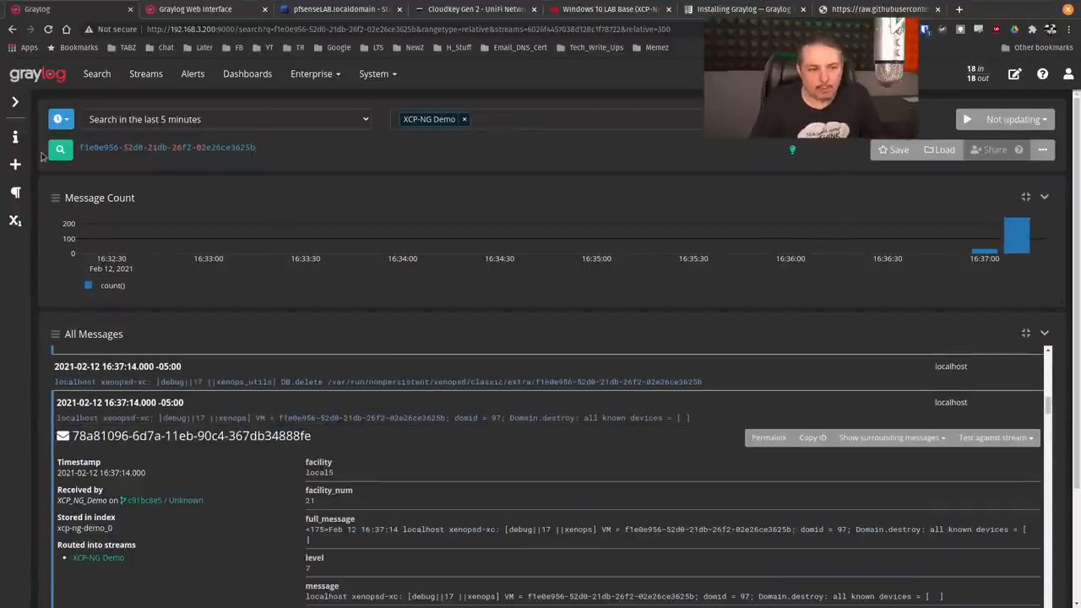
# - Clear the UUID from the search query and replace the XCP-NG Demo stream filter with UniFi and pfsensedemo
pyautogui.hotkey('ctrl', 'a')
pyautogui.hotkey('ctrl', 'c')
pyautogui.press('BackSpace')
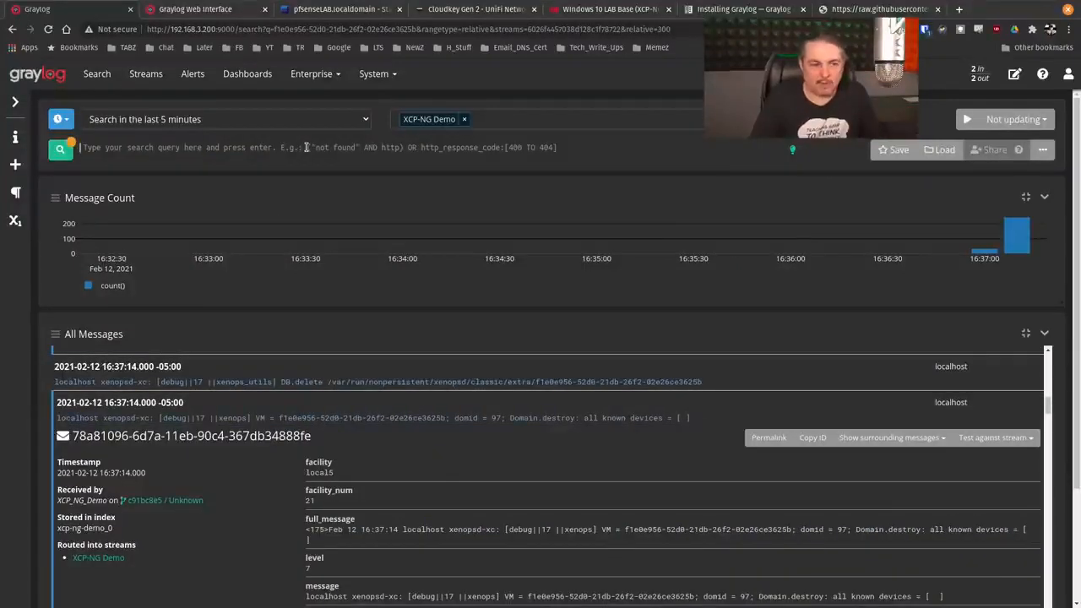
pyautogui.click(464, 119)
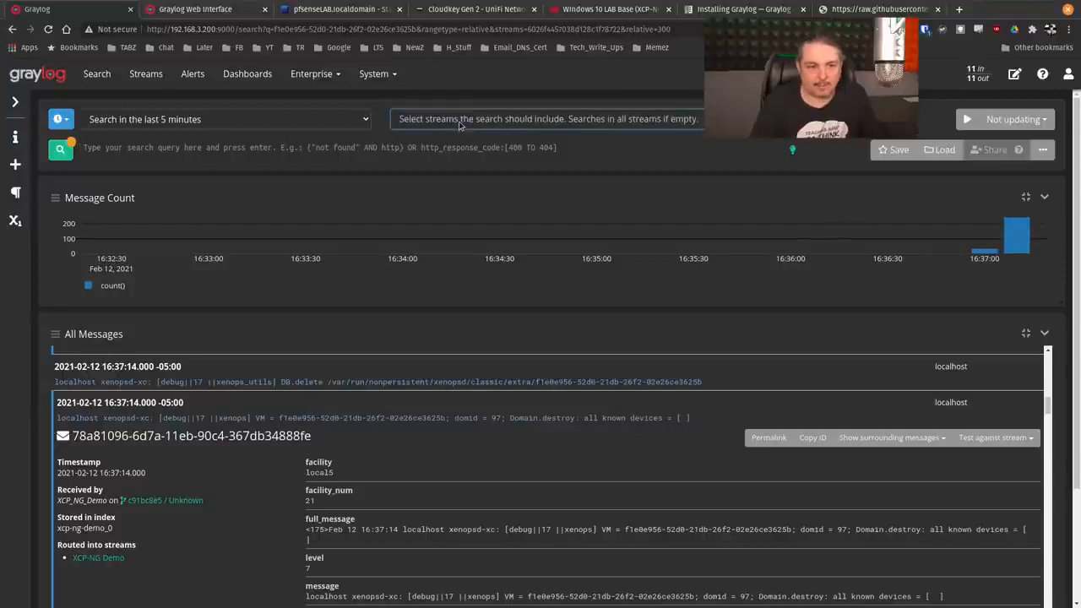
pyautogui.click(461, 125)
pyautogui.click(459, 236)
pyautogui.click(474, 123)
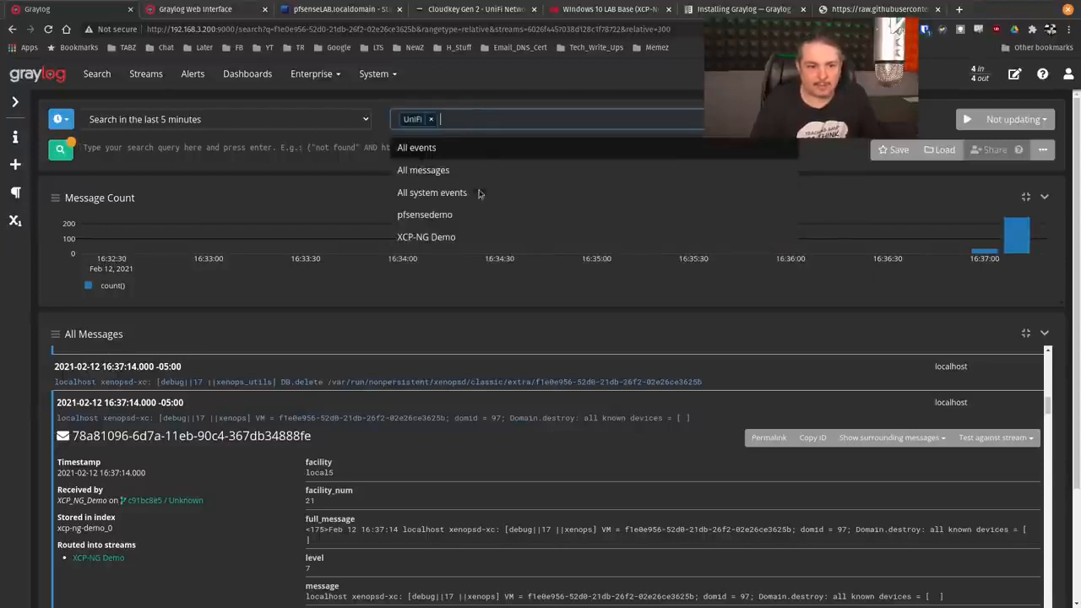
pyautogui.click(465, 214)
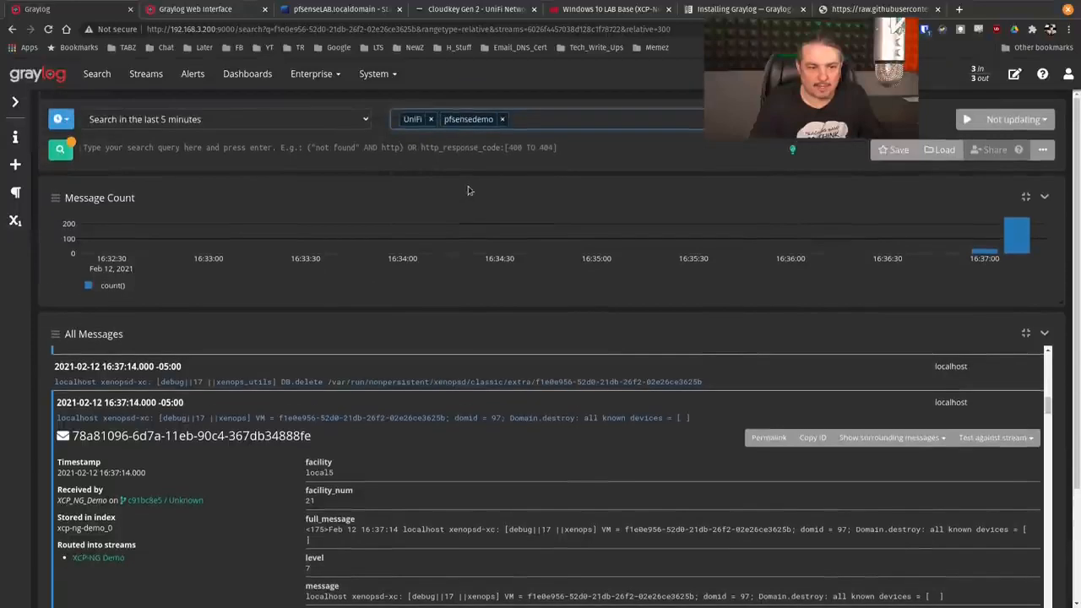
pyautogui.hotkey('ctrl', 'v')
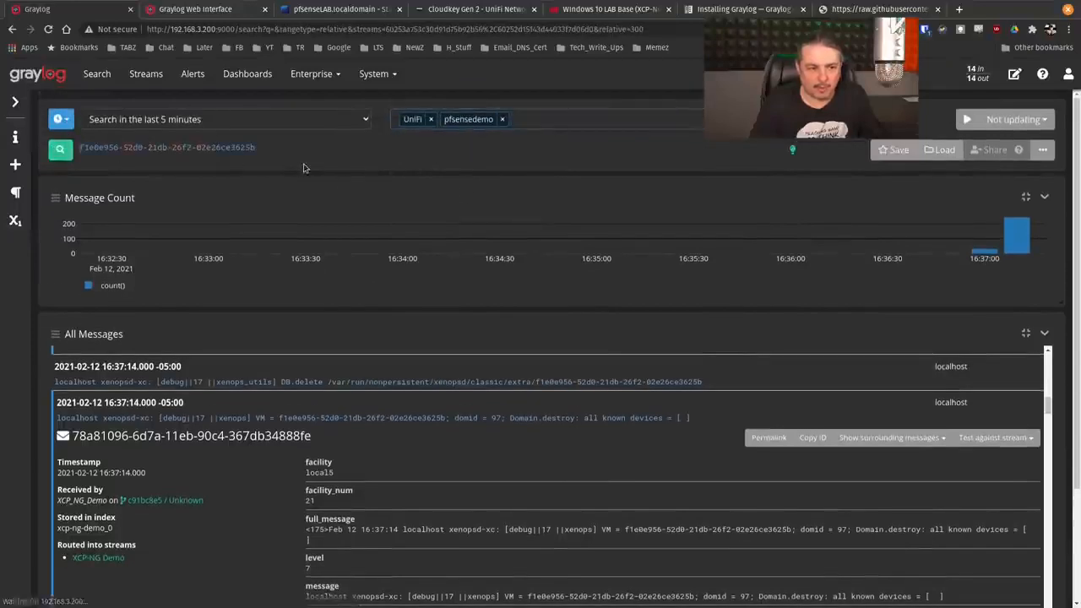
pyautogui.hotkey('ctrl', 'a')
pyautogui.press('BackSpace')
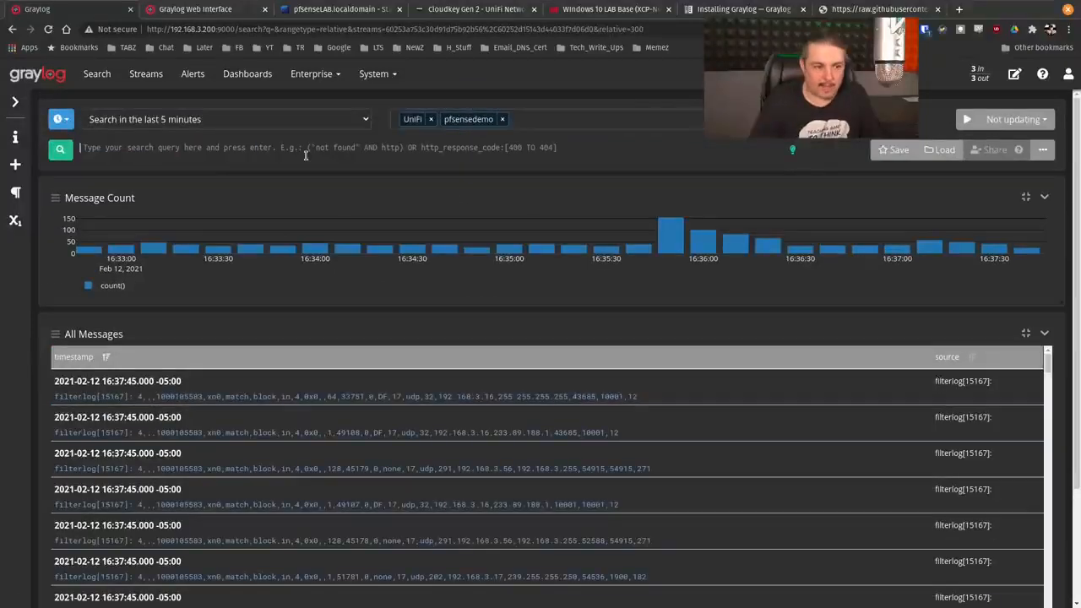
# - Run the search on both streams with live updates and expand the newest pfSense filterlog message to examine its parsed fields
pyautogui.click(60, 151)
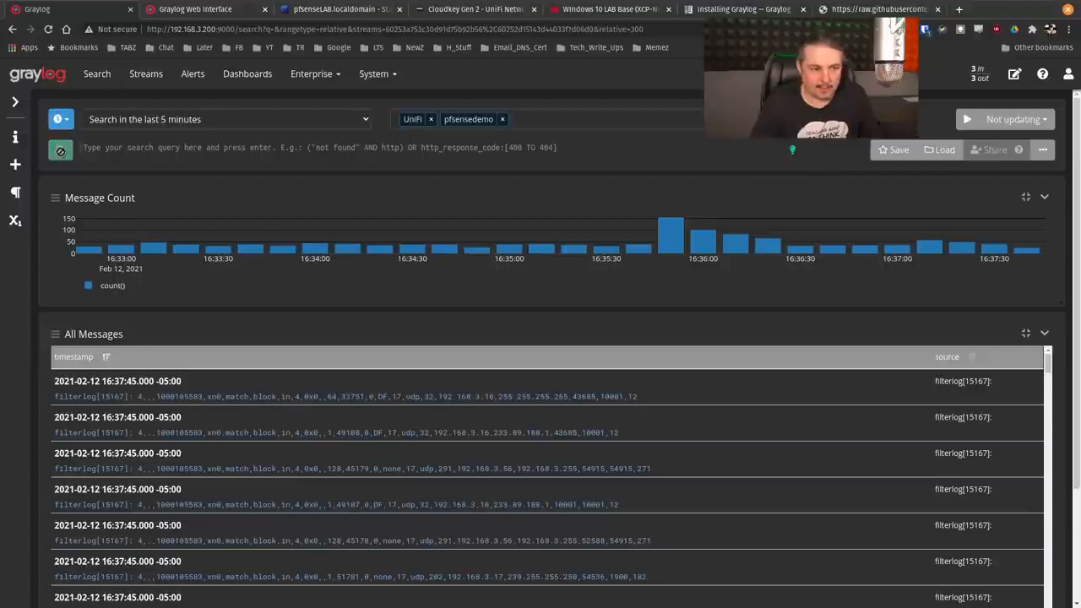
pyautogui.click(967, 120)
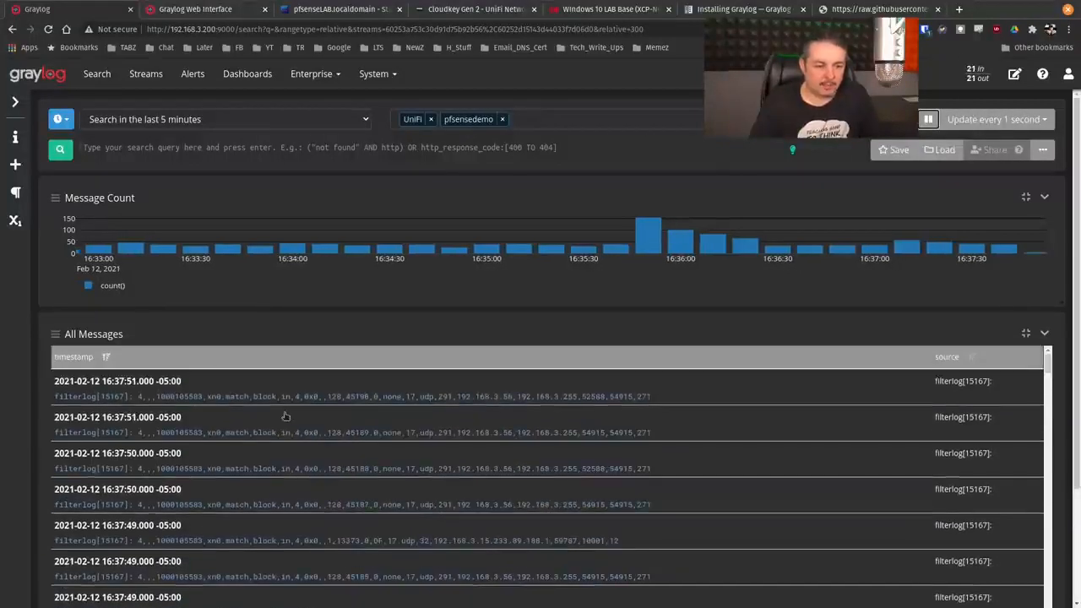
pyautogui.click(256, 400)
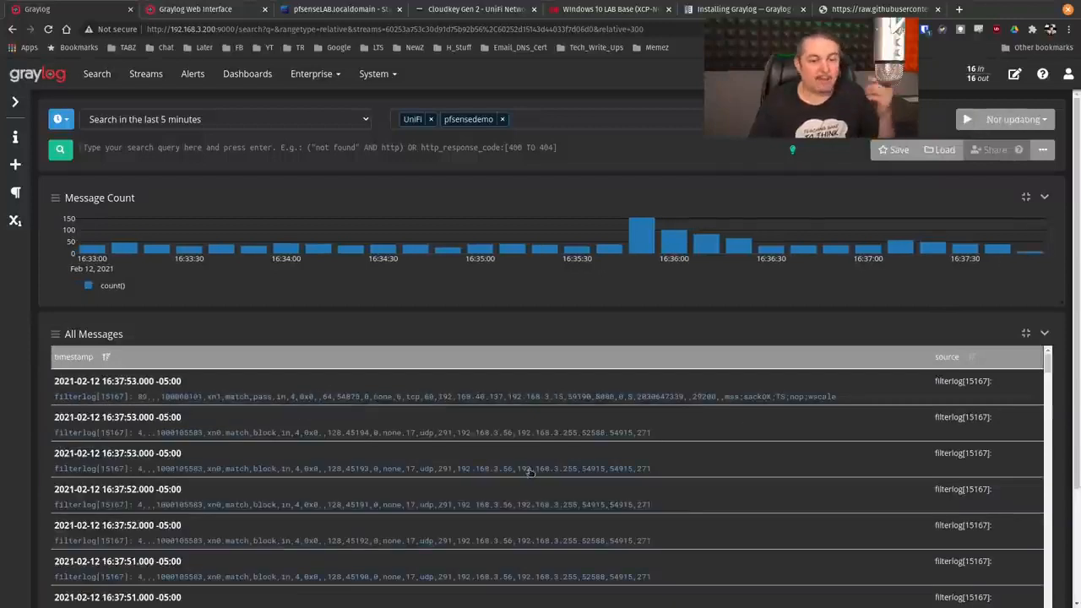
pyautogui.click(474, 398)
pyautogui.scroll(-5, 501, 450)
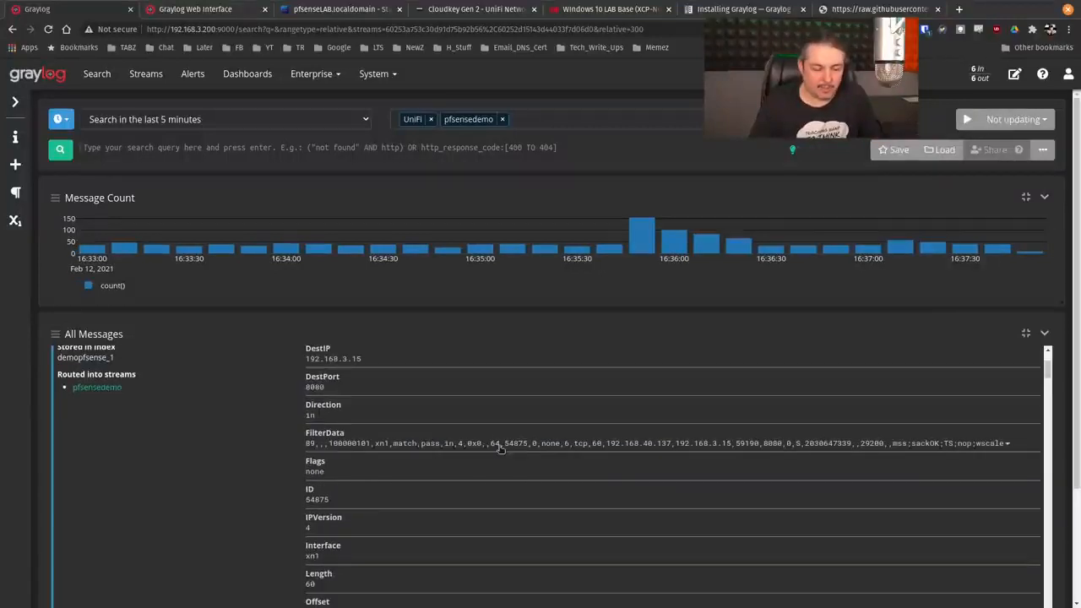
pyautogui.scroll(-3, 501, 450)
pyautogui.scroll(4, 500, 451)
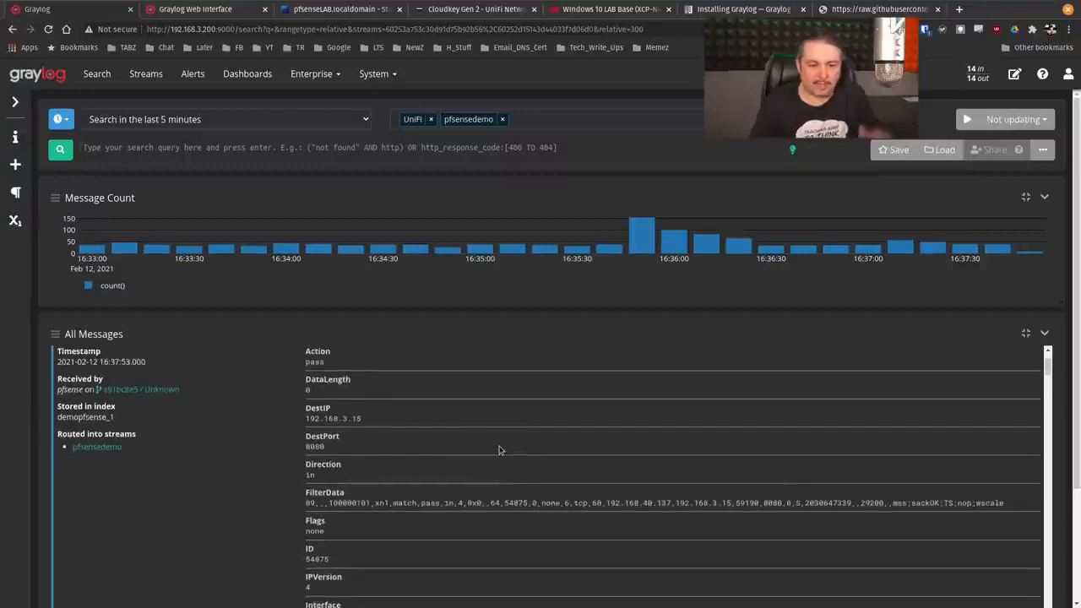
pyautogui.scroll(-3, 499, 450)
pyautogui.scroll(-2, 499, 450)
pyautogui.scroll(1, 500, 450)
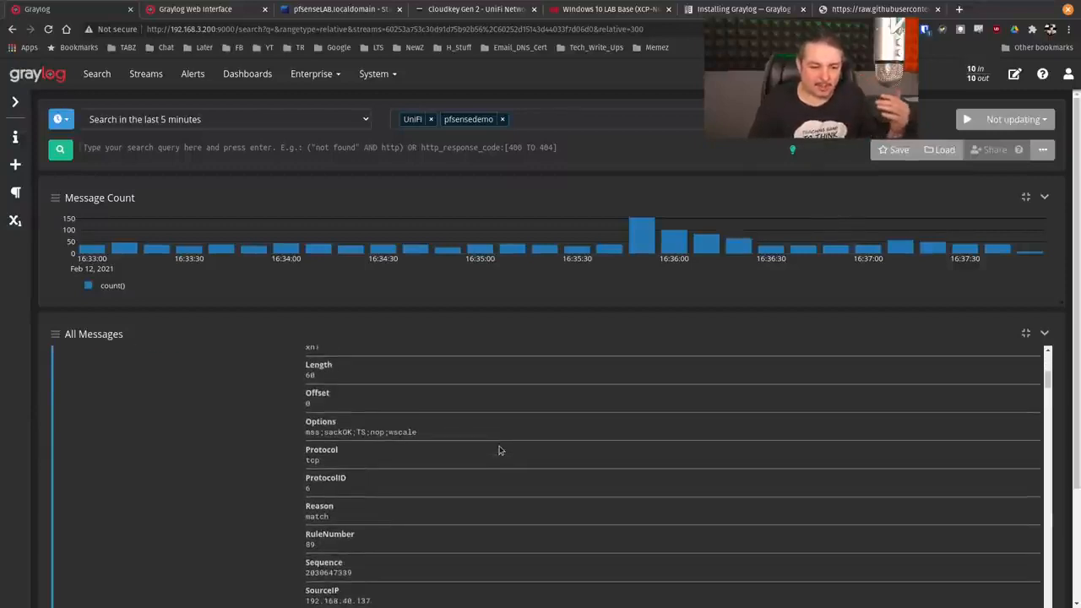
pyautogui.scroll(-1, 499, 451)
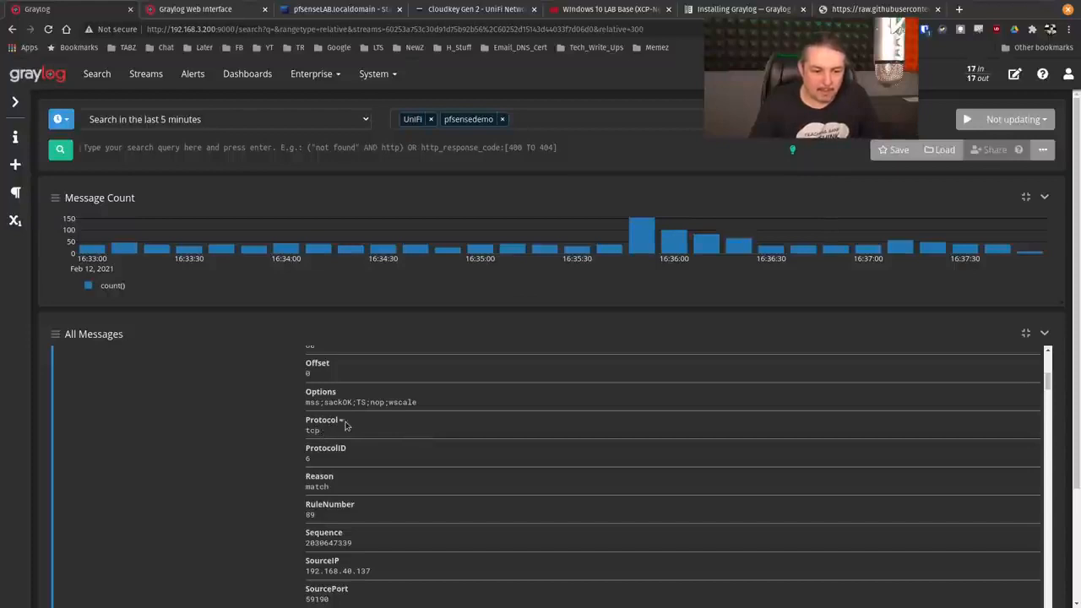
# - Show the top values of the Protocol field and rerun the search over the last 1 hour
pyautogui.click(342, 421)
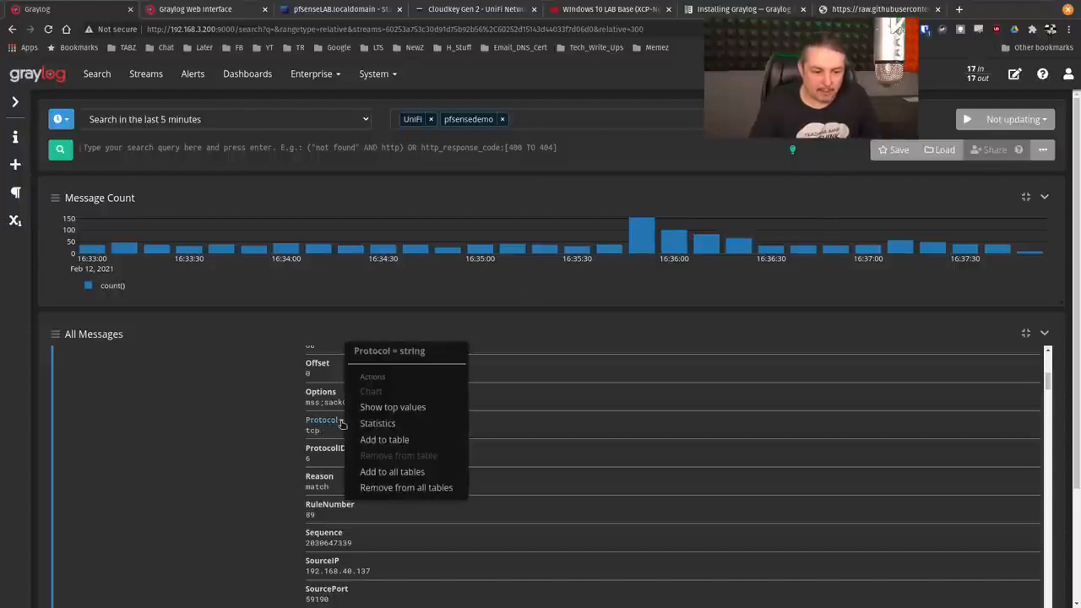
pyautogui.click(393, 408)
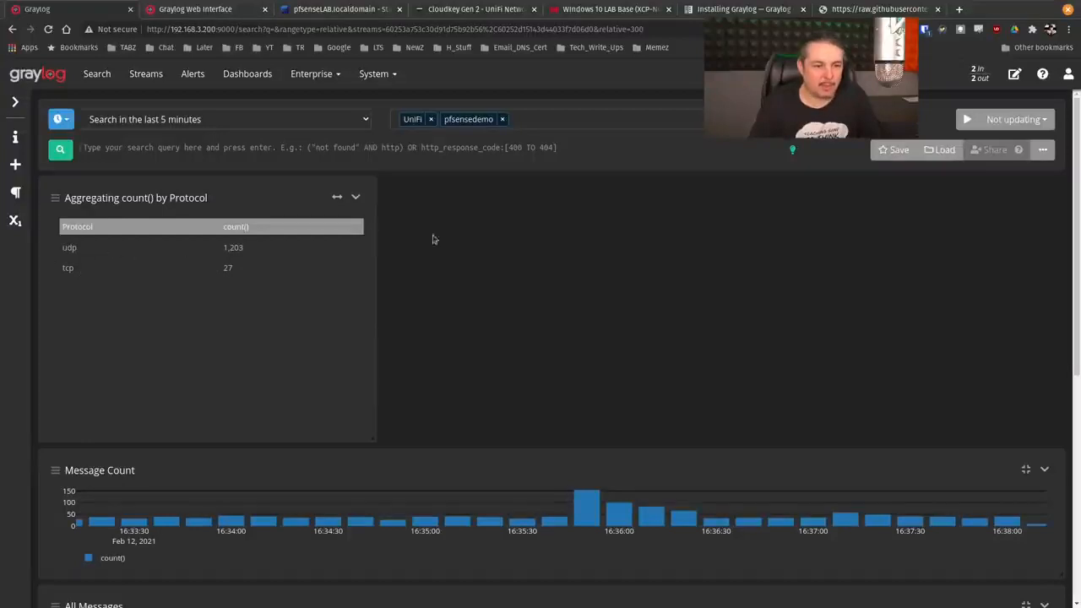
pyautogui.click(362, 119)
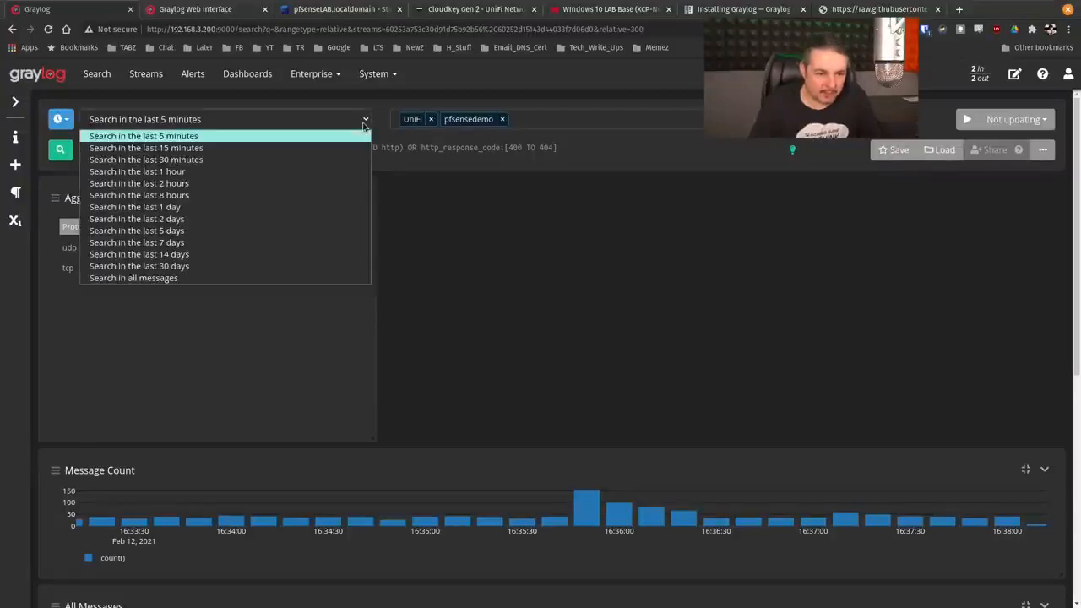
pyautogui.click(314, 169)
pyautogui.click(60, 150)
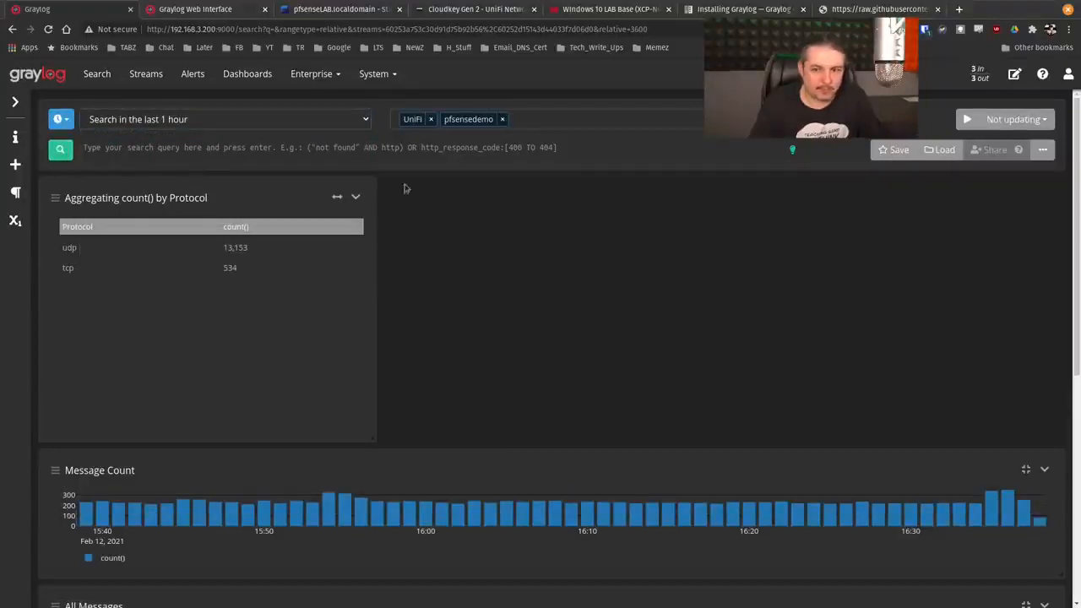
# - Turn on automatic updating every 1 second and widen the search range to the last 1 day
pyautogui.click(968, 119)
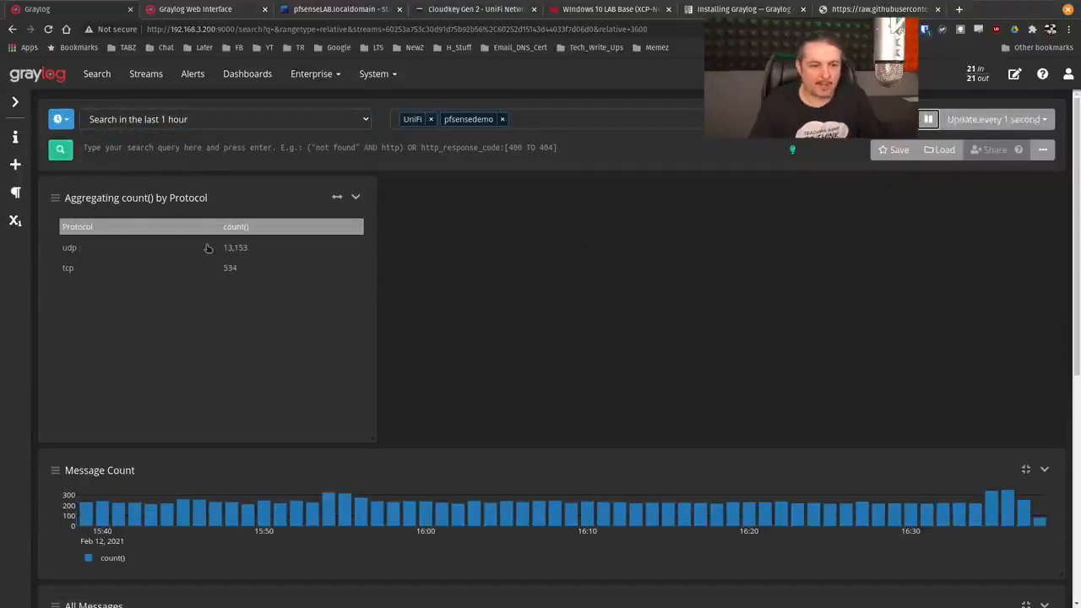
pyautogui.click(357, 121)
pyautogui.click(232, 205)
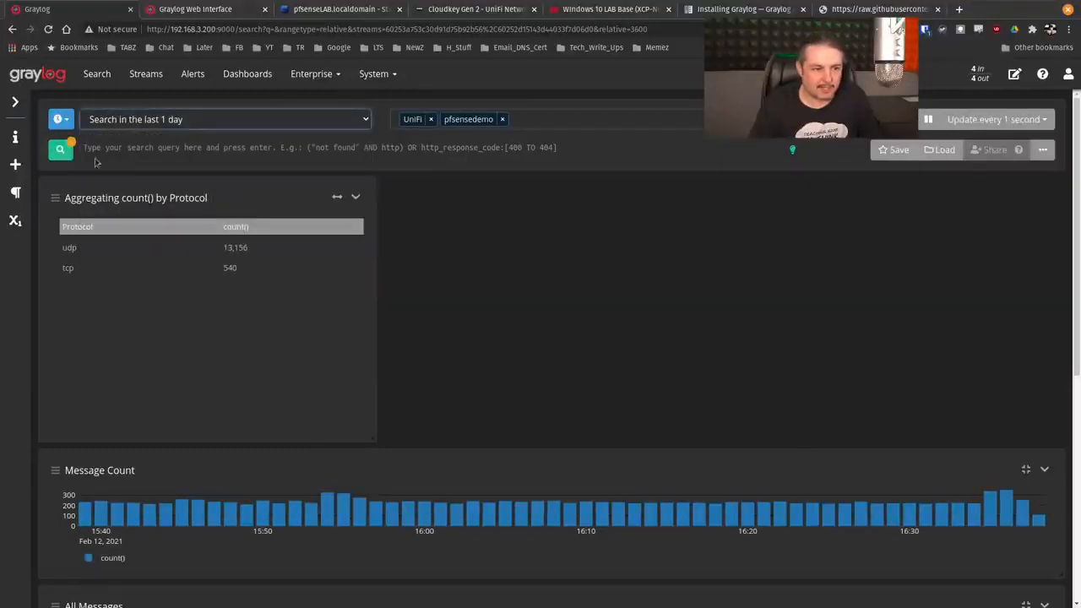
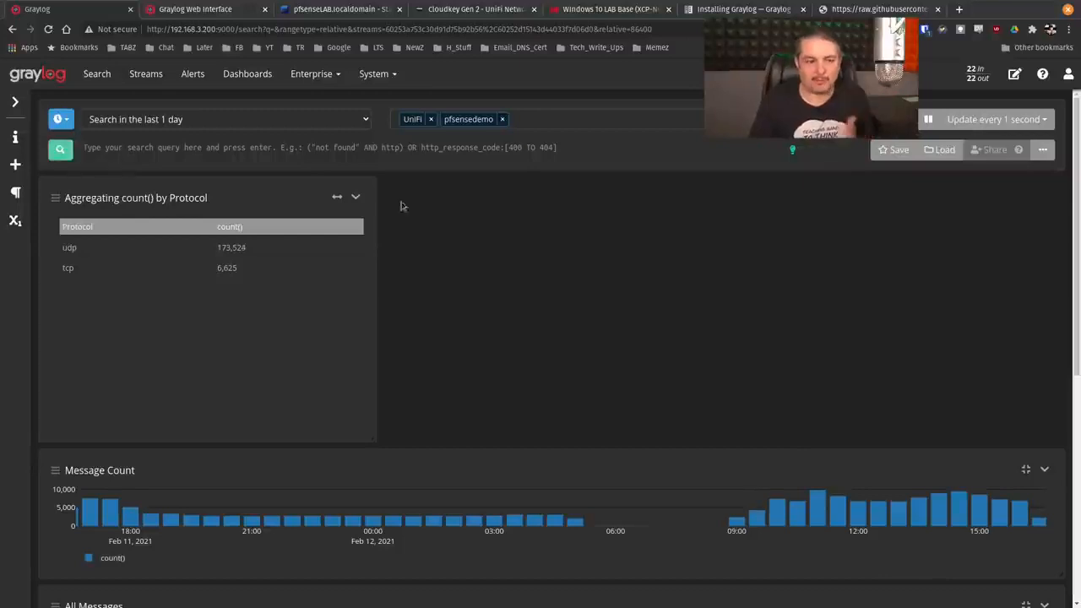
# - Switch to pfSense, view the DHCP leases, and highlight the hostname of the lease for 192.168.40.138
pyautogui.click(326, 4)
pyautogui.scroll(10, 439, 224)
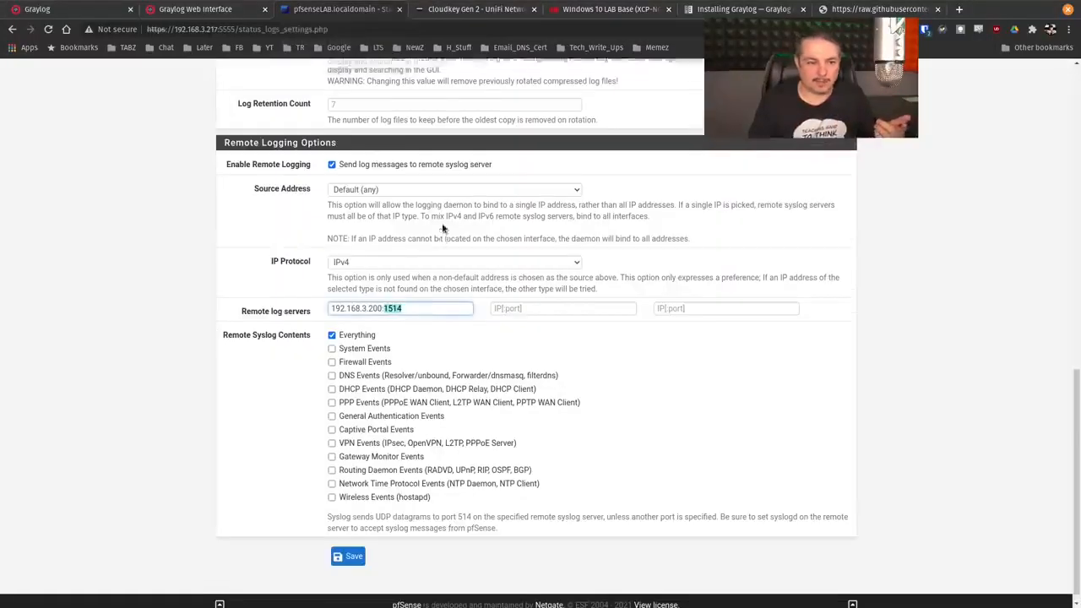
pyautogui.click(424, 73)
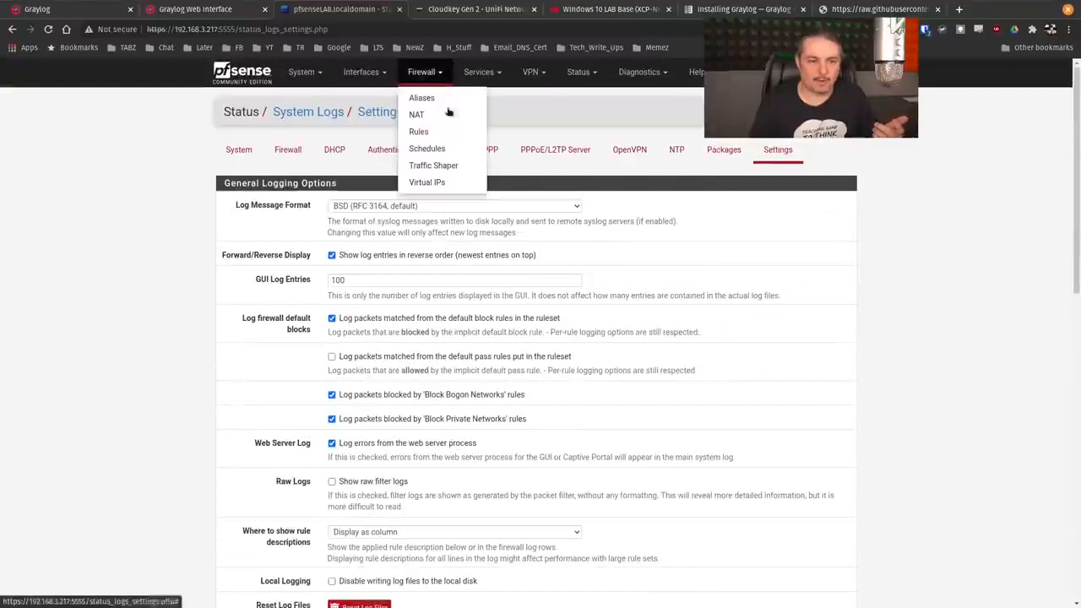
pyautogui.click(481, 72)
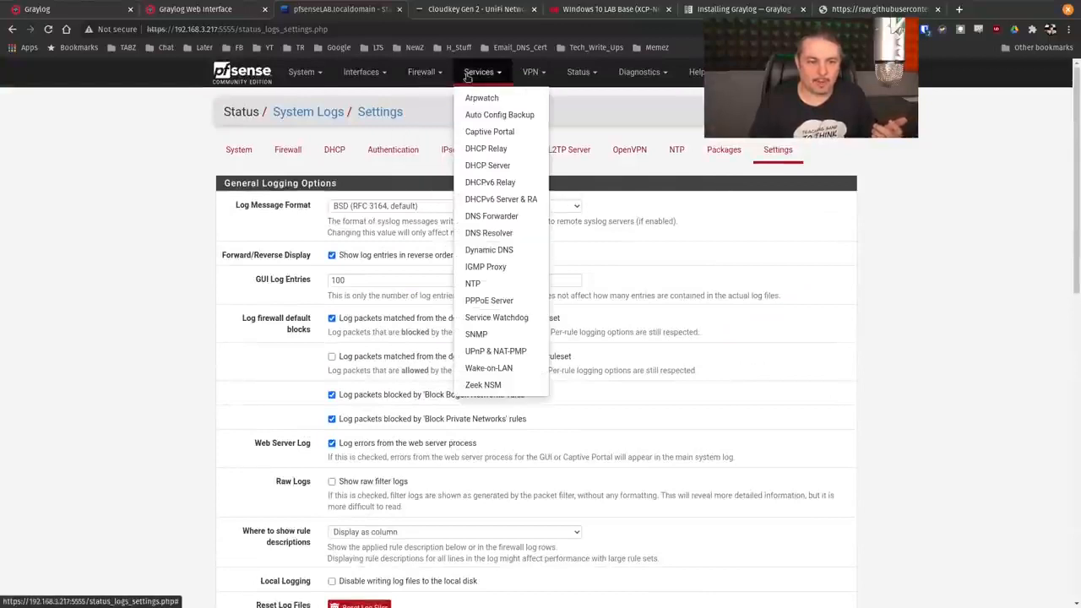
pyautogui.click(513, 172)
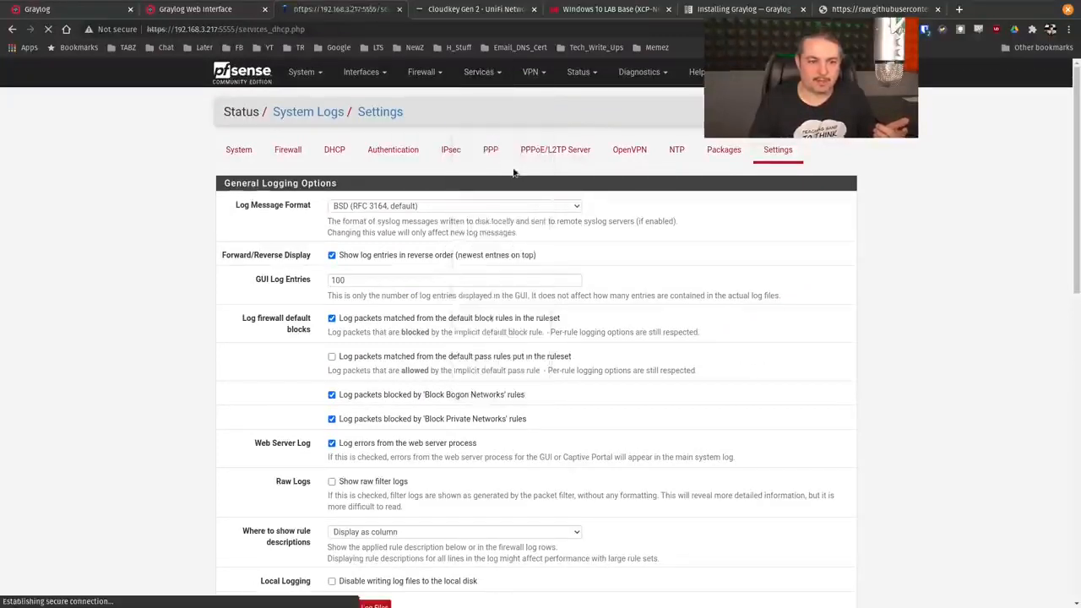
pyautogui.click(812, 112)
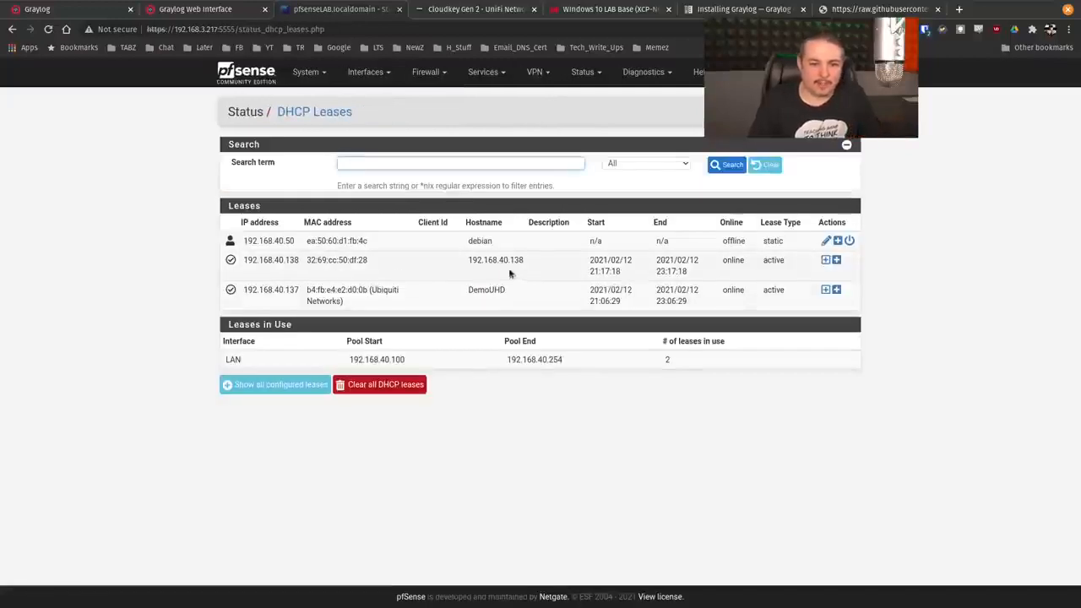
pyautogui.moveTo(469, 260); pyautogui.dragTo(525, 264)
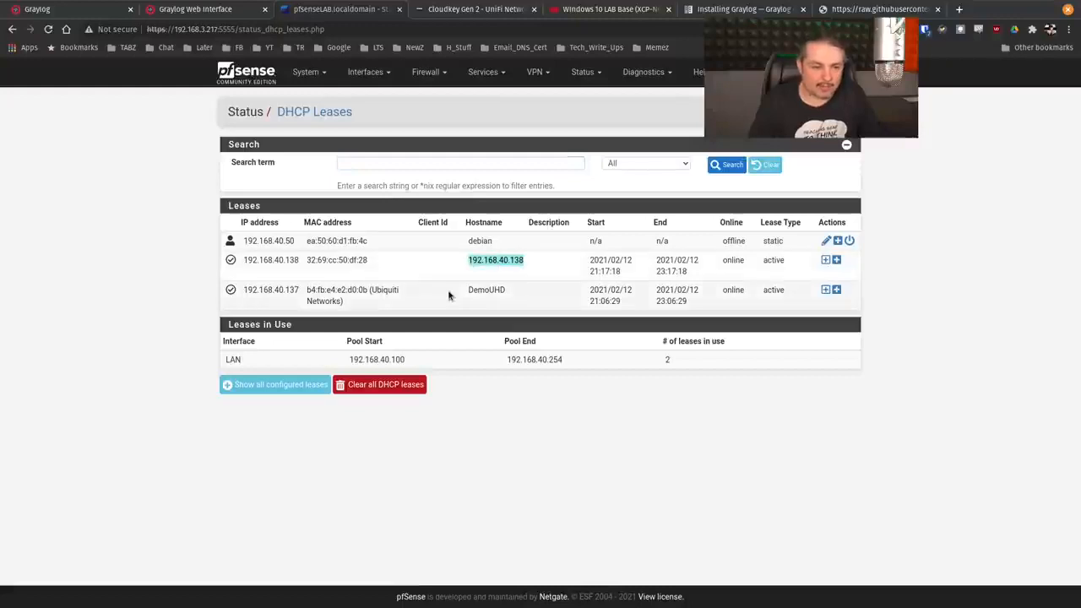
# - Switch back to Graylog, close the extra search tab, and search all streams from the last 5 minutes for "192.168.40.138"
pyautogui.click(204, 6)
pyautogui.middleClick(161, 5)
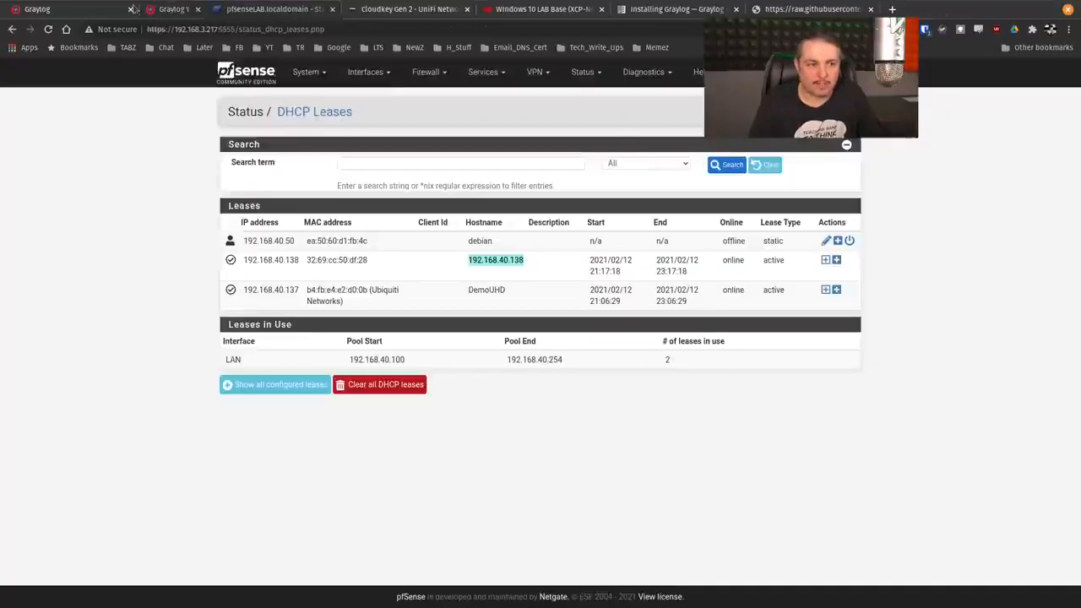
pyautogui.click(48, 8)
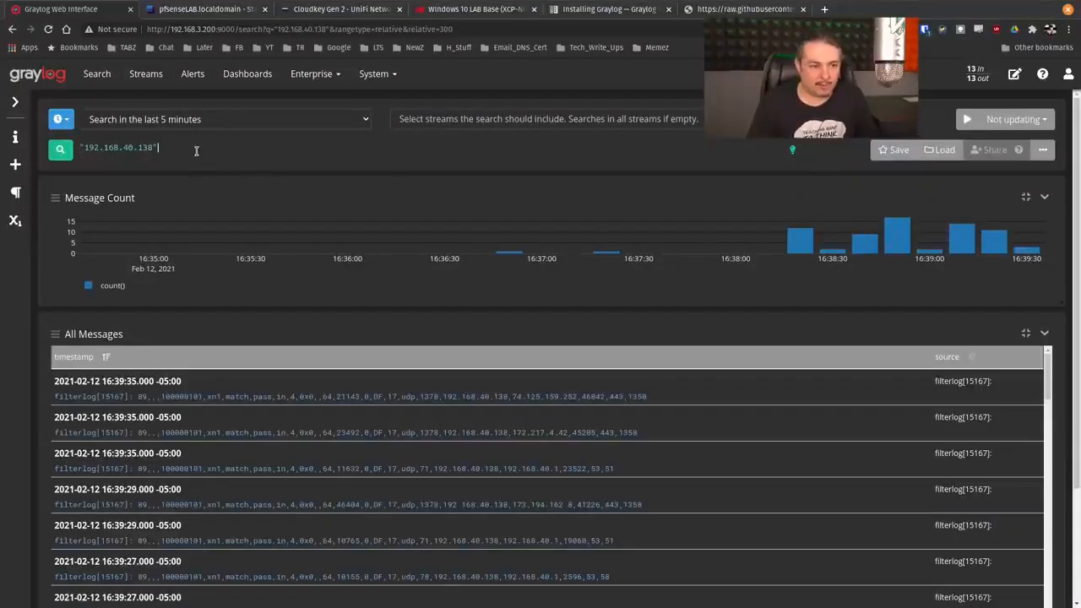
# - Expand the newest message matching 192.168.40.138, review its parsed fields, and add its SourceIP value to the query
pyautogui.click(305, 402)
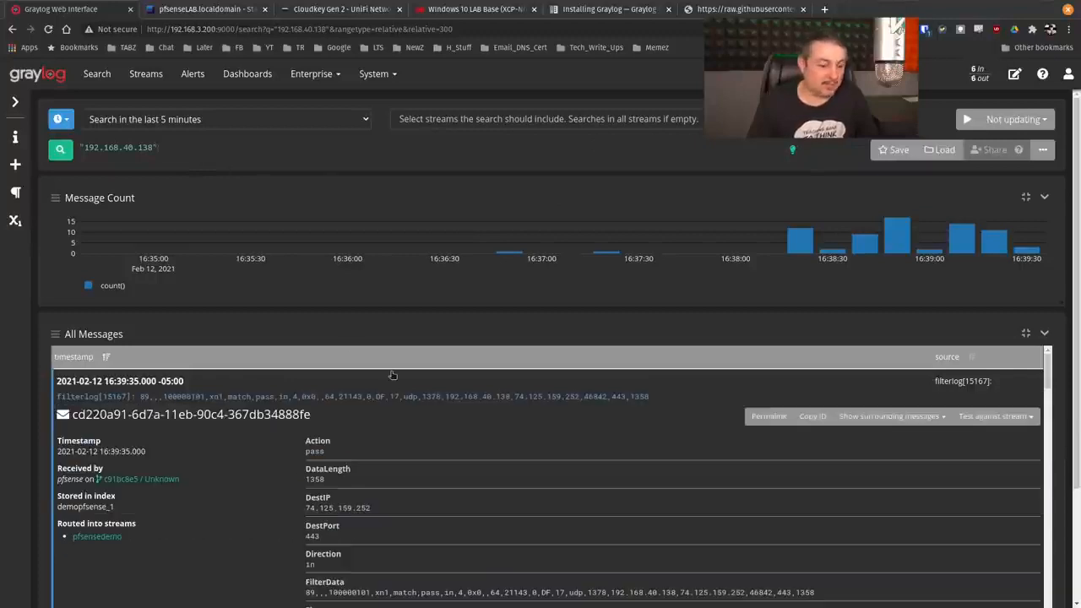
pyautogui.scroll(-5, 391, 407)
pyautogui.scroll(1, 406, 447)
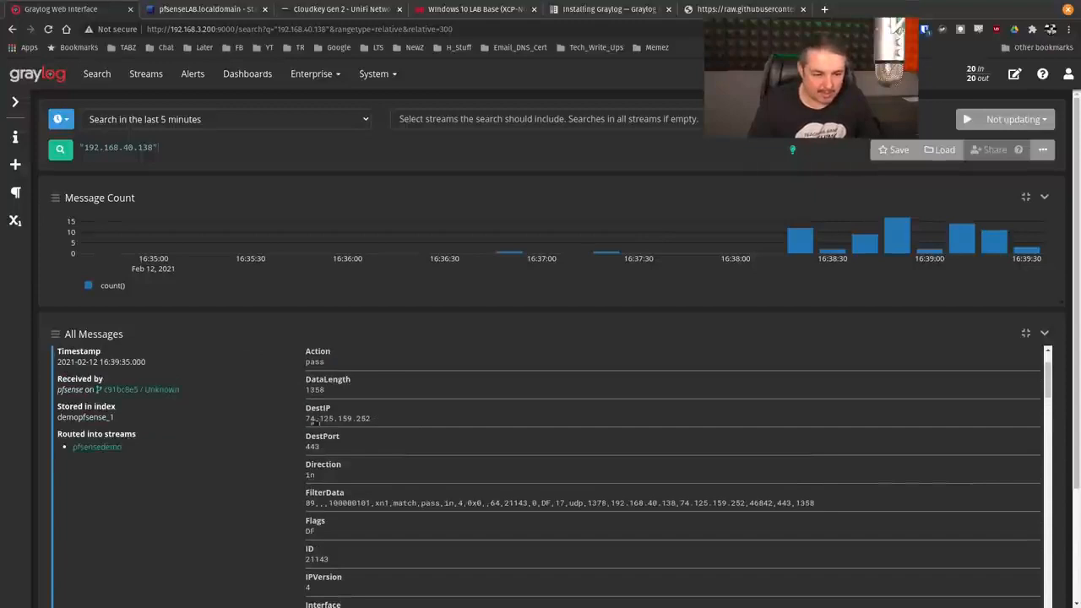
pyautogui.scroll(-2, 350, 419)
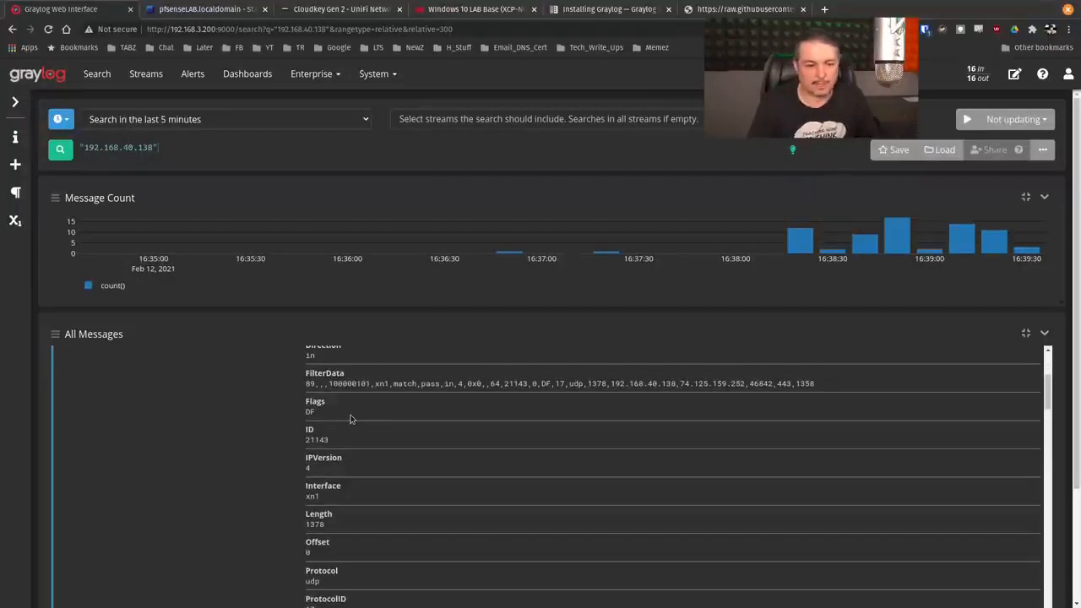
pyautogui.scroll(-6, 350, 419)
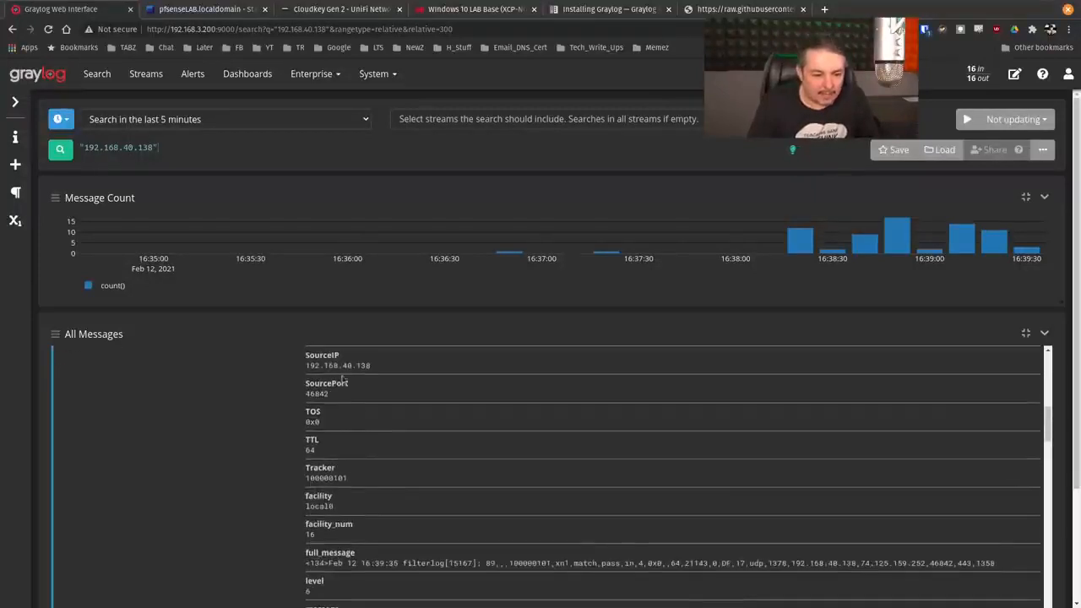
pyautogui.scroll(1, 342, 378)
pyautogui.click(373, 428)
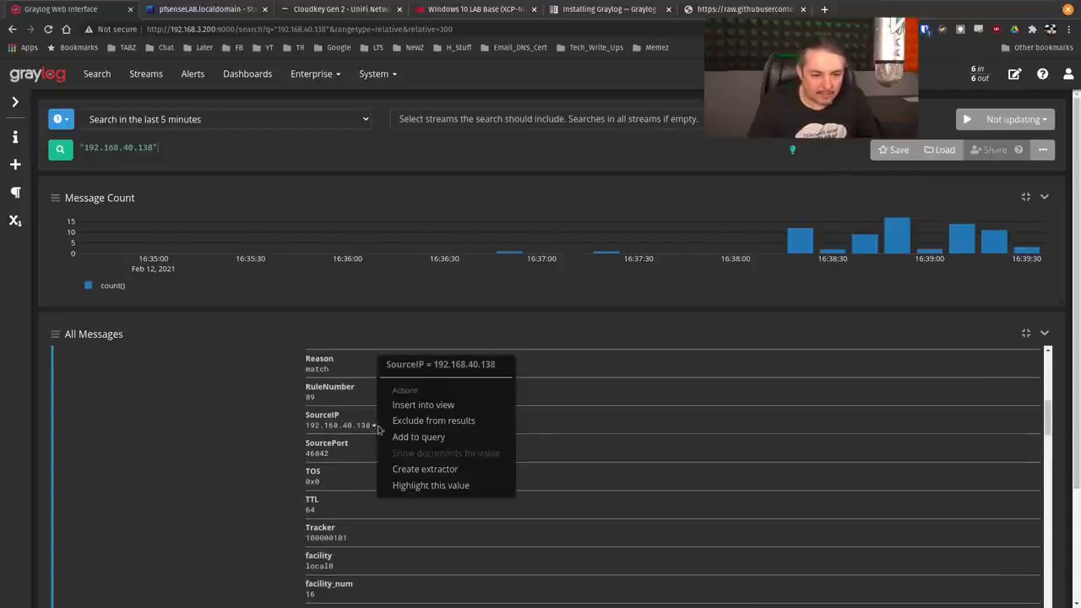
pyautogui.click(413, 440)
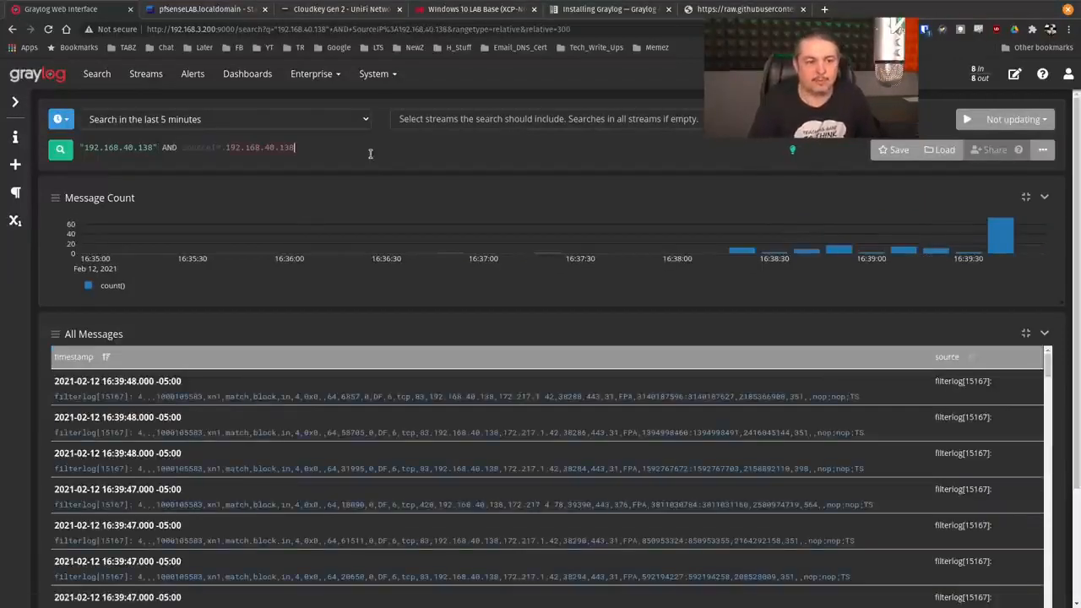
# - Reduce the query to only SourceIP:192.168.40.138, run the search, and look through the matching messages
pyautogui.press('Left')
pyautogui.press('Left')
pyautogui.press('Left')
pyautogui.press('Left')
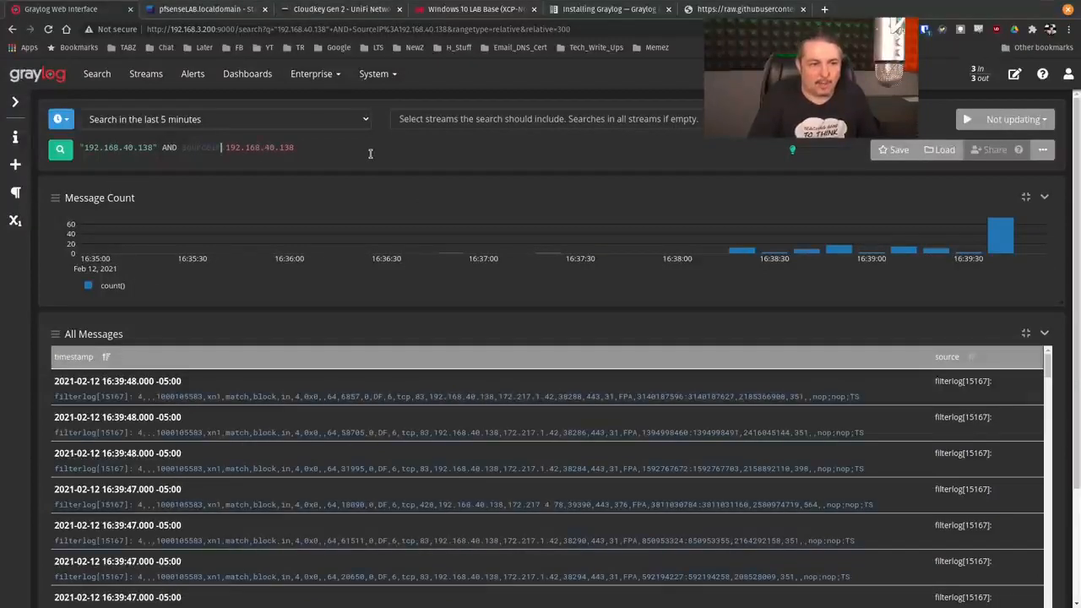
pyautogui.press('BackSpace')
pyautogui.press('BackSpace')
pyautogui.press('BackSpace')
pyautogui.press('BackSpace')
pyautogui.press('BackSpace')
pyautogui.press('BackSpace')
pyautogui.press('BackSpace')
pyautogui.press('BackSpace')
pyautogui.press('BackSpace')
pyautogui.press('BackSpace')
pyautogui.press('BackSpace')
pyautogui.press('BackSpace')
pyautogui.press('BackSpace')
pyautogui.press('BackSpace')
pyautogui.press('BackSpace')
pyautogui.press('BackSpace')
pyautogui.press('BackSpace')
pyautogui.press('BackSpace')
pyautogui.press('BackSpace')
pyautogui.press('BackSpace')
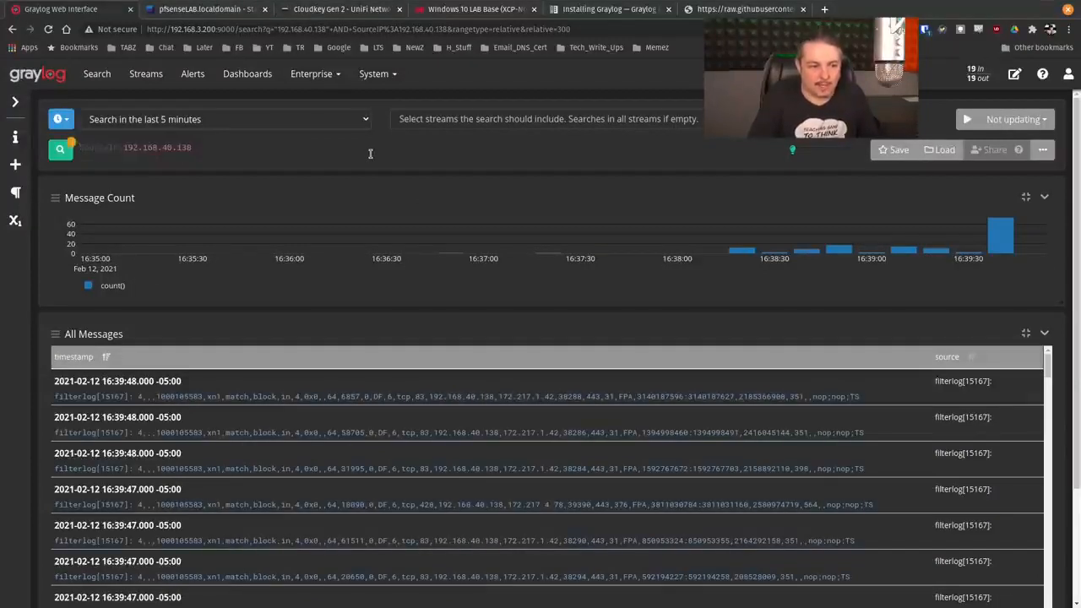
pyautogui.press('Return')
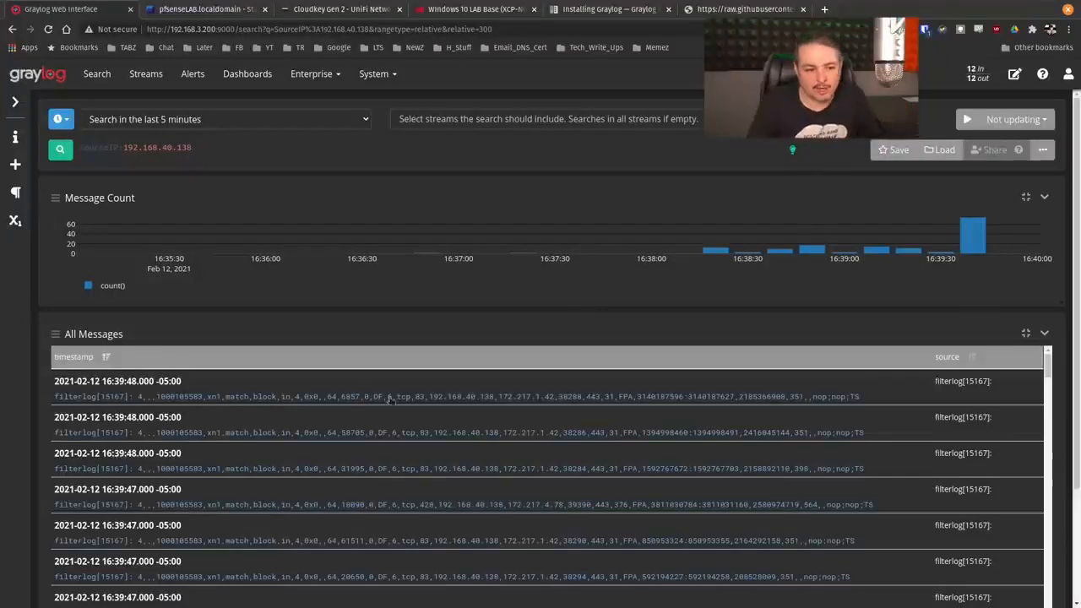
pyautogui.scroll(-3, 392, 408)
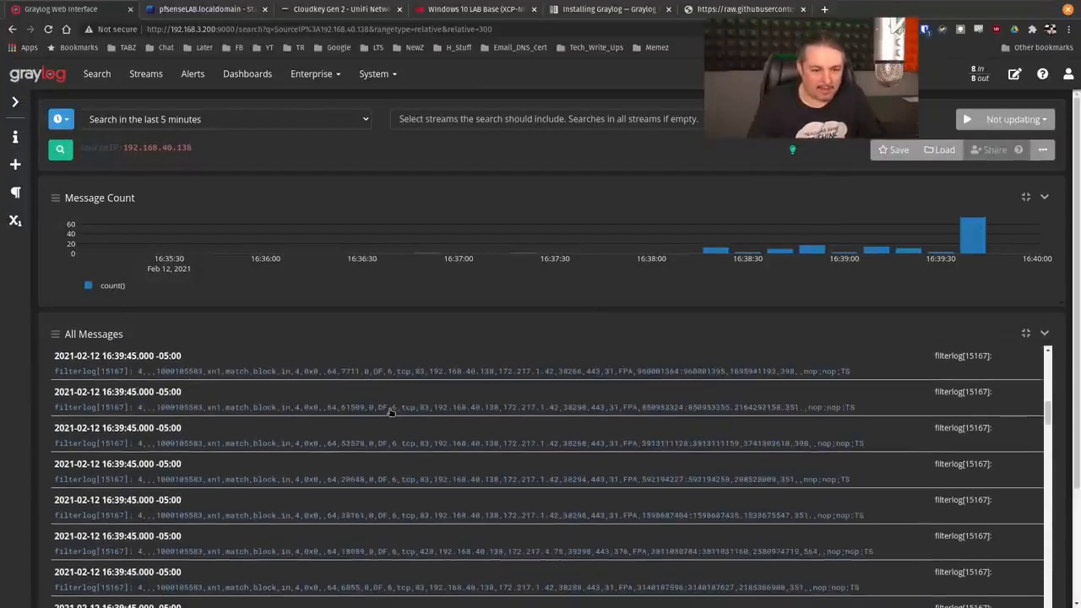
pyautogui.scroll(5, 391, 409)
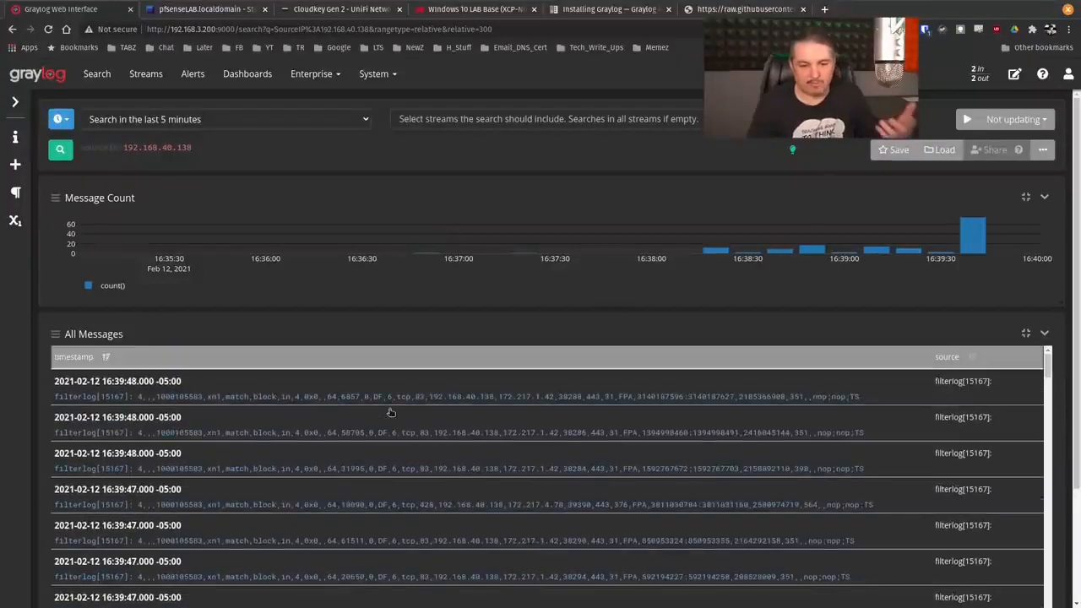
# - Clear the query, limit the search to the UniFi stream, and run it with automatic updating every 1 second
pyautogui.hotkey('ctrl', 'a')
pyautogui.press('BackSpace')
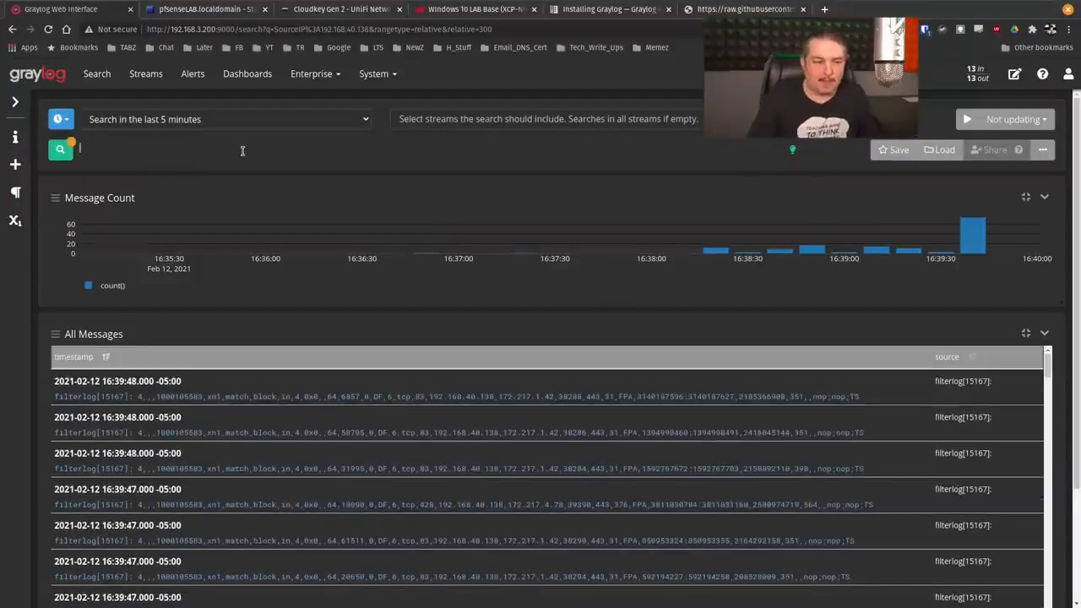
pyautogui.click(497, 126)
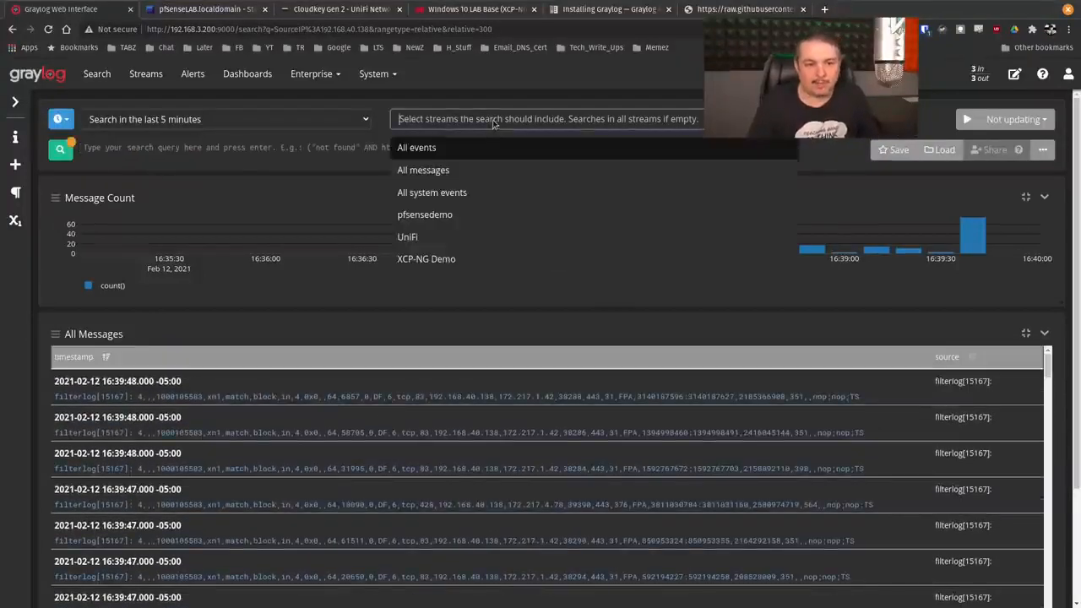
pyautogui.click(435, 236)
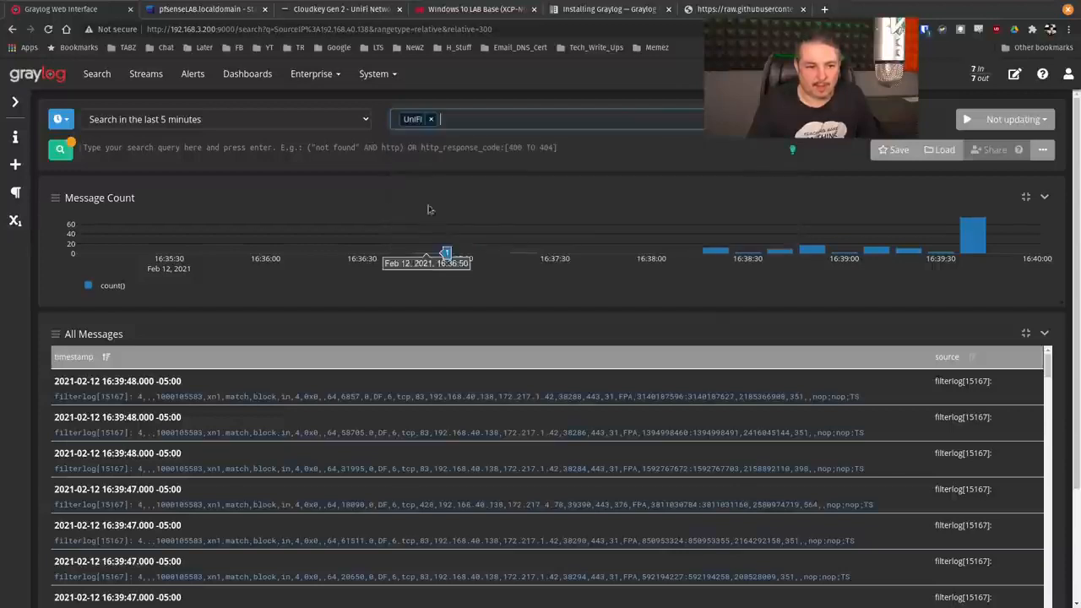
pyautogui.click(218, 119)
pyautogui.click(44, 158)
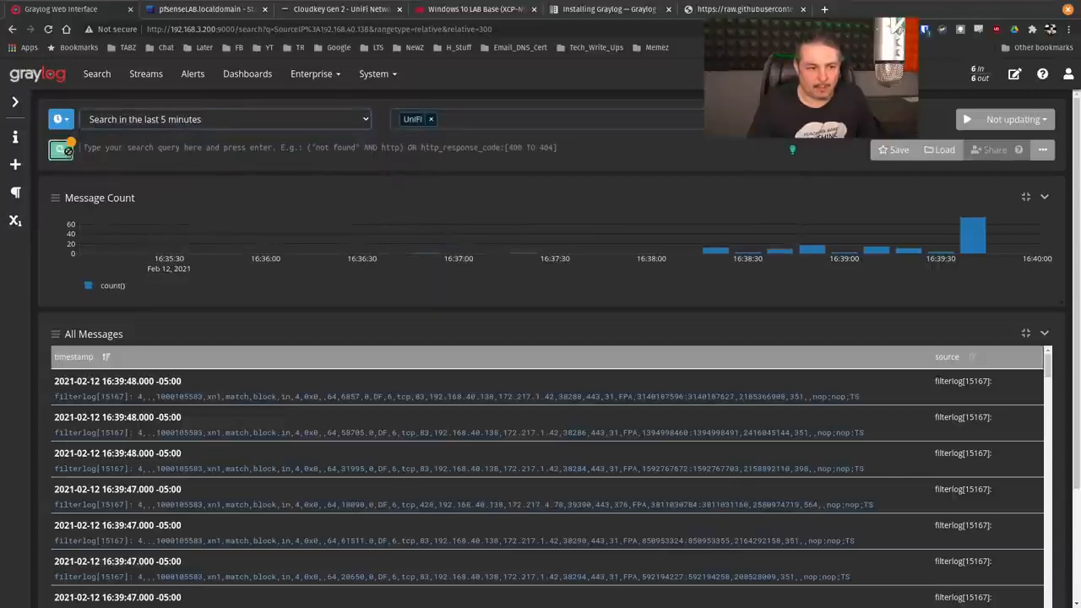
pyautogui.click(60, 150)
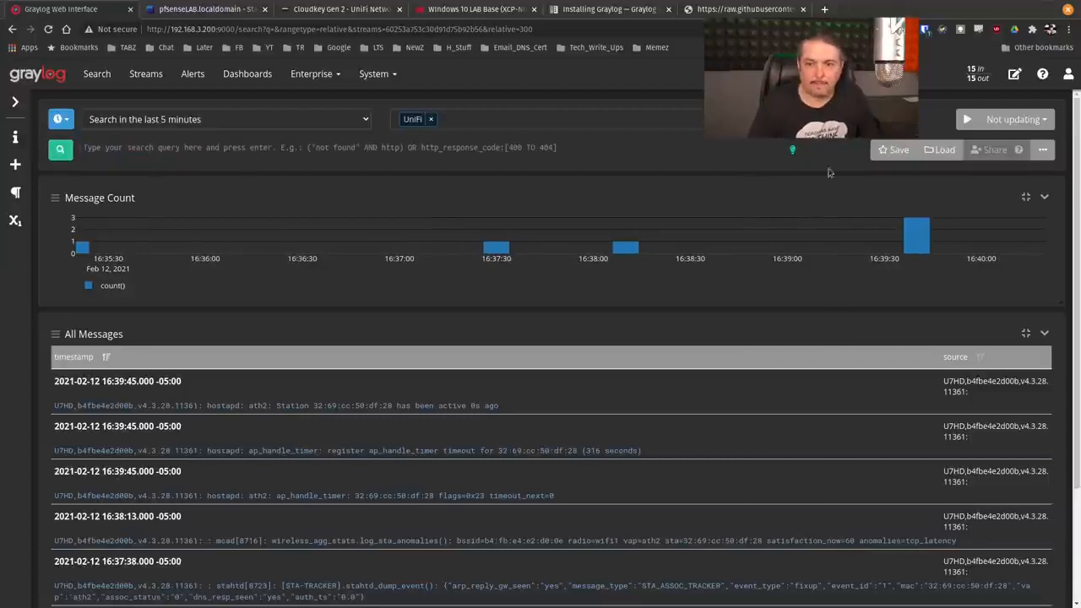
pyautogui.click(967, 119)
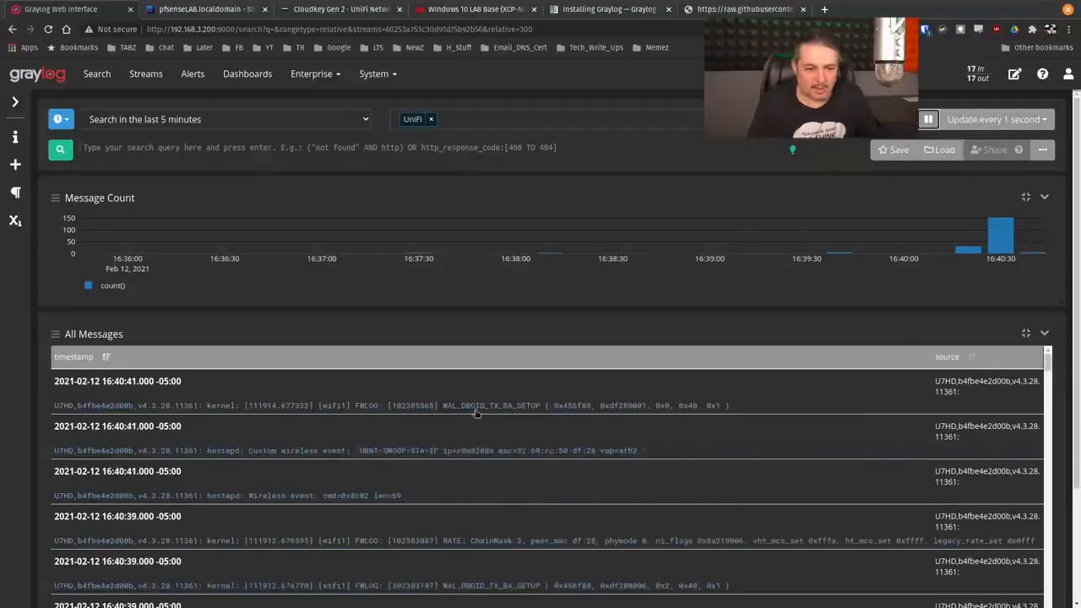
# - Expand the 16:40:41 custom wireless event message and copy the client's MAC address from its full_message field
pyautogui.click(481, 450)
pyautogui.scroll(-2, 487, 454)
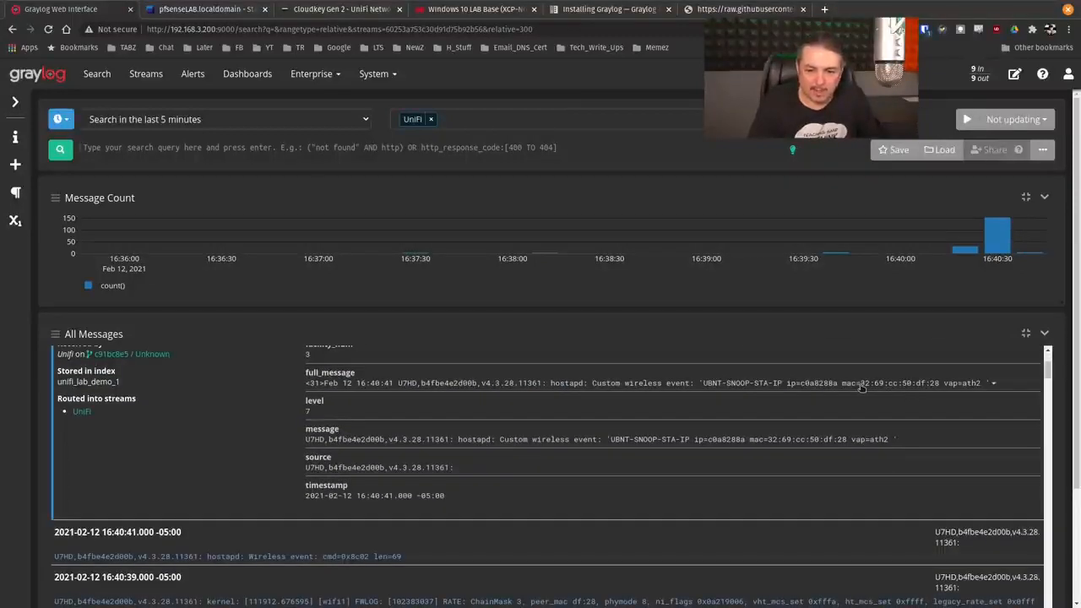
pyautogui.moveTo(861, 387); pyautogui.dragTo(938, 388)
pyautogui.rightClick(936, 385)
pyautogui.click(937, 395)
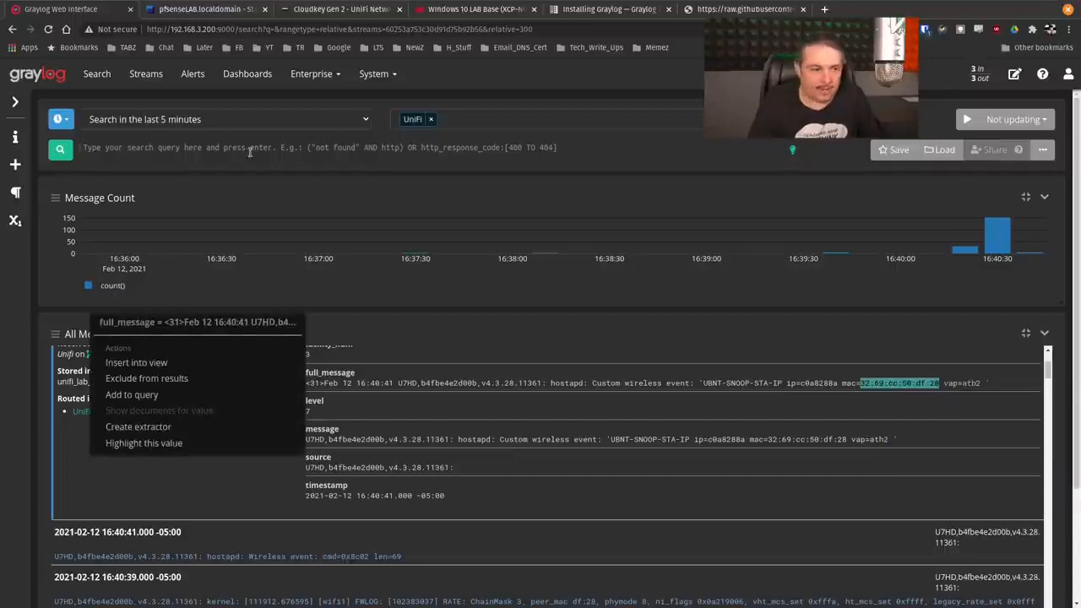
# - Search the UniFi stream for the quoted MAC address "32:69:cc:50:df:28"
pyautogui.click(206, 146)
pyautogui.write('"')
pyautogui.hotkey('ctrl', 'v')
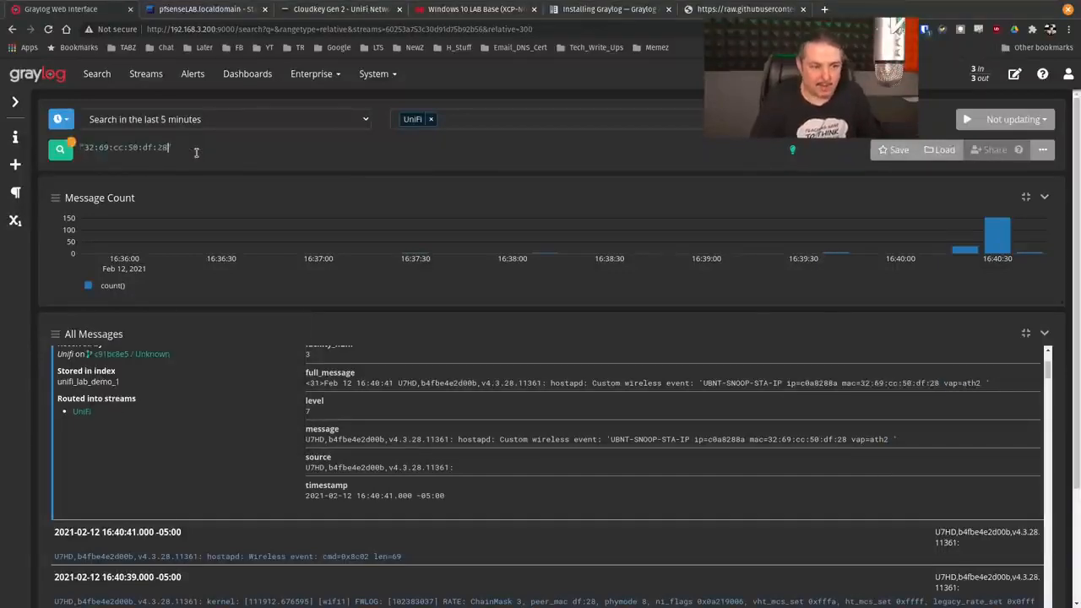
pyautogui.write('"')
pyautogui.press('Return')
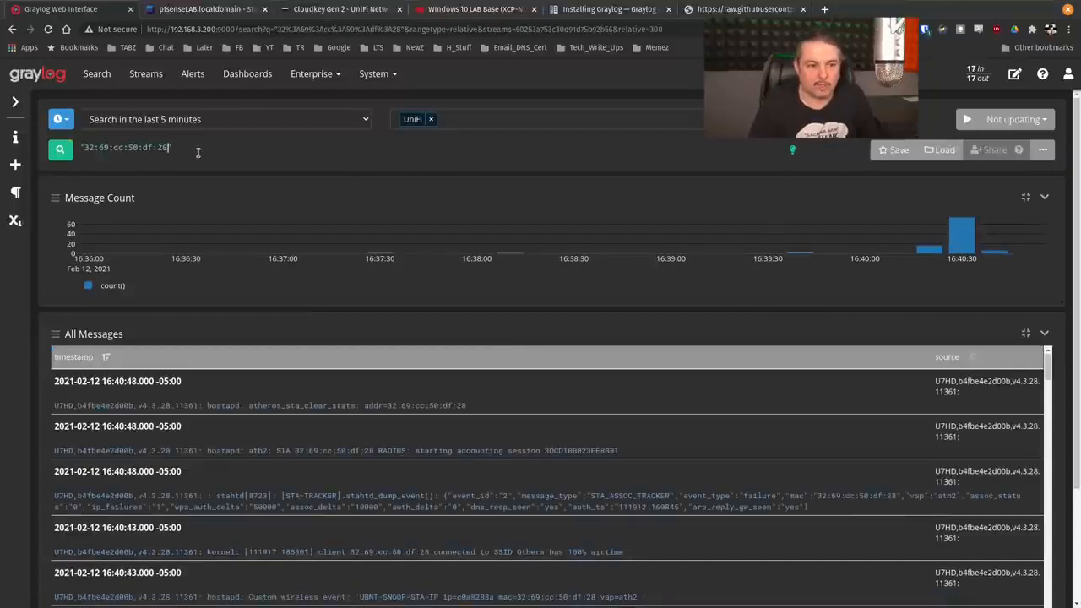
# - Add the pfsensedemo stream to the MAC address search and rerun it
pyautogui.click(473, 119)
pyautogui.click(464, 215)
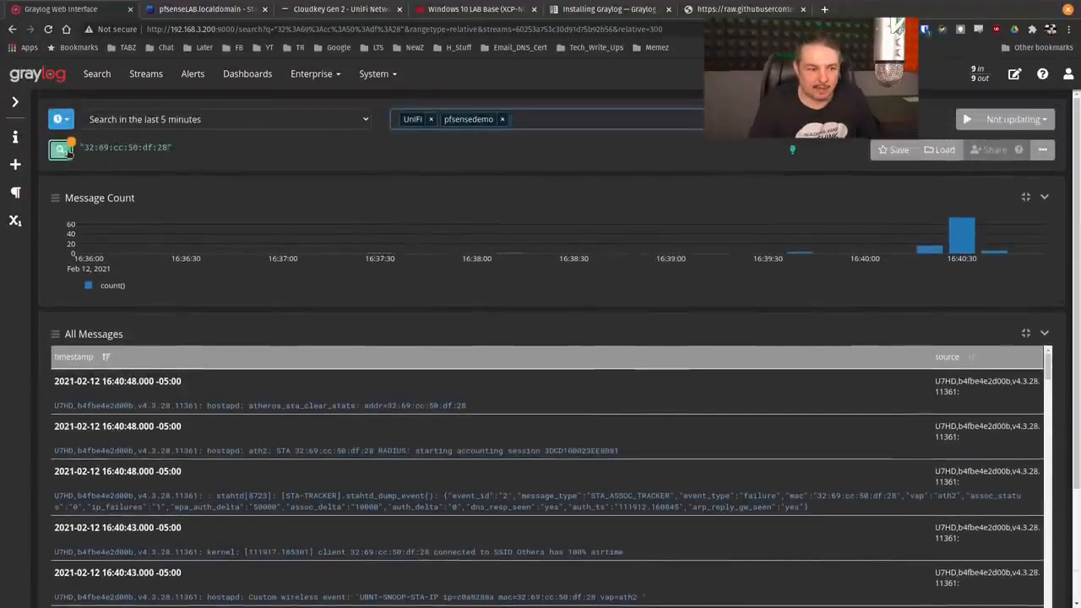
pyautogui.click(61, 151)
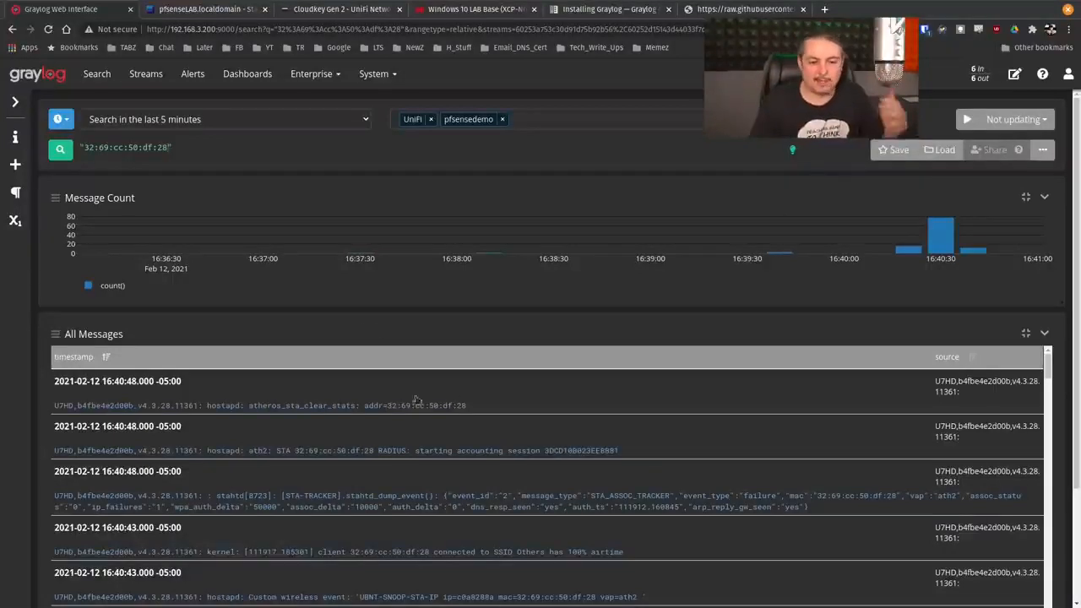
# - Examine the combined results, following the client's UniFi wireless events and pfSense DHCP messages in time order
pyautogui.scroll(-1, 386, 408)
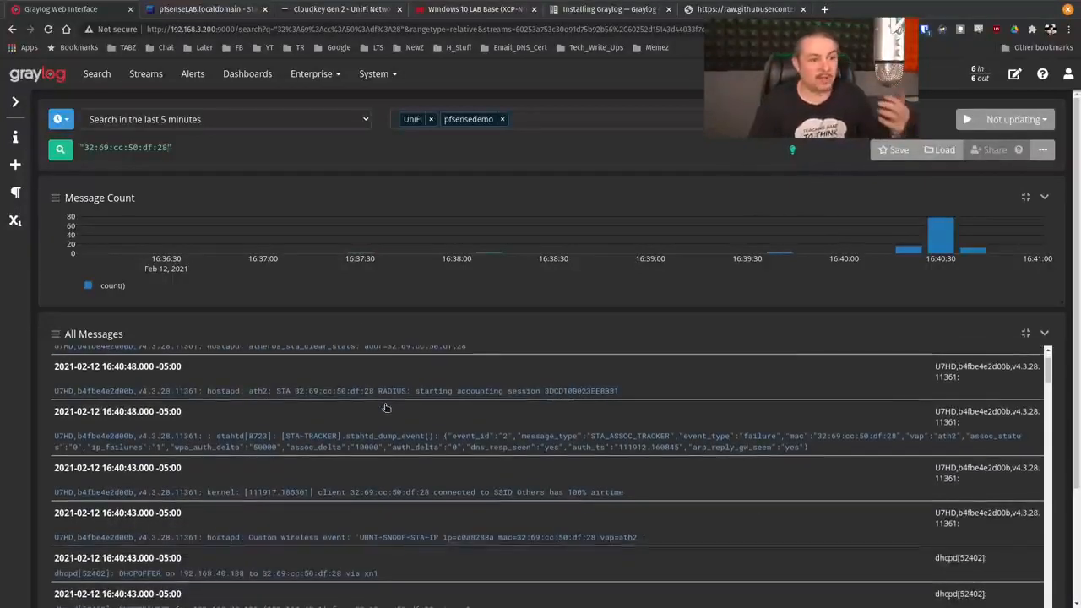
pyautogui.scroll(1, 386, 408)
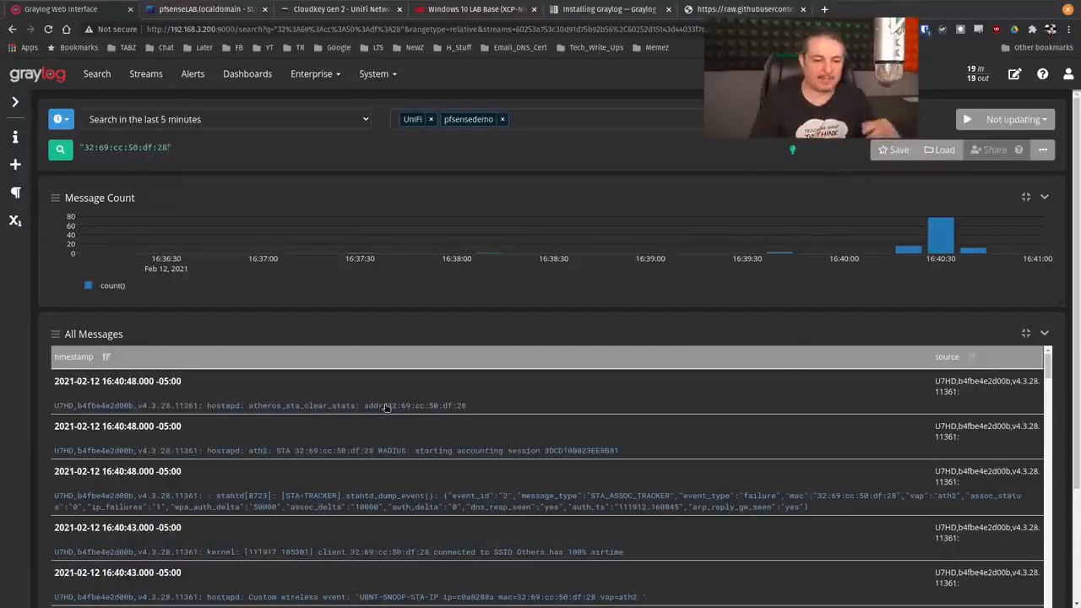
pyautogui.scroll(-2, 316, 455)
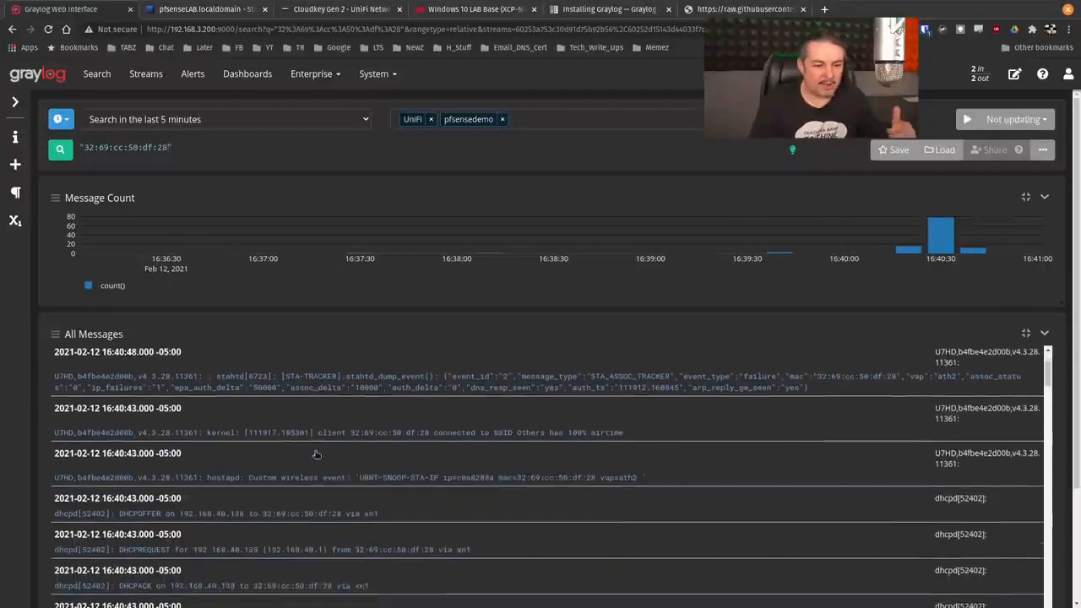
pyautogui.scroll(-1, 315, 455)
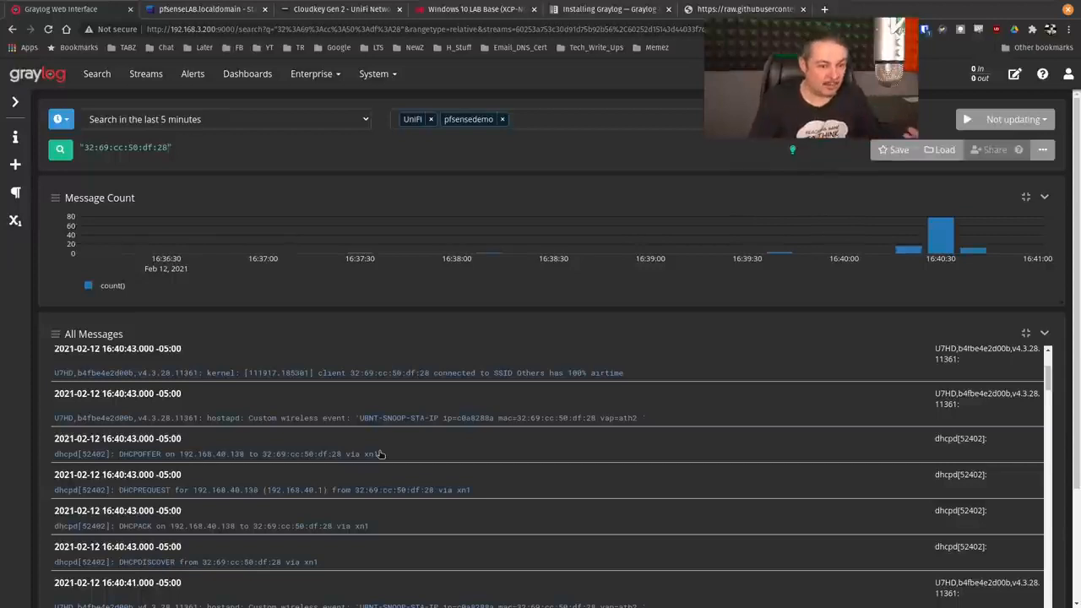
pyautogui.scroll(-1, 368, 468)
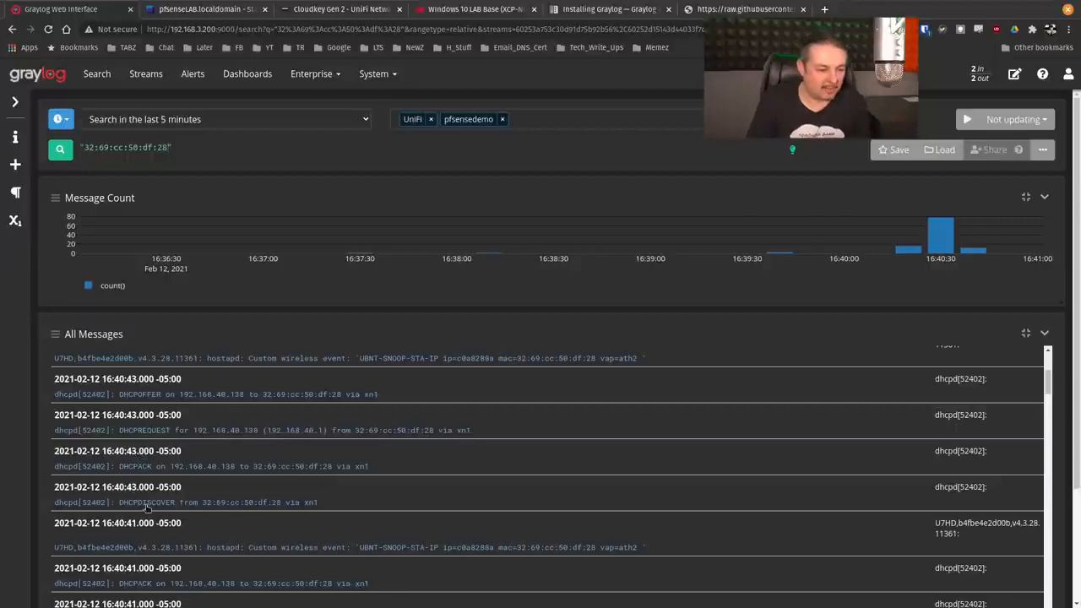
pyautogui.scroll(-1, 124, 505)
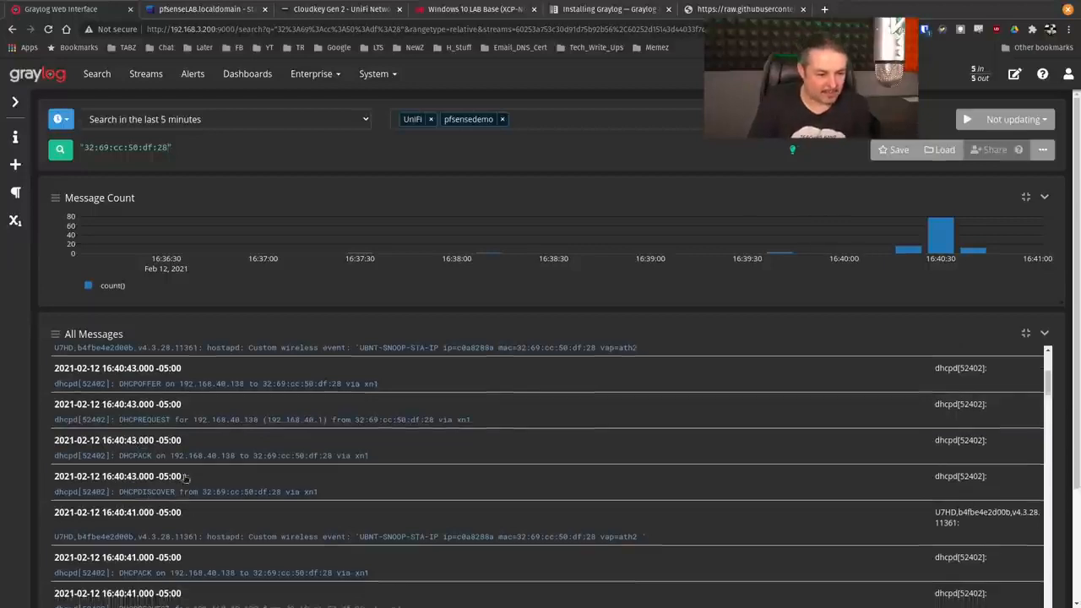
pyautogui.scroll(-1, 486, 439)
pyautogui.scroll(-3, 489, 475)
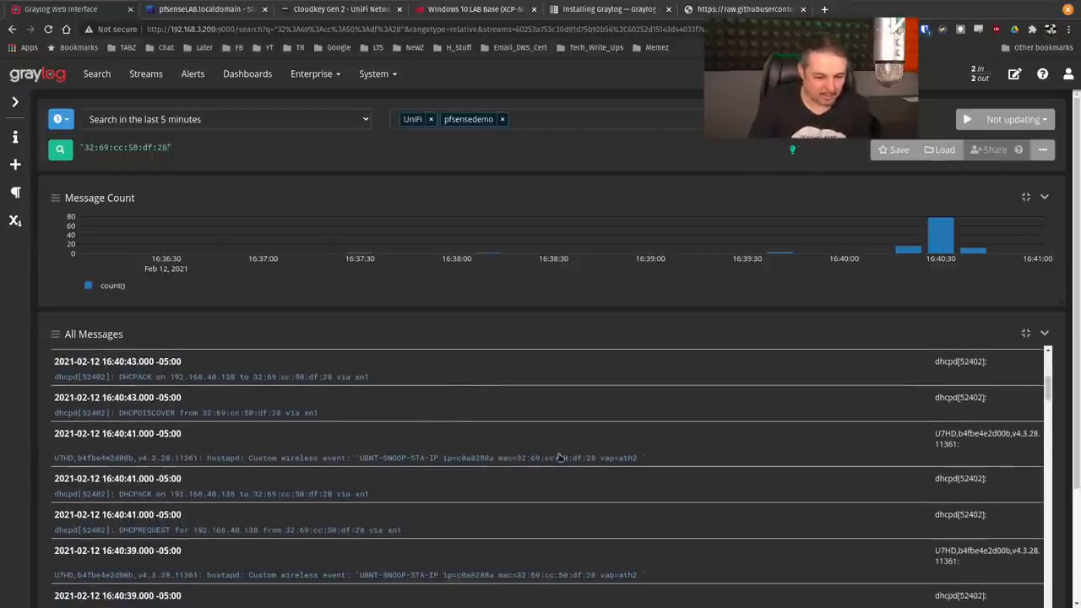
# - Expand the 16:40:41 wireless event, the following DHCPACK and the 16:40:39 wireless event to inspect their fields and streams
pyautogui.click(193, 406)
pyautogui.scroll(-4, 414, 436)
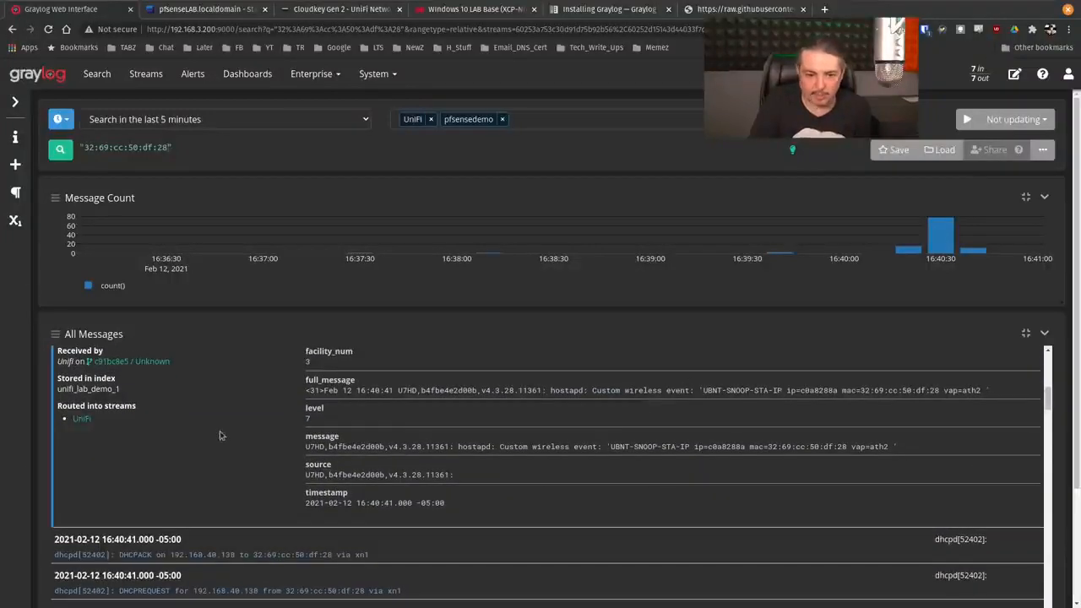
pyautogui.scroll(-2, 254, 474)
pyautogui.click(306, 497)
pyautogui.scroll(-4, 344, 478)
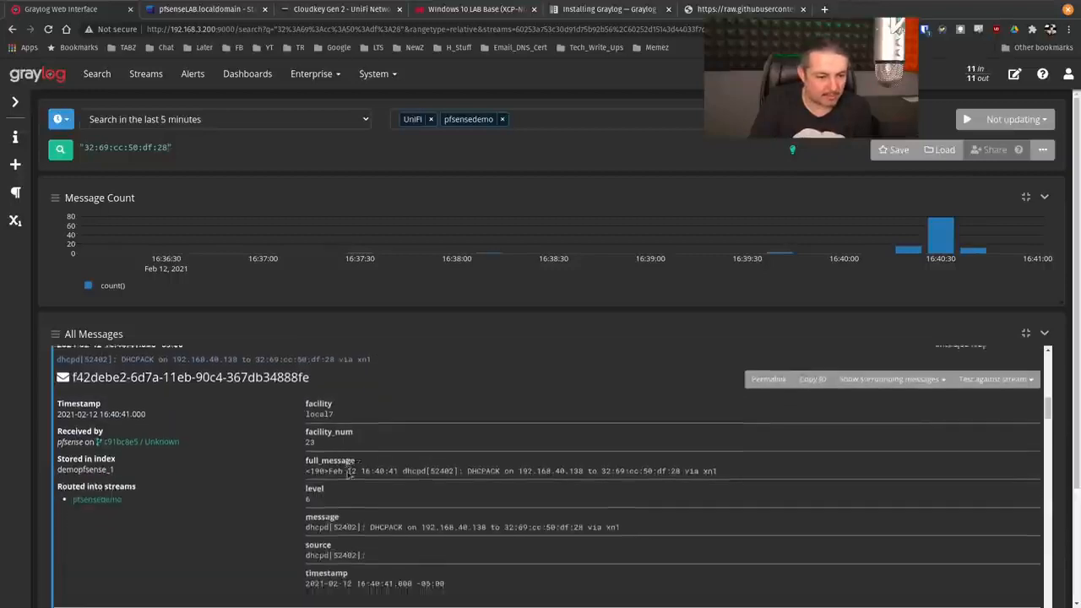
pyautogui.scroll(-5, 348, 475)
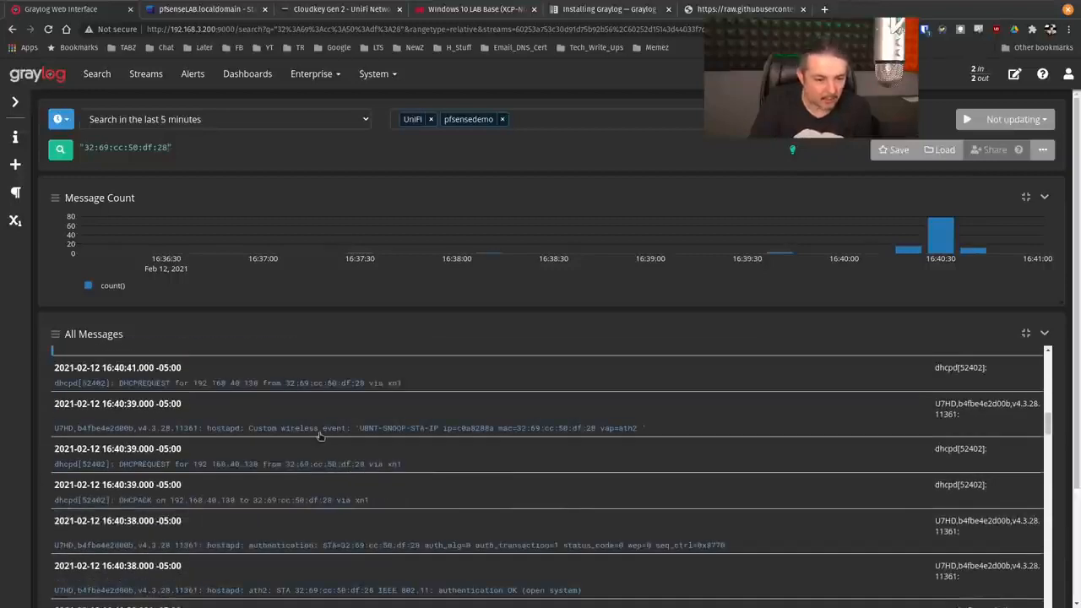
pyautogui.click(544, 434)
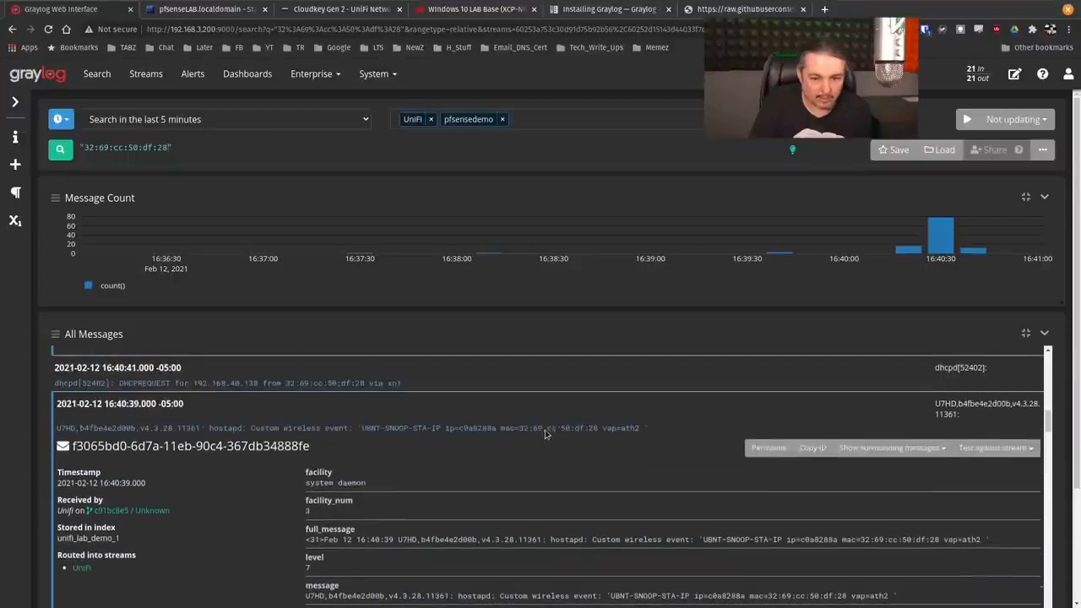
pyautogui.scroll(-10, 448, 453)
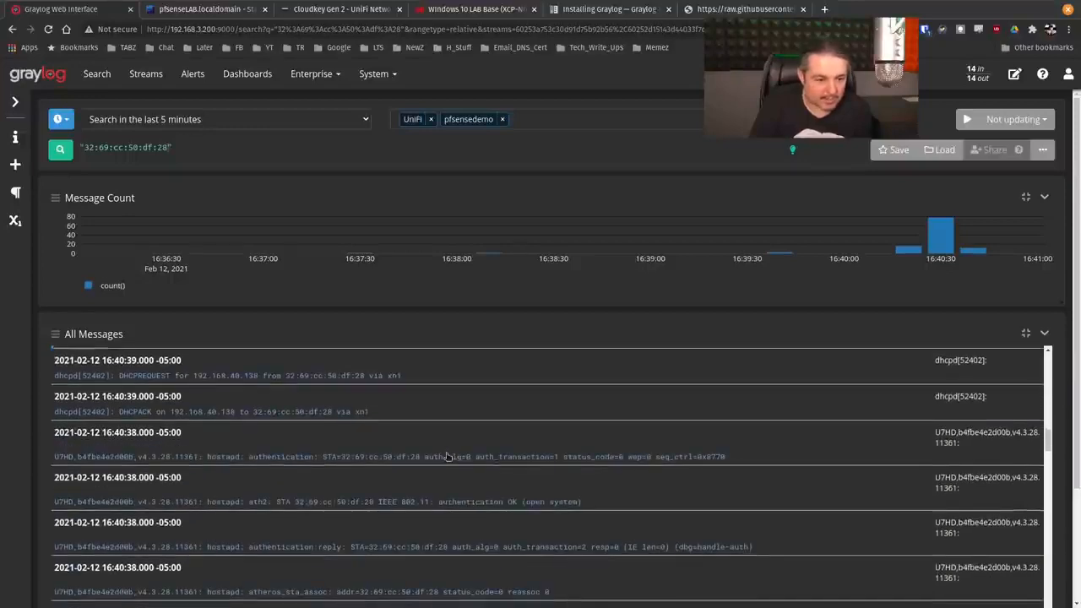
# - Expand the 16:40:38 hostapd authentication message (auth_transaction=1) and inspect its fields and stream routing
pyautogui.scroll(-1, 448, 457)
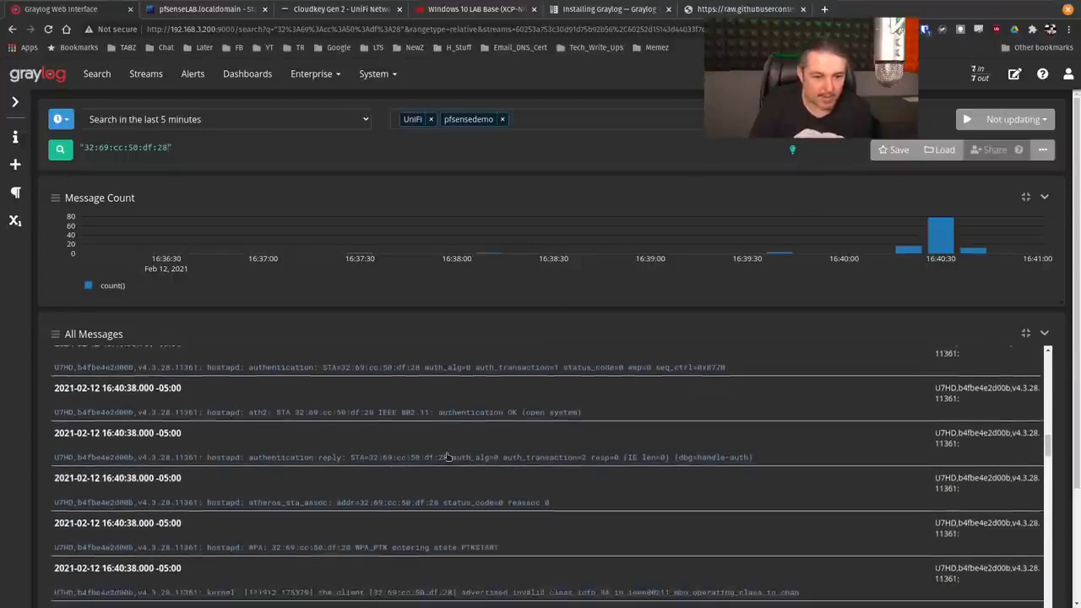
pyautogui.click(603, 370)
pyautogui.scroll(-2, 438, 434)
pyautogui.scroll(-8, 567, 431)
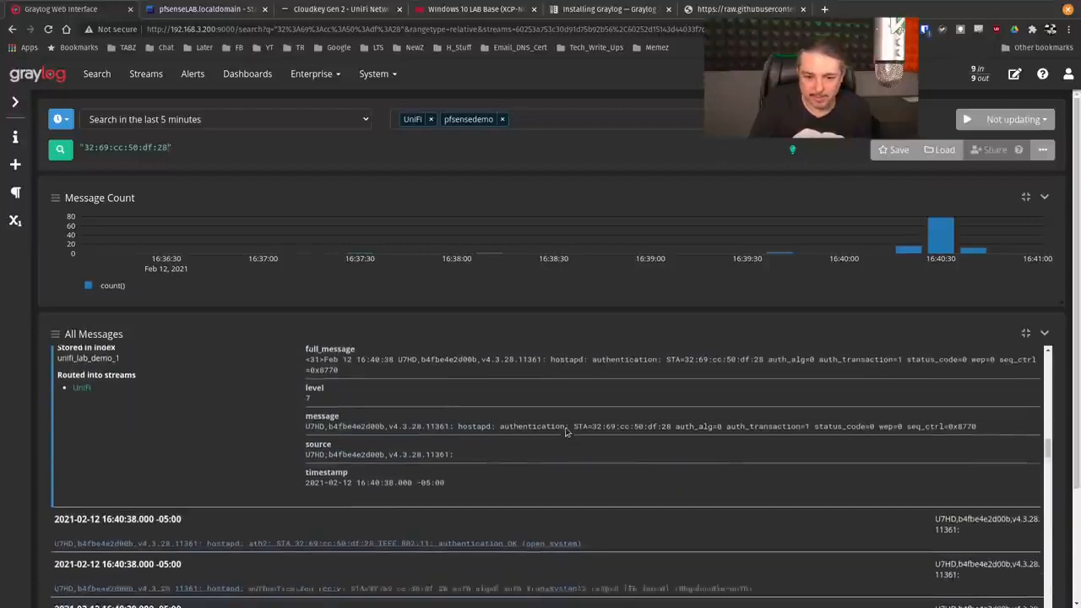
pyautogui.scroll(-5, 567, 431)
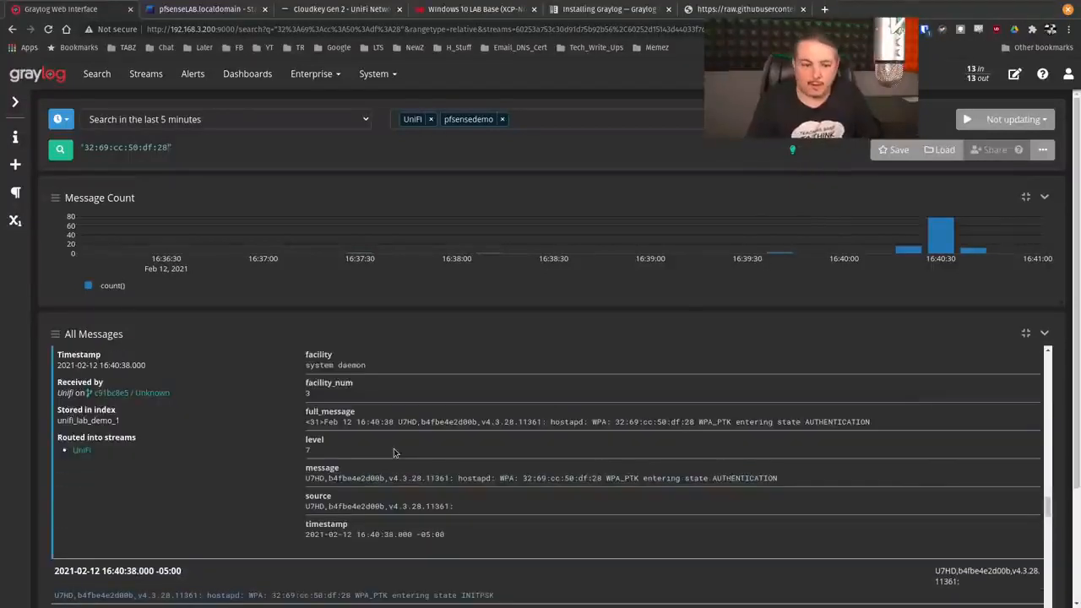
# - Enlarge the page and highlight the message field of the expanded "WPA_PTK entering state AUTHENTICATION" entry
pyautogui.hotkey('ctrl', '+')
pyautogui.hotkey('ctrl', '+')
pyautogui.hotkey('ctrl', '+')
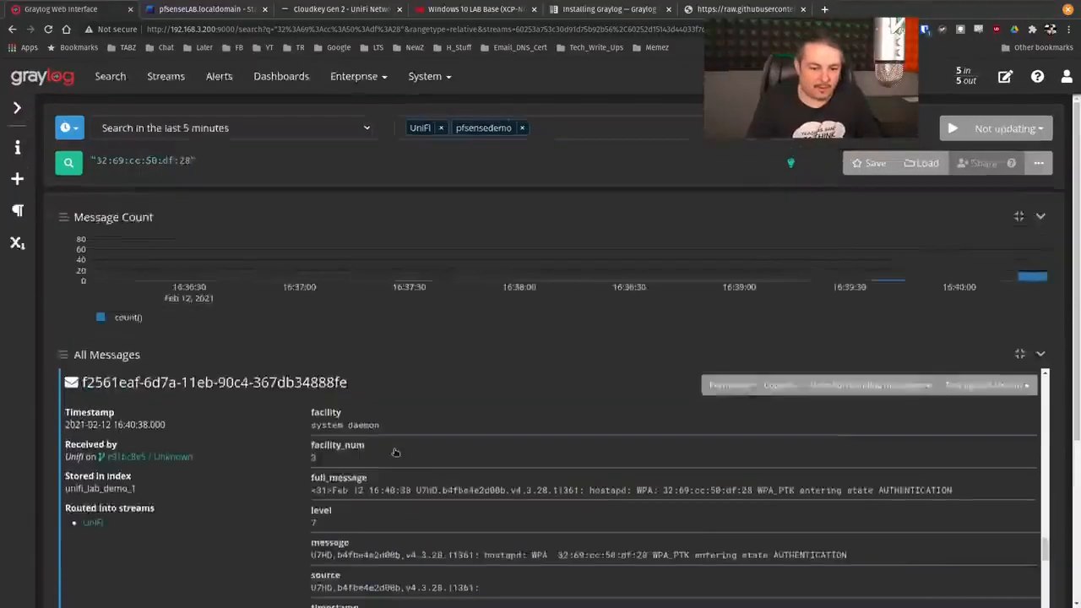
pyautogui.scroll(-3, 396, 451)
pyautogui.scroll(-3, 408, 451)
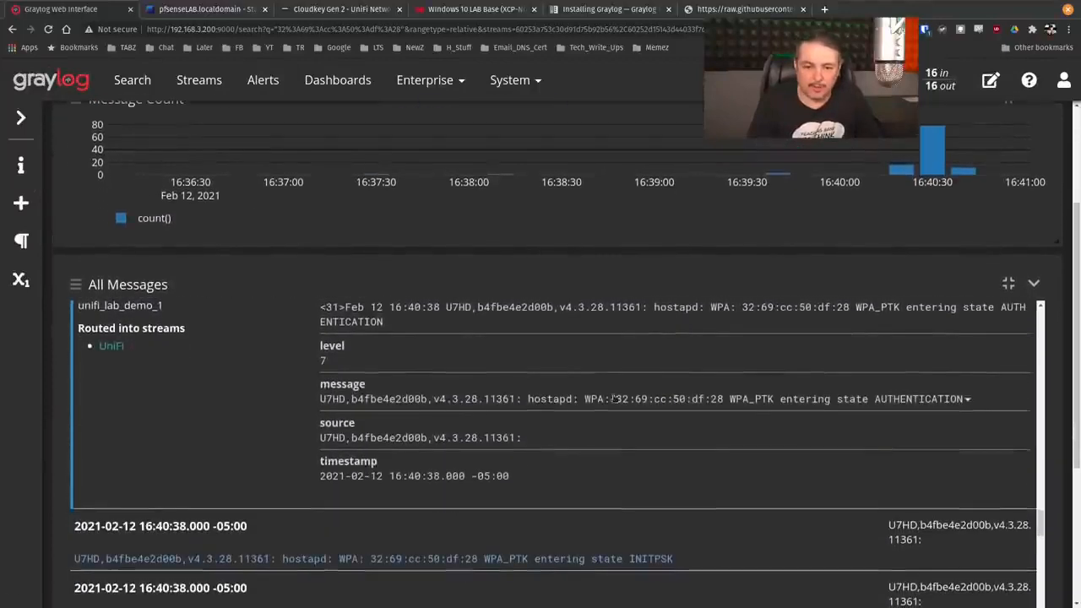
pyautogui.moveTo(320, 399); pyautogui.dragTo(957, 400)
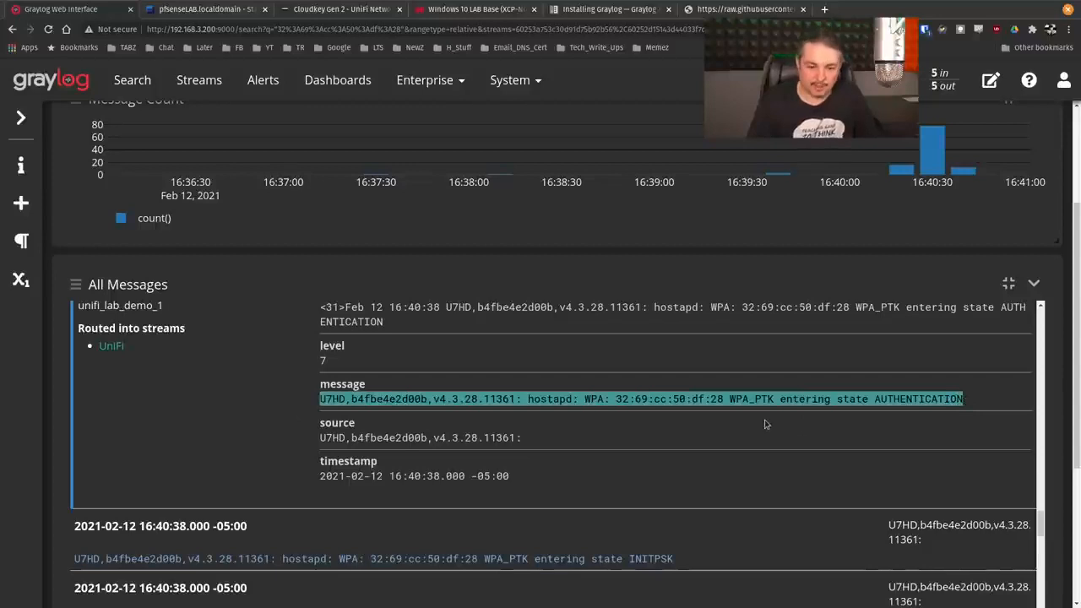
# - Show the messages surrounding the WPA_PTK AUTHENTICATION entry within 10 seconds
pyautogui.scroll(3, 765, 424)
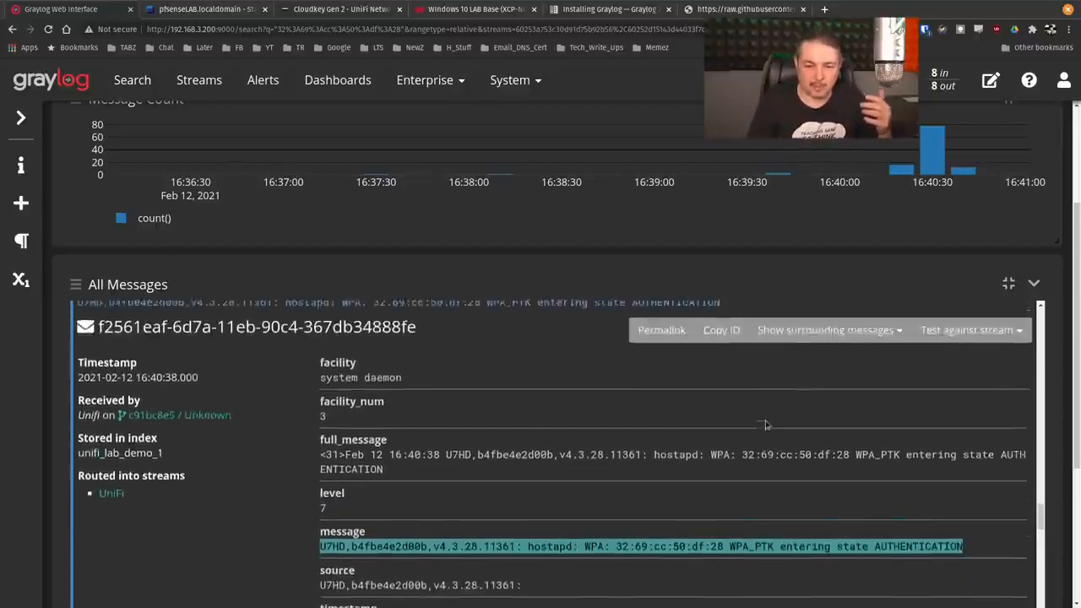
pyautogui.click(855, 395)
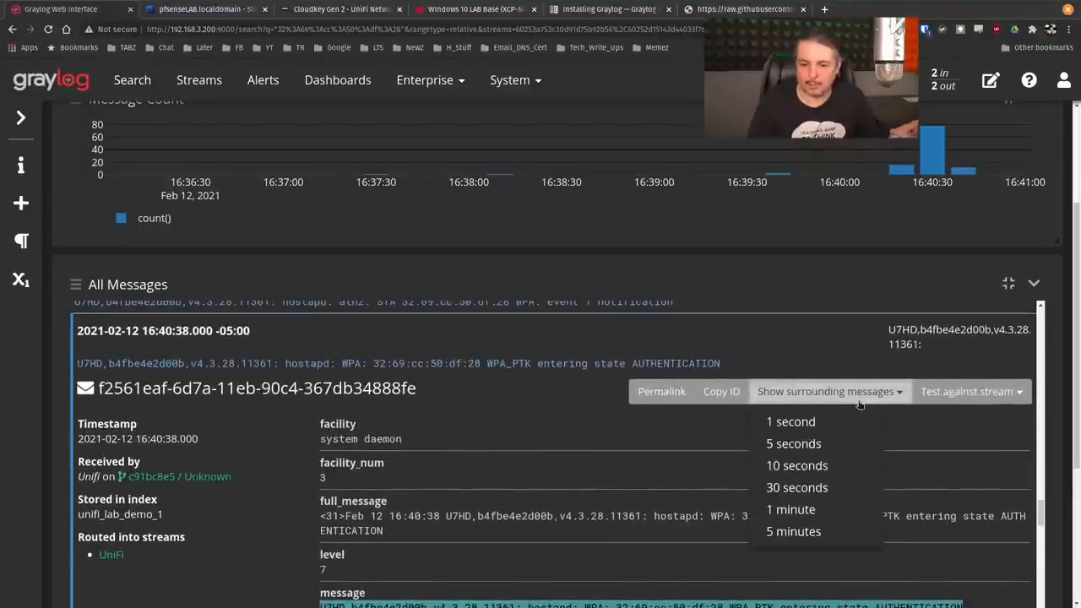
pyautogui.click(853, 467)
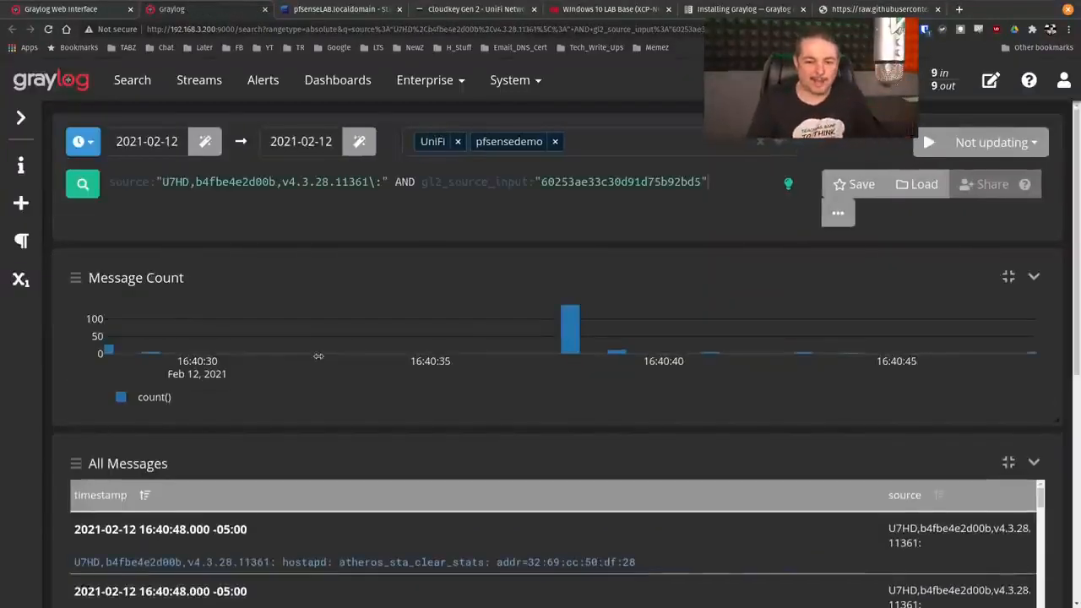
# - Shrink the page and examine the access point's surrounding messages, following the client's connection events around 16:40:38
pyautogui.hotkey('ctrl', '-')
pyautogui.hotkey('ctrl', '-')
pyautogui.hotkey('ctrl', '-')
pyautogui.hotkey('ctrl', '-')
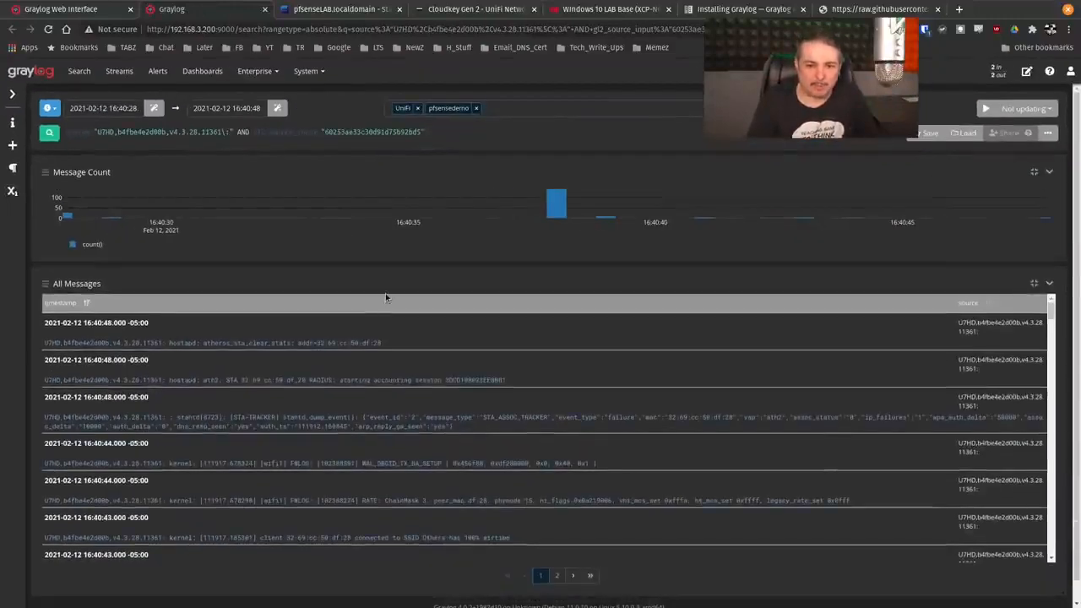
pyautogui.hotkey('ctrl', '-')
pyautogui.hotkey('ctrl', '+')
pyautogui.hotkey('ctrl', '+')
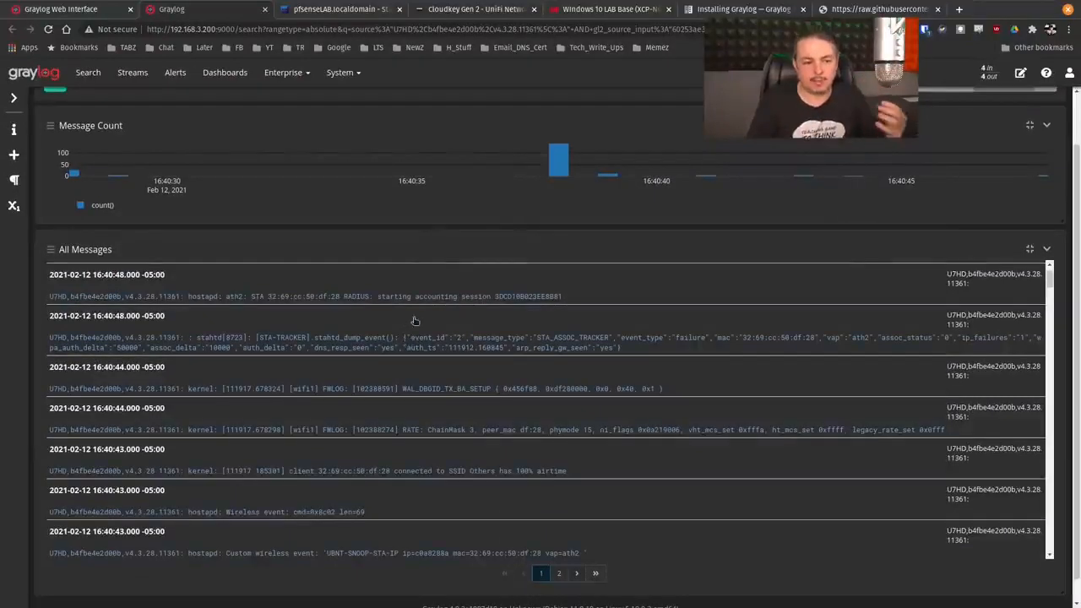
pyautogui.scroll(-3, 431, 347)
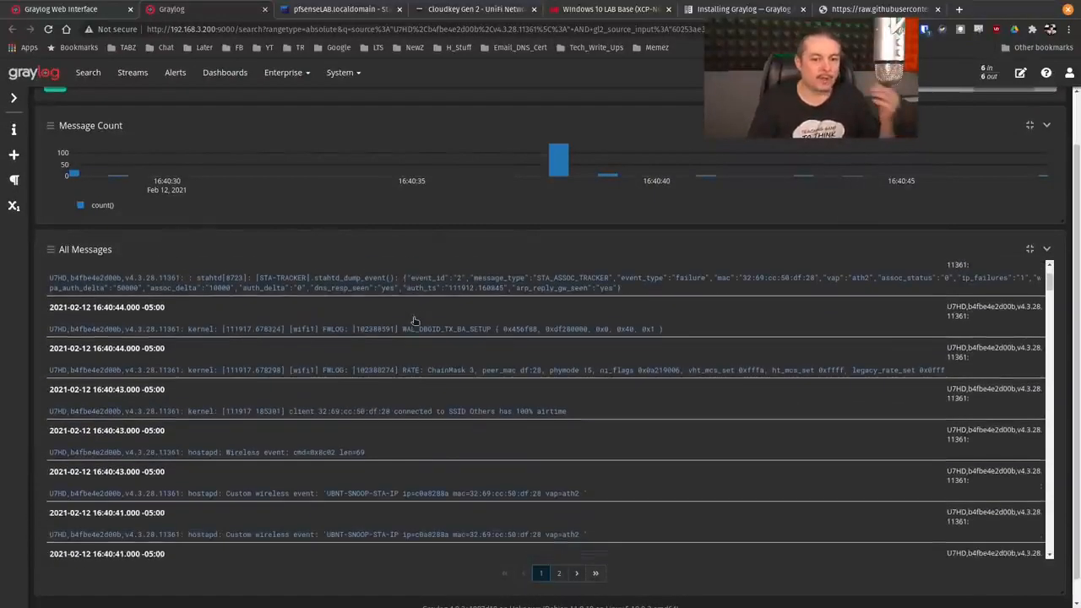
pyautogui.scroll(-4, 450, 369)
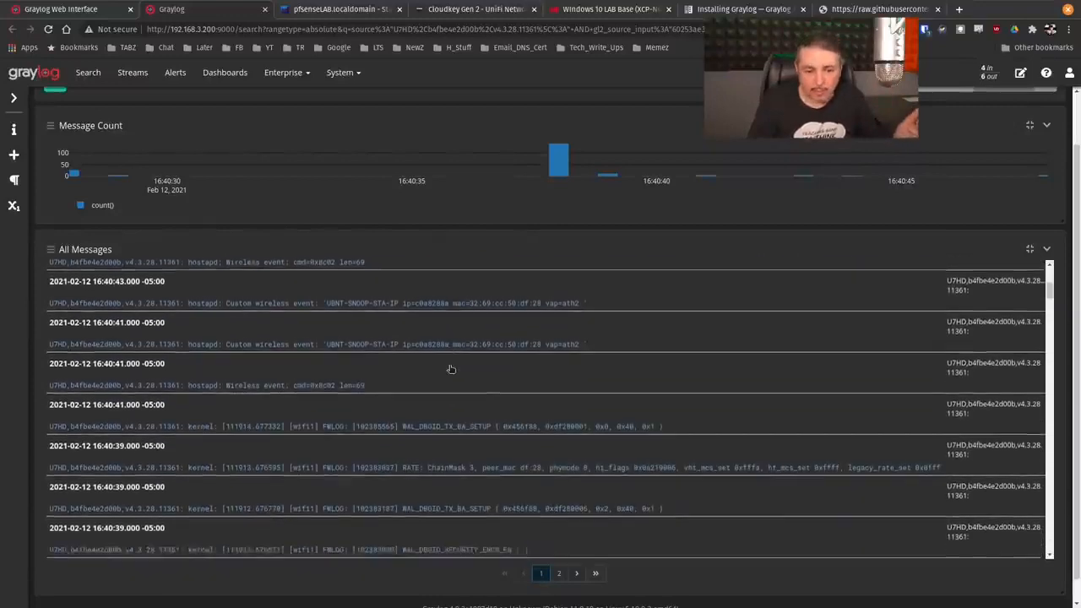
pyautogui.scroll(5, 451, 369)
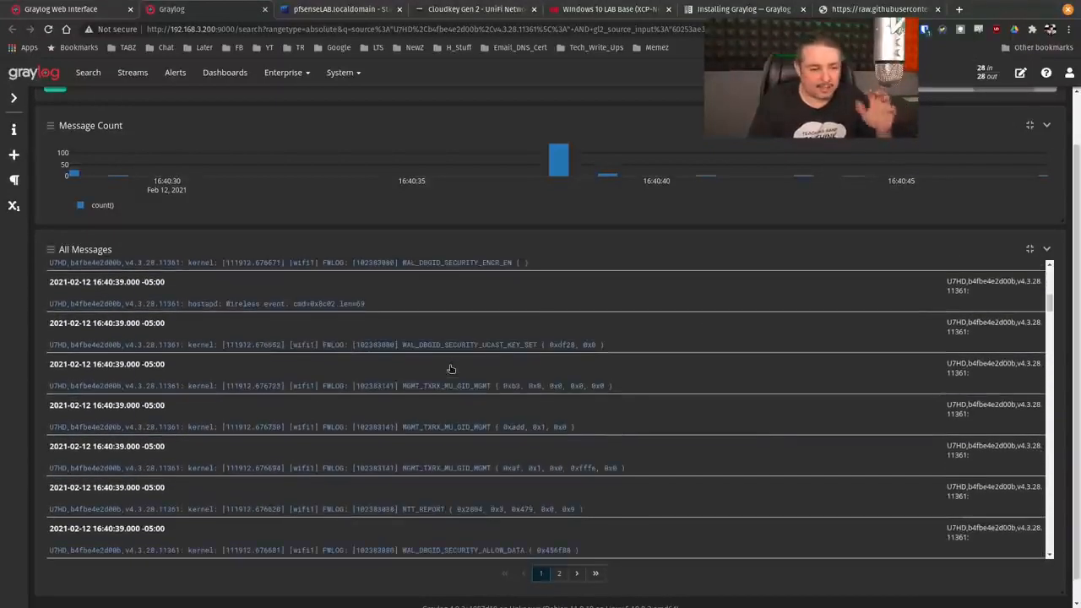
pyautogui.scroll(5, 450, 369)
pyautogui.scroll(-5, 450, 369)
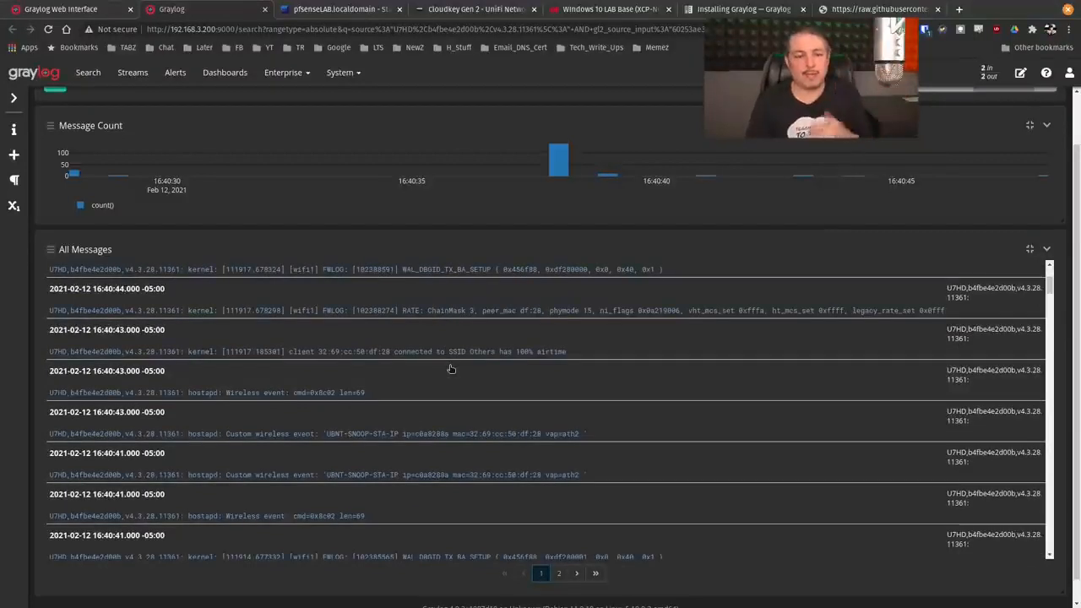
pyautogui.scroll(3, 386, 285)
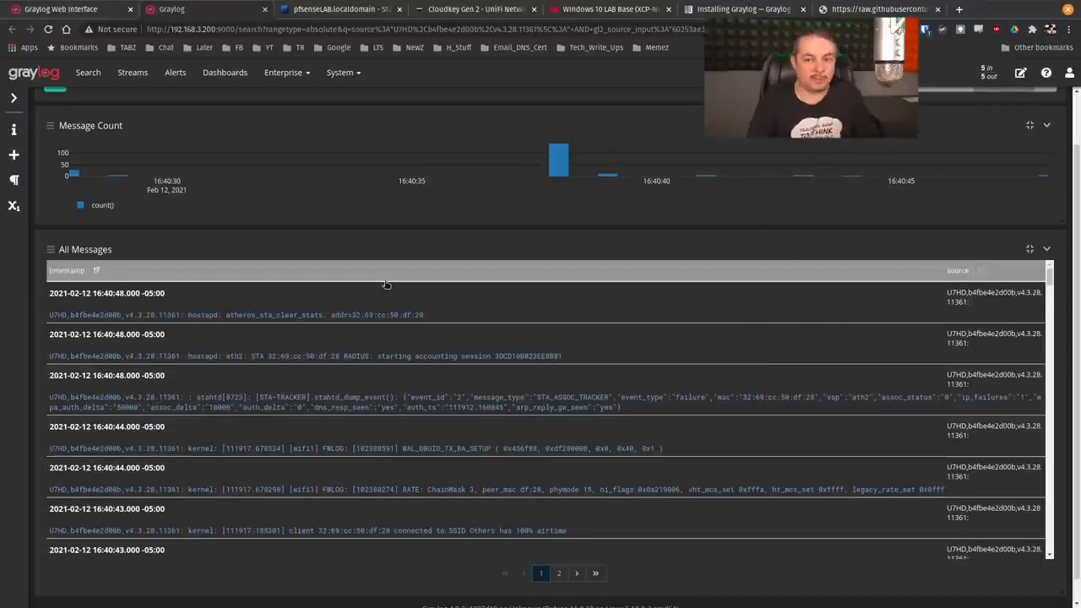
pyautogui.scroll(1, 296, 240)
pyautogui.scroll(1, 296, 239)
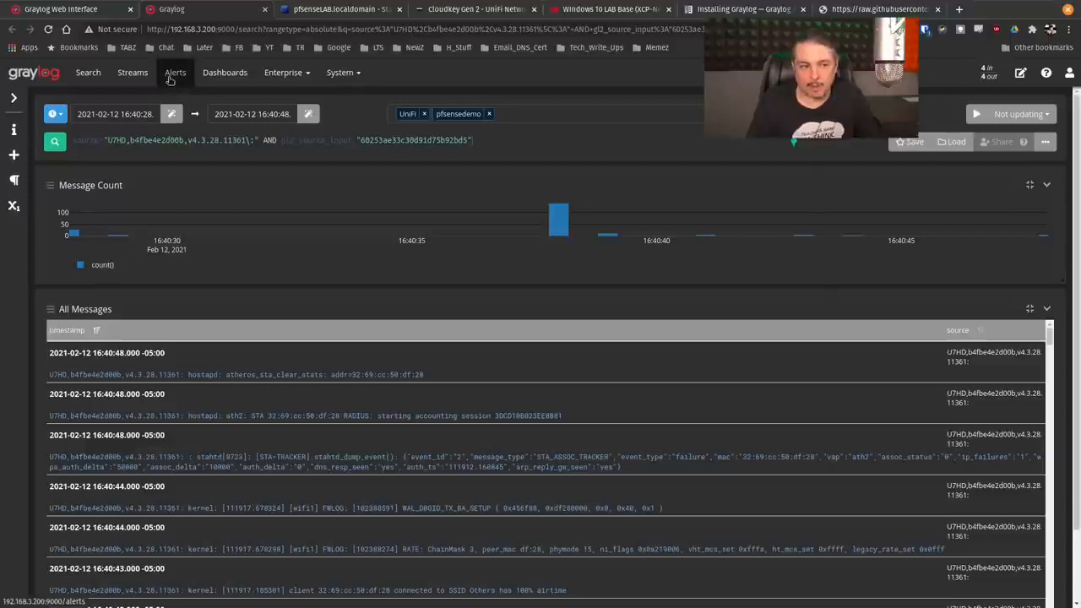
# - Visit the Alerts & Events page, then open the Sources dashboard
pyautogui.click(173, 74)
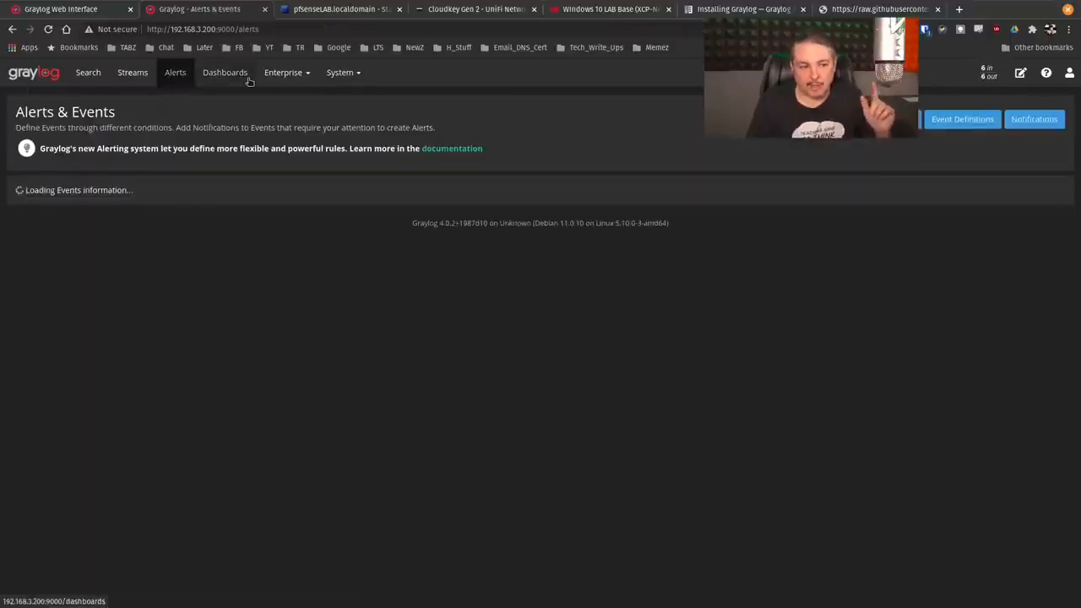
pyautogui.click(245, 74)
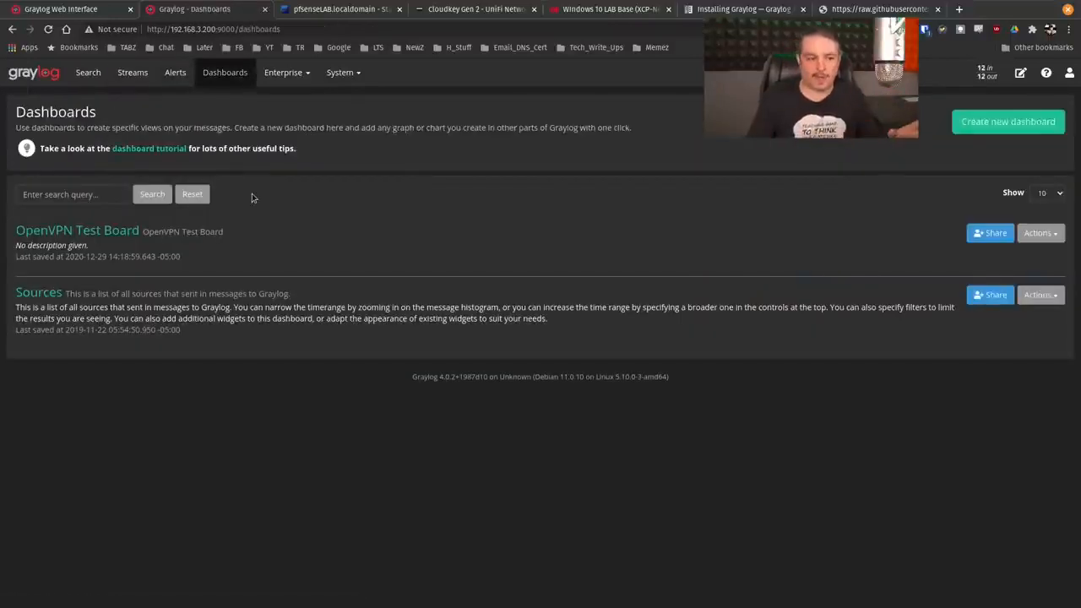
pyautogui.click(39, 294)
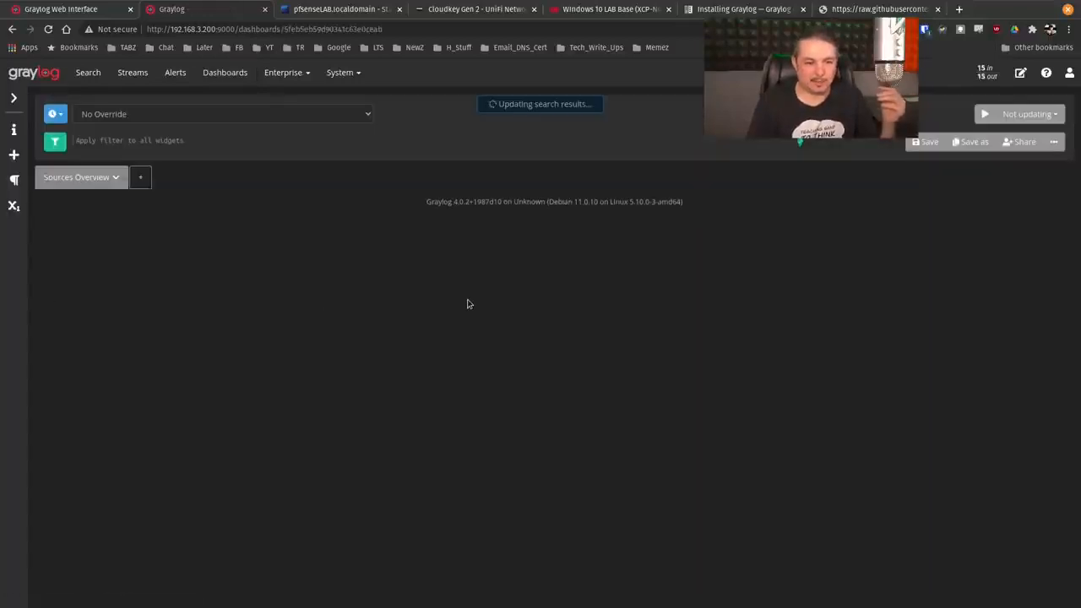
# - Examine the Sources dashboard's message count chart, Messages per Source chart and Selected sources table
pyautogui.scroll(-3, 468, 300)
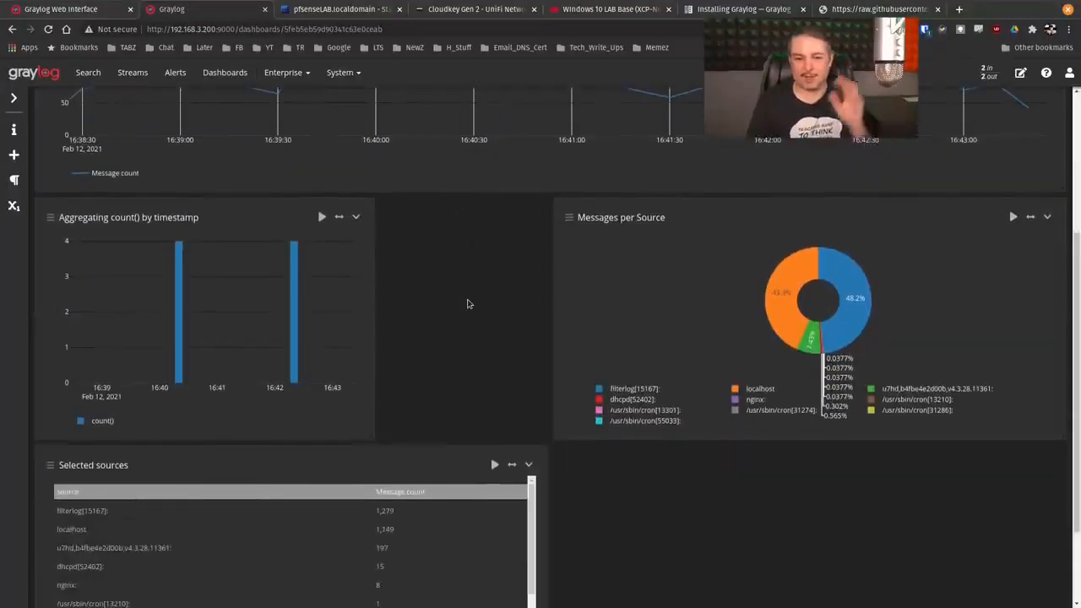
pyautogui.scroll(2, 468, 304)
pyautogui.scroll(1, 469, 304)
pyautogui.scroll(-4, 468, 300)
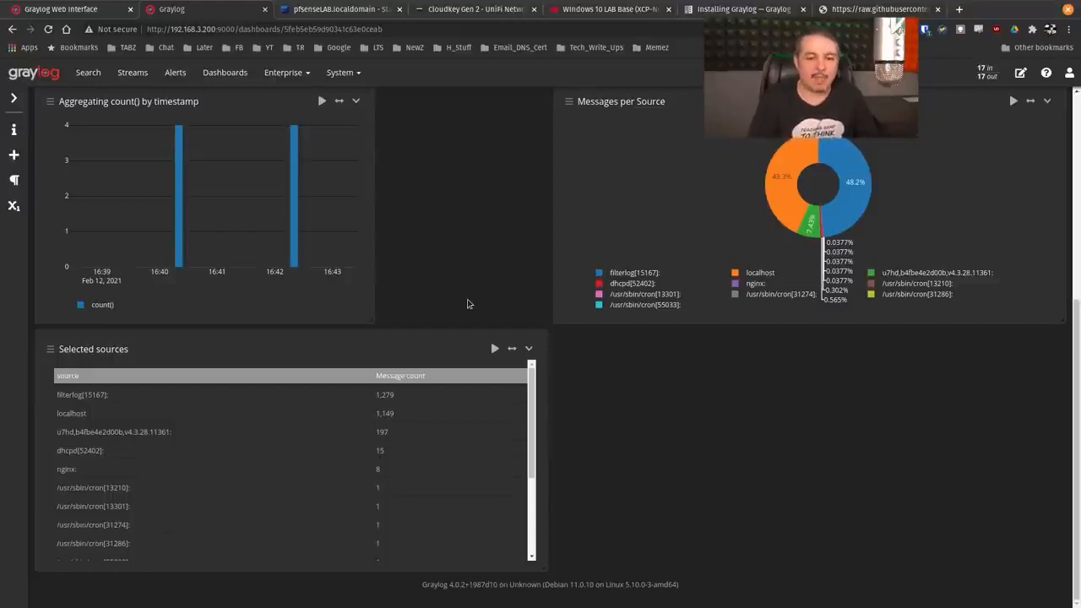
pyautogui.scroll(1, 469, 304)
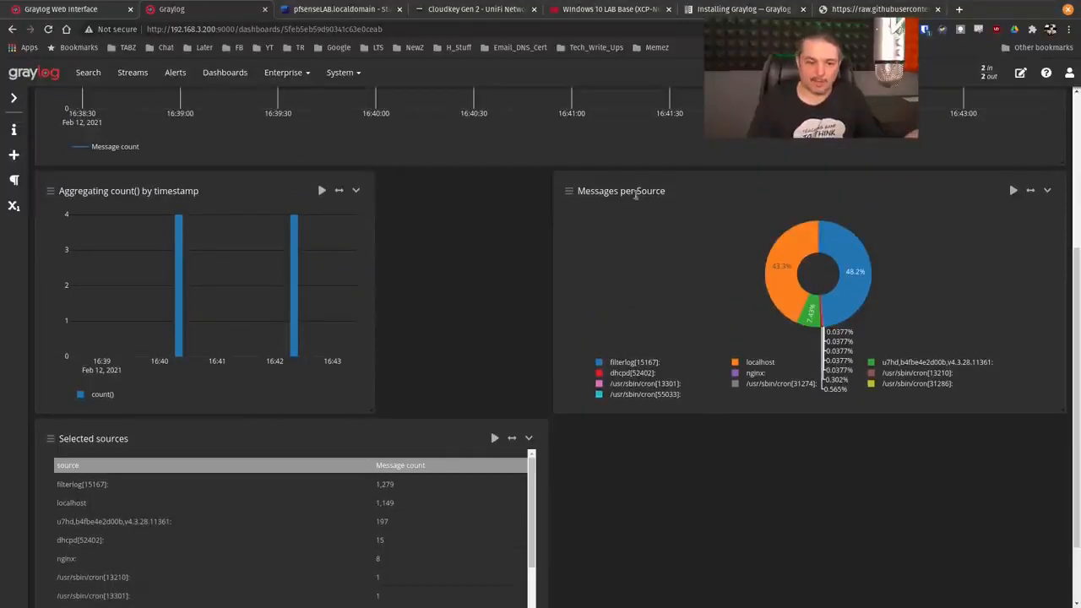
pyautogui.scroll(-1, 639, 265)
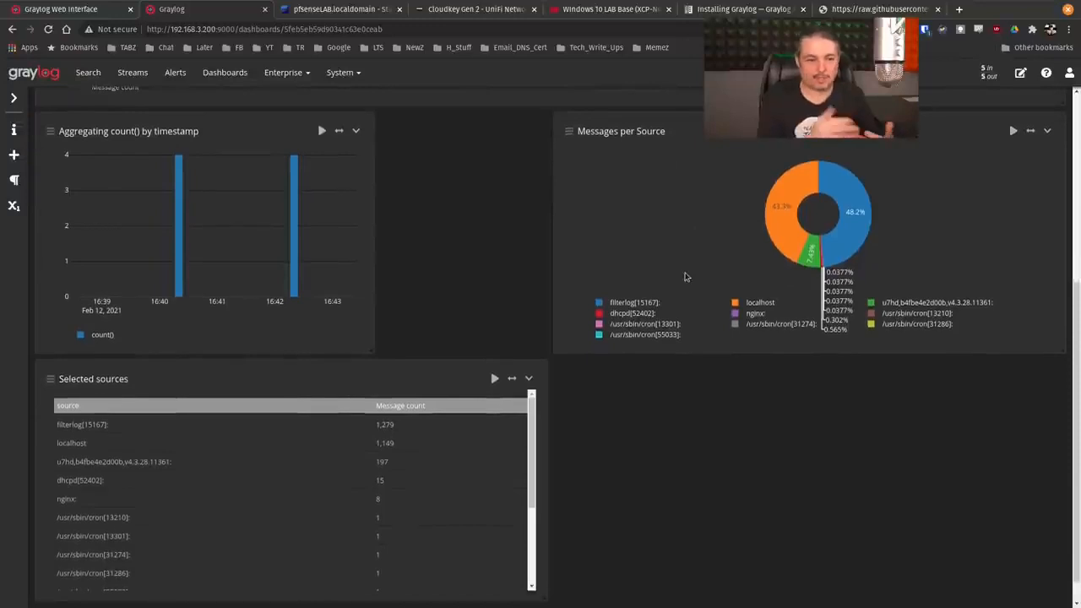
pyautogui.scroll(4, 686, 277)
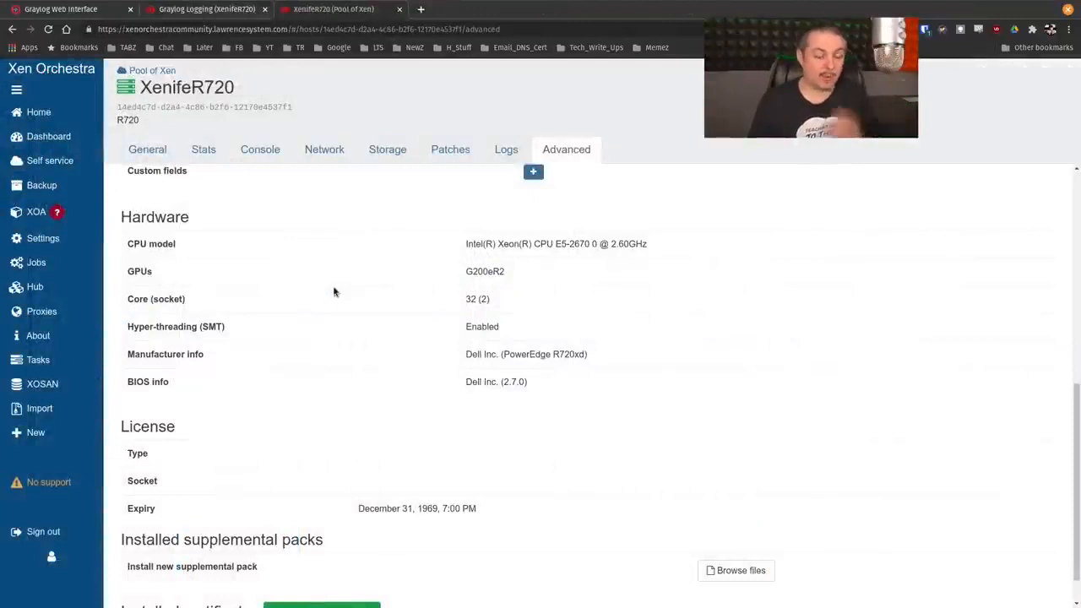
# - Review the XenifeR720 host's hardware details in Xen Orchestra, highlighting its CPU model
pyautogui.scroll(1, 333, 286)
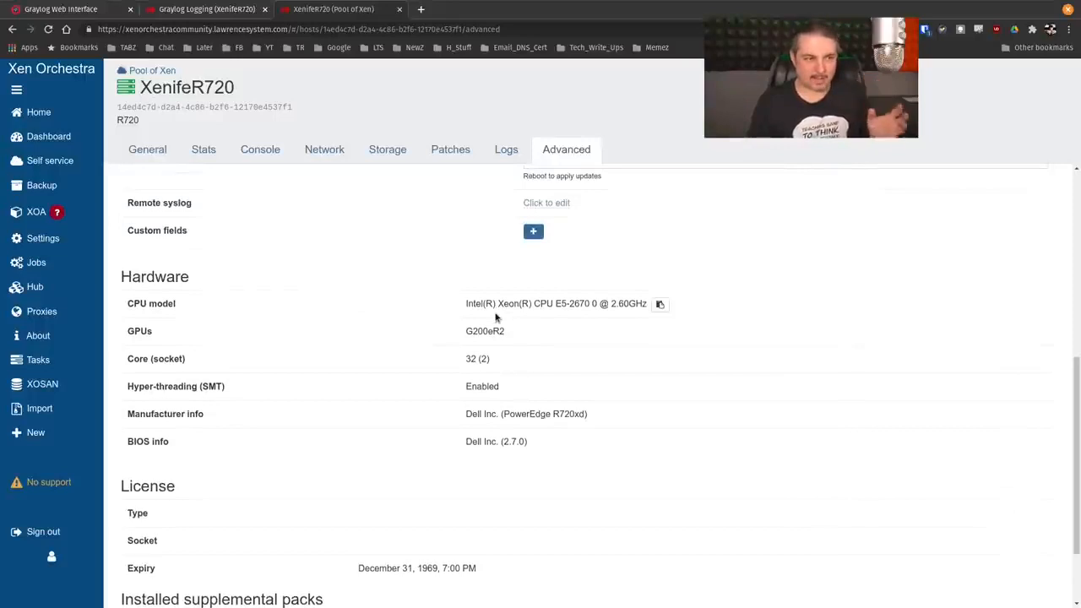
pyautogui.moveTo(461, 310); pyautogui.dragTo(578, 318)
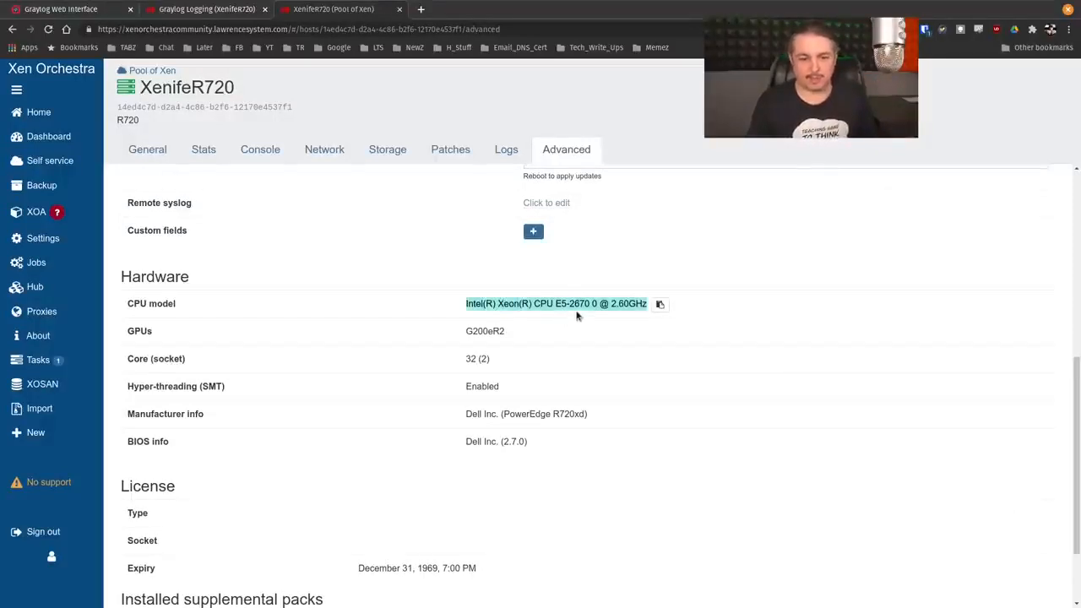
pyautogui.scroll(5, 571, 304)
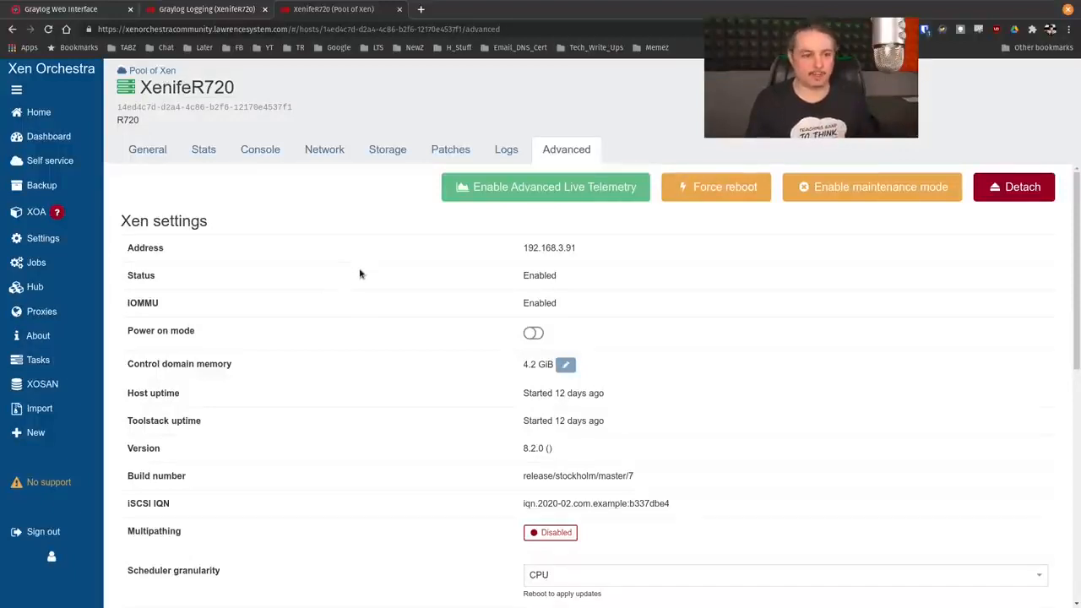
# - Switch to the Graylog Logging virtual machine and open its performance statistics
pyautogui.click(207, 8)
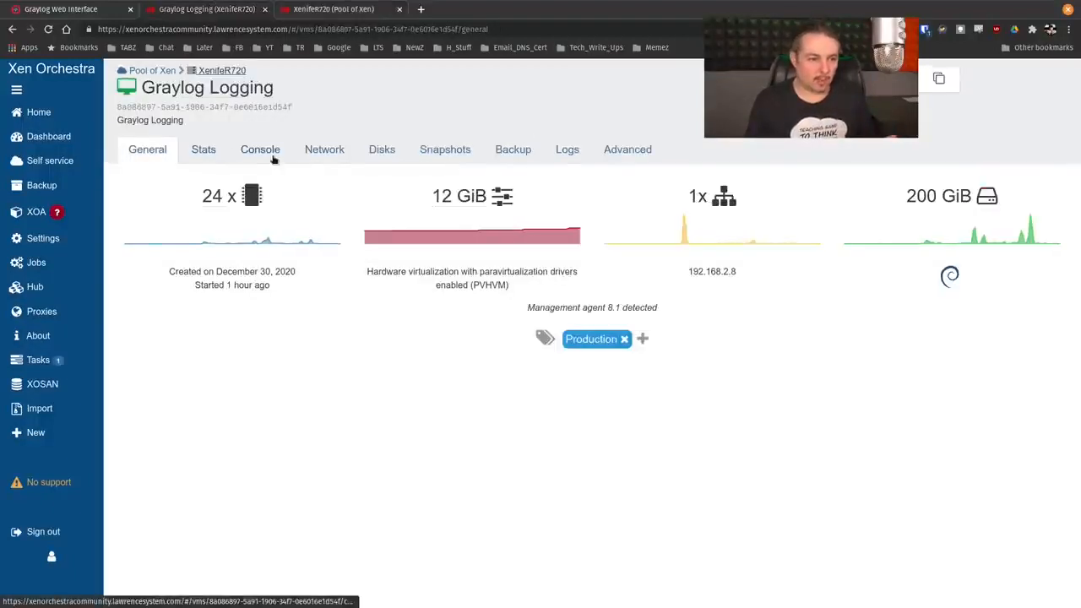
pyautogui.click(262, 150)
pyautogui.click(198, 150)
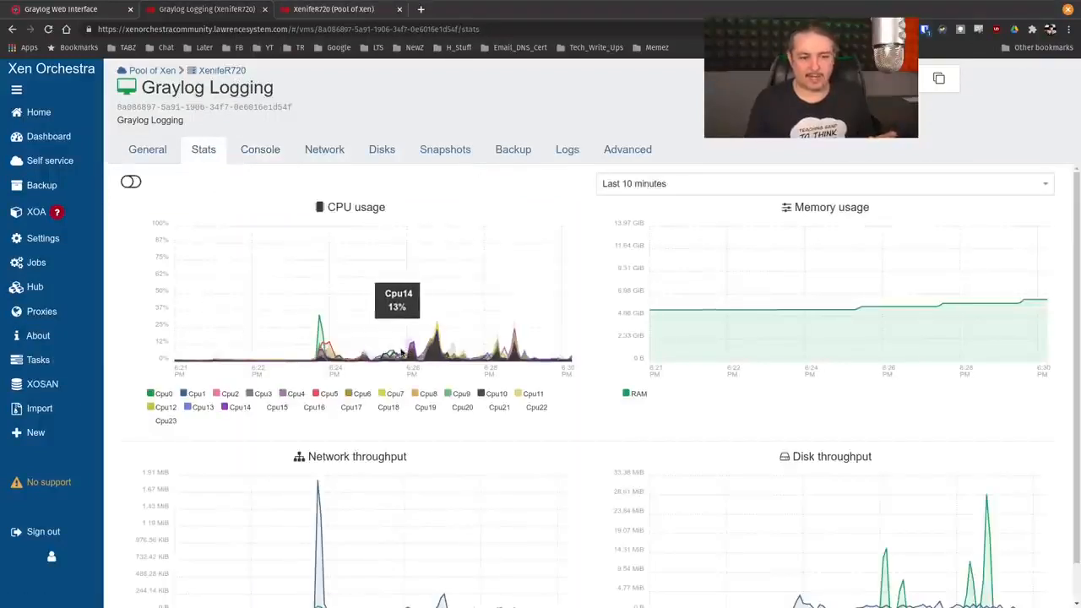
# - Set the Graylog Logging VM's statistics period to Last week and review its CPU, memory, network and disk graphs
pyautogui.click(649, 184)
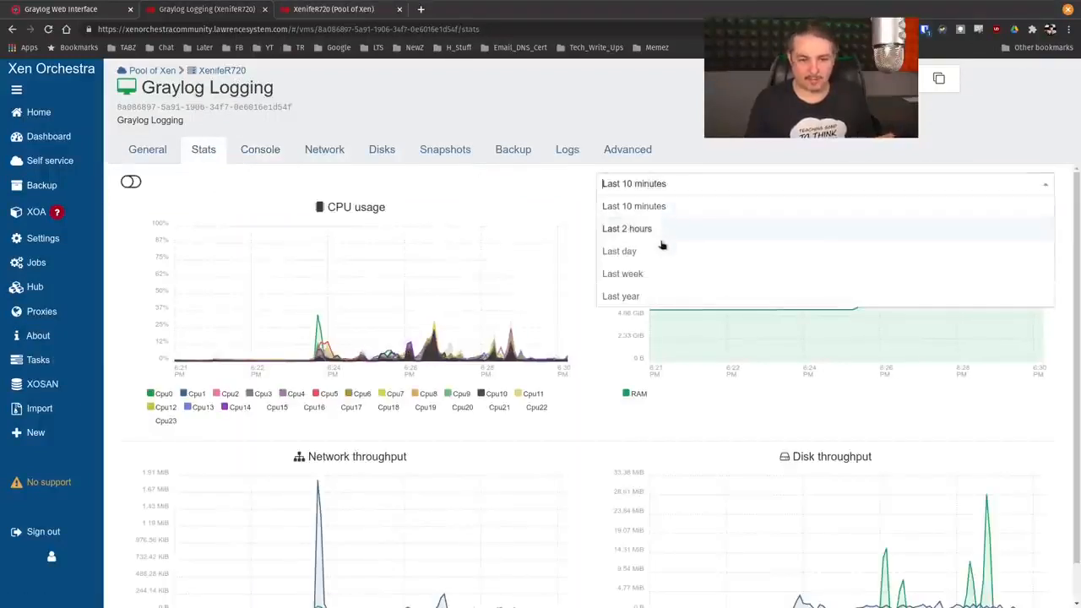
pyautogui.click(655, 272)
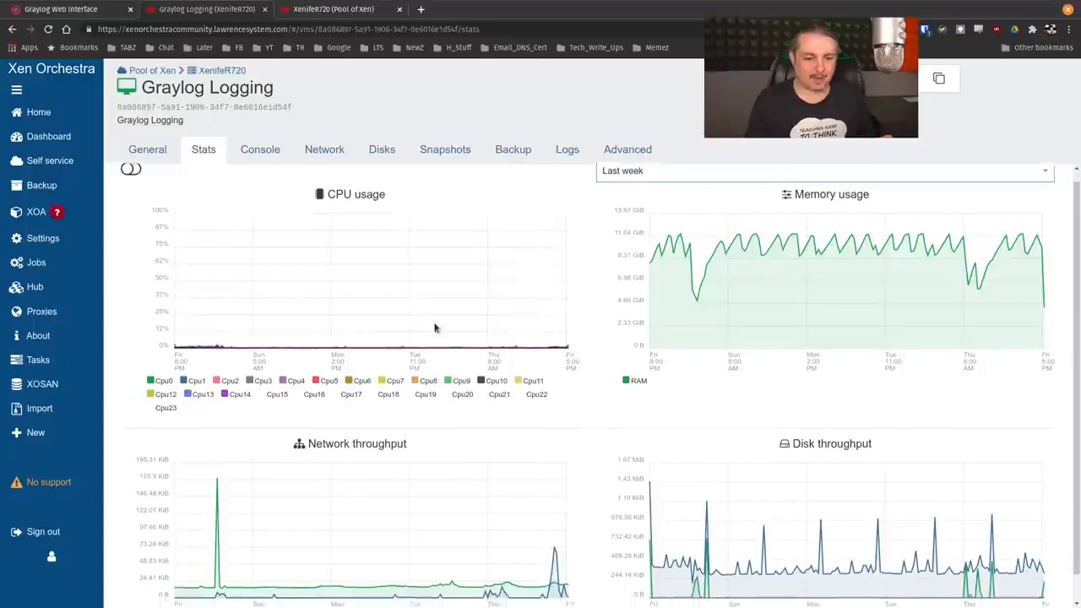
pyautogui.scroll(-1, 519, 358)
pyautogui.scroll(1, 519, 358)
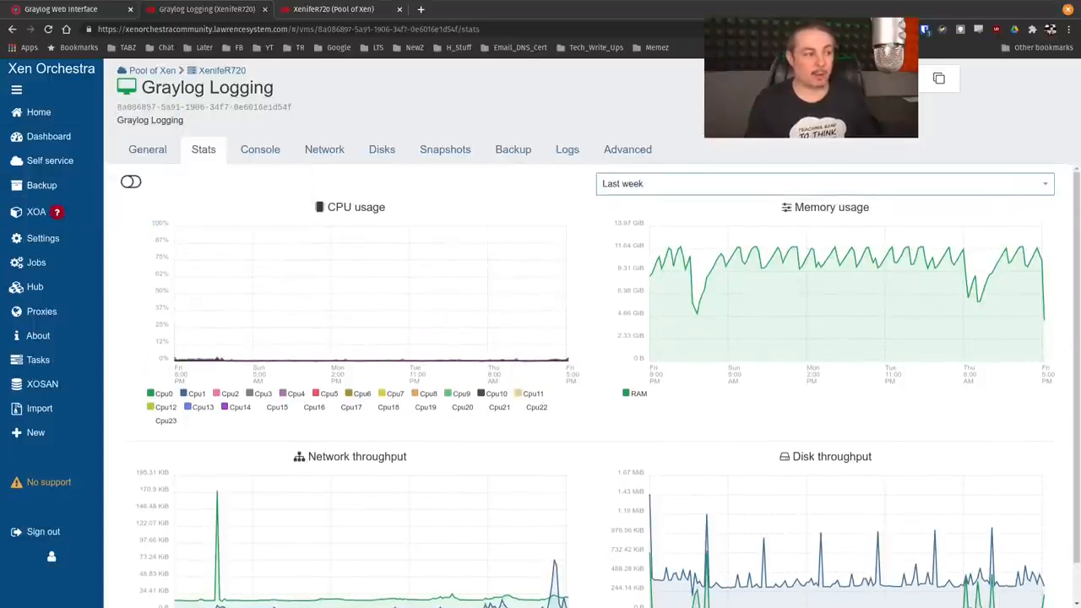
# - Bring up the Graylog server's htop terminal over the browser and switch to the Graylog web interface behind it
pyautogui.moveTo(0, 253); pyautogui.dragTo(557, 311)
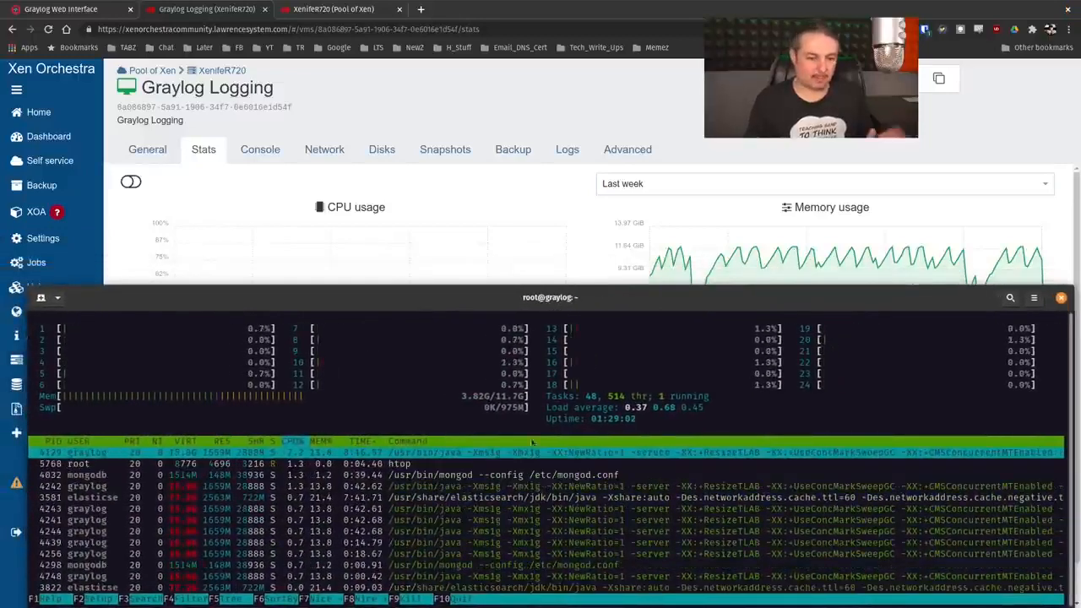
pyautogui.click(56, 10)
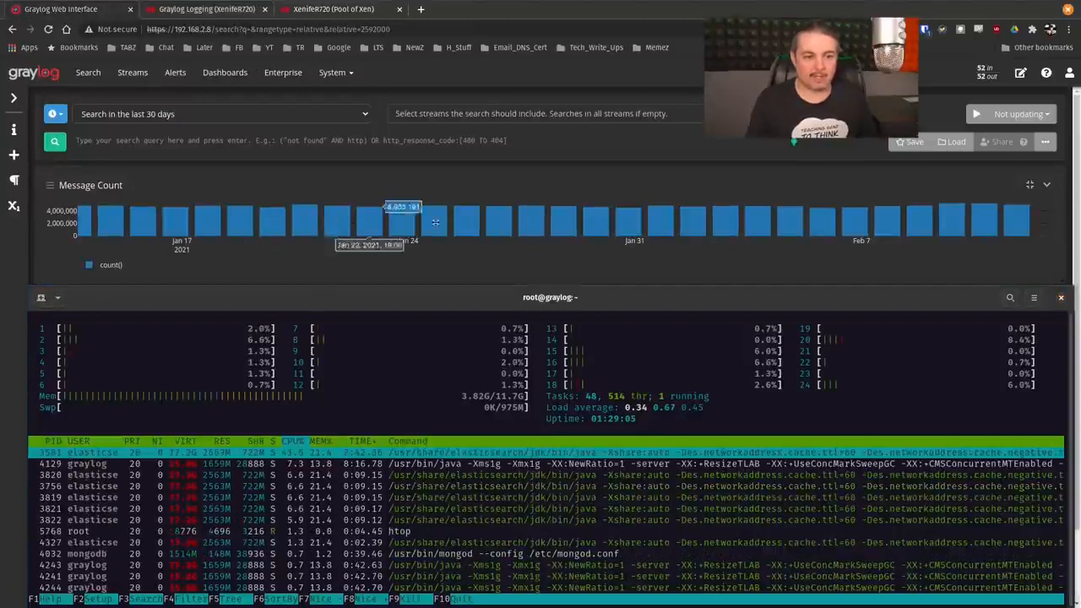
# - Search all Graylog messages from the last 30 days for 192.168.3.9, with htop in view
pyautogui.moveTo(994, 217)
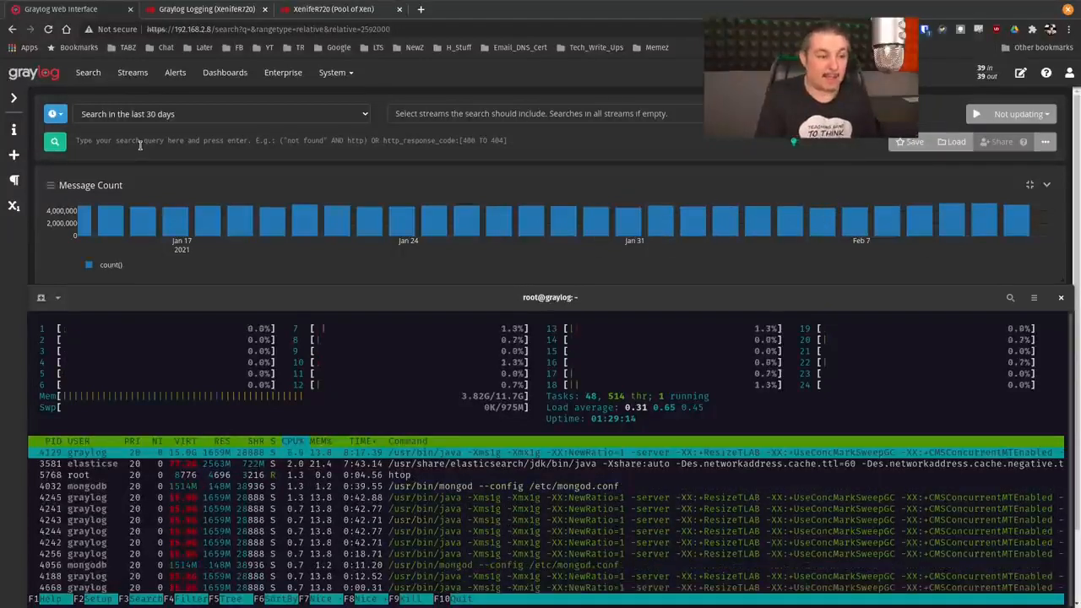
pyautogui.write('192.168')
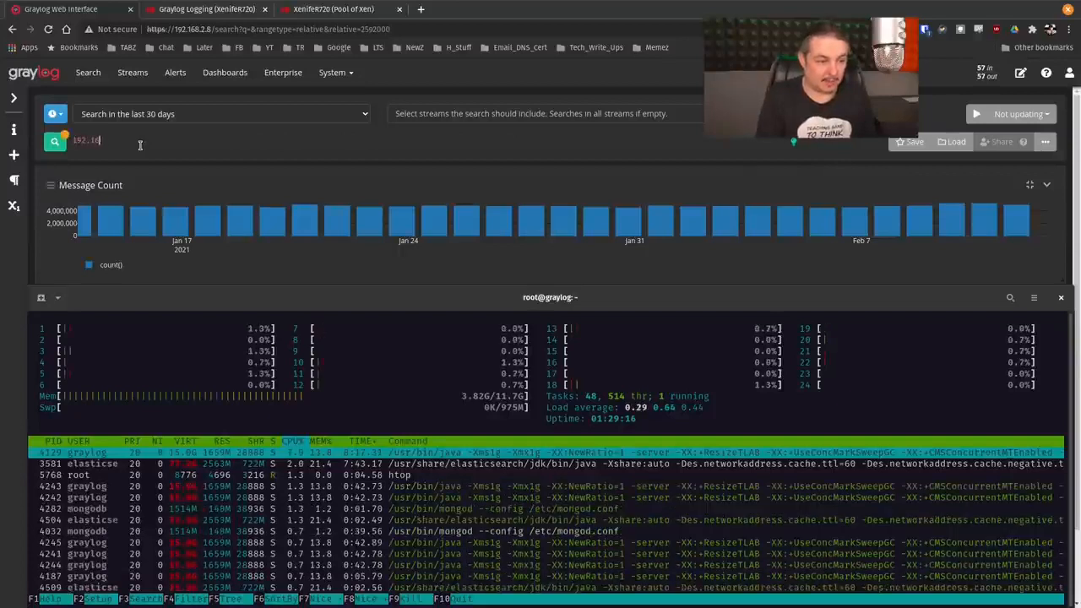
pyautogui.write('.2')
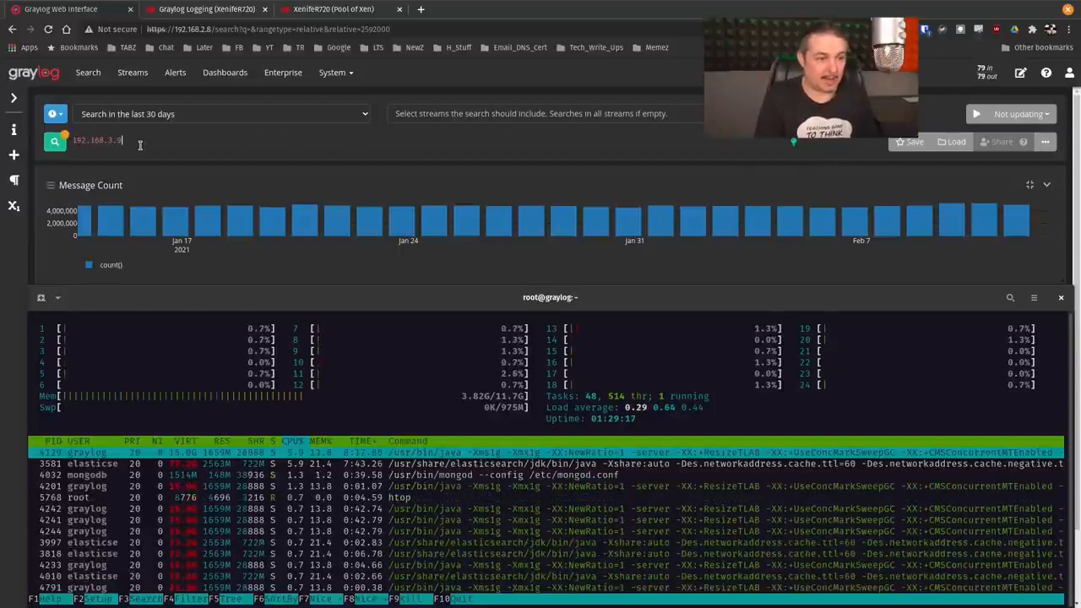
pyautogui.press('Return')
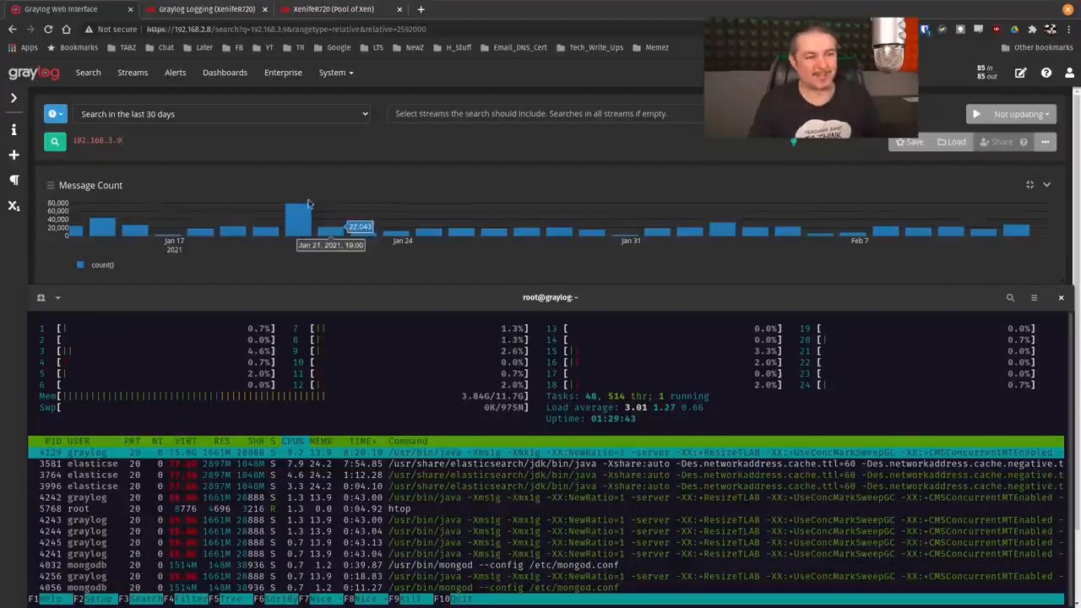
# - Rerun the 192.168.3.9 search over the last 2 hours and over the last 1 day
pyautogui.click(253, 113)
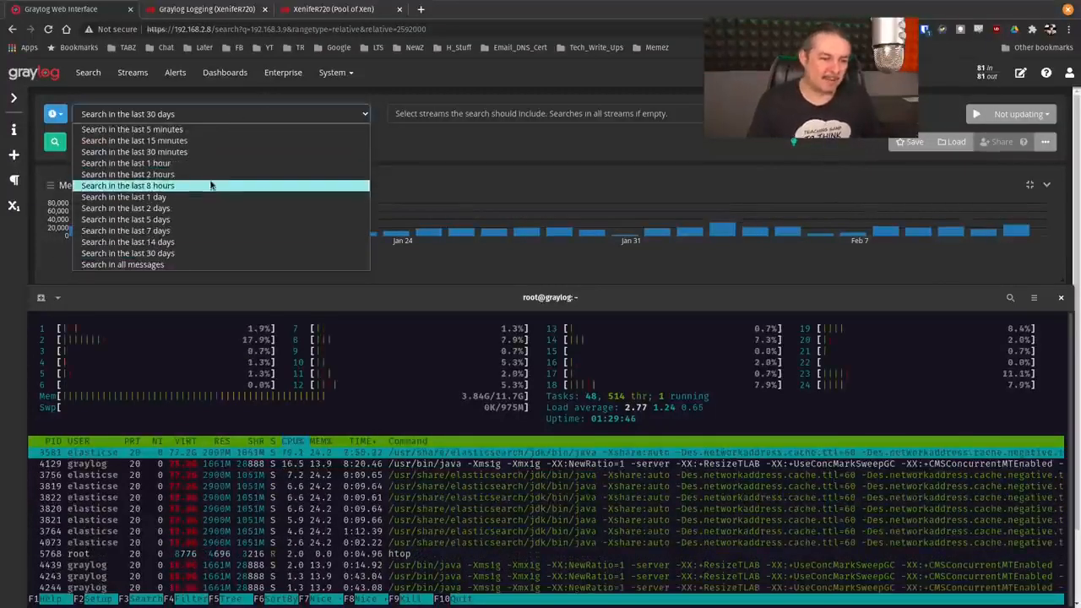
pyautogui.click(211, 176)
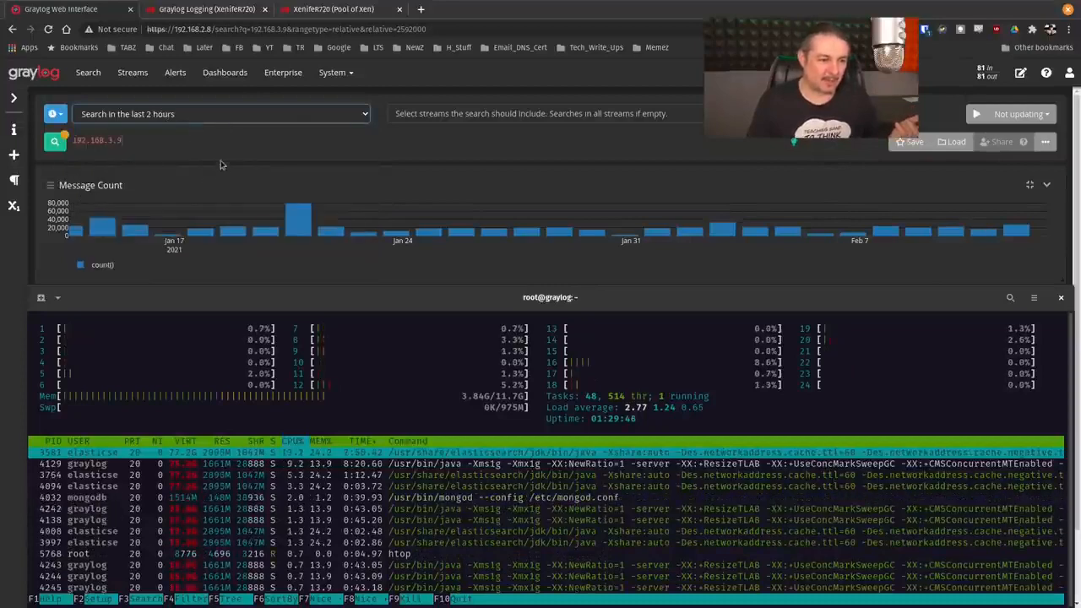
pyautogui.click(54, 141)
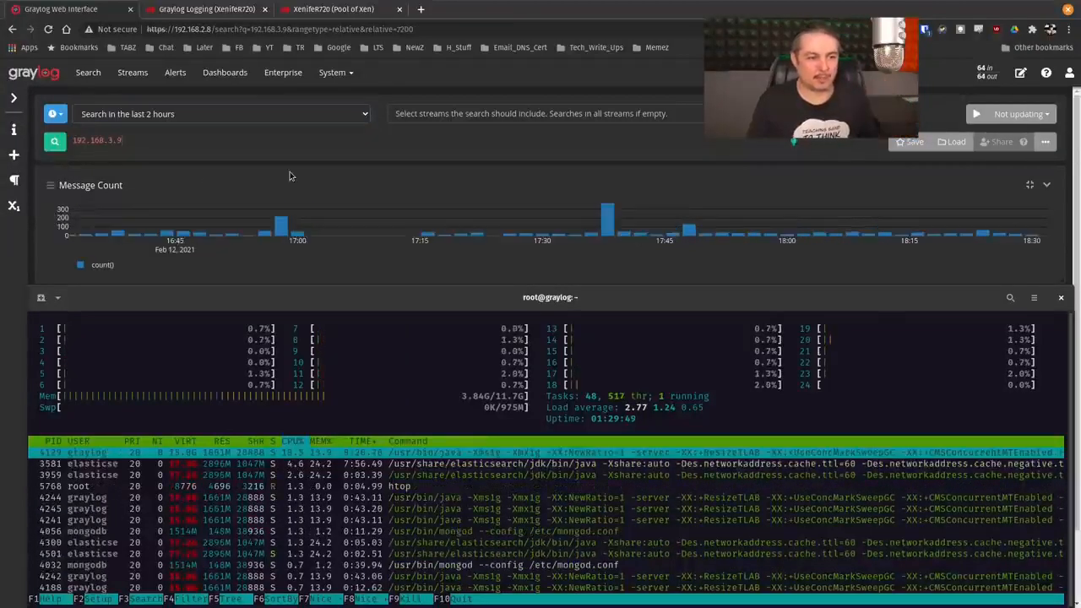
pyautogui.click(312, 117)
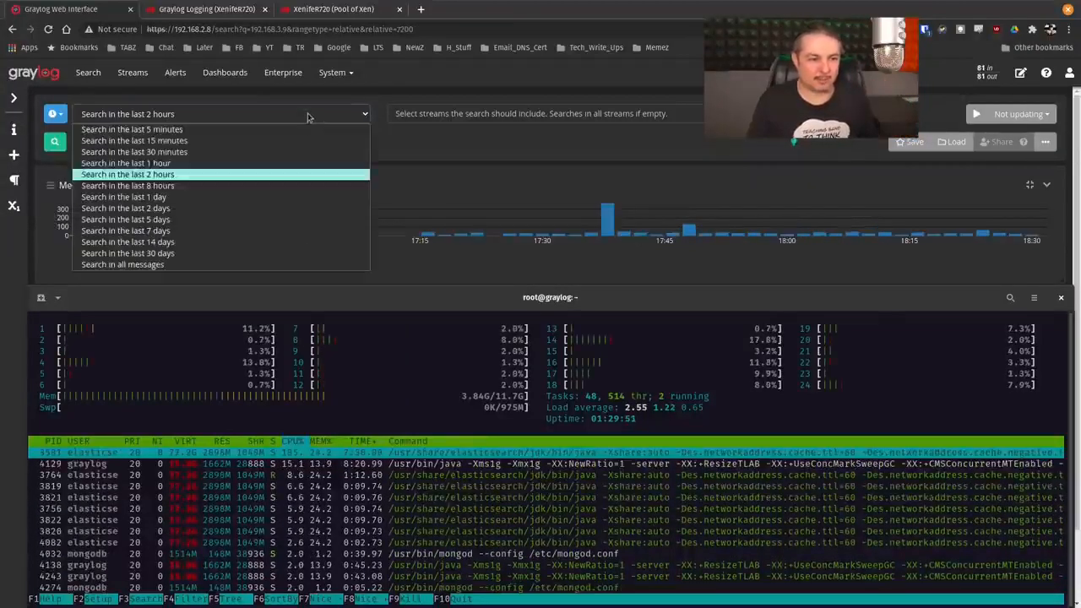
pyautogui.click(191, 201)
pyautogui.click(56, 147)
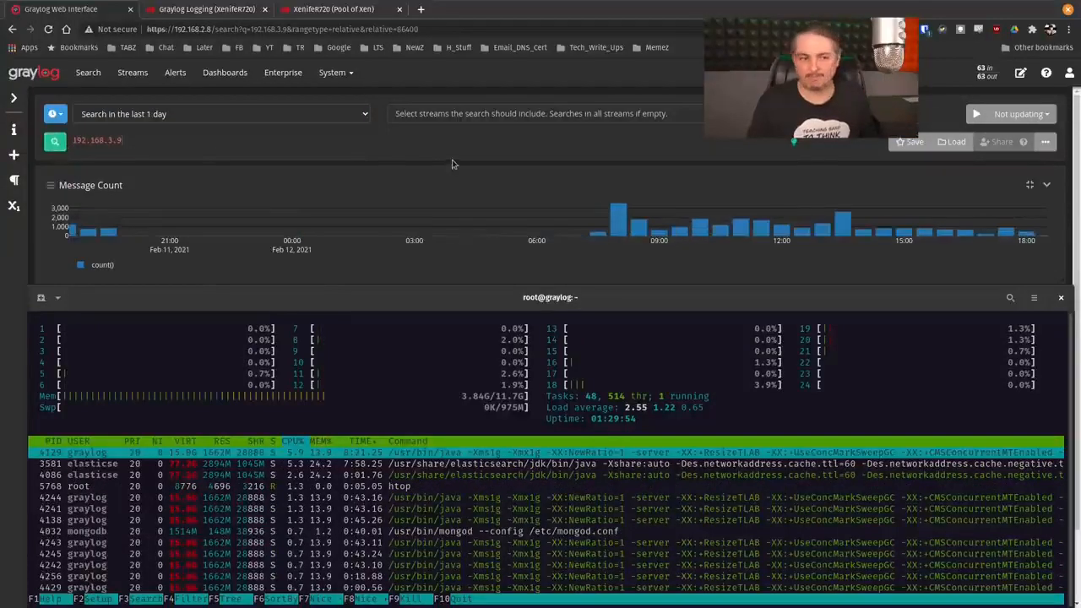
# - Set the search time range back to the last 30 days and run the 192.168.3.9 query again
pyautogui.click(353, 120)
pyautogui.click(212, 252)
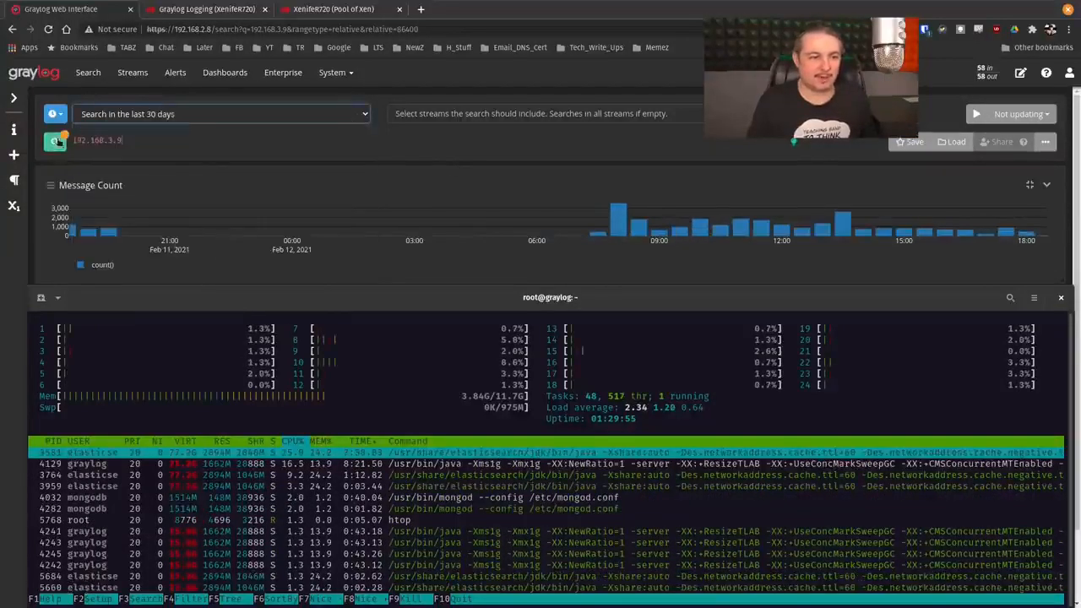
pyautogui.click(54, 141)
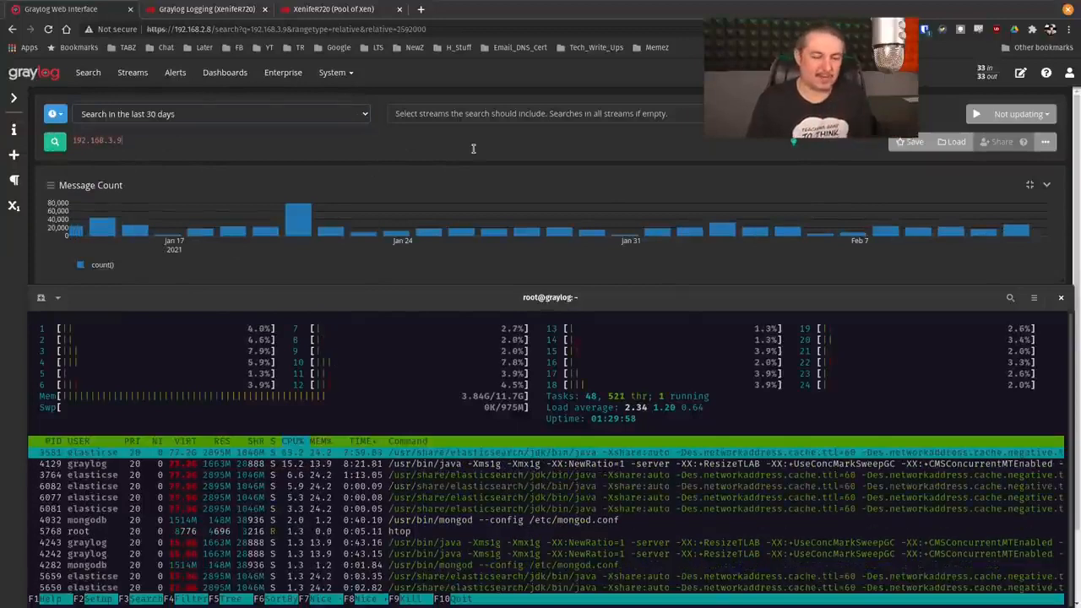